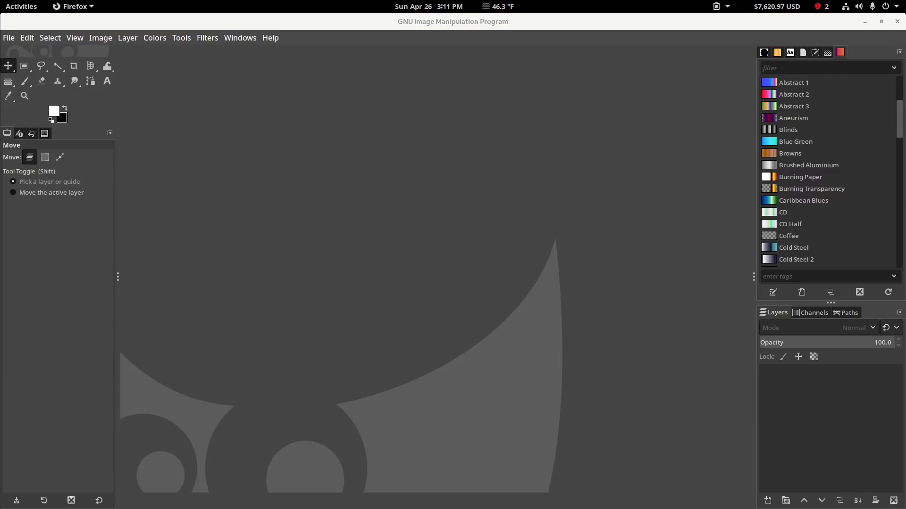
Switch to GIMP and open thumbnail_2020.xcf from the recently used documents.
key(alt+Tab)
click(228, 119)
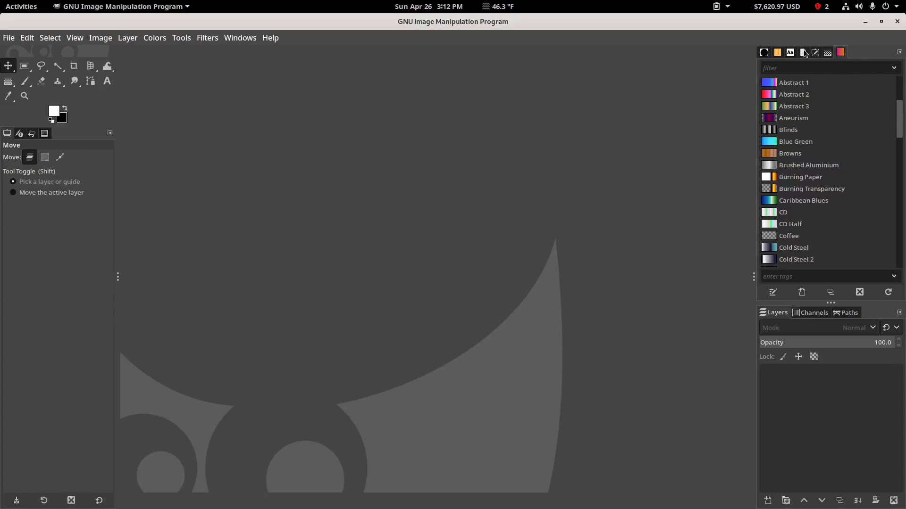
click(825, 53)
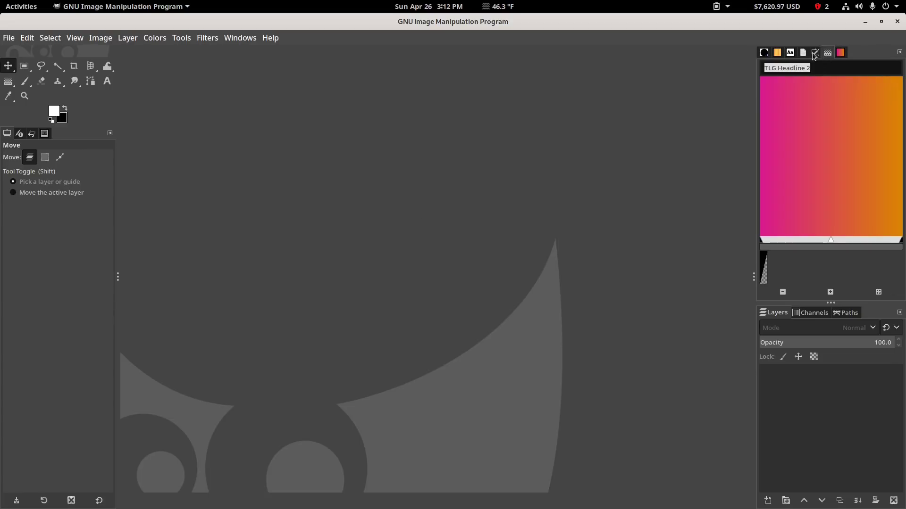
click(814, 52)
click(803, 53)
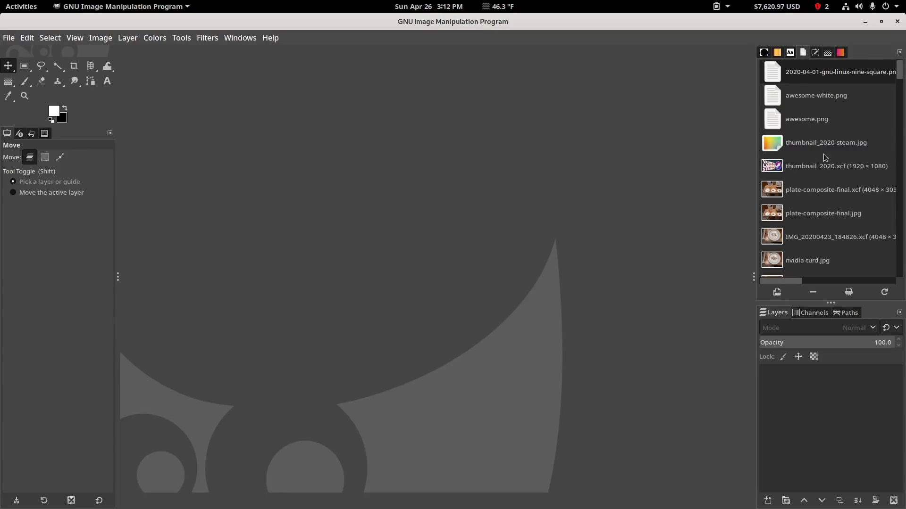
double_click(801, 169)
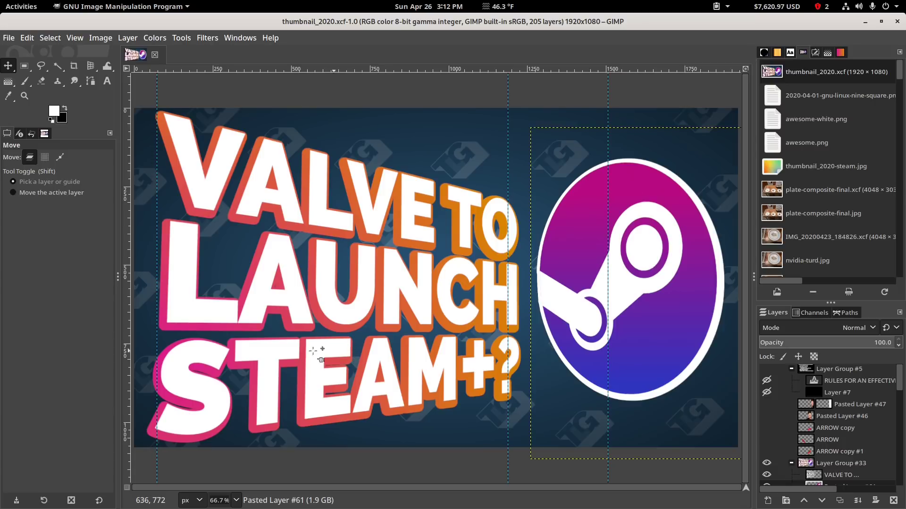
Examine what VALVE TO, Pasted Layer #61 and Layer #48 in Layer Group #33 contribute by hiding and reshowing each.
scroll(807, 410, up, 1)
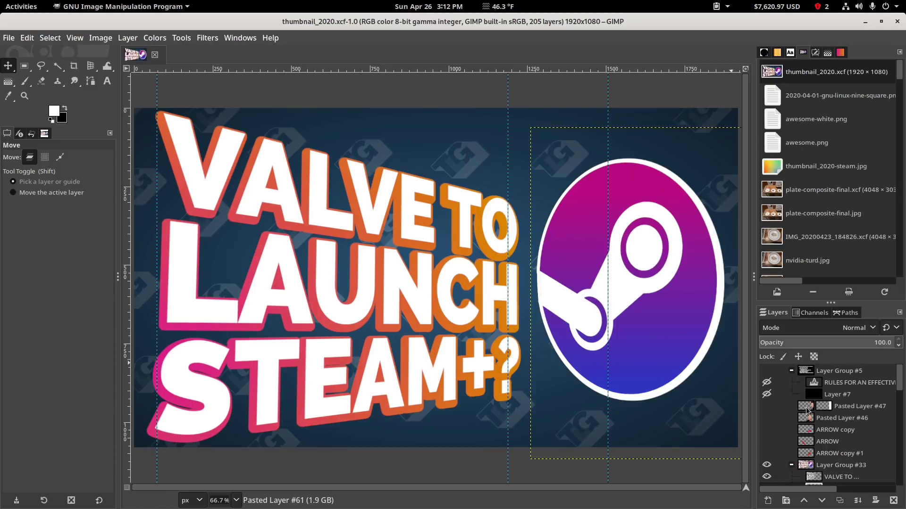
scroll(786, 428, down, 3)
click(816, 422)
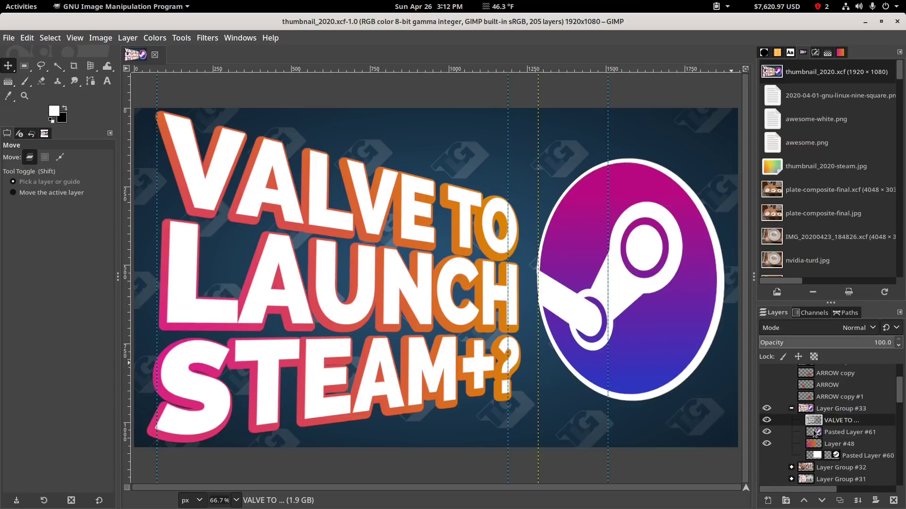
click(813, 408)
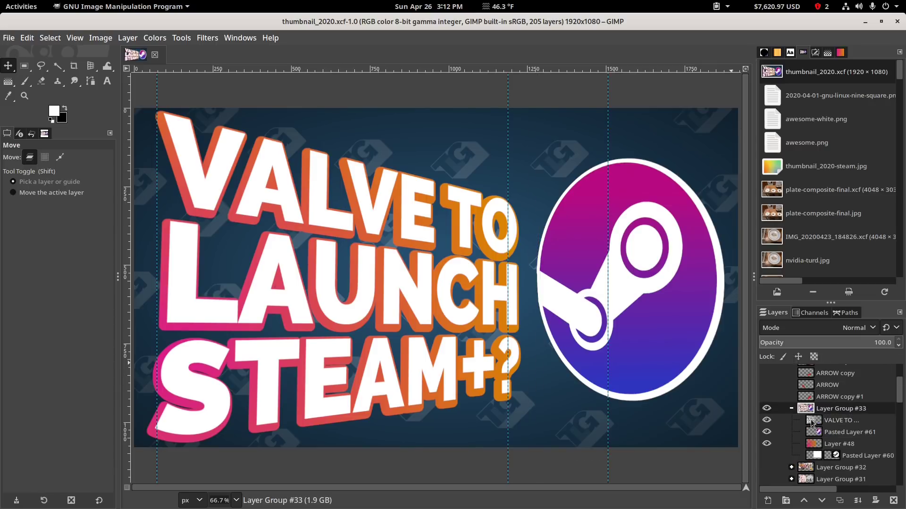
click(769, 422)
click(769, 422)
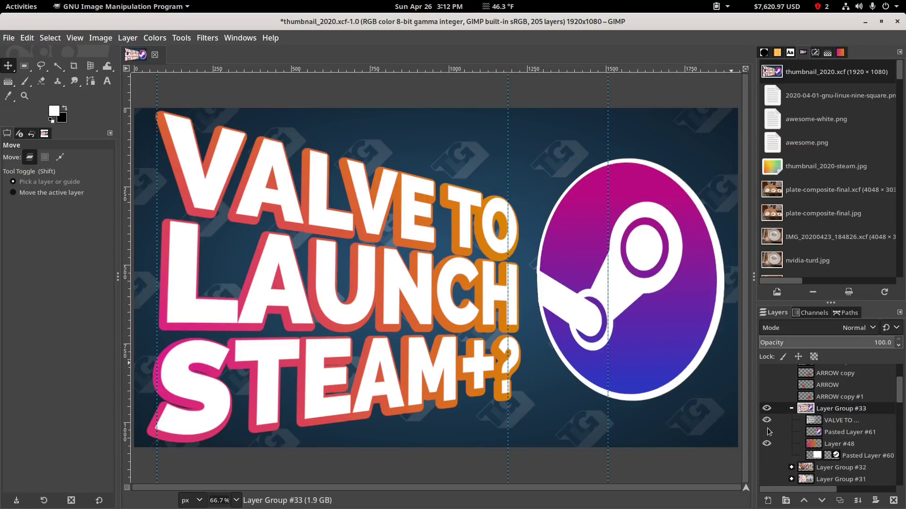
click(767, 432)
click(767, 444)
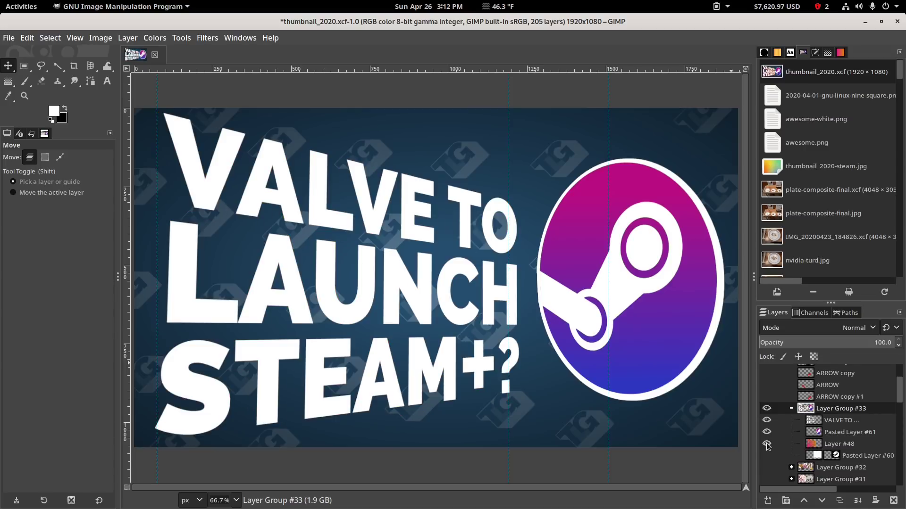
click(766, 444)
click(767, 444)
click(767, 432)
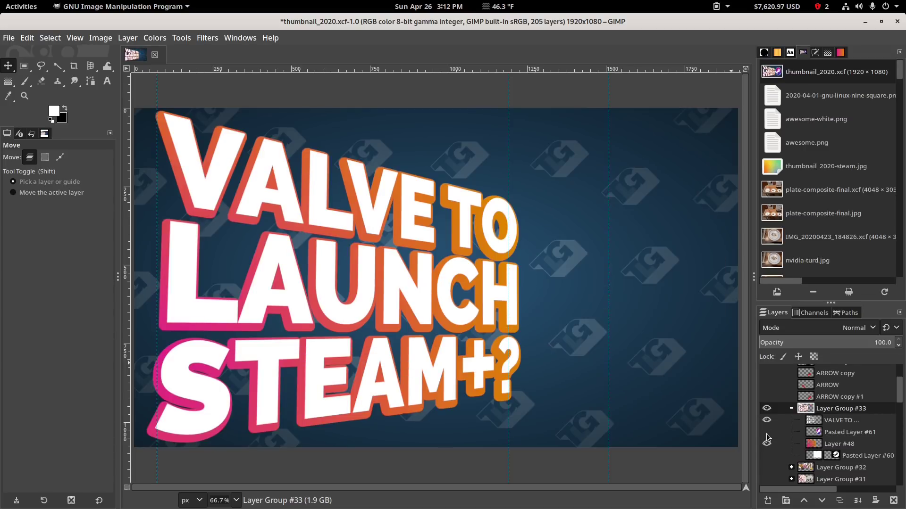
click(766, 432)
click(766, 423)
click(766, 423)
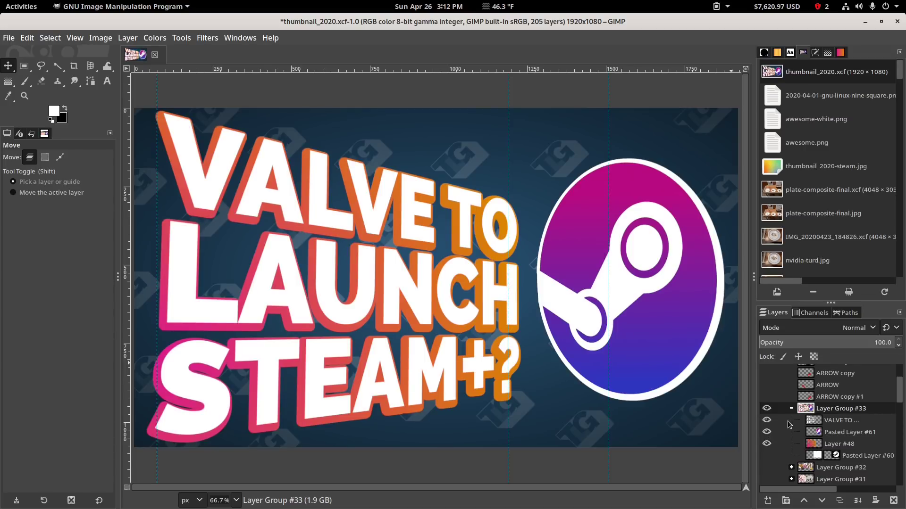
Look through the full layer list to survey the layer groups stored for earlier thumbnails.
scroll(787, 421, down, 1)
scroll(900, 439, down, 3)
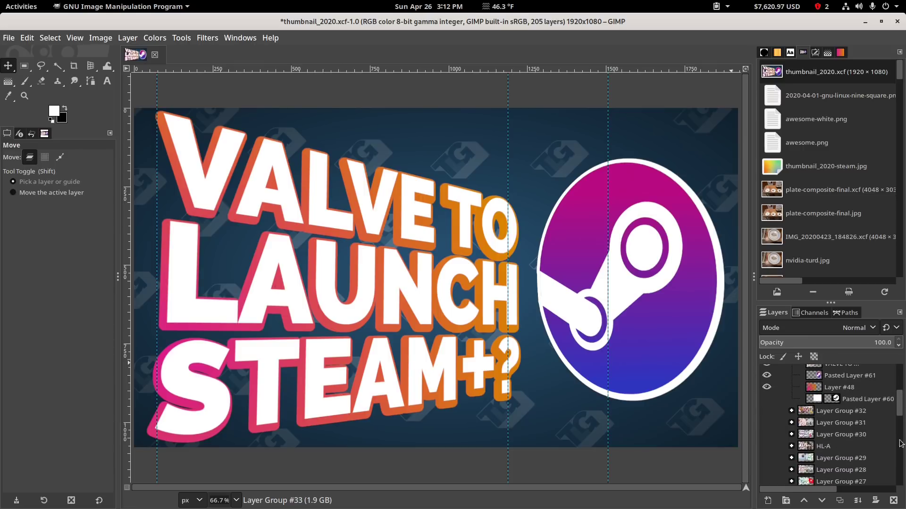
scroll(900, 444, down, 1)
scroll(901, 474, down, 1)
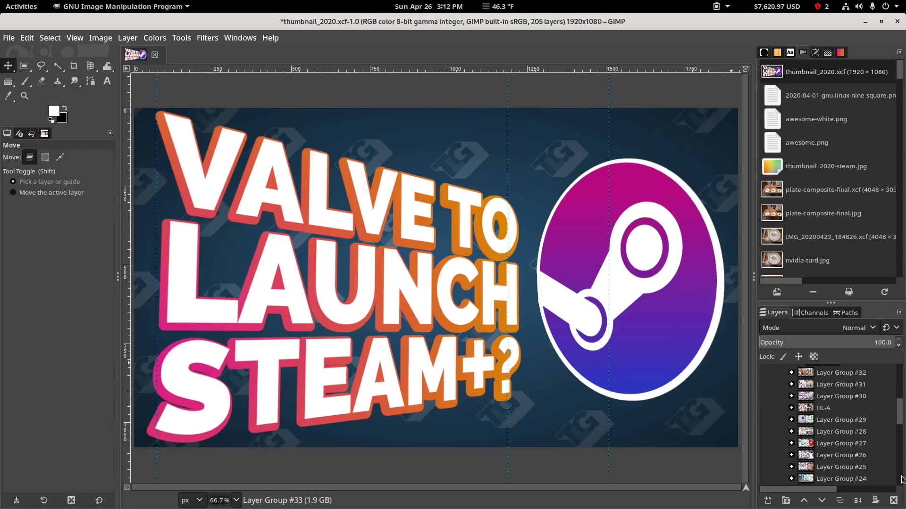
scroll(901, 479, down, 12)
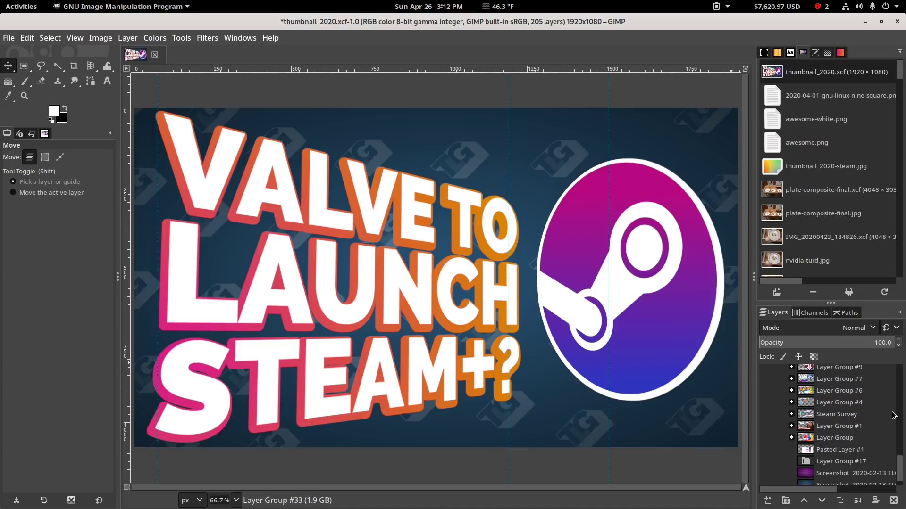
scroll(889, 443, up, 10)
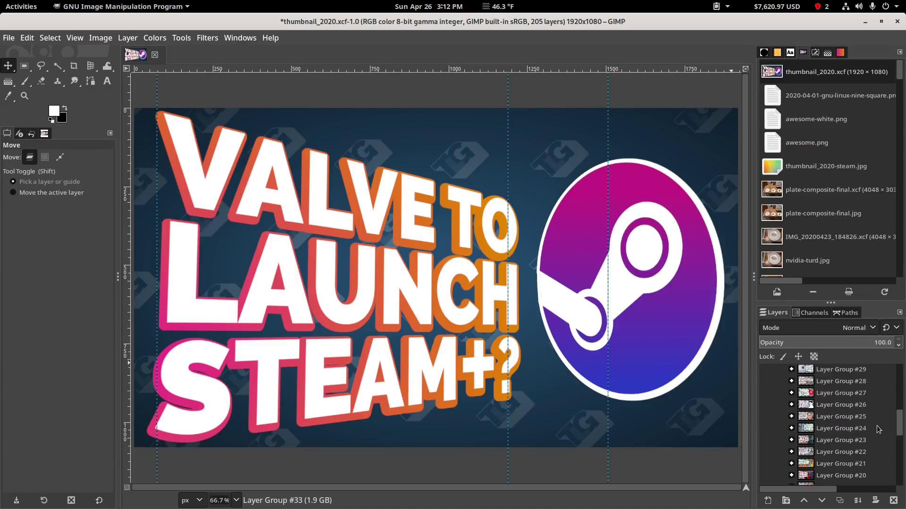
scroll(879, 429, down, 1)
scroll(886, 444, down, 5)
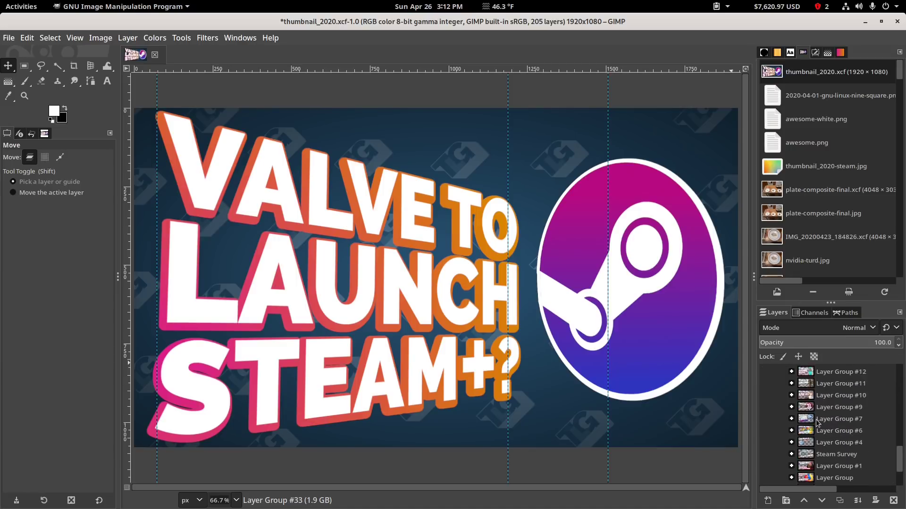
scroll(820, 448, down, 5)
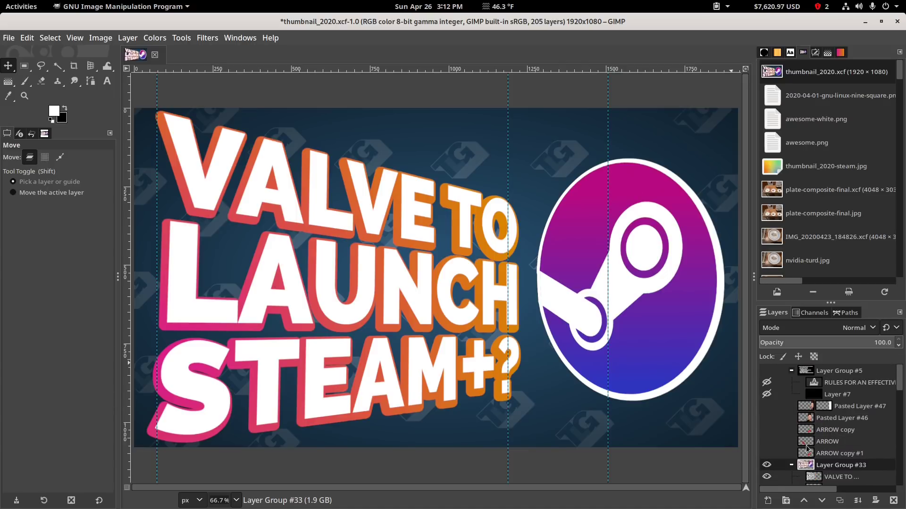
scroll(806, 441, down, 10)
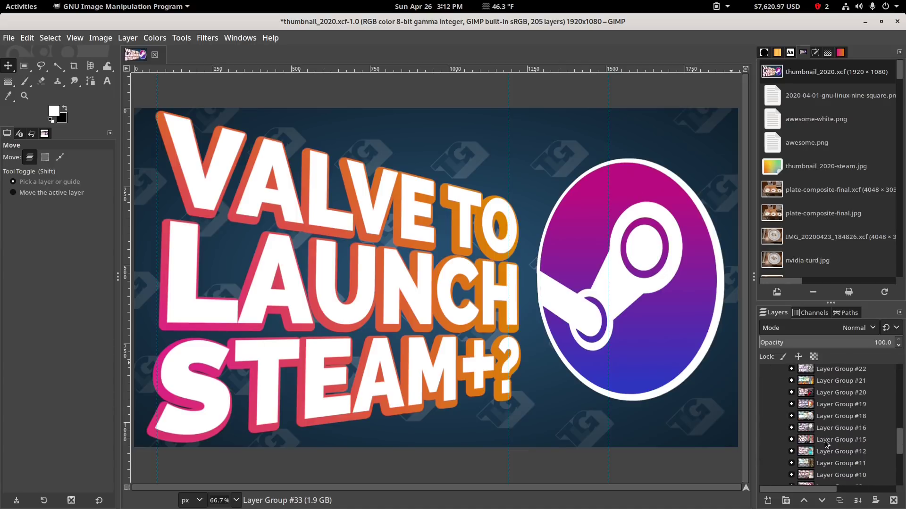
Collapse Layer Group #33 and hide it from the canvas.
scroll(825, 454, up, 10)
scroll(795, 437, down, 3)
click(792, 408)
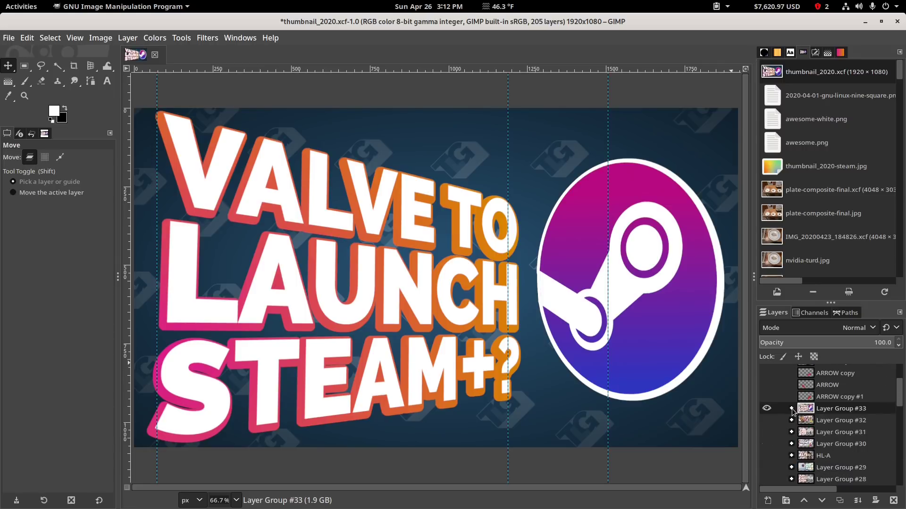
click(766, 409)
Preview the earlier thumbnails in Layer Group #32, #31, #30, HL-A and #29 by briefly showing each group.
click(767, 420)
click(766, 420)
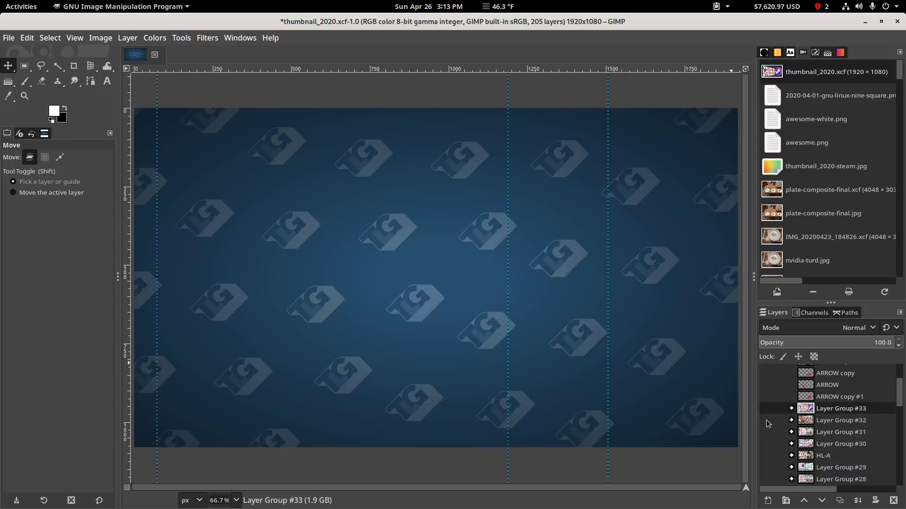
click(768, 432)
click(767, 432)
click(769, 444)
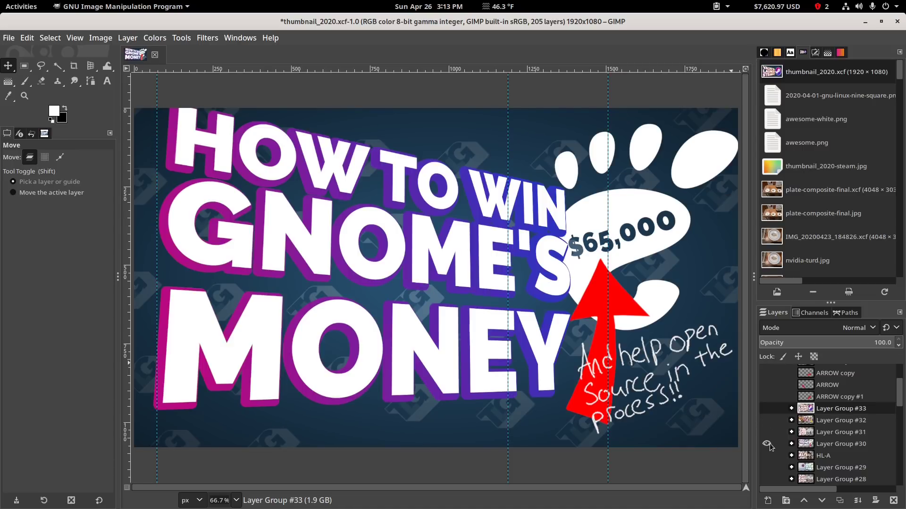
click(769, 443)
click(768, 456)
click(768, 458)
click(769, 468)
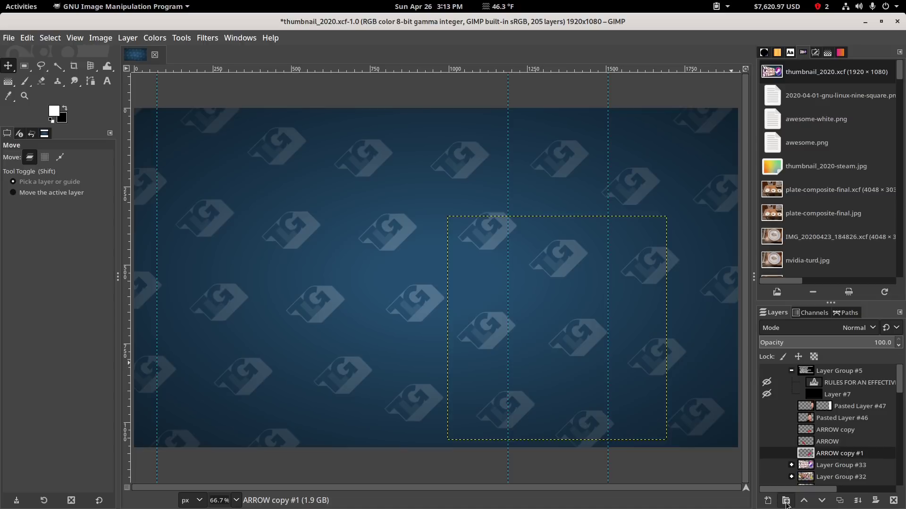
Create a new layer group between the ARROW copy #1 layer and Layer Group #33.
click(786, 501)
mouse_move(811, 467)
mouse_down()
mouse_move(816, 450)
mouse_move(818, 477)
mouse_move(817, 458)
mouse_up()
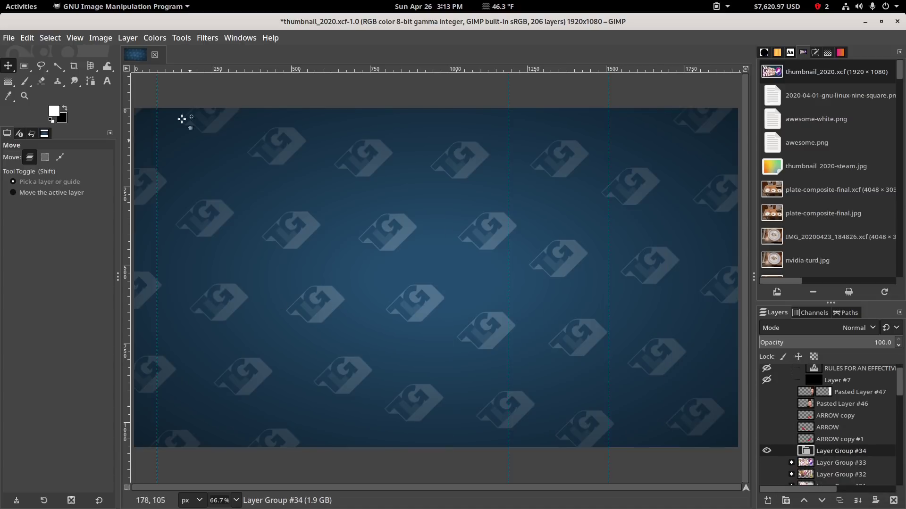
mouse_move(347, 283)
mouse_down()
mouse_move(371, 252)
mouse_move(345, 283)
mouse_up()
key(shift+j)
Draw a text box between the leftmost and rightmost guides and enter TOTALLY, NOT and CLICKBAIT on three separate lines.
key(t)
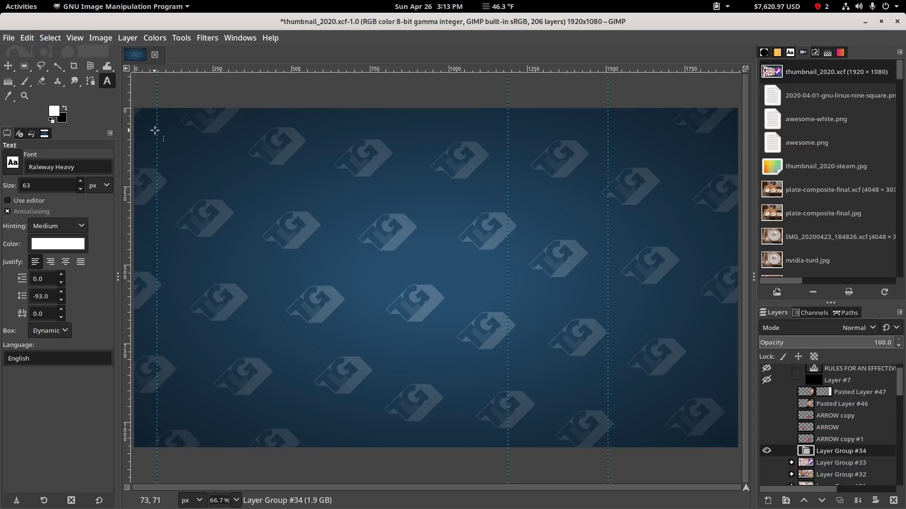
drag(156, 131, 610, 426)
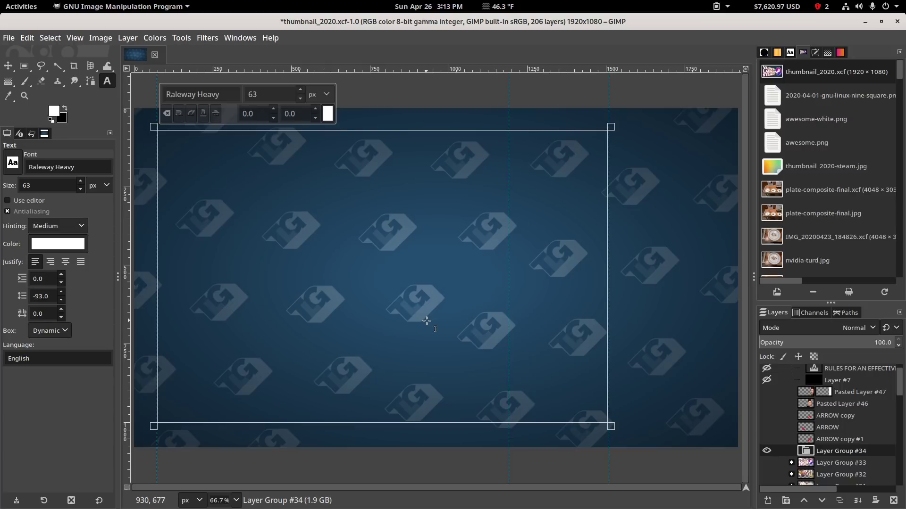
text(TOTALLY)
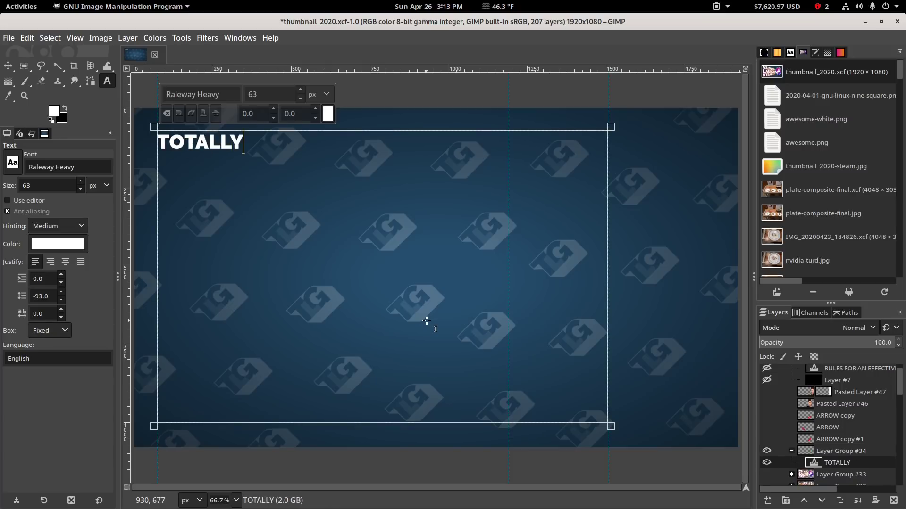
key(Return)
text(NOT)
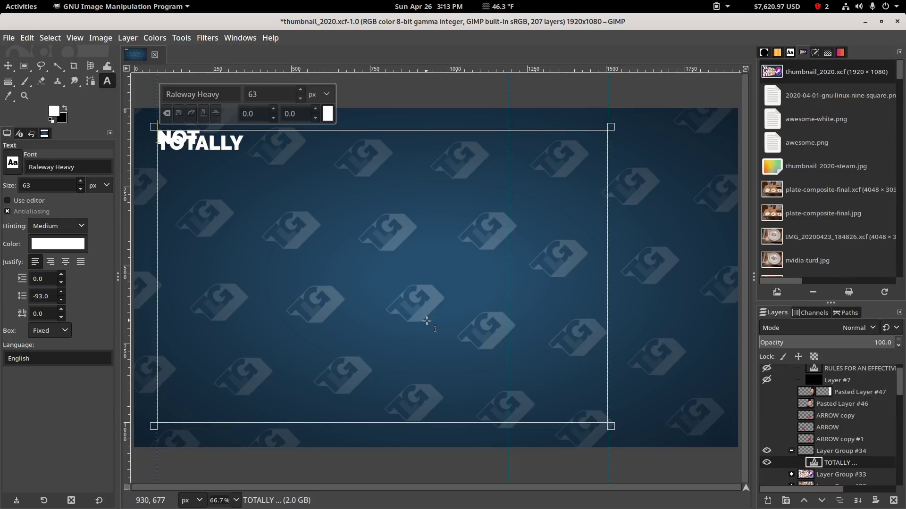
key(BackSpace)
key(BackSpace)
key(BackSpace)
text(CLICKBAIT)
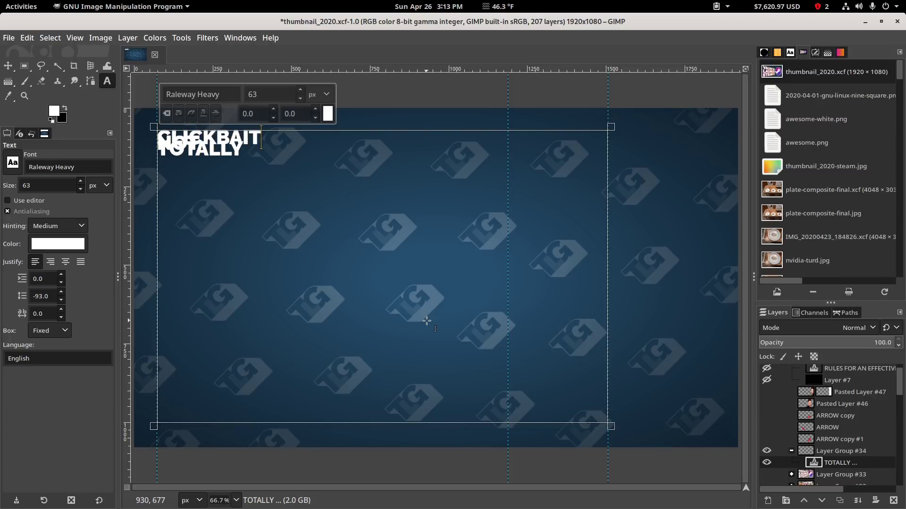
Set the size of all three lines of text to 237 px.
key(ctrl+a)
double_click(274, 96)
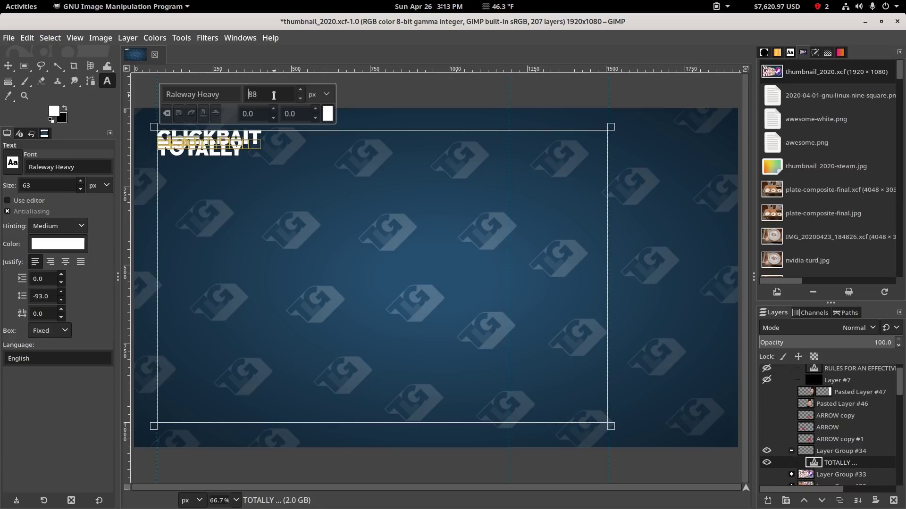
text(188)
scroll(274, 95, up, 20)
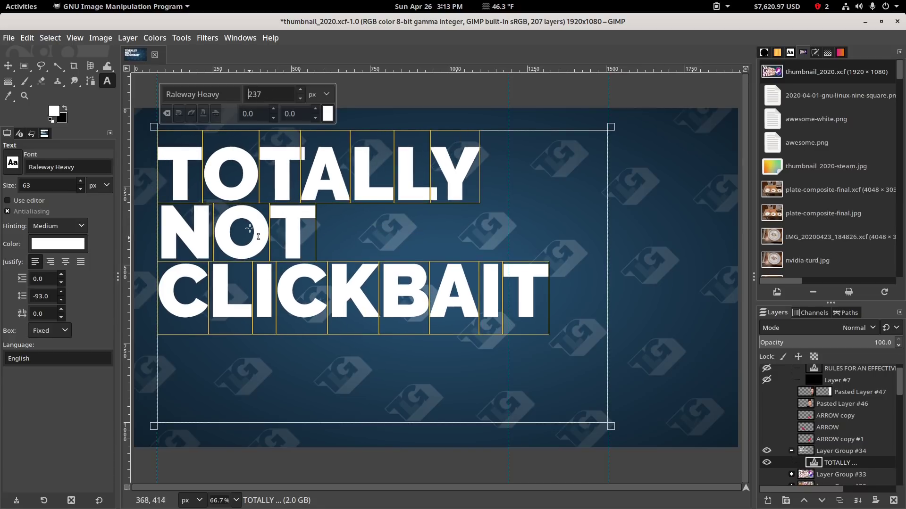
Enlarge TOTALLY to nearly the text box's width and set CLICKBAIT to 270 px so both lines are about equally wide.
scroll(278, 94, up, 20)
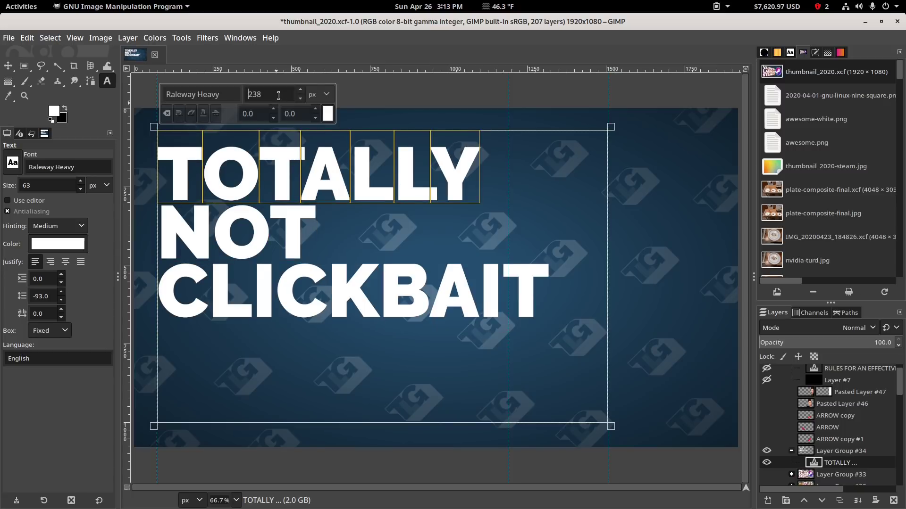
scroll(278, 94, up, 20)
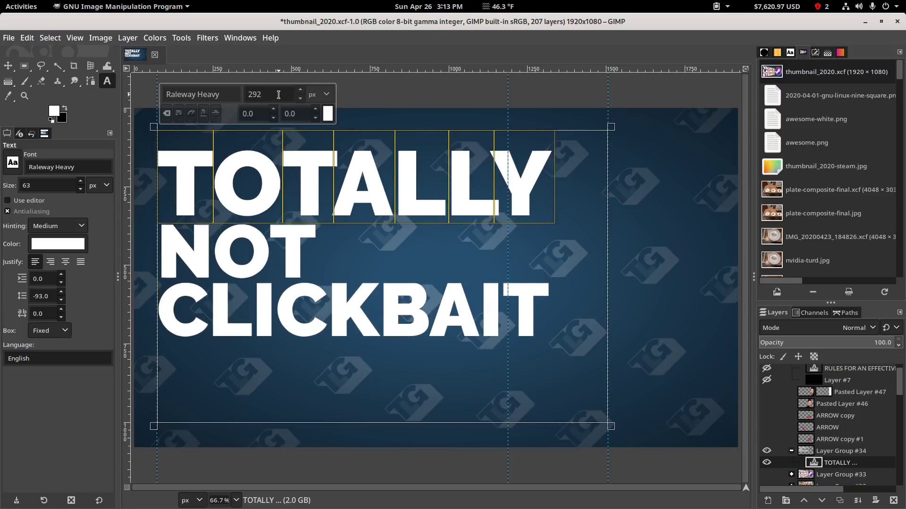
triple_click(401, 300)
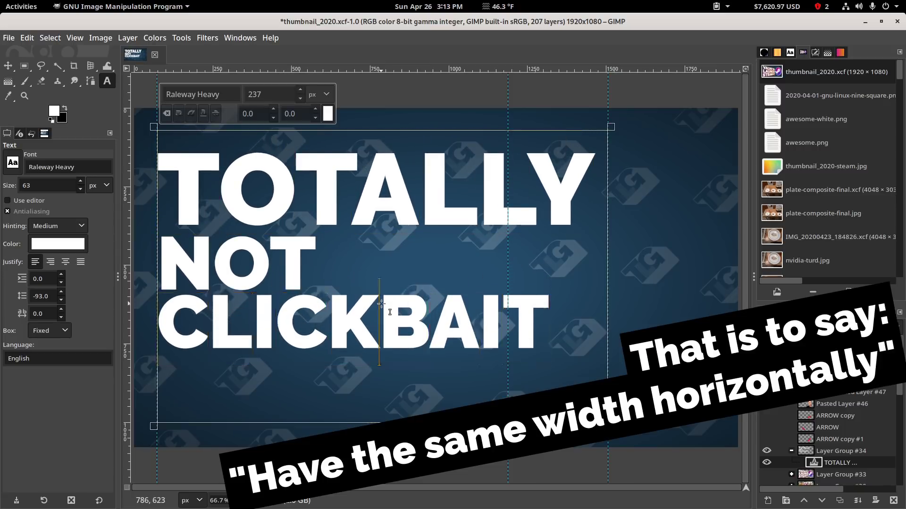
scroll(273, 96, up, 20)
scroll(273, 96, up, 6)
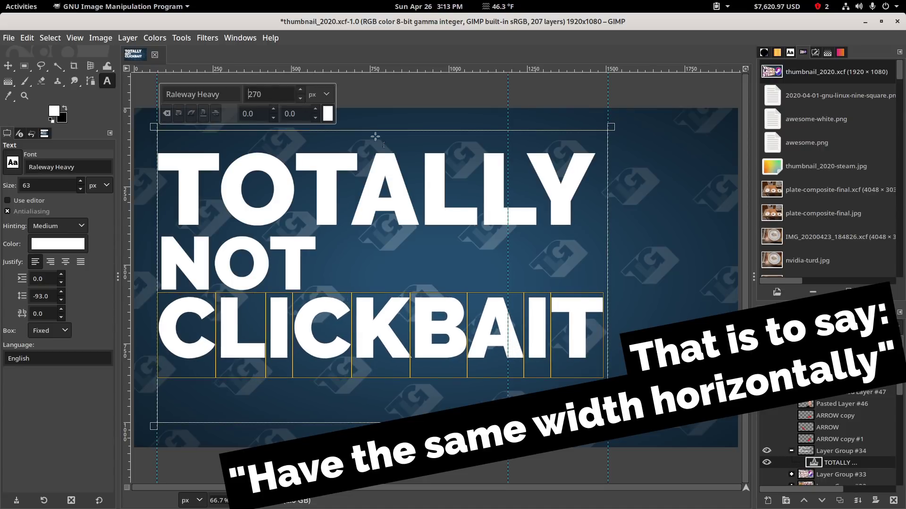
Enlarge the word NOT to 401 px.
click(365, 246)
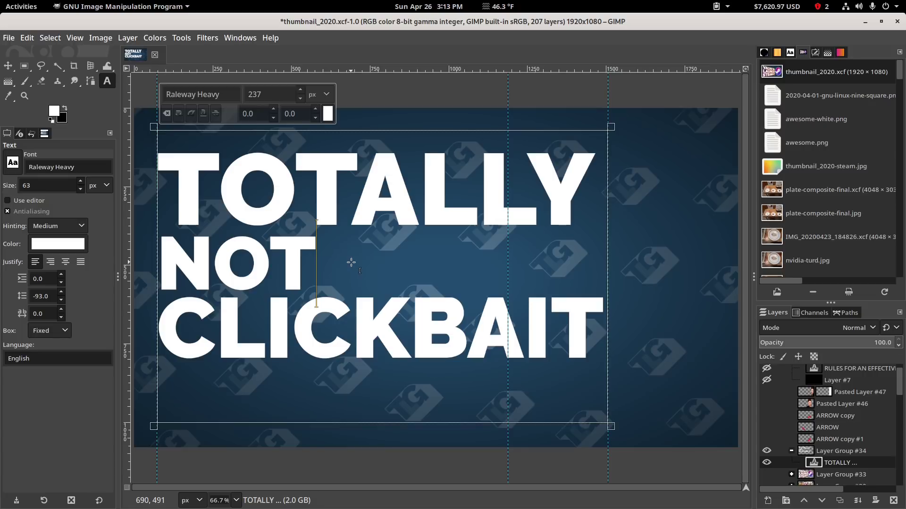
triple_click(351, 262)
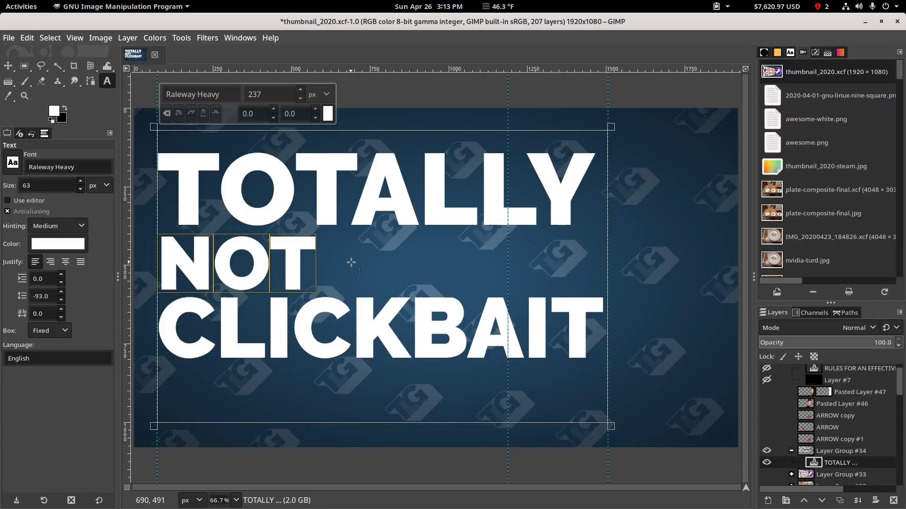
scroll(278, 94, up, 6)
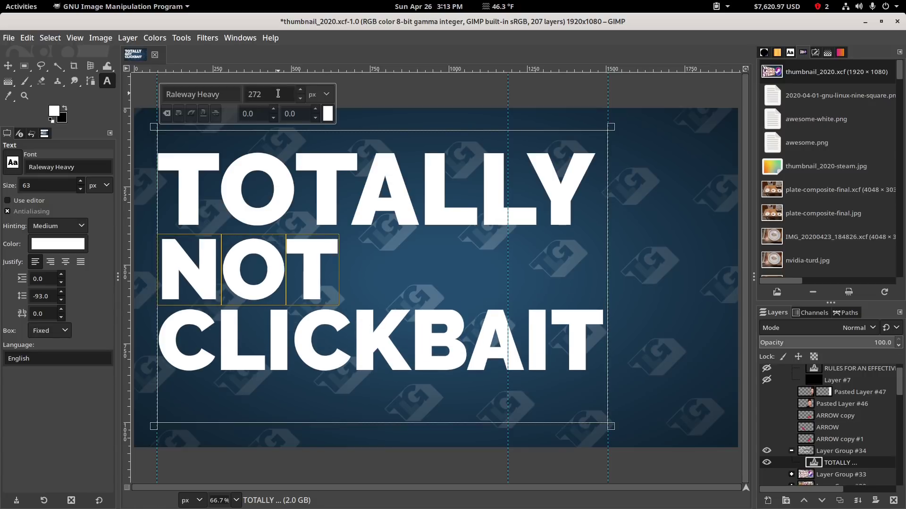
scroll(278, 93, up, 6)
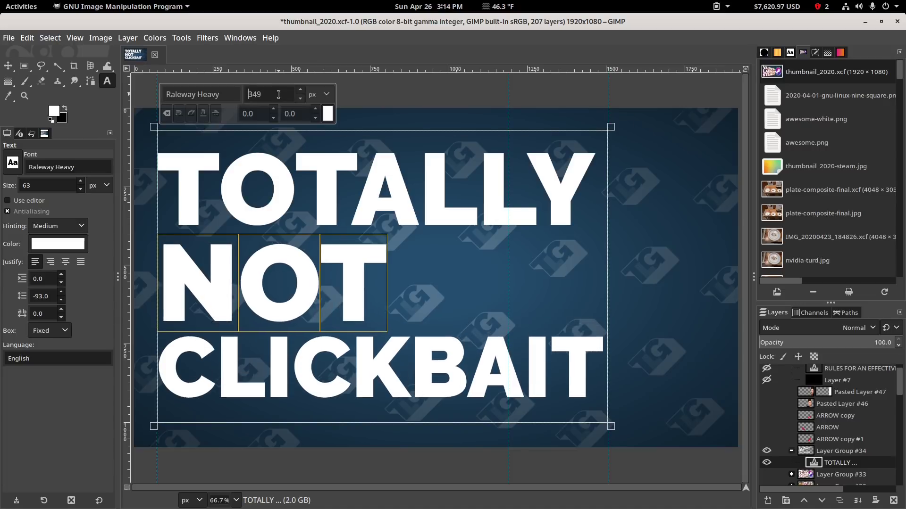
scroll(278, 94, up, 1)
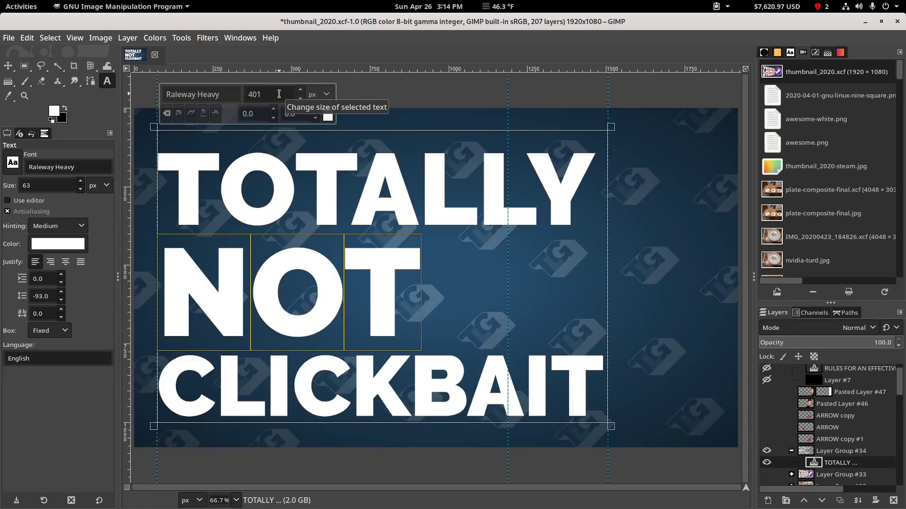
Spread the letters of NOT with wider kerning, pulling N back to the text's left edge and setting O and T to 64.
scroll(295, 114, up, 20)
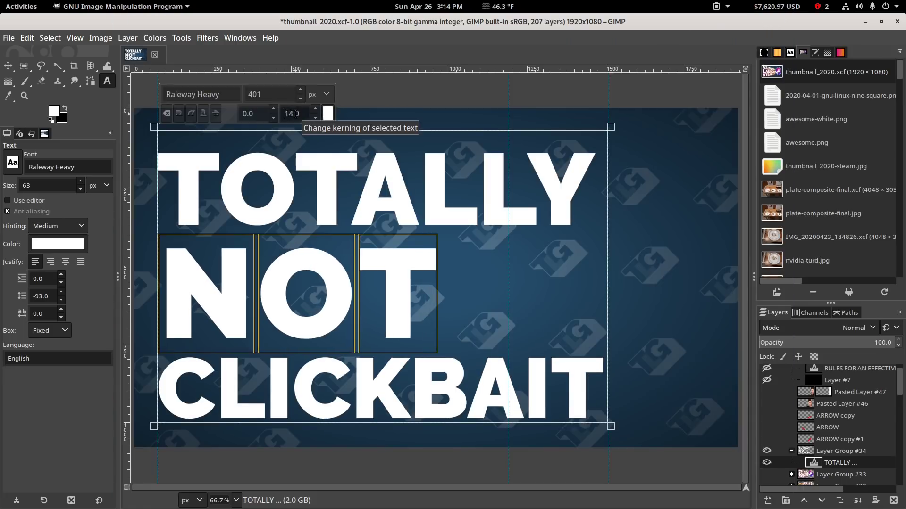
scroll(295, 114, up, 4)
click(188, 287)
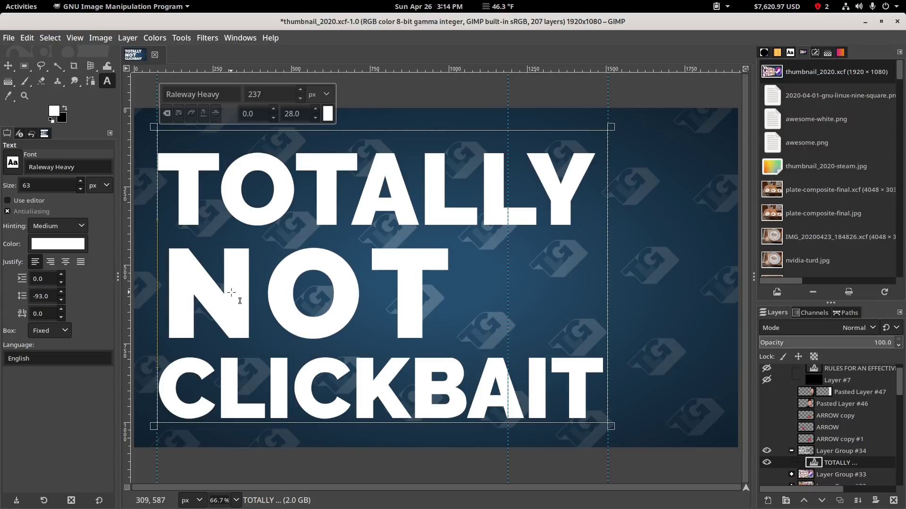
scroll(303, 114, down, 20)
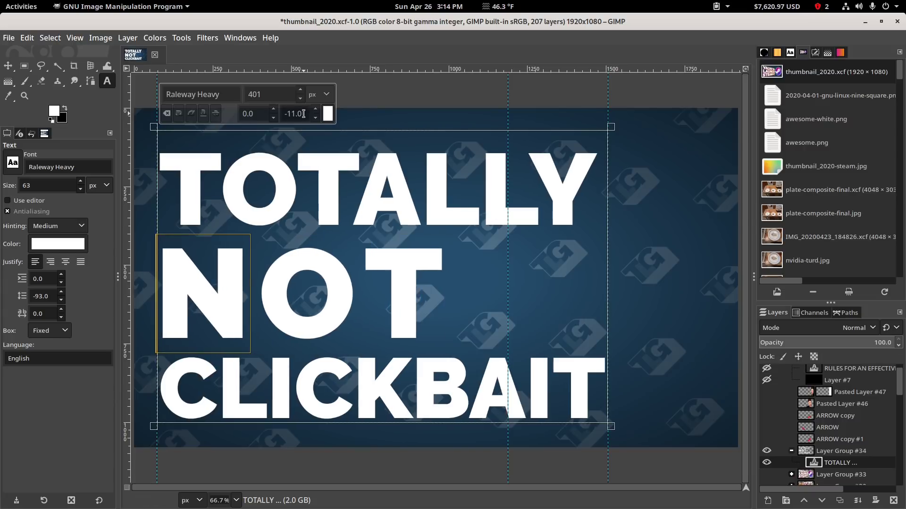
drag(273, 289, 439, 295)
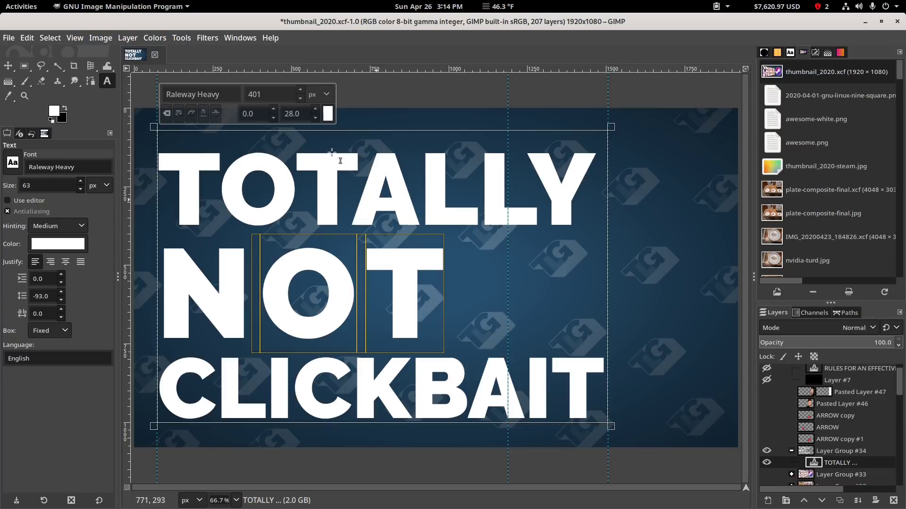
scroll(305, 114, up, 20)
scroll(305, 114, down, 1)
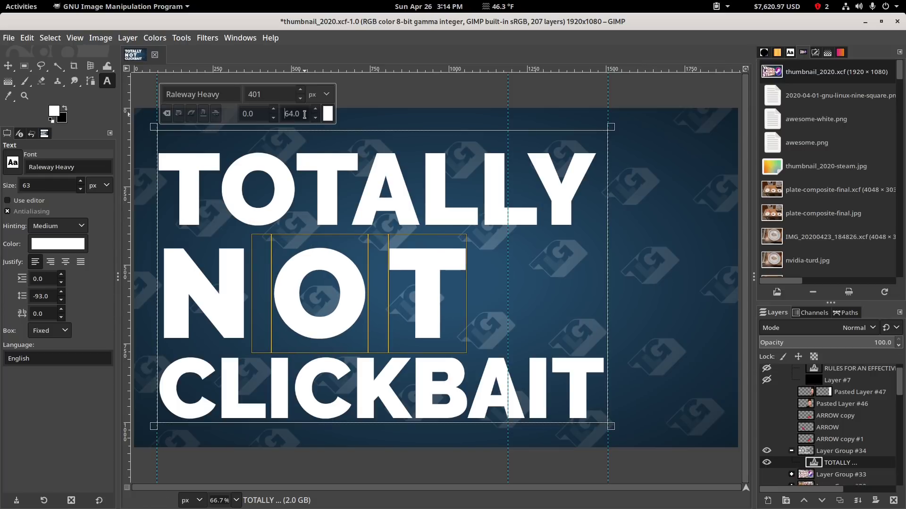
Enlarge TOTALLY to 330 px to fill the text box and extend the box downward below CLICKBAIT.
double_click(278, 265)
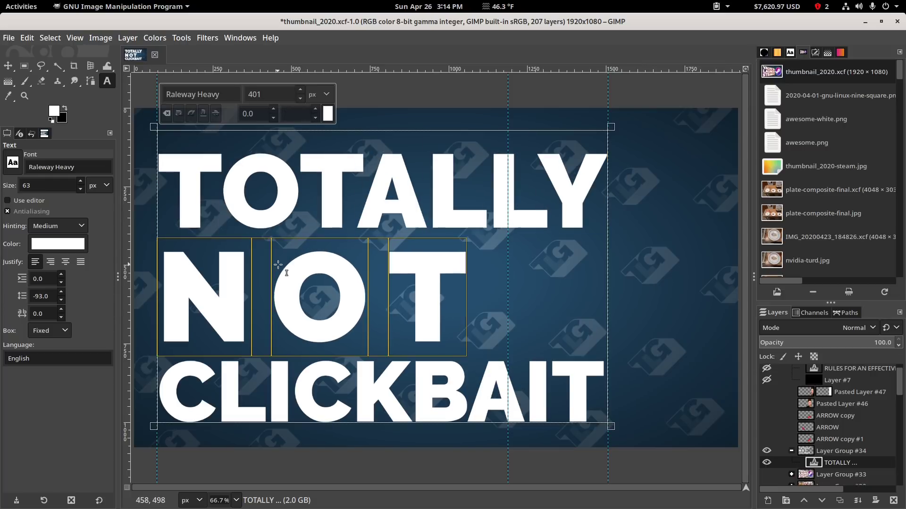
drag(437, 429, 351, 436)
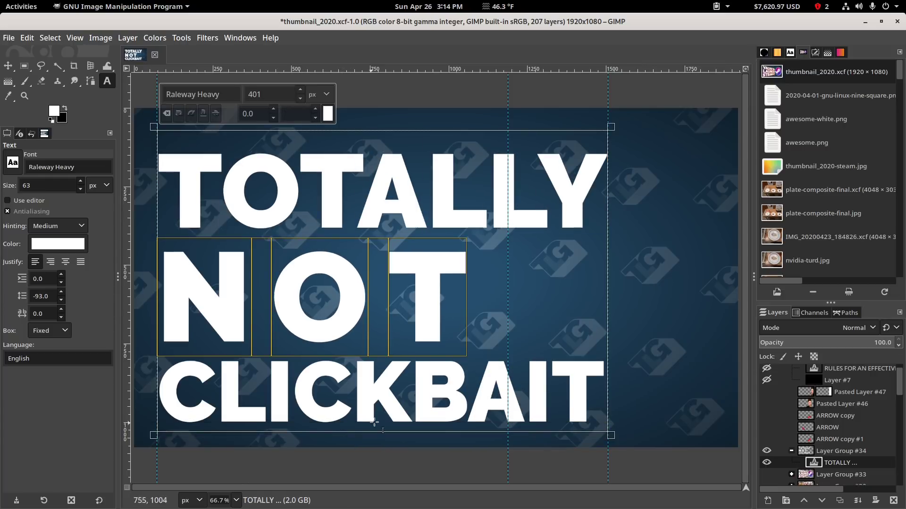
Center-justify the three lines of text within the text box.
click(65, 264)
click(199, 229)
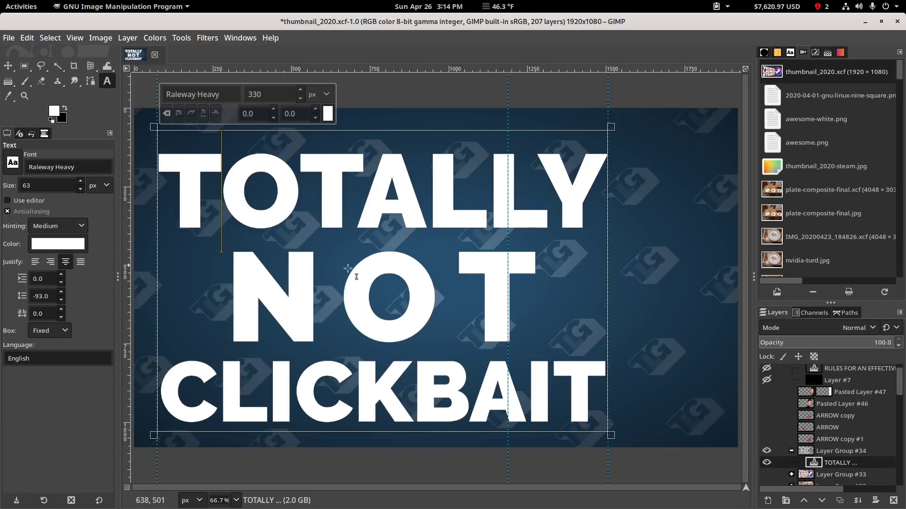
click(569, 213)
key(m)
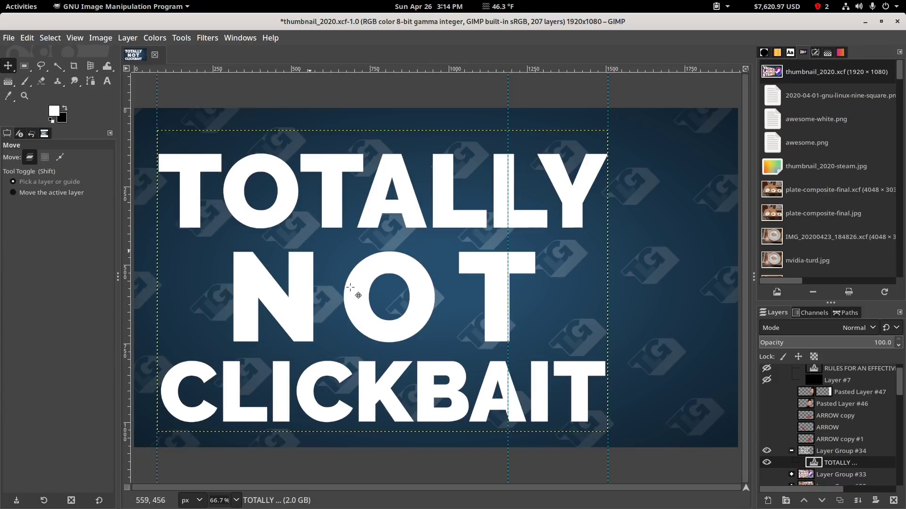
drag(311, 212, 310, 208)
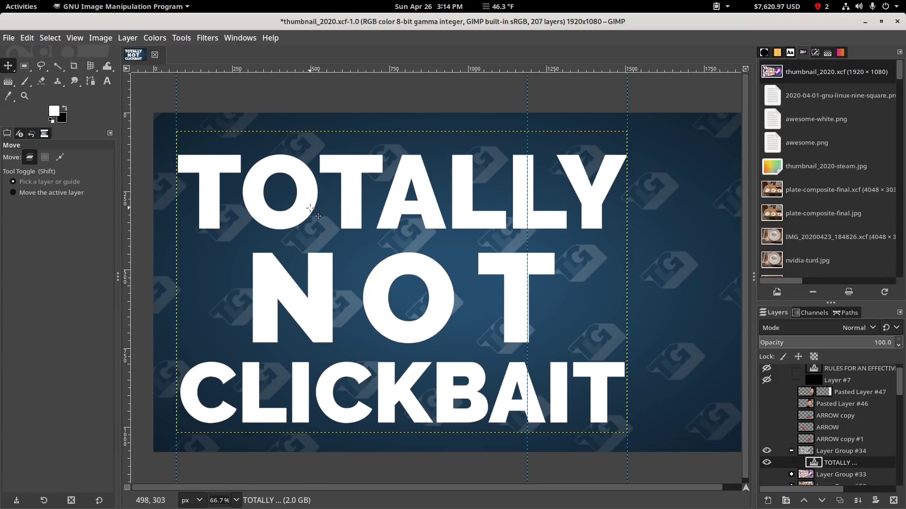
Tighten CLICKBAIT's kerning to -11 and enlarge it to 288 px, extending the text box upward and to the left.
key(t)
click(302, 388)
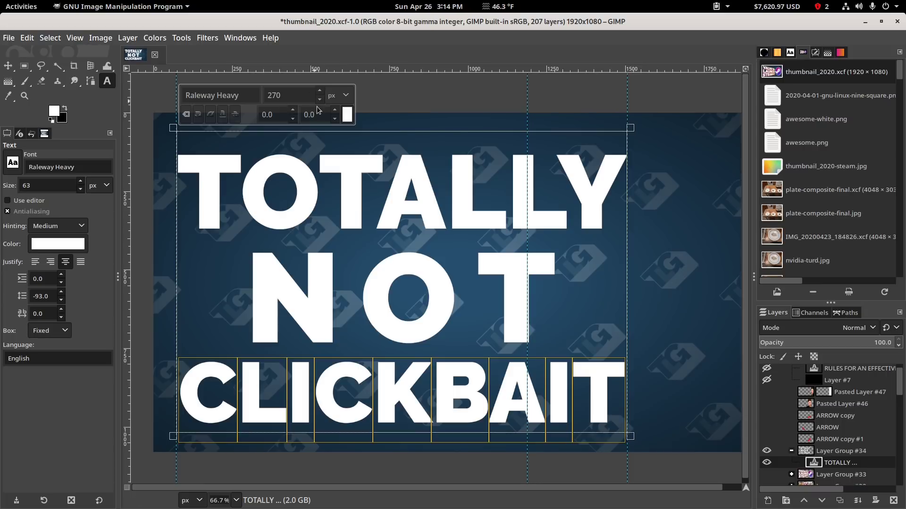
scroll(314, 114, down, 11)
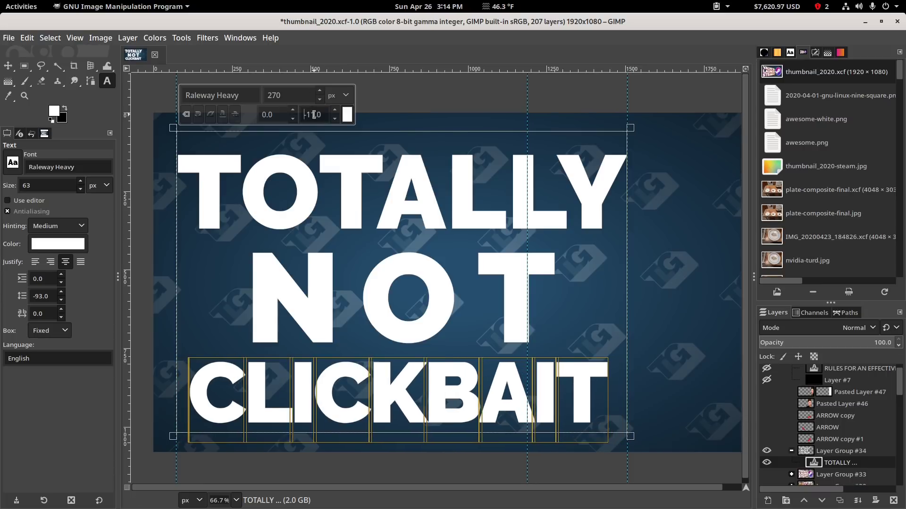
scroll(292, 93, up, 11)
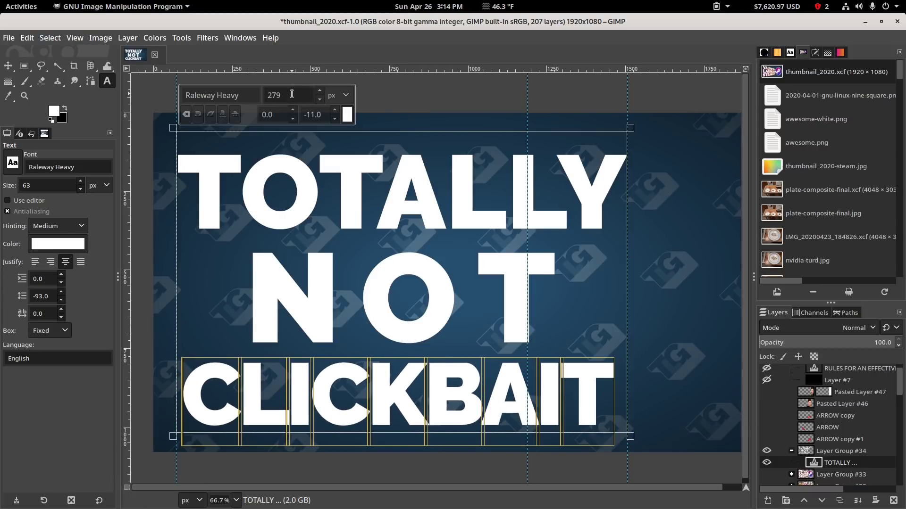
scroll(291, 94, up, 2)
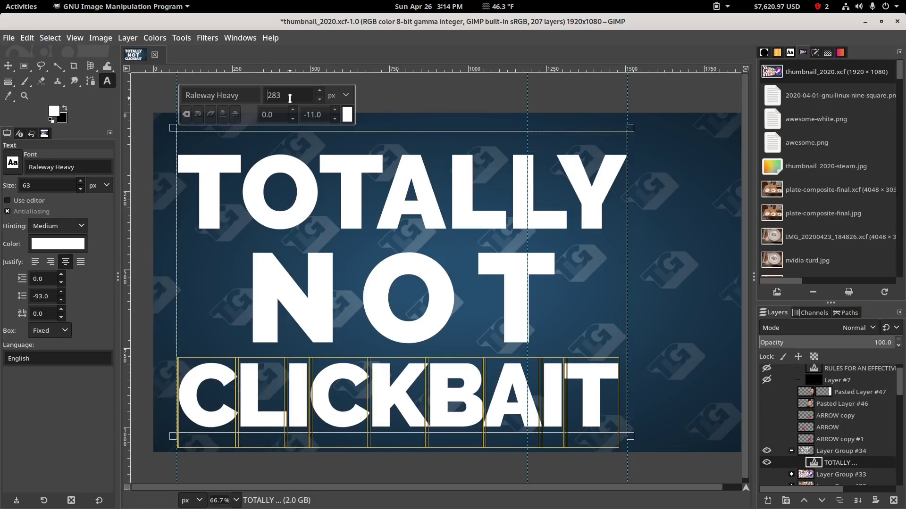
drag(340, 139, 340, 128)
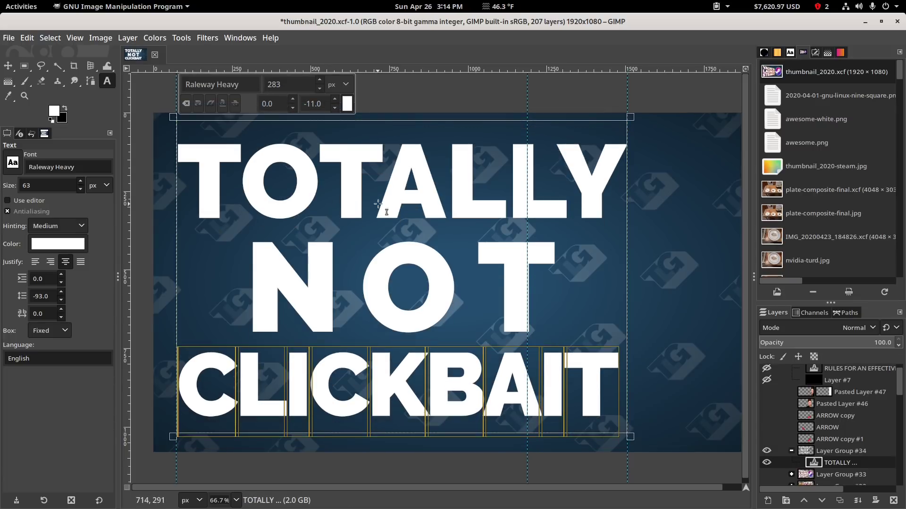
scroll(300, 85, up, 4)
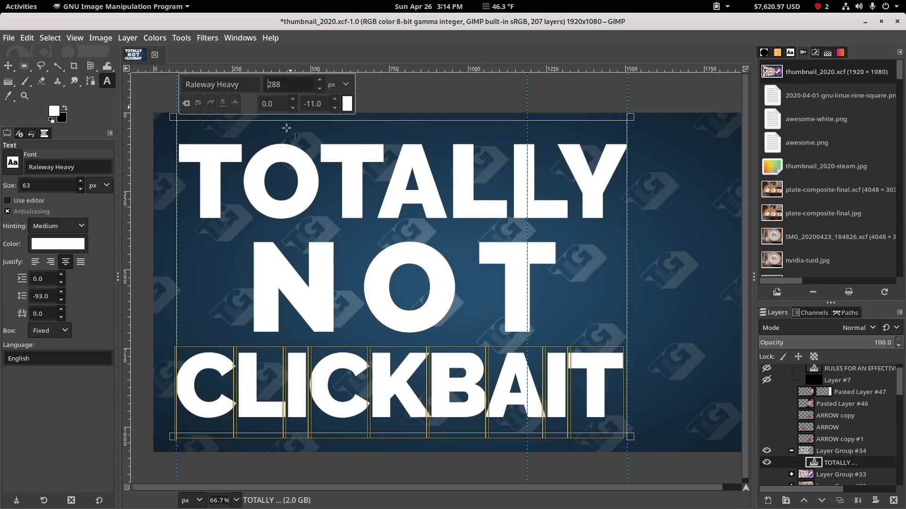
drag(171, 274, 164, 274)
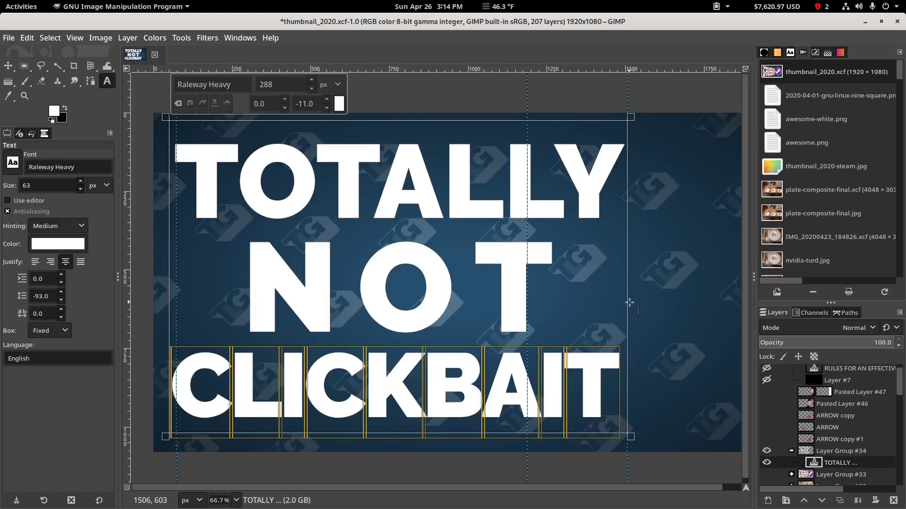
Enlarge NOT to 466 px and tighten the line spacing of the text to -142.
click(532, 293)
click(400, 296)
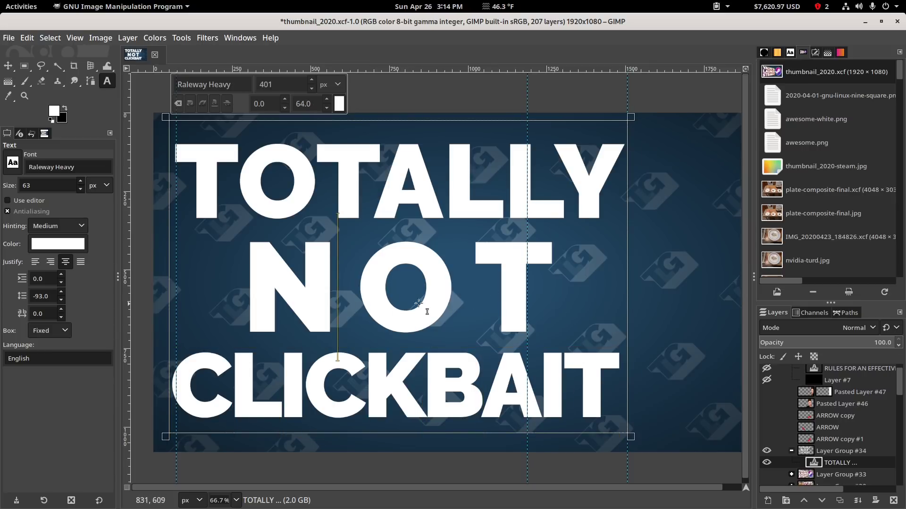
key(Right)
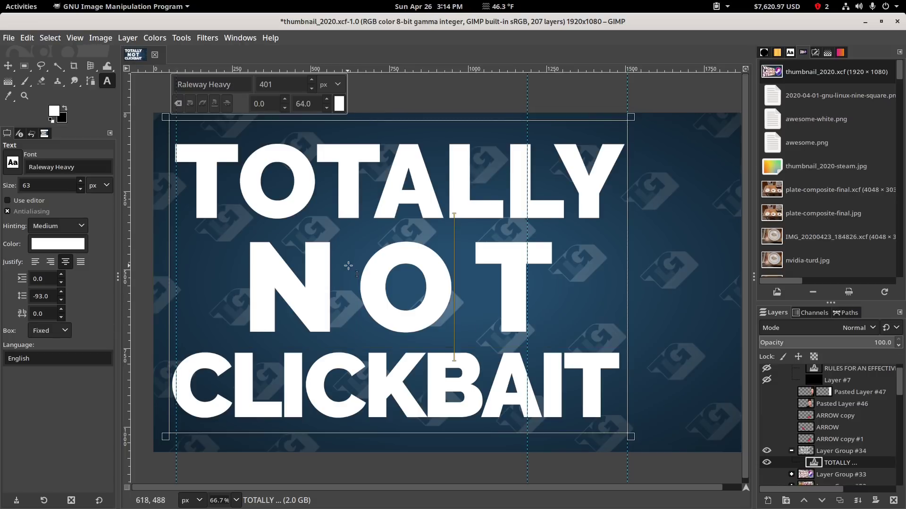
triple_click(511, 282)
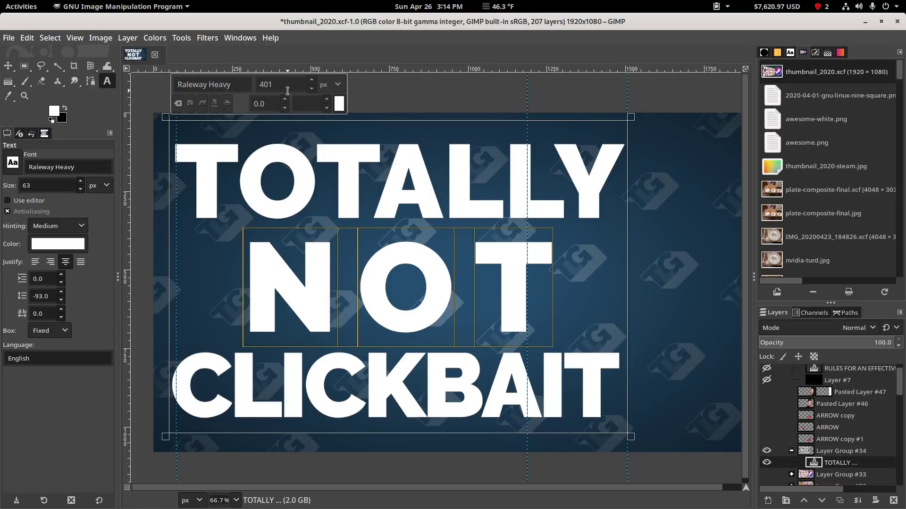
scroll(287, 84, up, 9)
scroll(287, 85, up, 11)
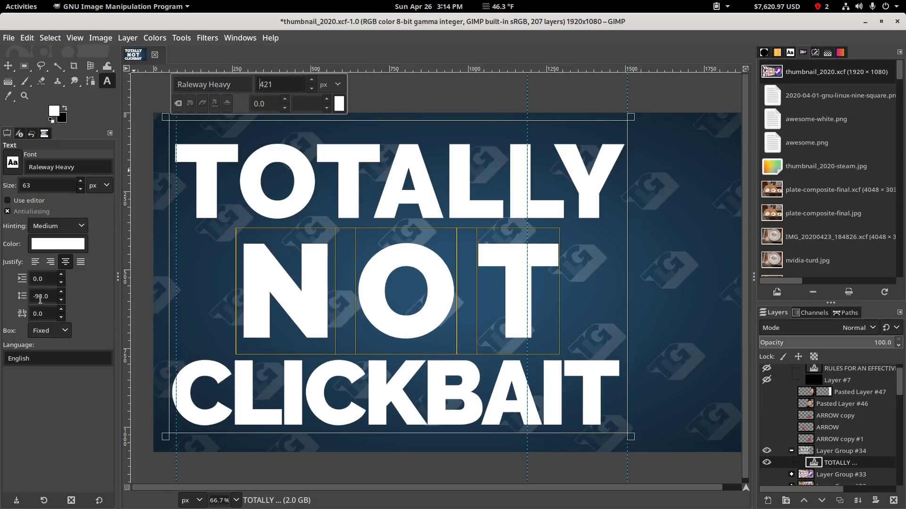
scroll(44, 296, down, 7)
scroll(44, 296, down, 20)
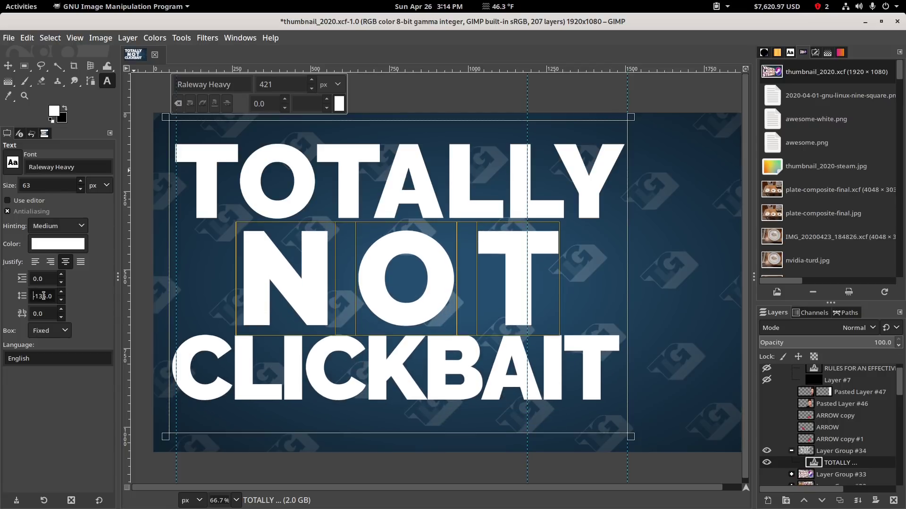
scroll(43, 296, down, 10)
scroll(270, 84, up, 20)
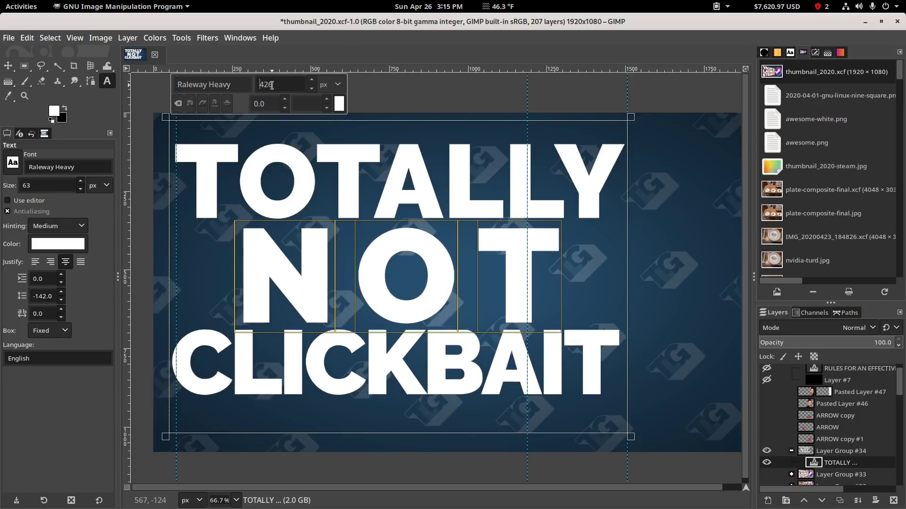
scroll(272, 85, up, 11)
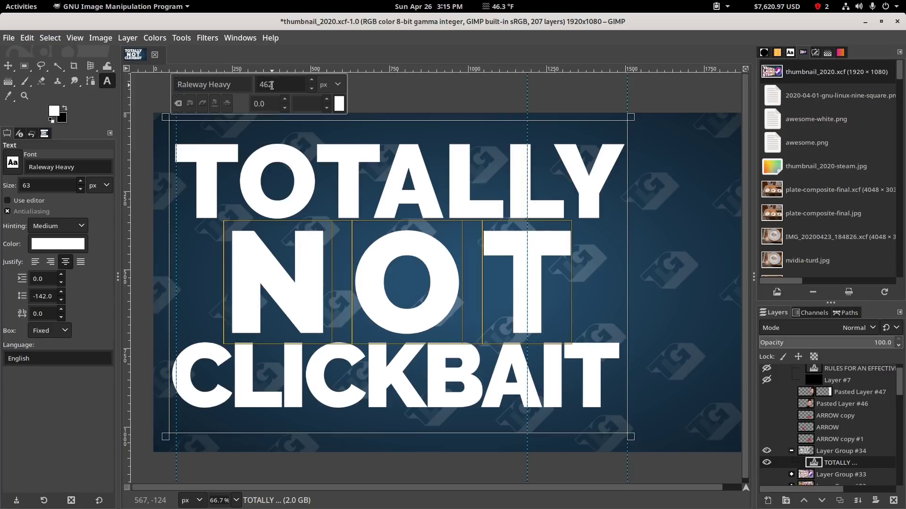
Left-justify the text and shrink TOTALLY until it is narrower than NOT.
double_click(461, 184)
scroll(281, 83, down, 11)
scroll(281, 84, down, 15)
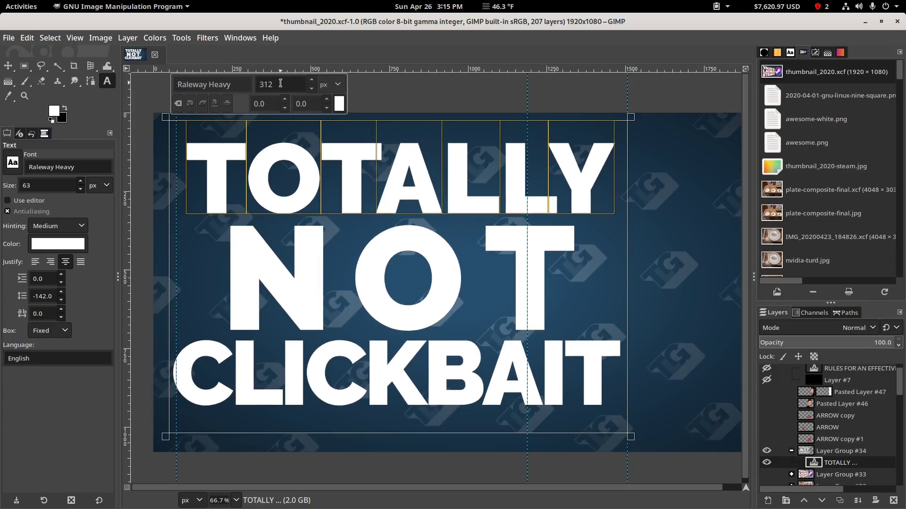
click(39, 266)
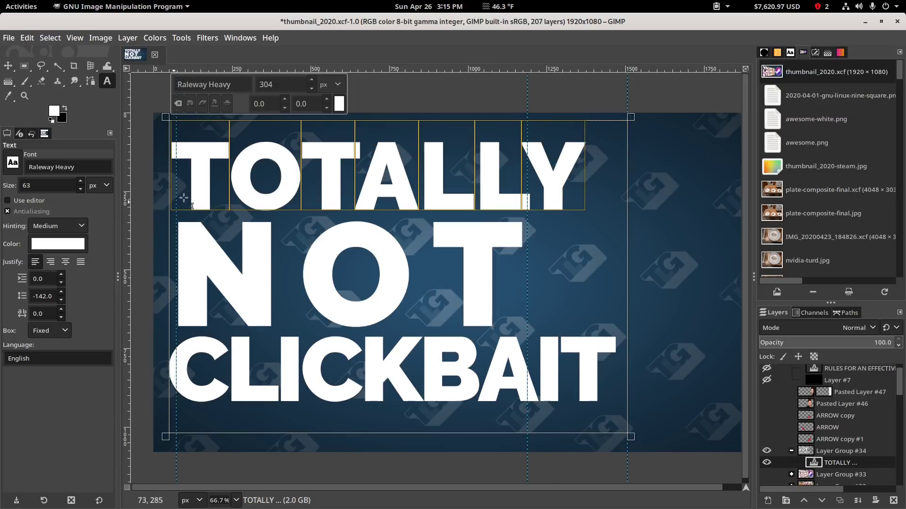
scroll(276, 85, down, 20)
scroll(276, 85, down, 20)
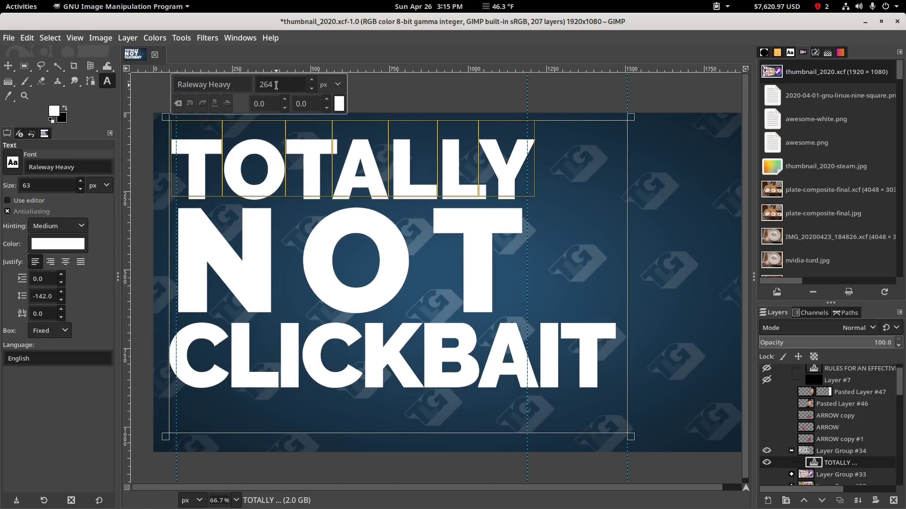
scroll(276, 85, down, 10)
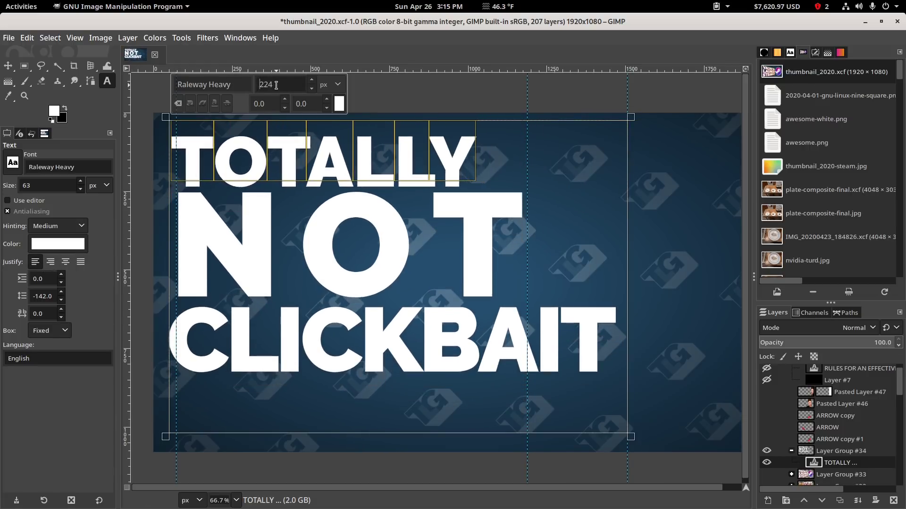
click(478, 360)
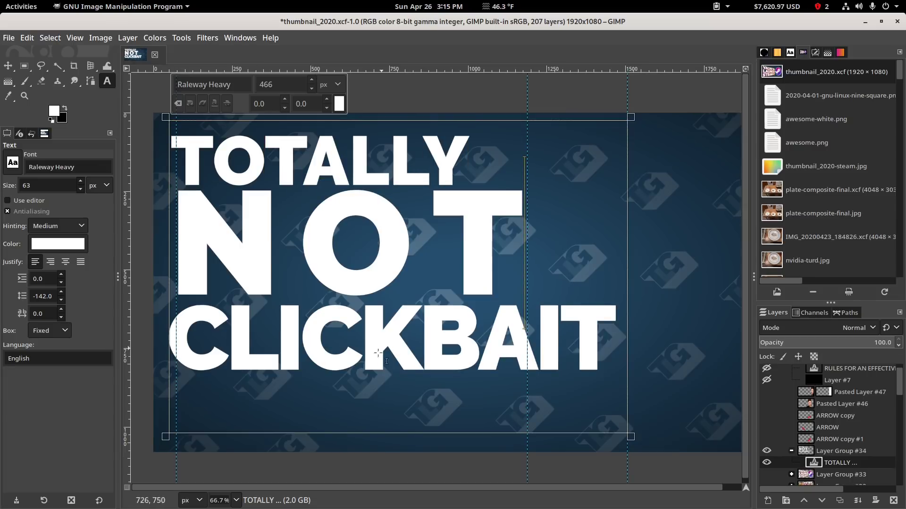
text(z)
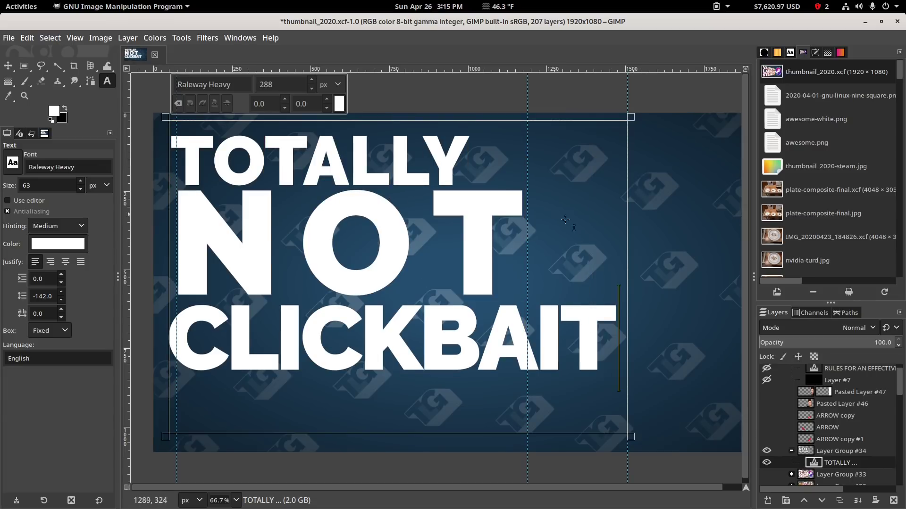
Enlarge the word TOTALLY until it spans nearly the full width of the text box.
key(BackSpace)
double_click(360, 148)
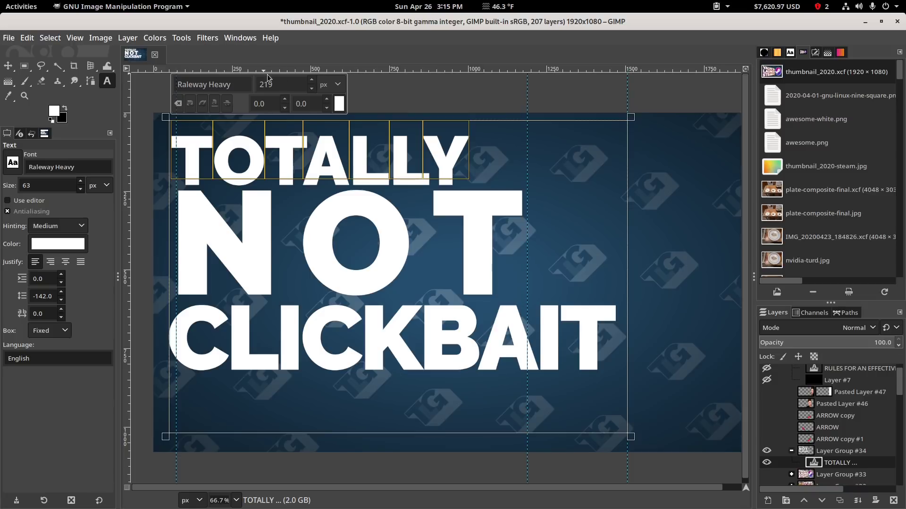
scroll(287, 84, up, 20)
scroll(288, 84, up, 20)
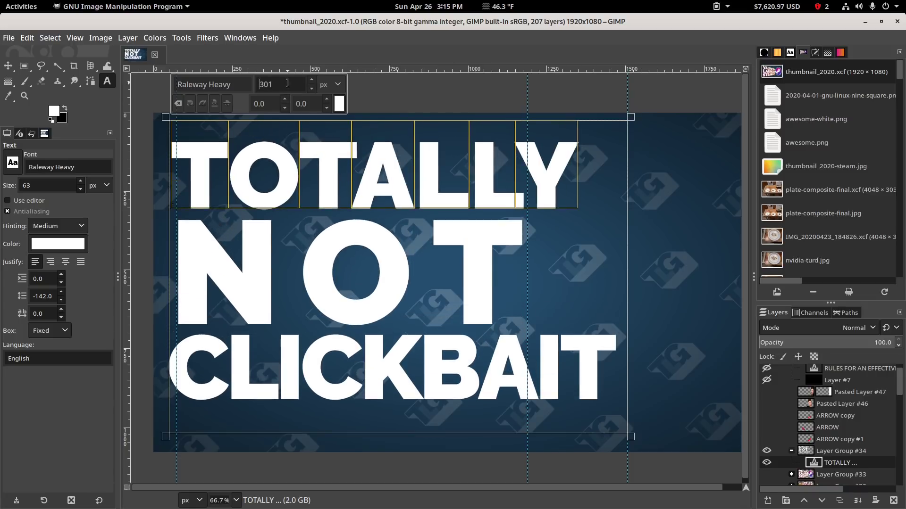
scroll(287, 84, up, 15)
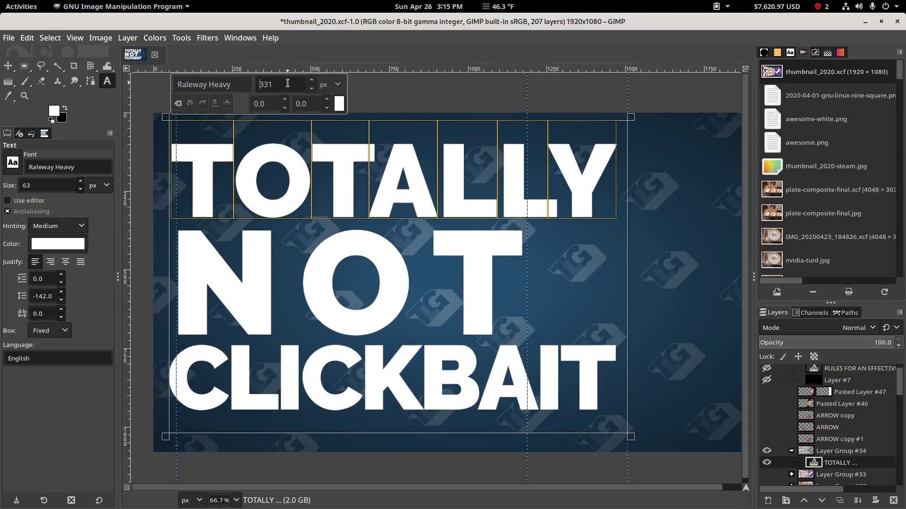
Enlarge the word NOT to 613 px so it reaches nearly the same width as TOTALLY.
click(251, 269)
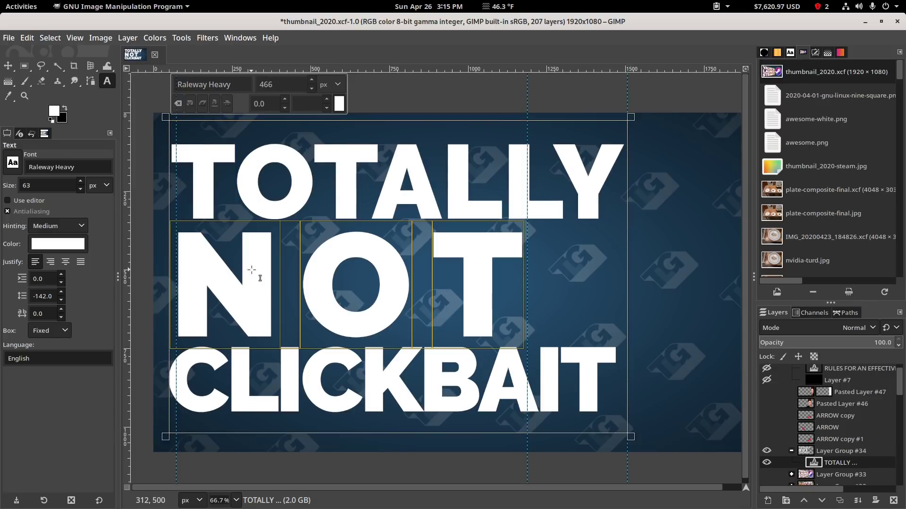
click(285, 88)
scroll(285, 88, up, 20)
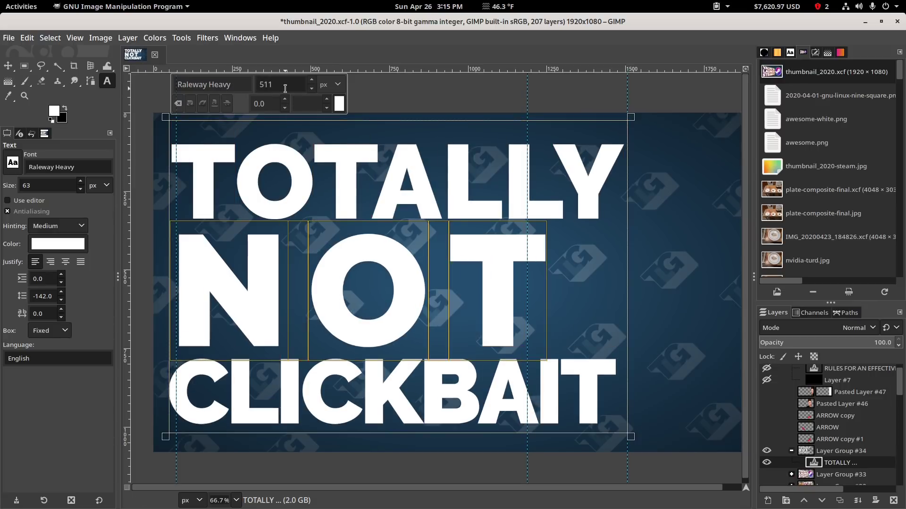
scroll(285, 88, up, 20)
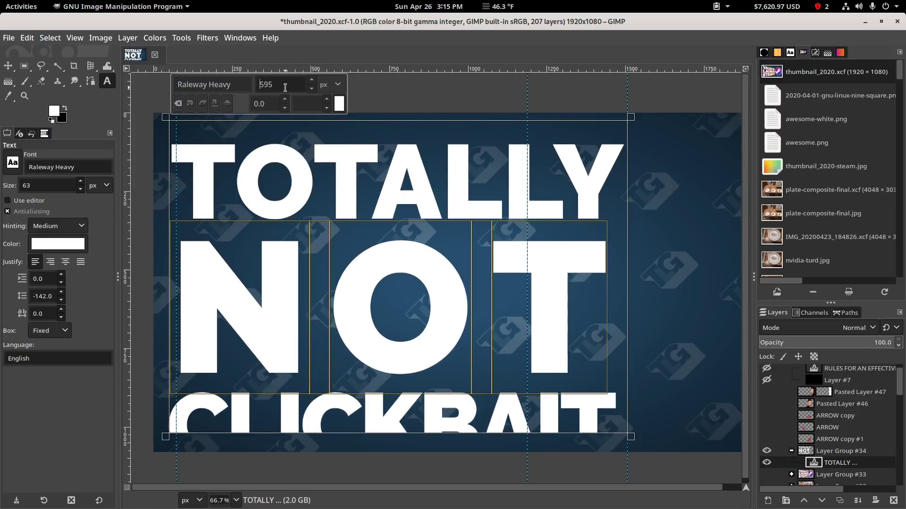
scroll(285, 88, up, 1)
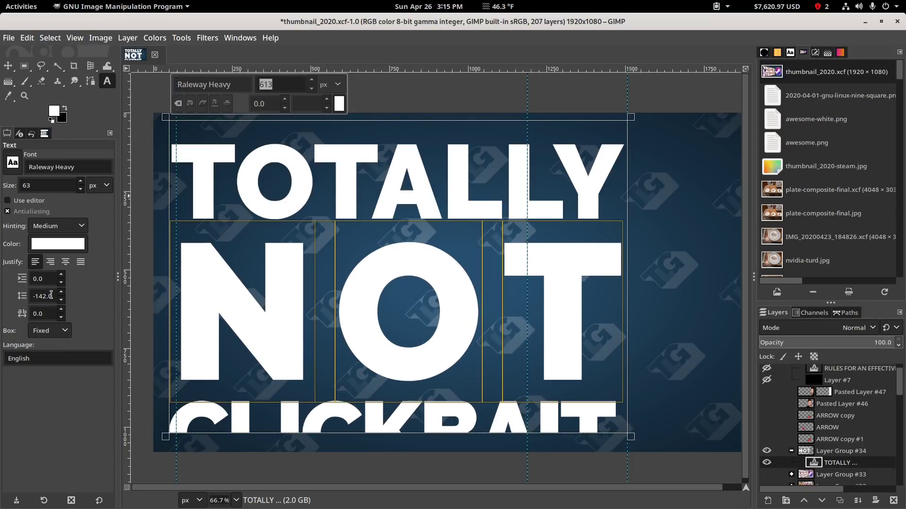
Tighten the headline's line spacing to -183 and extend the text box upward beyond the canvas edge.
scroll(50, 295, down, 17)
scroll(50, 295, down, 20)
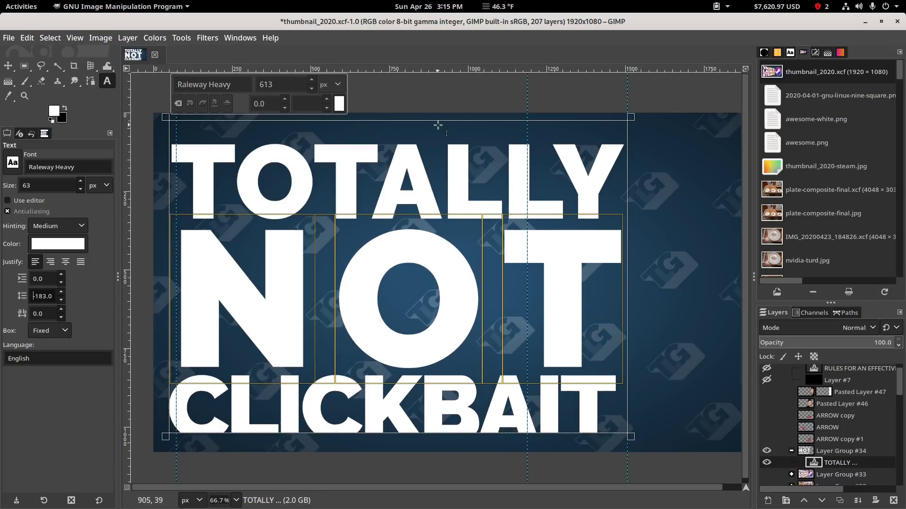
drag(439, 125, 440, 104)
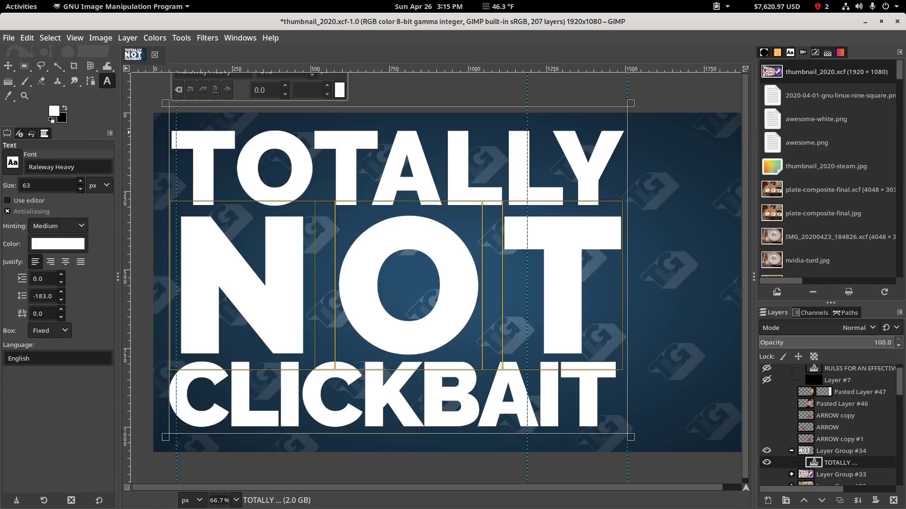
Move the TOTALLY NOT CLICKBAIT text to the left vertical guide and hide its layer.
click(8, 66)
drag(396, 279, 389, 232)
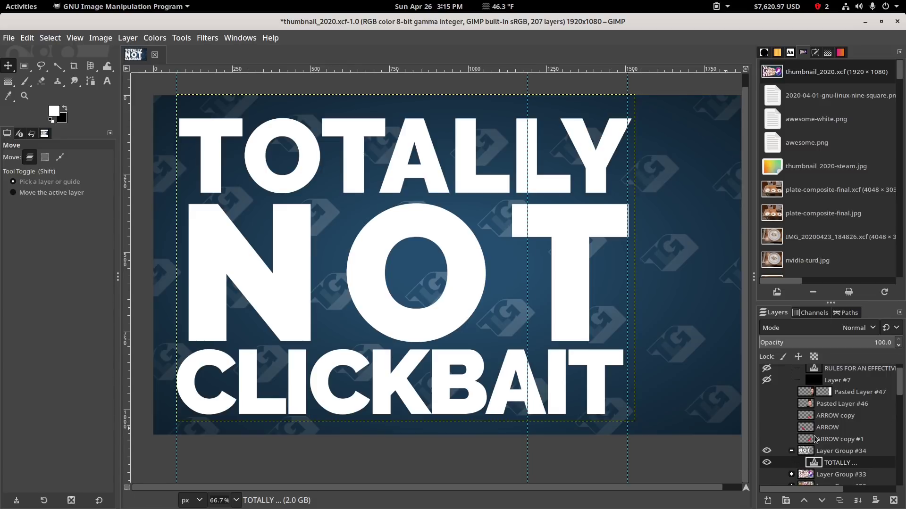
click(766, 462)
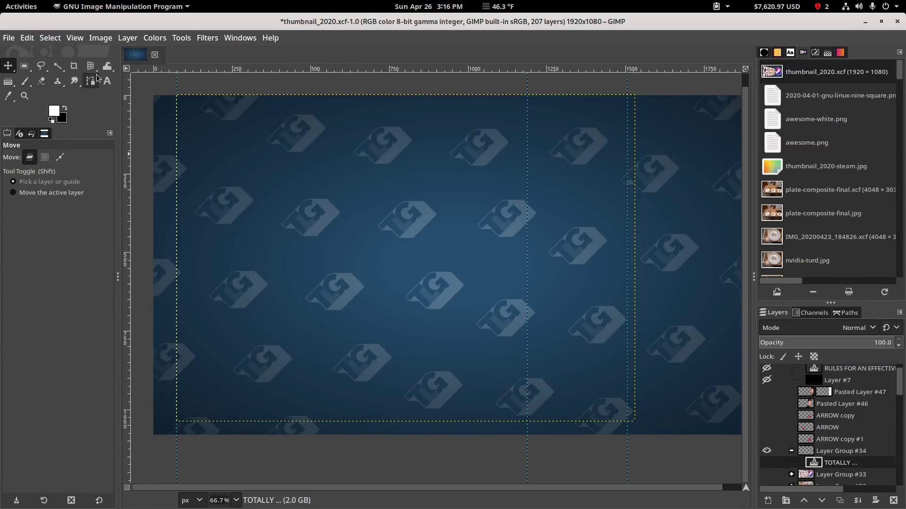
Add a new text layer near the canvas's upper-left corner reading SIX GIMP, FEATURES and I LOVE on three lines.
key(t)
click(153, 187)
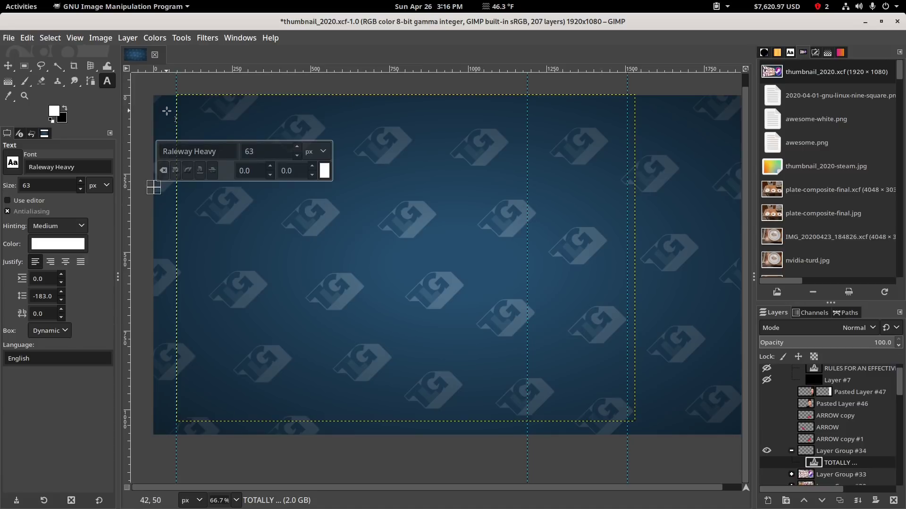
click(167, 111)
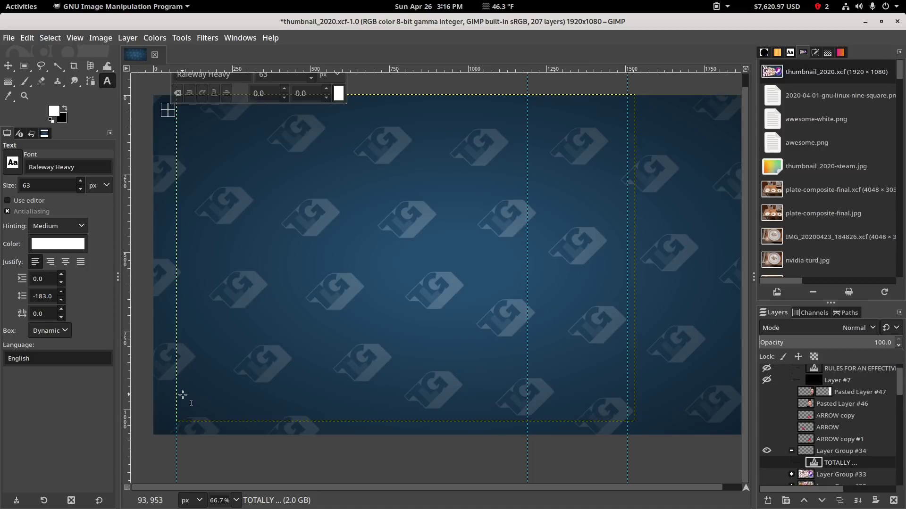
text(SIX GI)
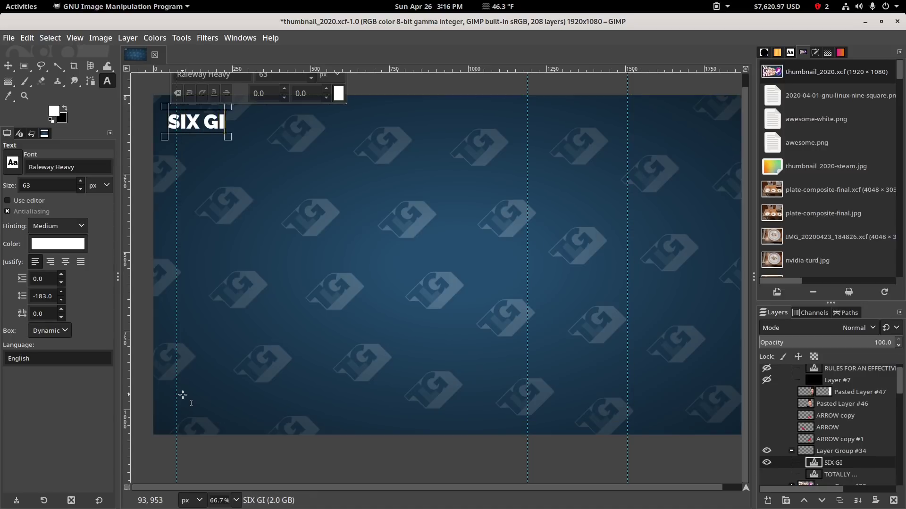
text(MP)
key(Return)
text(FEATURES)
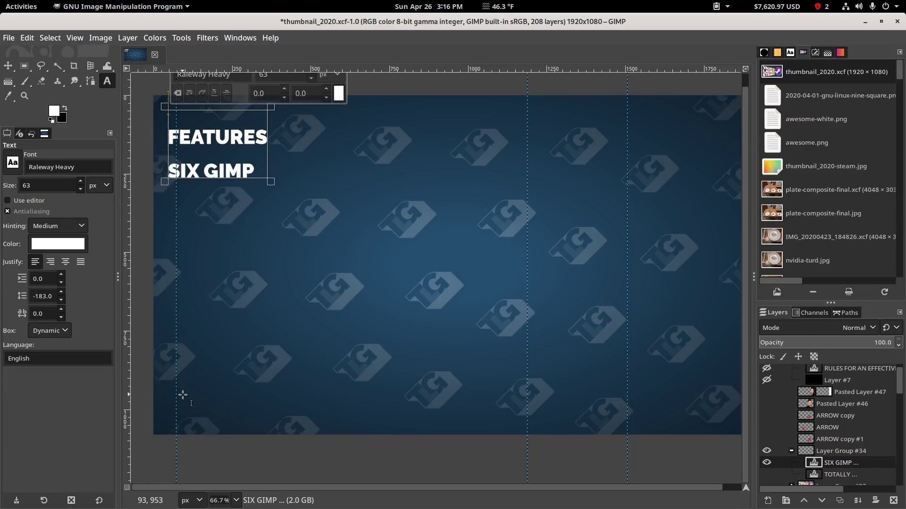
key(Return)
text(I LOVE)
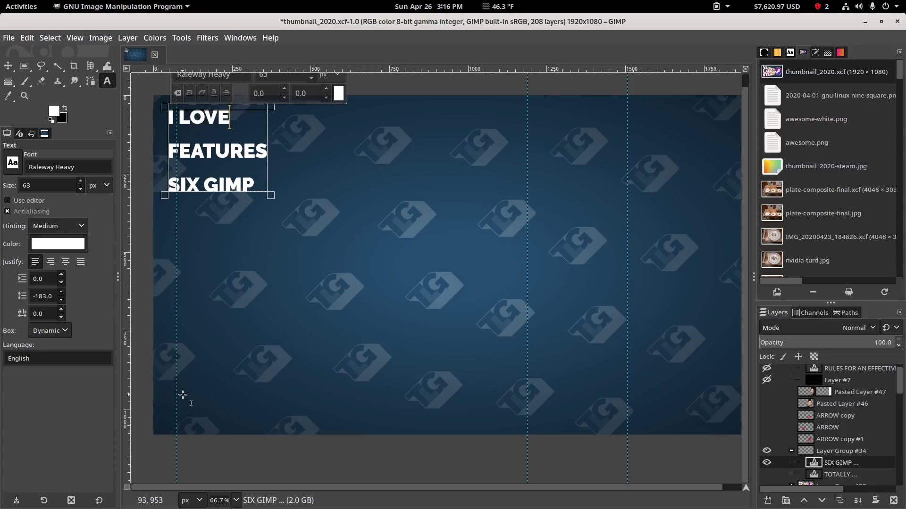
Enlarge all three lines of the new text to 323 px.
key(ctrl+a)
scroll(216, 340, up, 3)
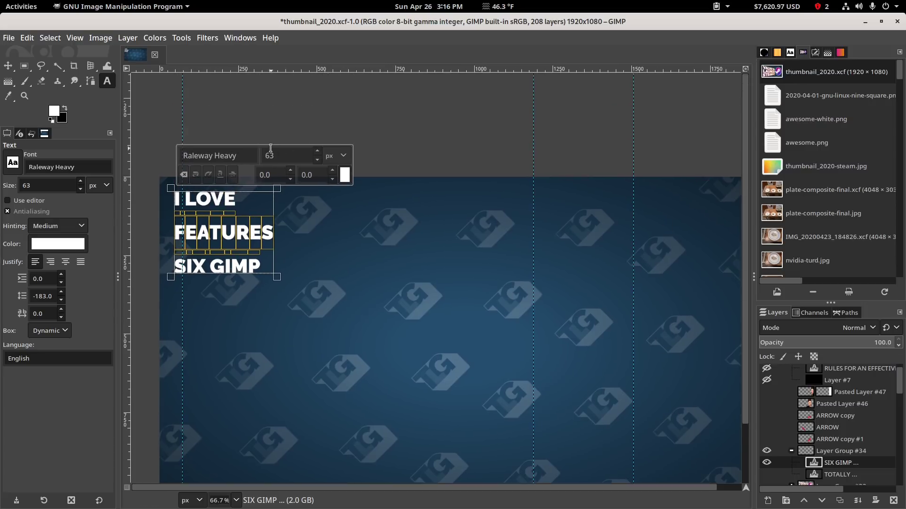
scroll(288, 154, up, 4)
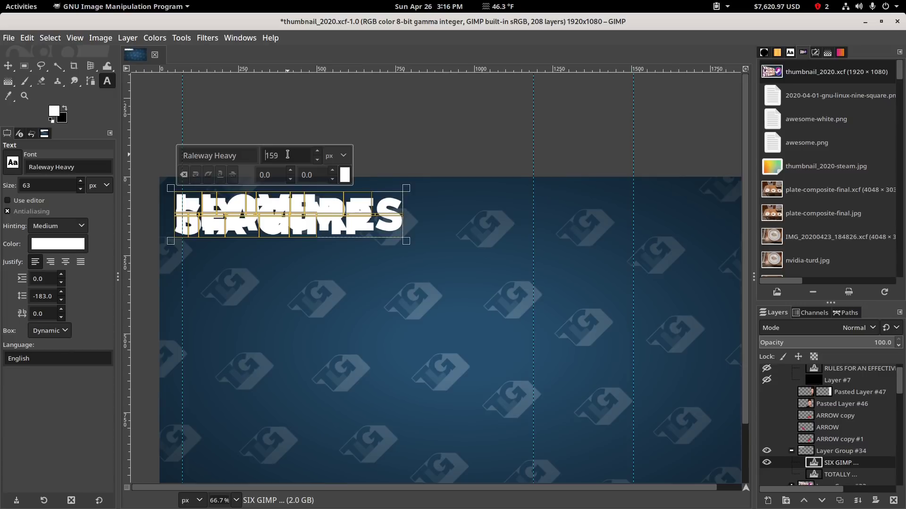
scroll(287, 154, up, 3)
scroll(288, 155, up, 5)
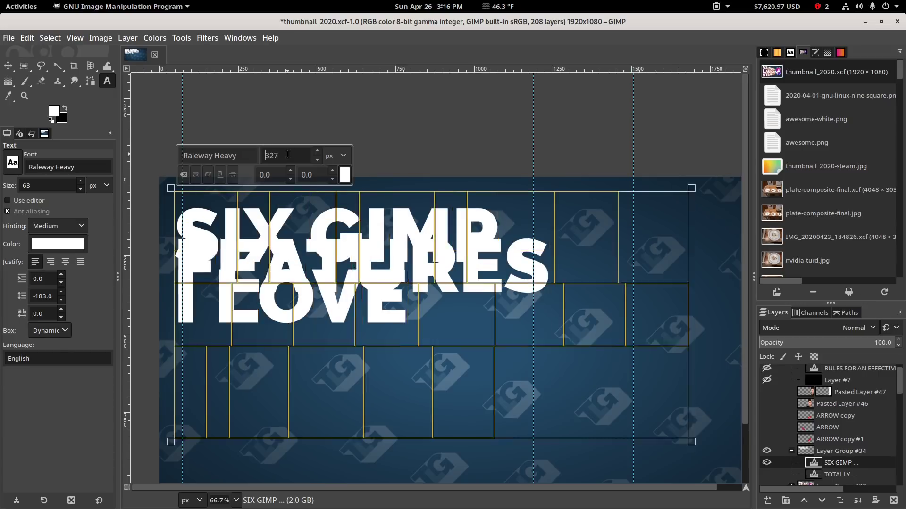
Shrink FEATURES to end near the right vertical guide and enlarge SIX GIMP to 335 px to match its width.
double_click(441, 312)
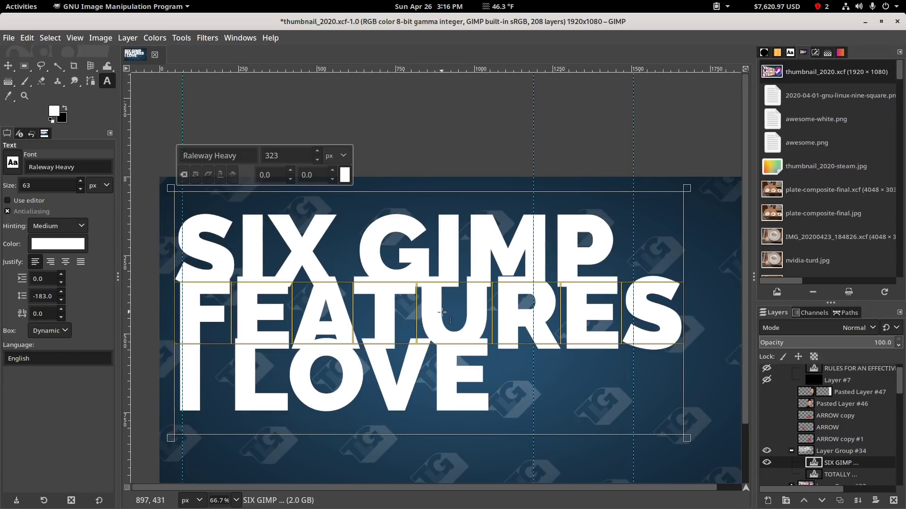
scroll(296, 156, down, 3)
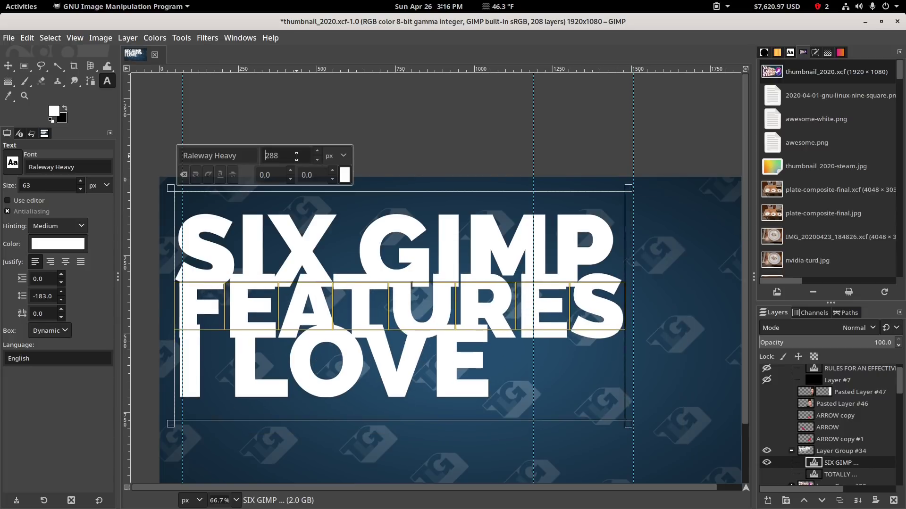
double_click(326, 222)
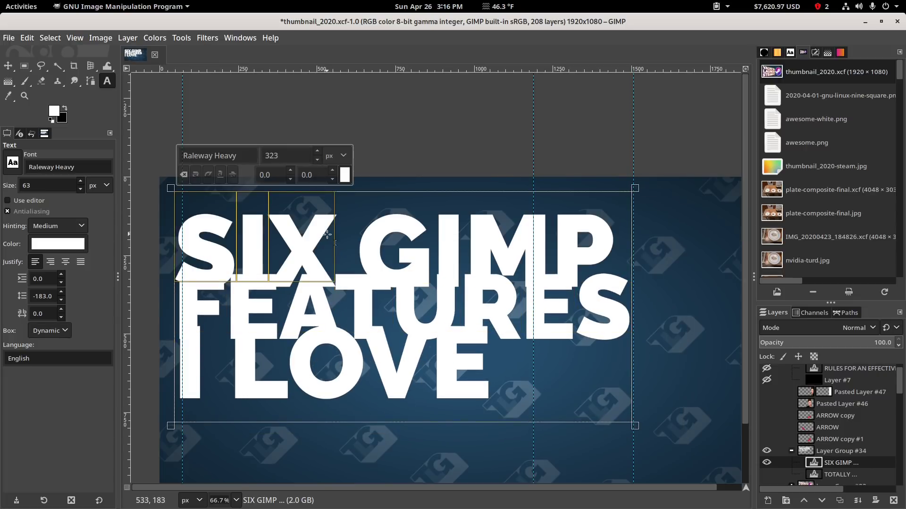
triple_click(325, 223)
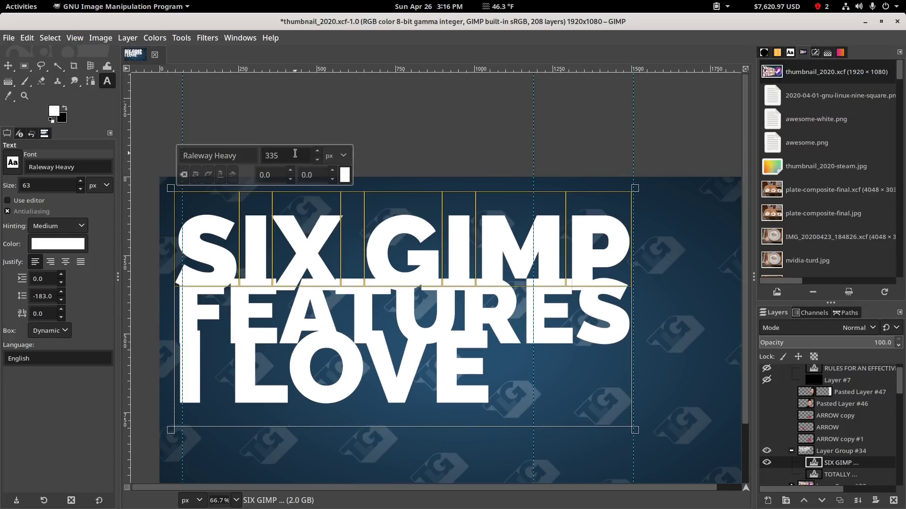
Enlarge the I LOVE line to 466 px so it matches the width of the other two lines.
double_click(334, 381)
triple_click(335, 381)
scroll(290, 158, up, 2)
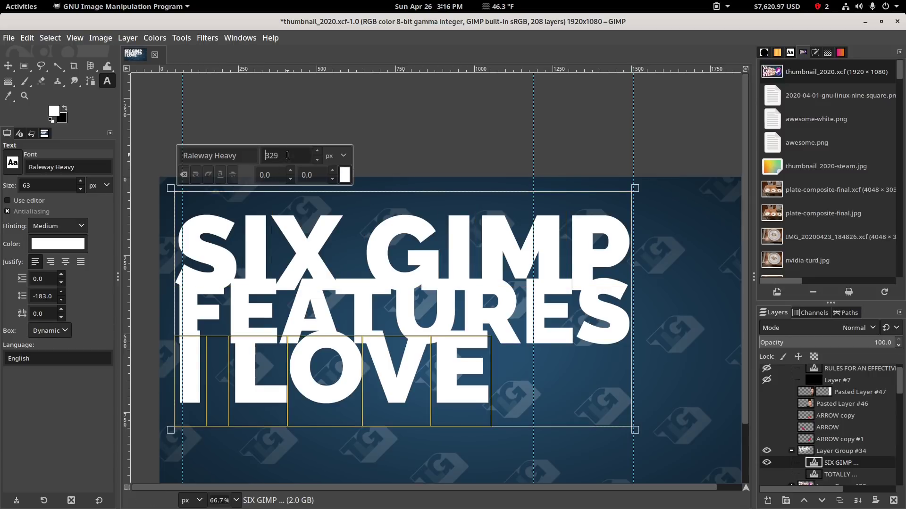
scroll(289, 159, up, 6)
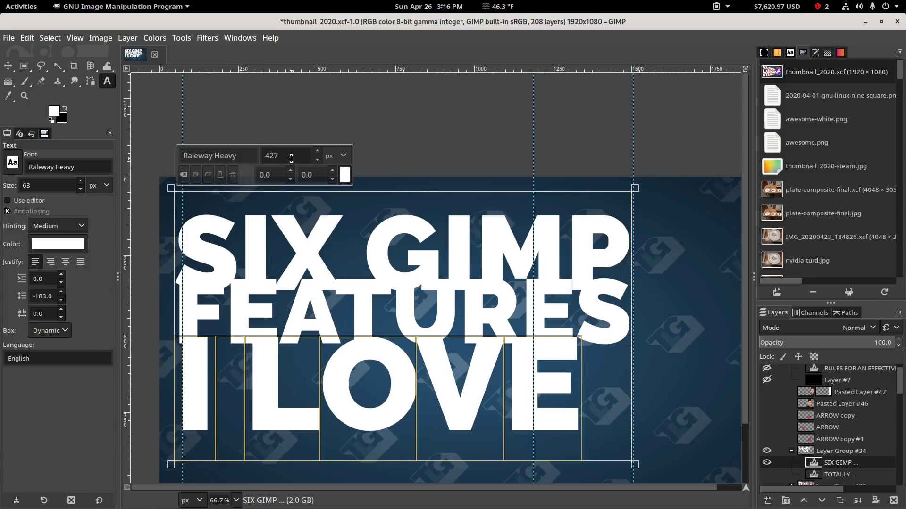
scroll(291, 158, up, 3)
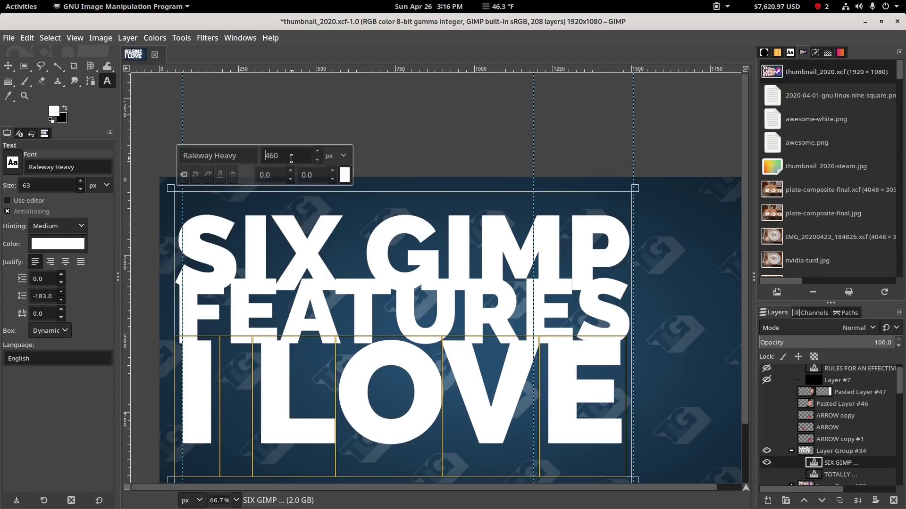
scroll(291, 159, up, 1)
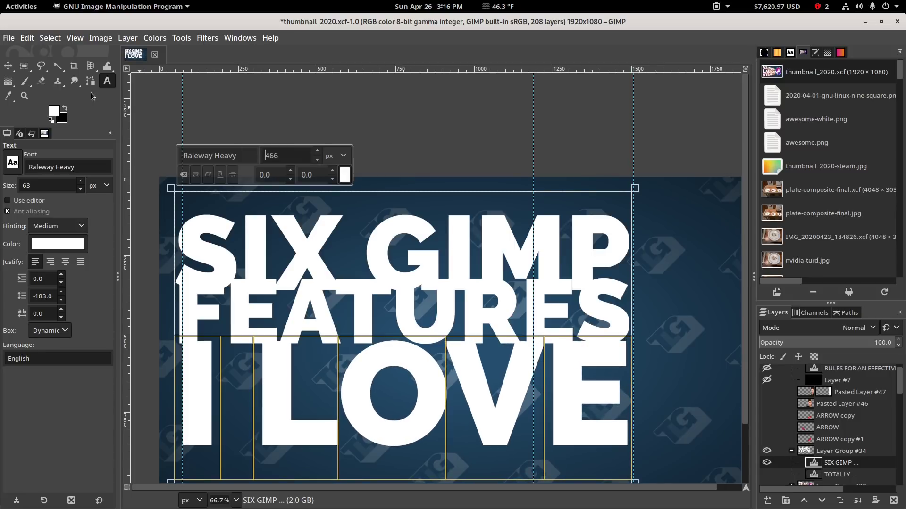
Move the SIX GIMP text layer slightly right and down on the canvas.
click(9, 66)
scroll(330, 189, down, 1)
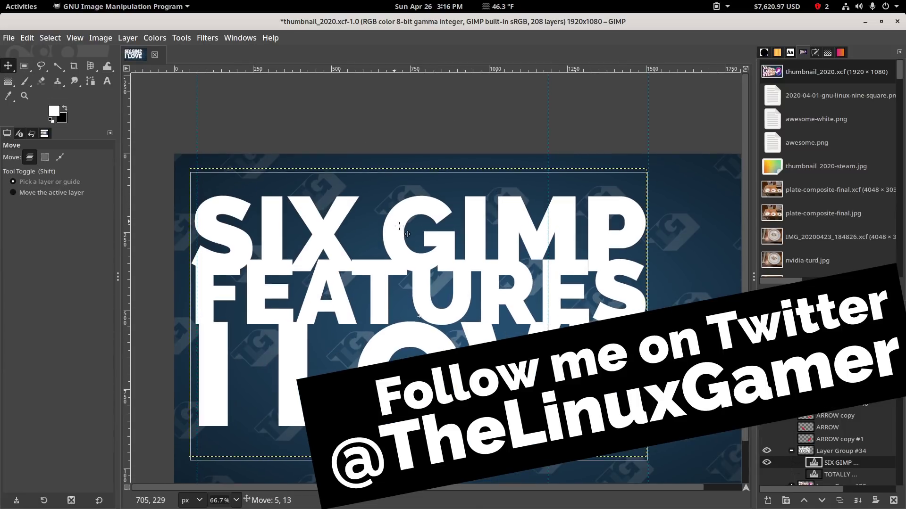
scroll(338, 213, down, 3)
Set the line spacing of the SIX GIMP FEATURES I LOVE text to -122 so the lines no longer overlap.
click(107, 81)
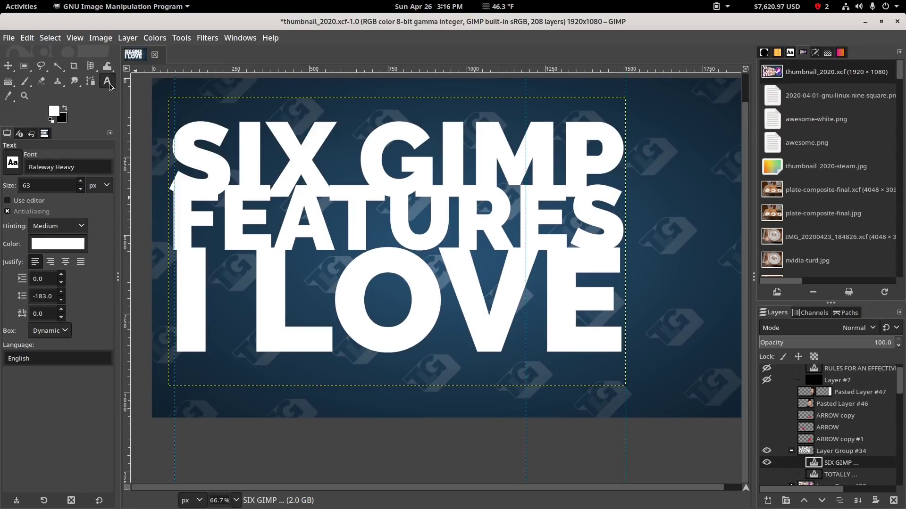
click(459, 112)
drag(672, 149, 718, 288)
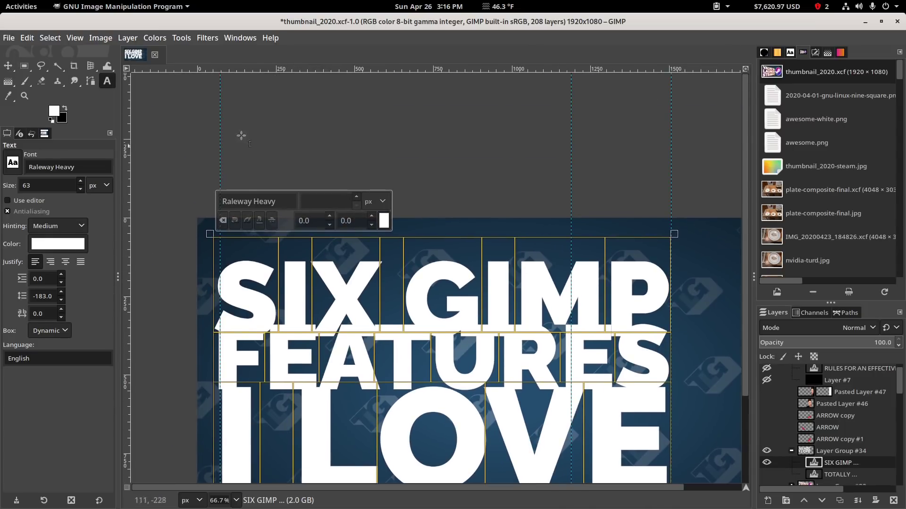
drag(240, 135, 277, 46)
scroll(50, 295, up, 20)
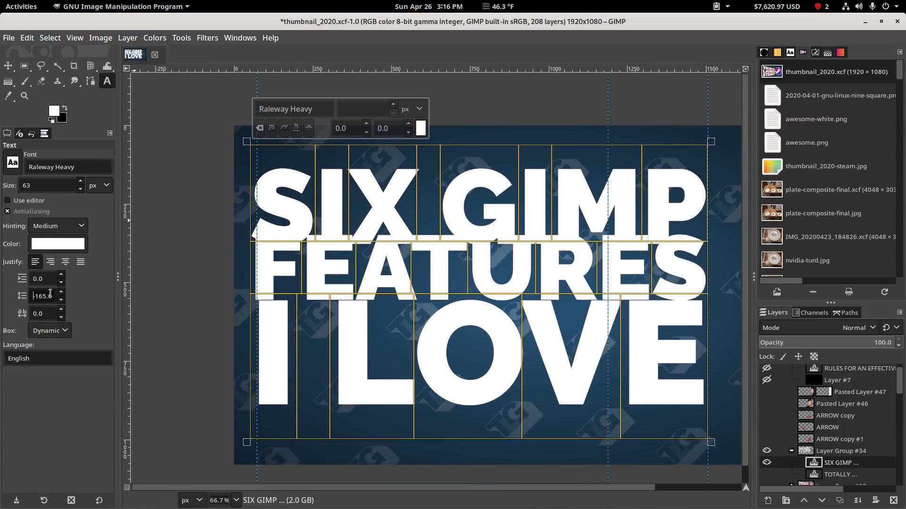
scroll(50, 293, up, 1)
click(525, 341)
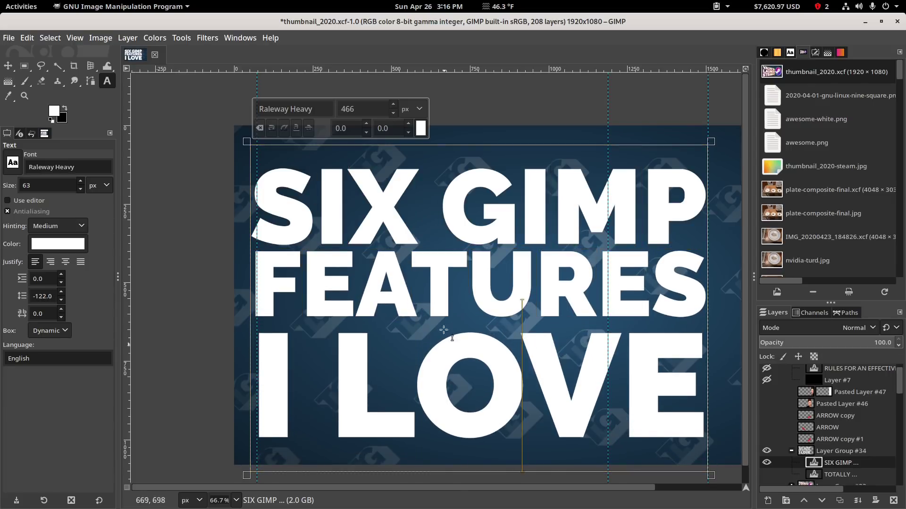
Show Layer Group #5, which holds the rules for an effective thumbnail, over the headline.
drag(484, 261, 427, 279)
scroll(439, 256, down, 1)
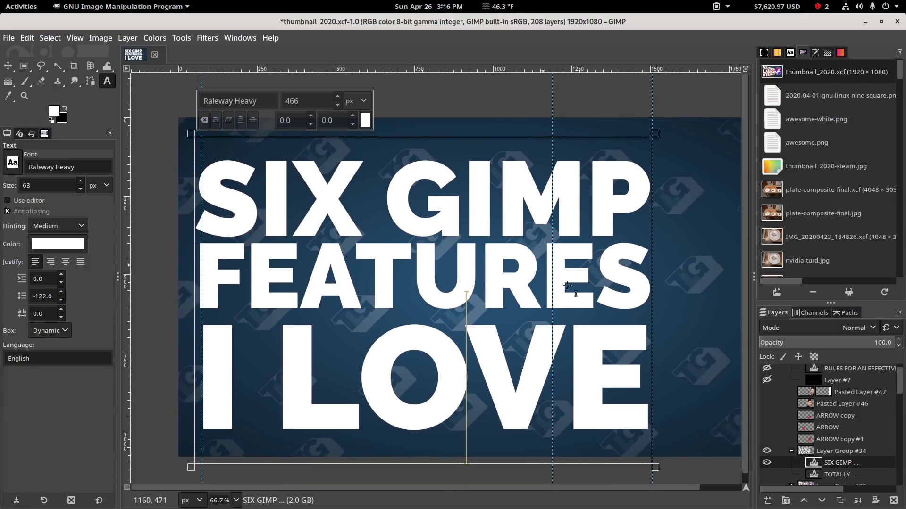
scroll(837, 432, up, 1)
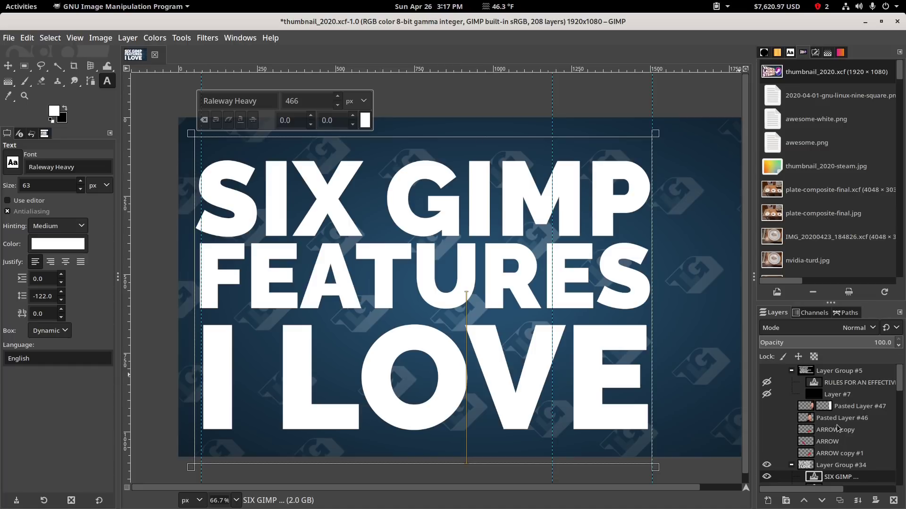
click(766, 371)
drag(591, 307, 542, 297)
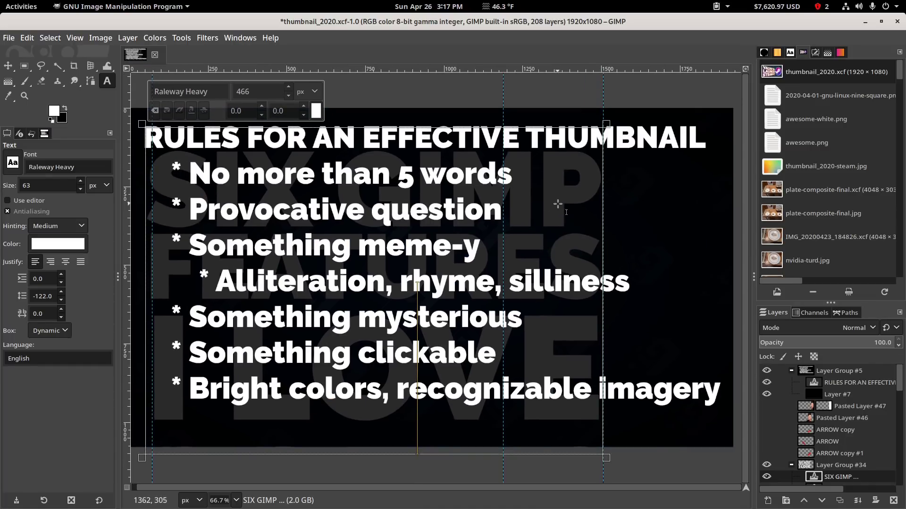
Switch the visibility of Layer Group #5 on and off, leaving the rules hidden and the headline uncovered.
click(25, 66)
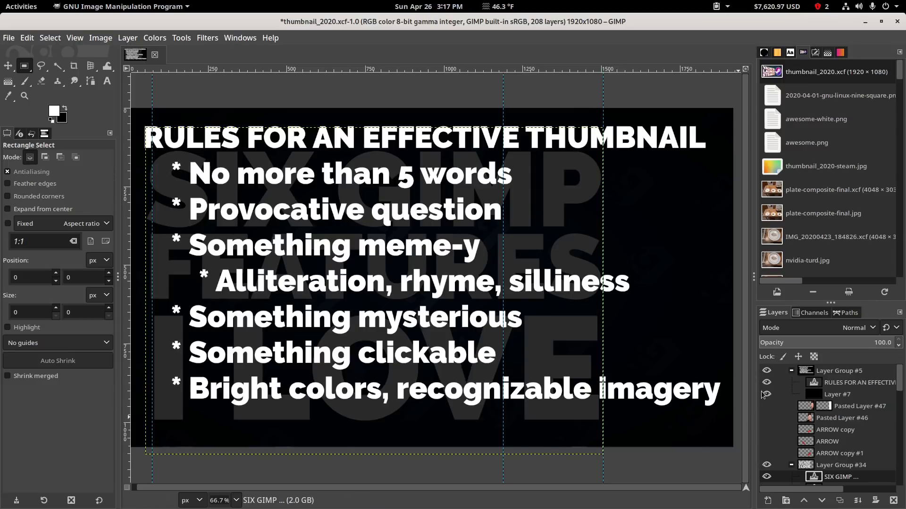
click(767, 372)
click(767, 372)
click(768, 372)
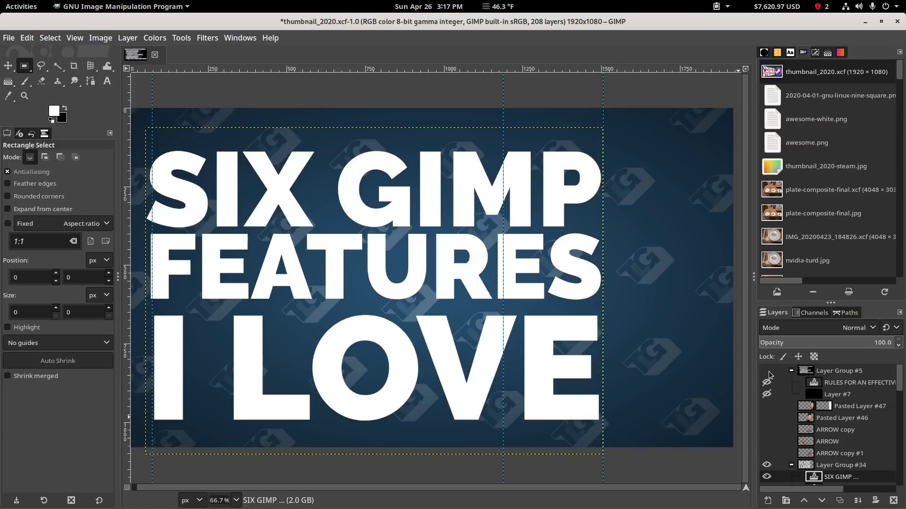
click(767, 371)
click(768, 372)
click(768, 372)
click(767, 371)
click(768, 372)
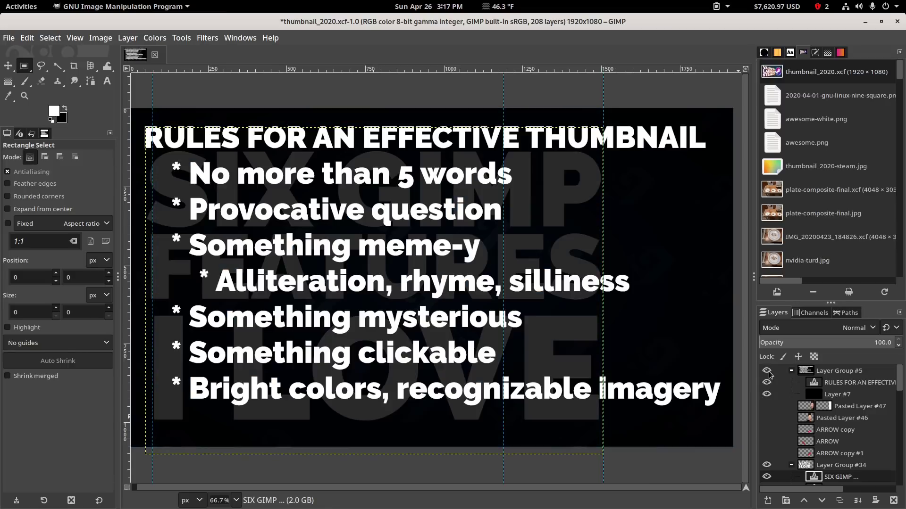
click(768, 372)
click(767, 372)
click(767, 372)
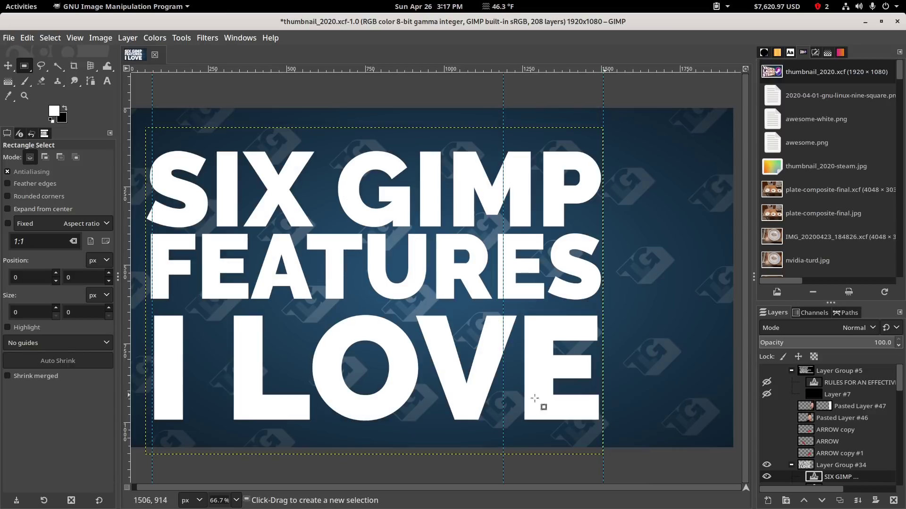
Duplicate the SIX GIMP text layer in Layer Group #34 and hide the original.
key(t)
click(403, 197)
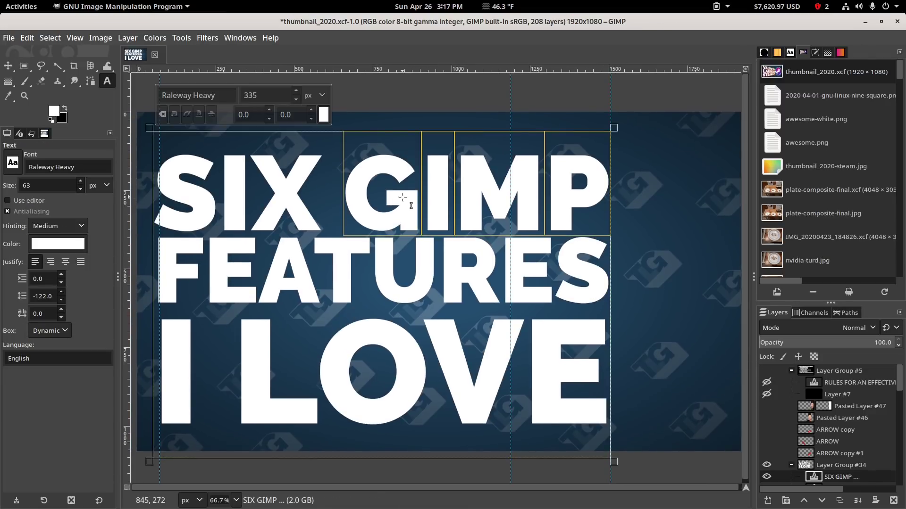
scroll(821, 453, down, 3)
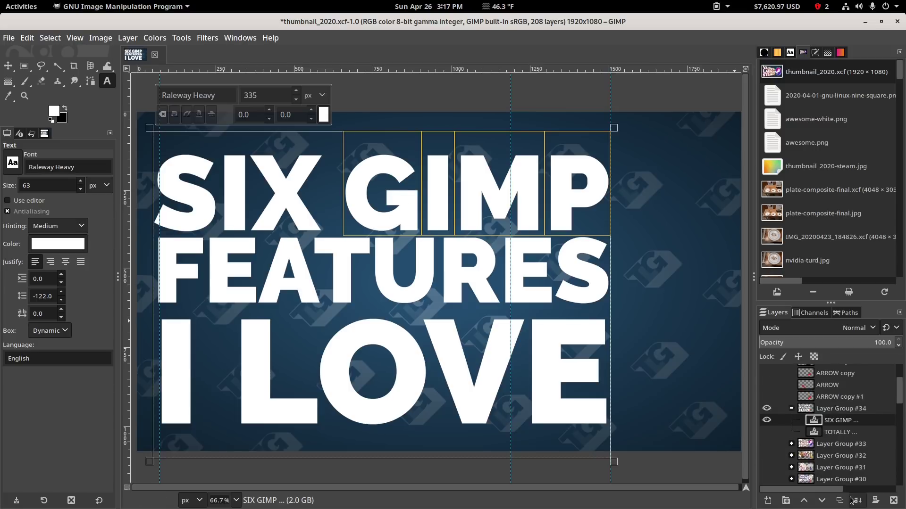
click(835, 502)
click(774, 433)
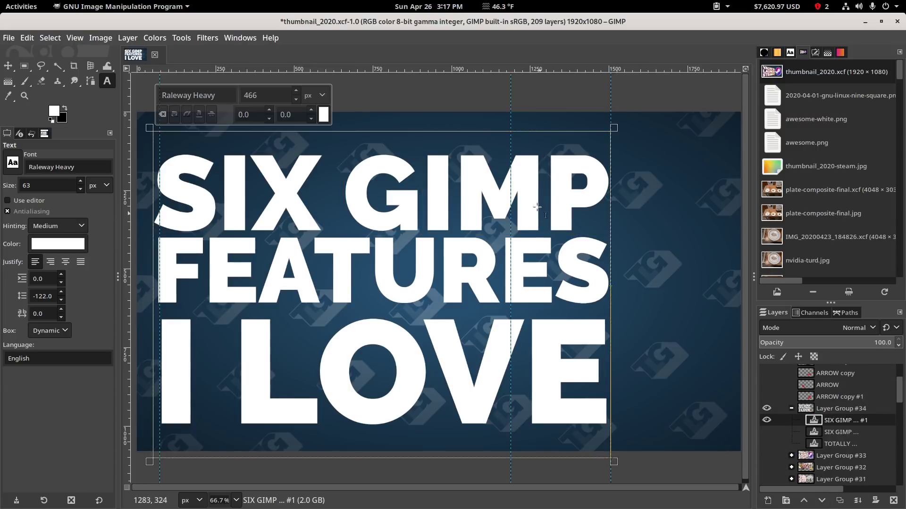
Try rewording the first line of the duplicated text as SIX RULES, FOR YOUTUBE and THUMBNAIL on three lines.
click(492, 183)
text(RULES)
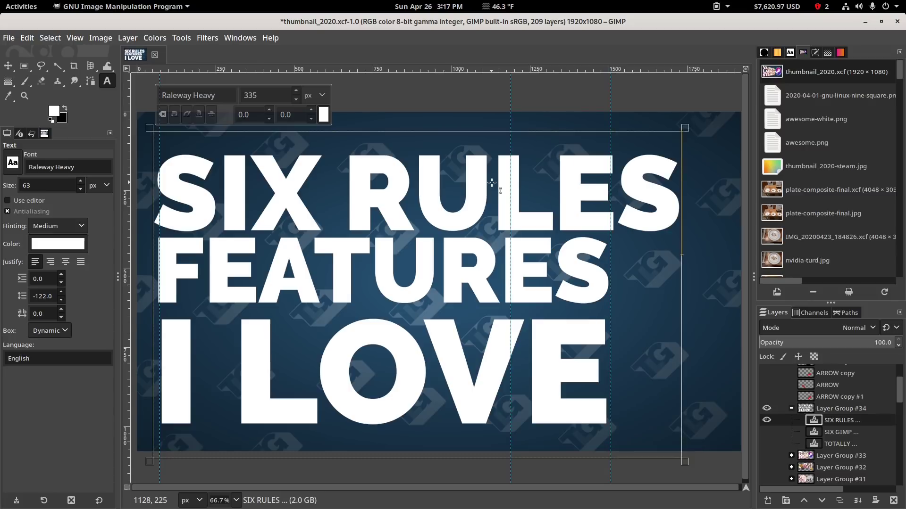
key(Return)
text(FOR Y)
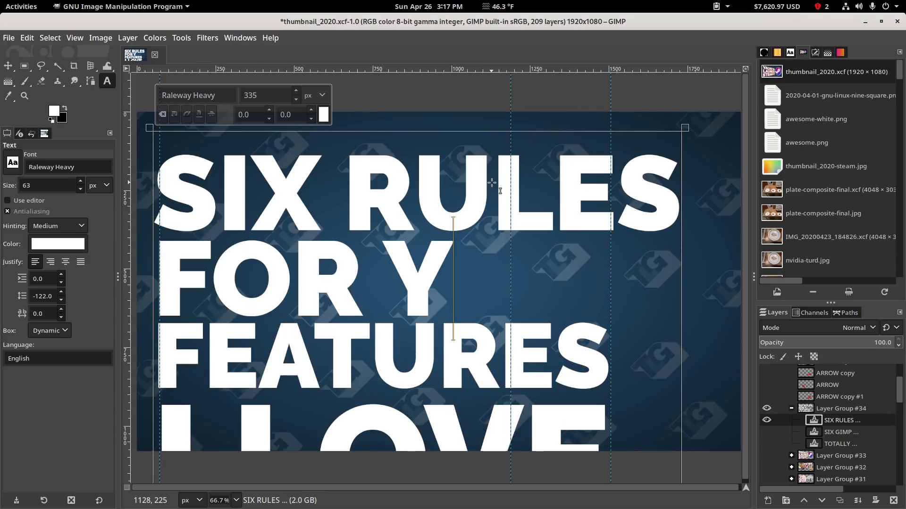
key(BackSpace)
text(YOUTUBE)
key(Return)
text(THUMBNAIL)
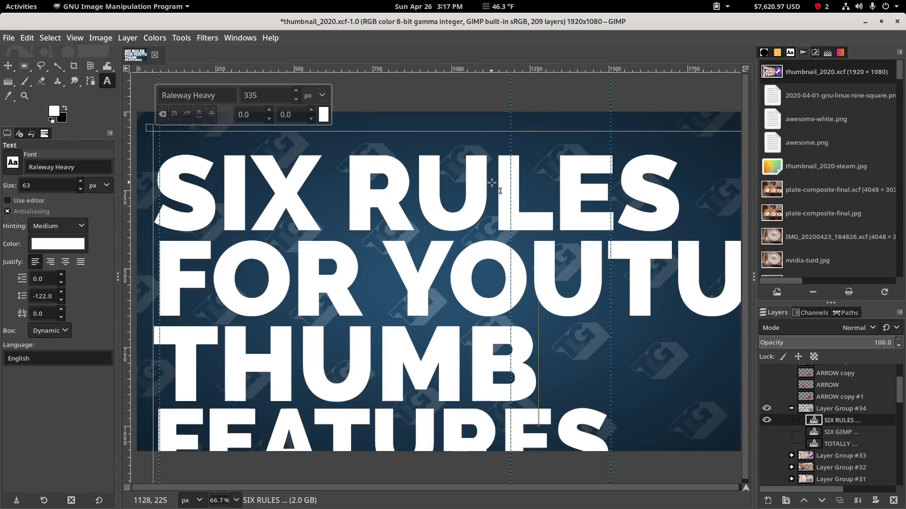
Remove the RULES FOR YOUTUBE THUMBNAIL wording and put GIMP back after SIX.
key(BackSpace)
key(BackSpace)
key(BackSpace)
key(BackSpace)
key(BackSpace)
key(BackSpace)
key(BackSpace)
key(BackSpace)
key(BackSpace)
key(BackSpace)
key(BackSpace)
key(BackSpace)
key(BackSpace)
key(BackSpace)
key(BackSpace)
key(BackSpace)
key(BackSpace)
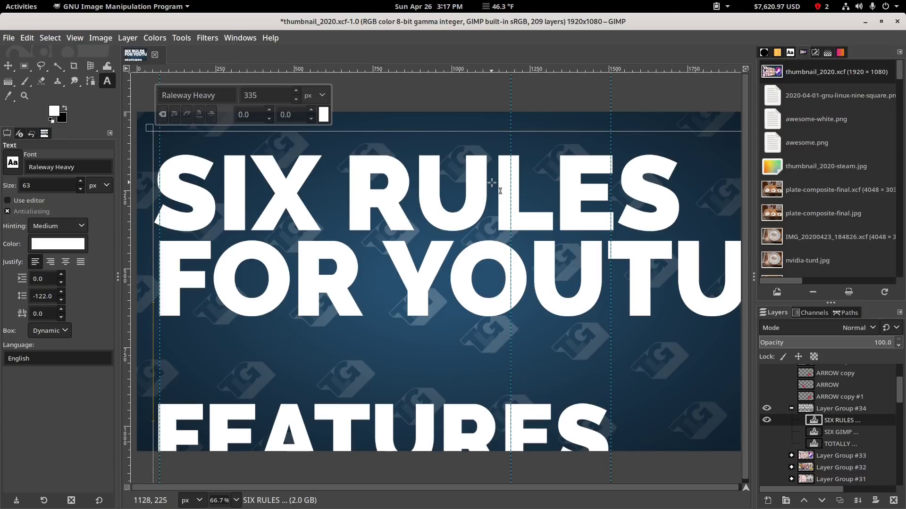
key(BackSpace)
key(BackSpace)
key(BackSpace)
key(BackSpace)
key(BackSpace)
key(BackSpace)
key(BackSpace)
key(BackSpace)
key(BackSpace)
key(BackSpace)
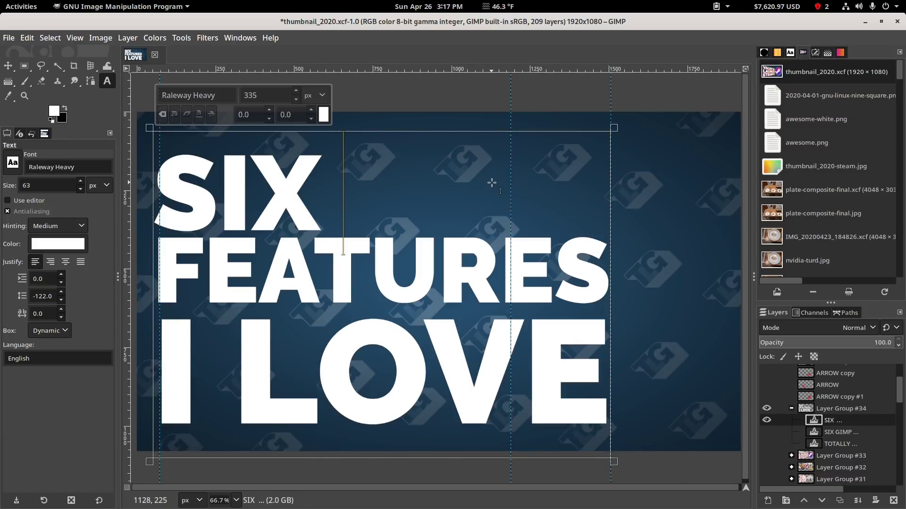
text(GIMP)
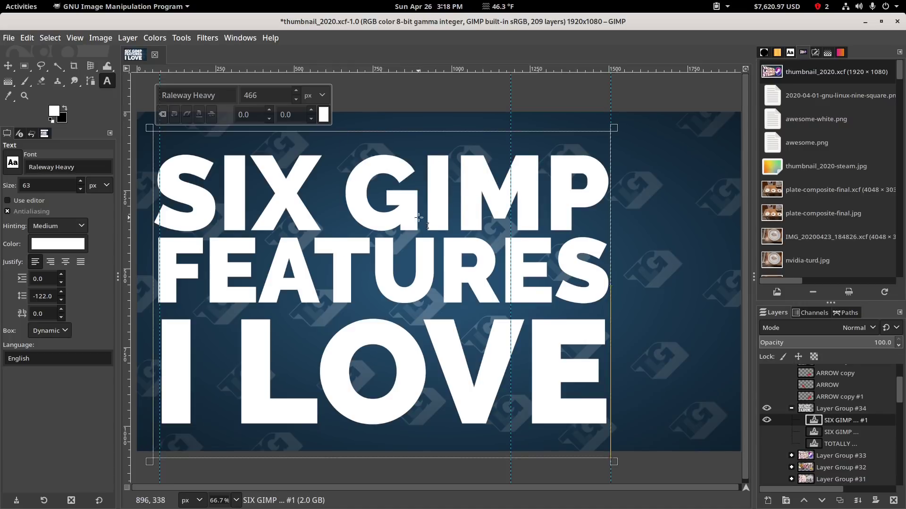
drag(681, 320, 679, 331)
scroll(718, 384, down, 3)
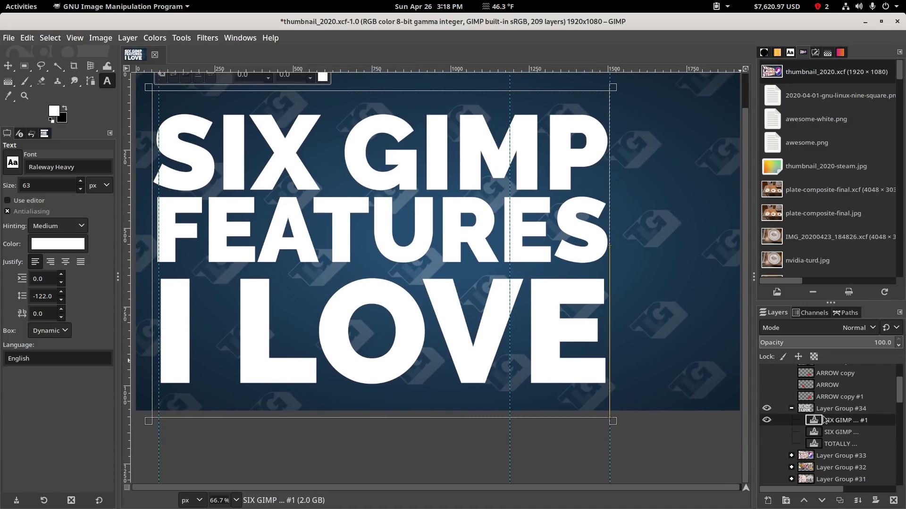
scroll(519, 330, up, 3)
scroll(519, 330, left, 3)
scroll(377, 292, right, 1)
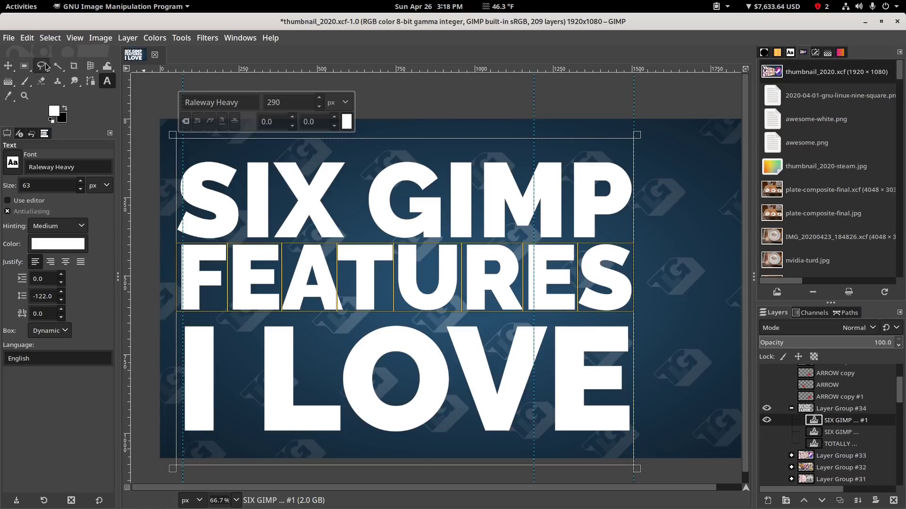
click(8, 66)
scroll(183, 189, down, 1)
scroll(183, 189, right, 1)
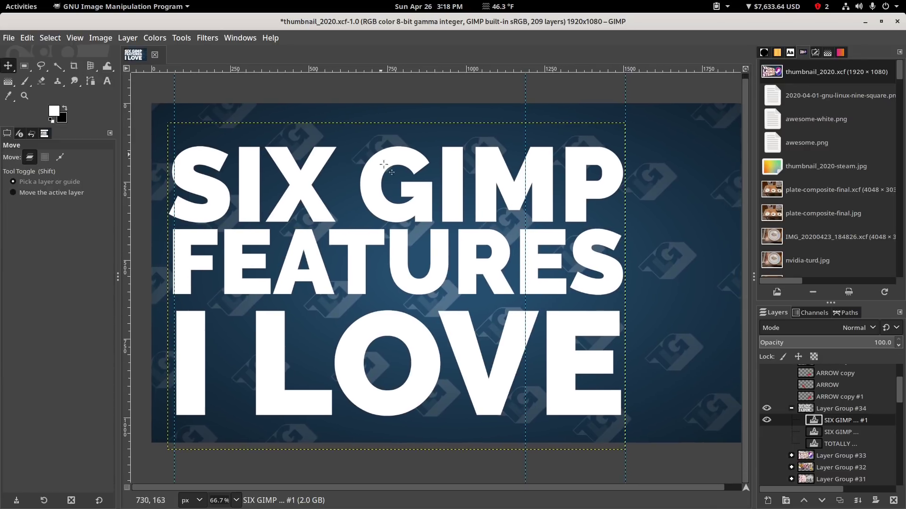
Take the I LOVE line out of the duplicated text and paste it as a separate text layer below FEATURES.
click(107, 81)
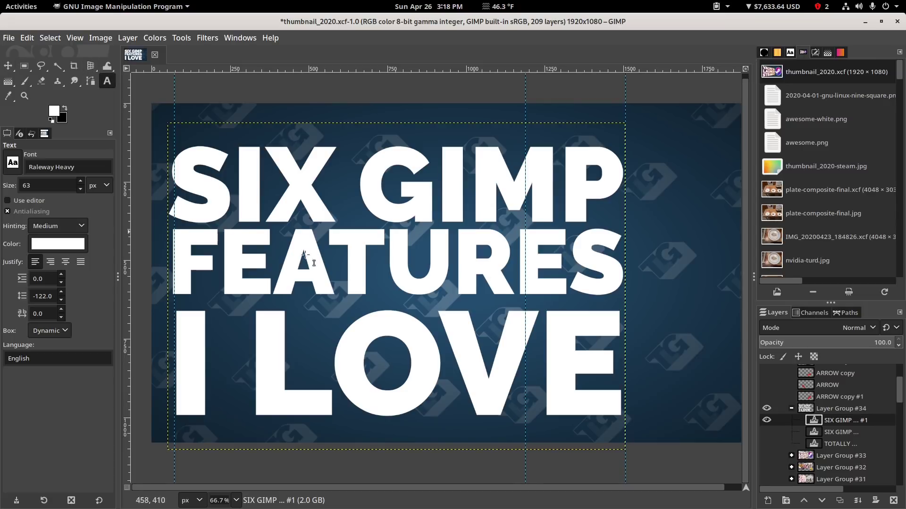
click(329, 319)
triple_click(329, 318)
key(ctrl+c)
key(BackSpace)
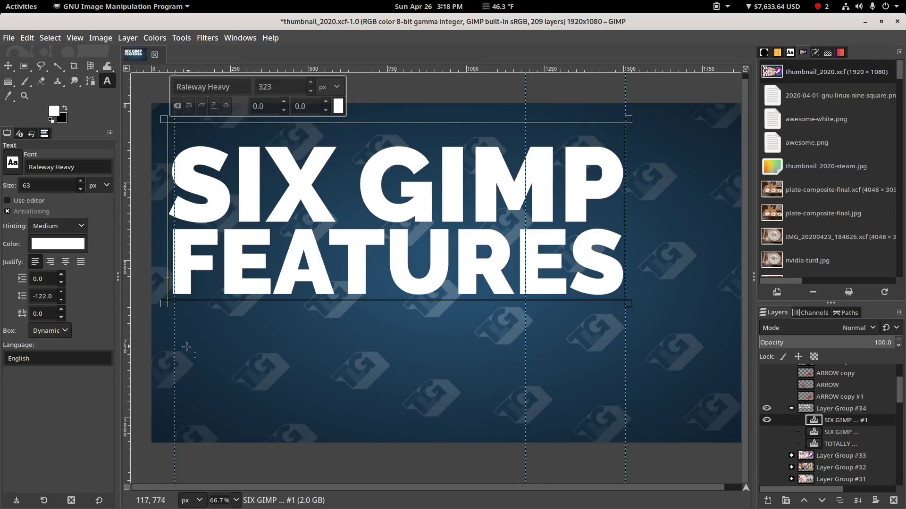
click(164, 339)
key(ctrl+v)
Move the I LOVE layer up close beneath FEATURES and shift the SIX GIMP FEATURES layer slightly up.
click(7, 66)
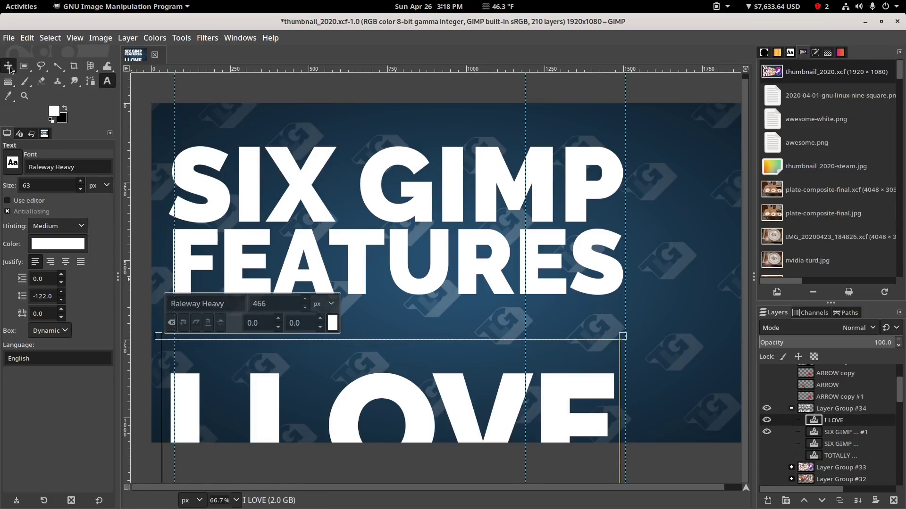
drag(175, 364, 189, 315)
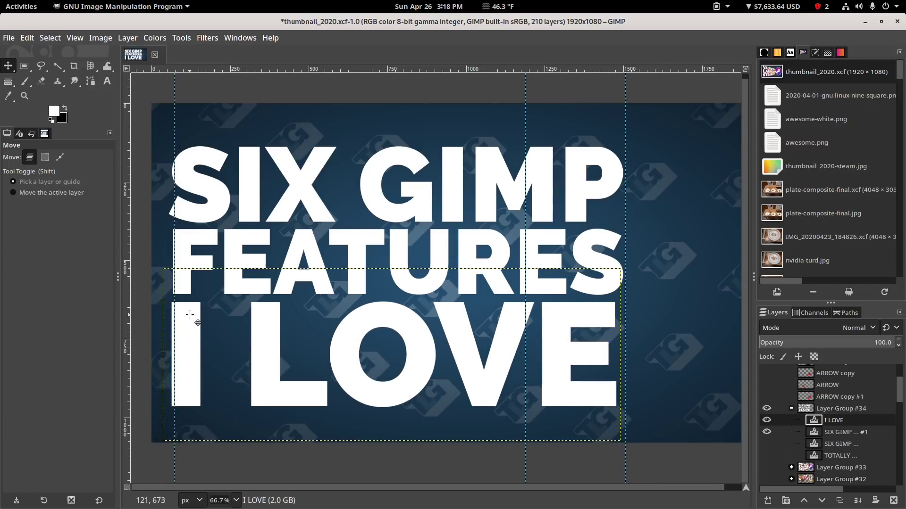
drag(200, 243, 199, 241)
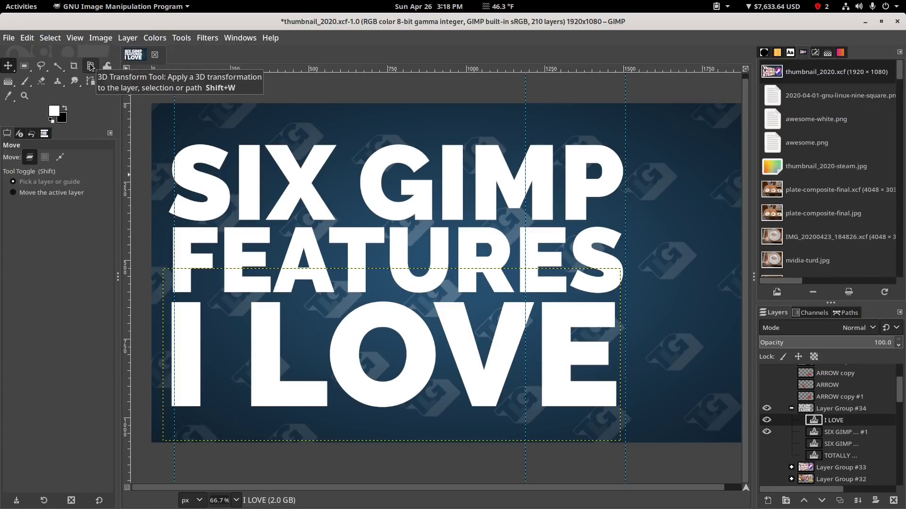
drag(189, 329, 189, 327)
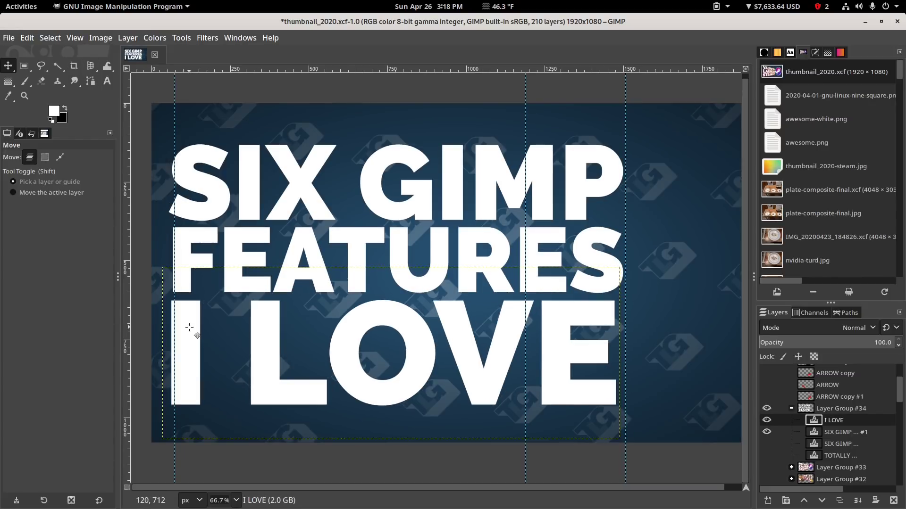
Nudge the I LOVE layer right until the edge of its I meets the left vertical guide.
key(Right)
key(Right)
key(Right)
key(Right)
key(Right)
key(Right)
key(Right)
key(Right)
key(Right)
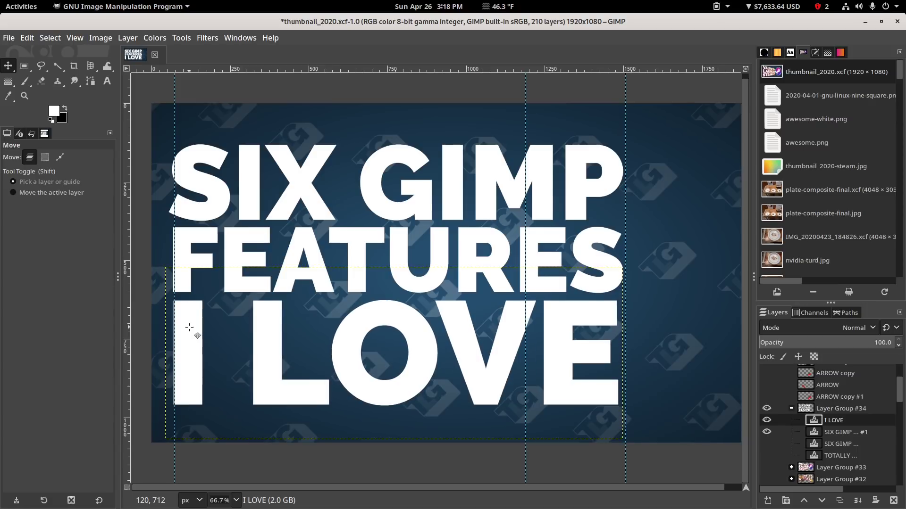
key(Right)
key(Right)
key(Right)
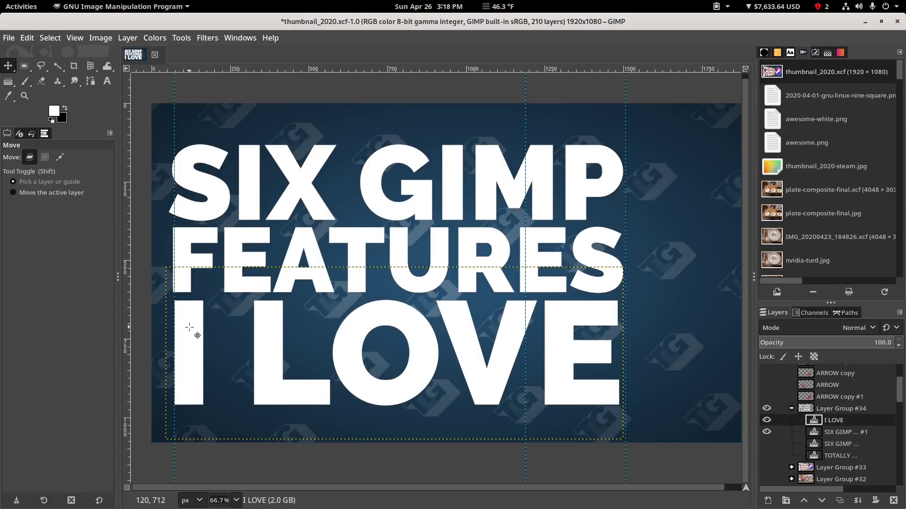
Nudge the SIX GIMP FEATURES layer slightly right to line up the F with the left vertical guide.
click(842, 432)
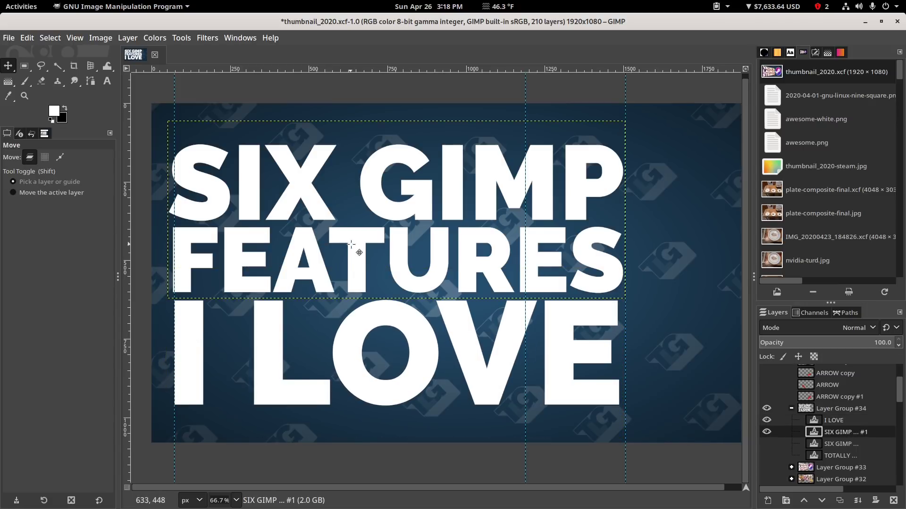
key(Right)
key(Right)
key(Right)
key(Right)
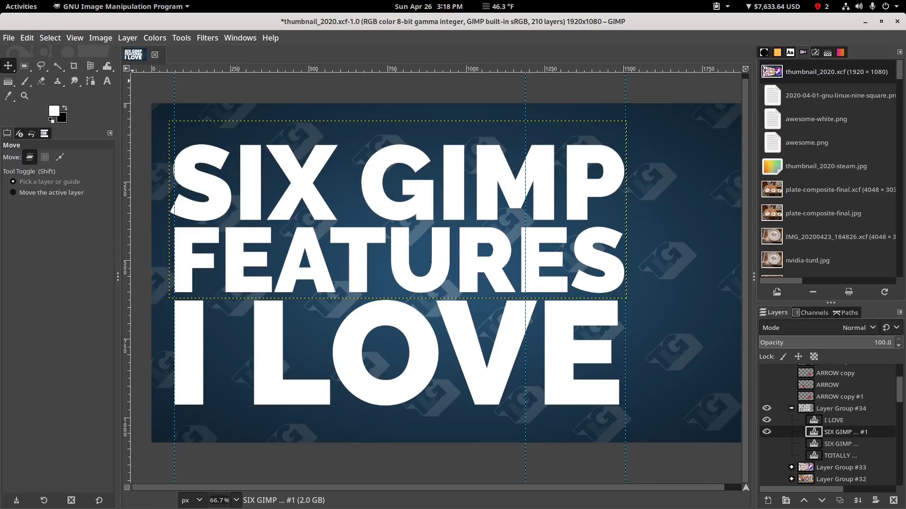
Delete the hidden original SIX GIMP and TOTALLY text layers from Layer Group #34.
click(829, 408)
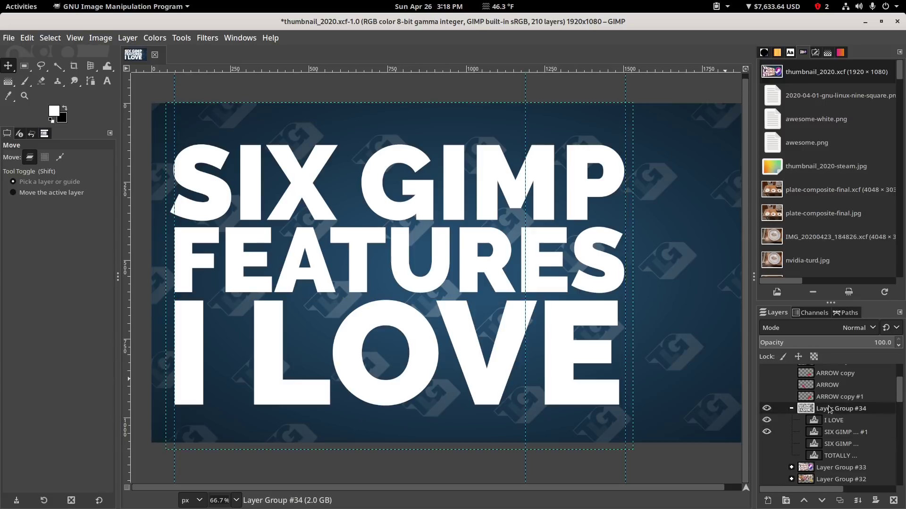
click(827, 422)
click(831, 433)
click(830, 420)
click(840, 444)
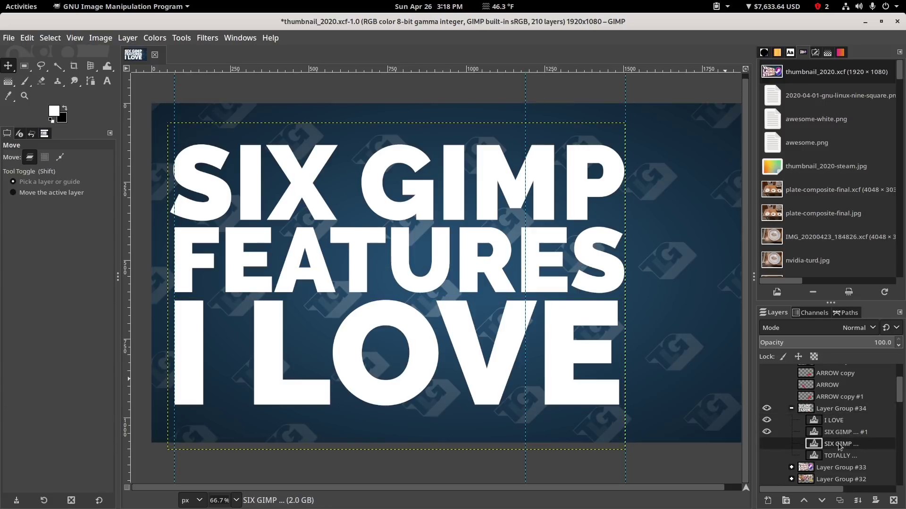
click(829, 435)
click(844, 444)
click(893, 500)
click(894, 500)
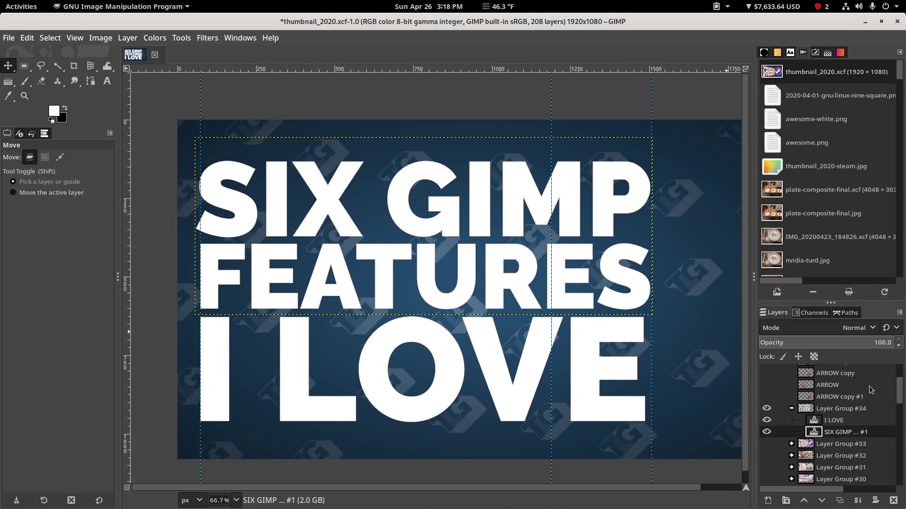
Merge the I LOVE layer down into the SIX GIMP FEATURES layer.
click(831, 420)
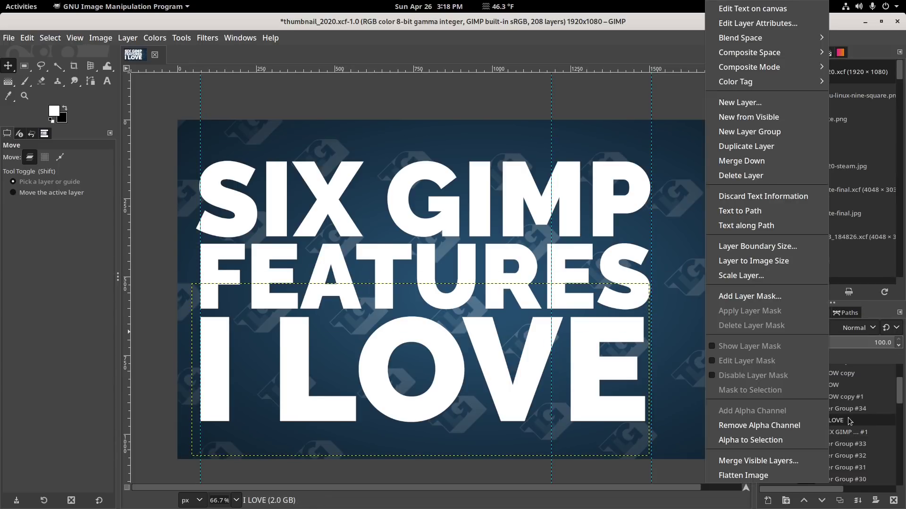
click(849, 421)
right_click(844, 421)
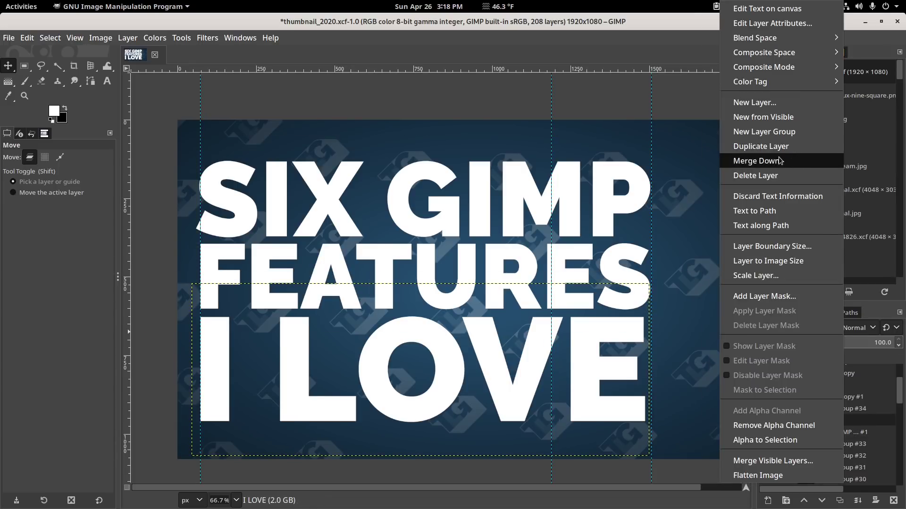
click(779, 161)
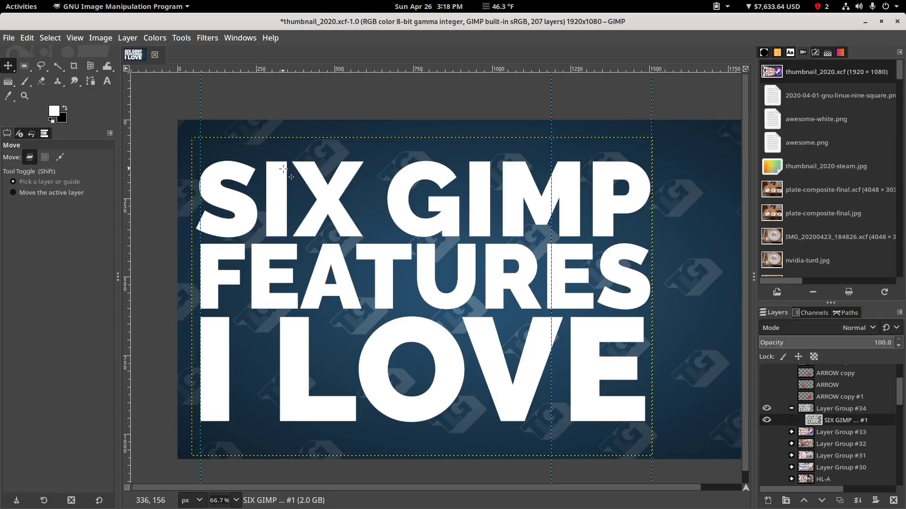
Apply a 3D Transform to the merged headline with angles of X 13.69, Y 48.39 and Z -7.40.
click(90, 66)
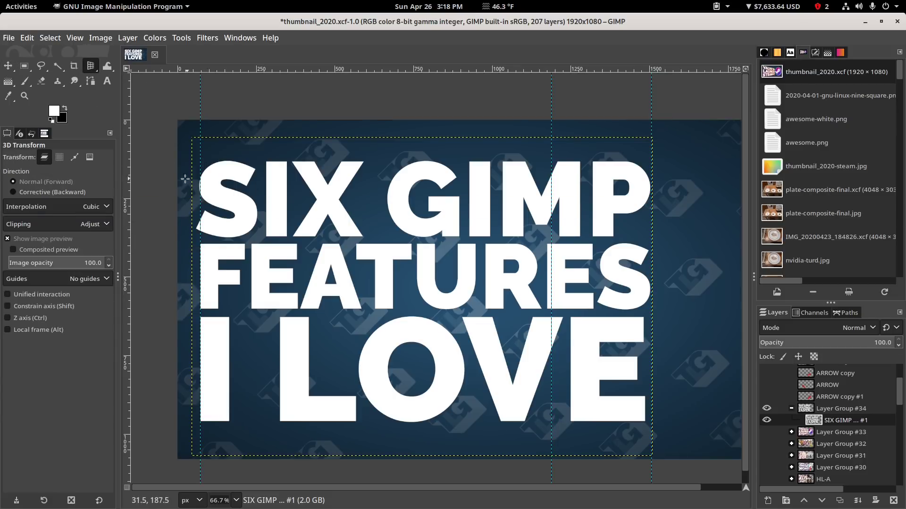
drag(218, 272, 274, 277)
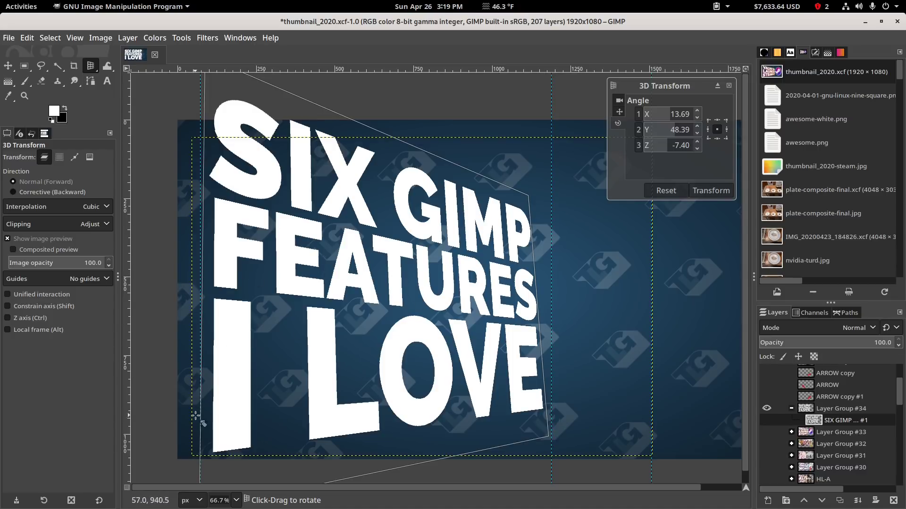
click(711, 190)
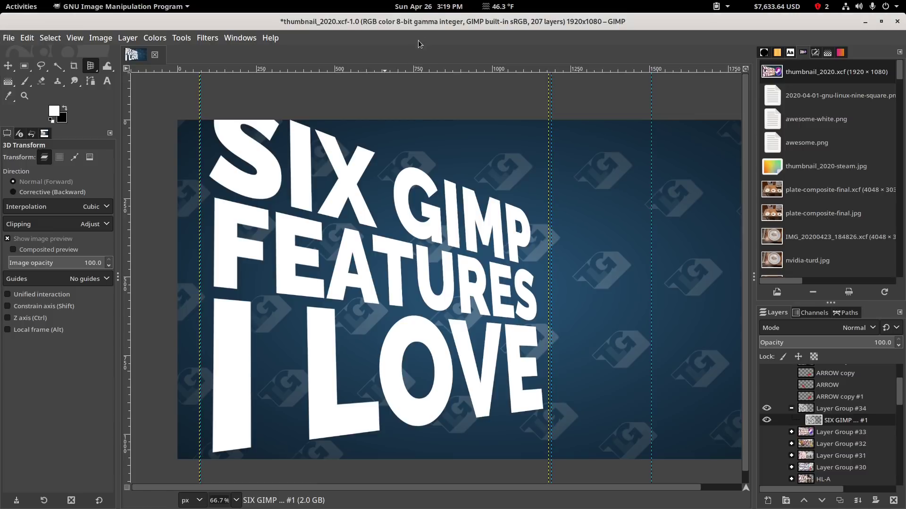
Paste the copied School House Rock picture over the headline as a lettering reference and undo the paste.
key(ctrl+v)
scroll(397, 288, up, 3)
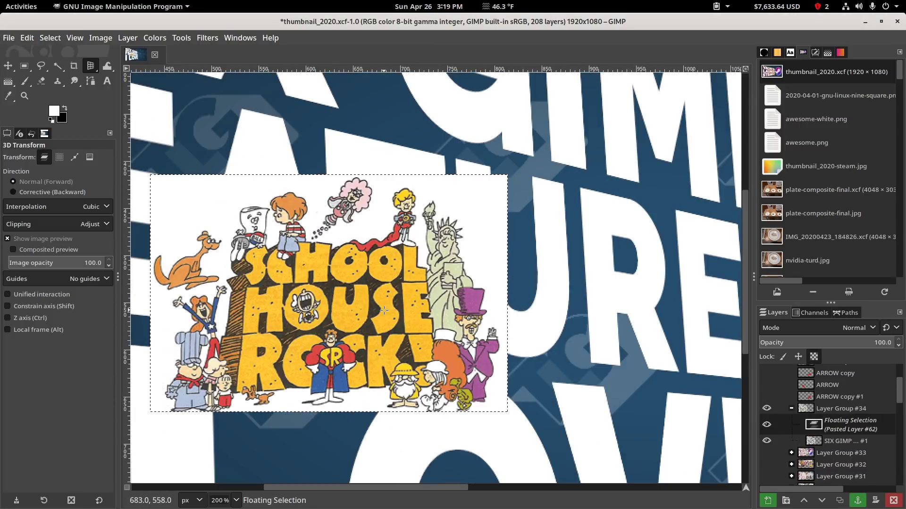
scroll(384, 311, down, 3)
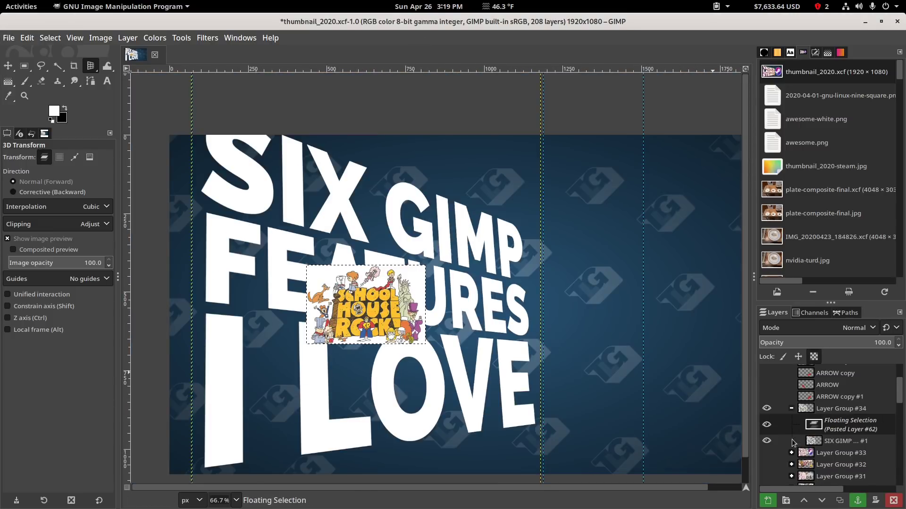
click(768, 426)
key(ctrl+z)
key(ctrl+z)
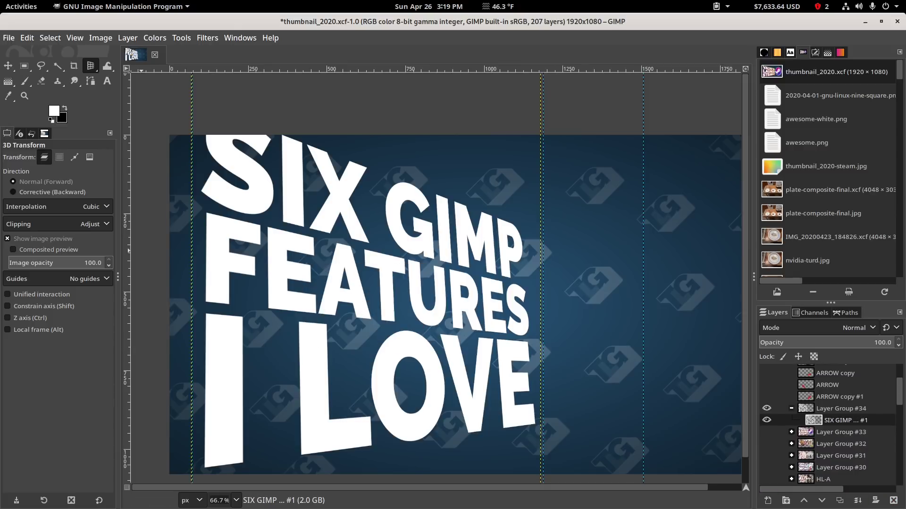
Switch to Firefox for the Monty Python Fluxx cover, paste it over the headline to examine its extruded lettering, and undo the paste.
key(alt+Tab)
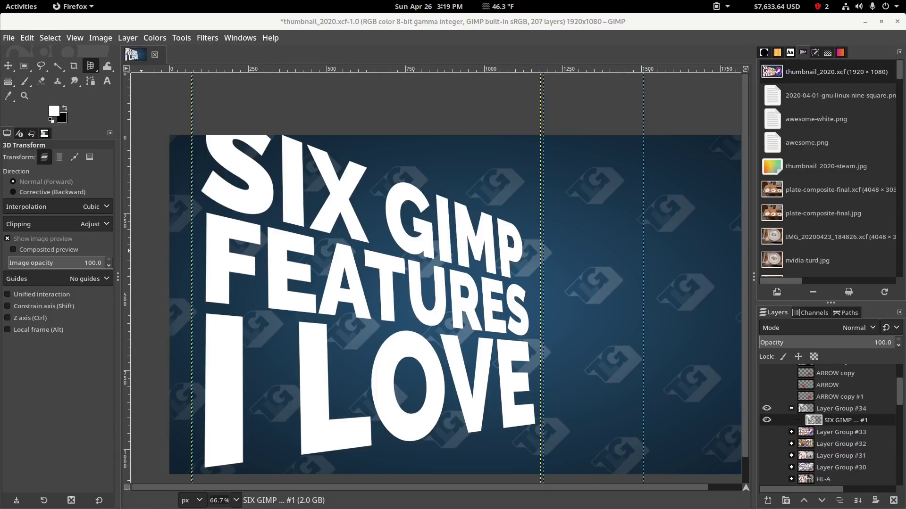
click(311, 29)
key(ctrl+v)
scroll(378, 282, up, 4)
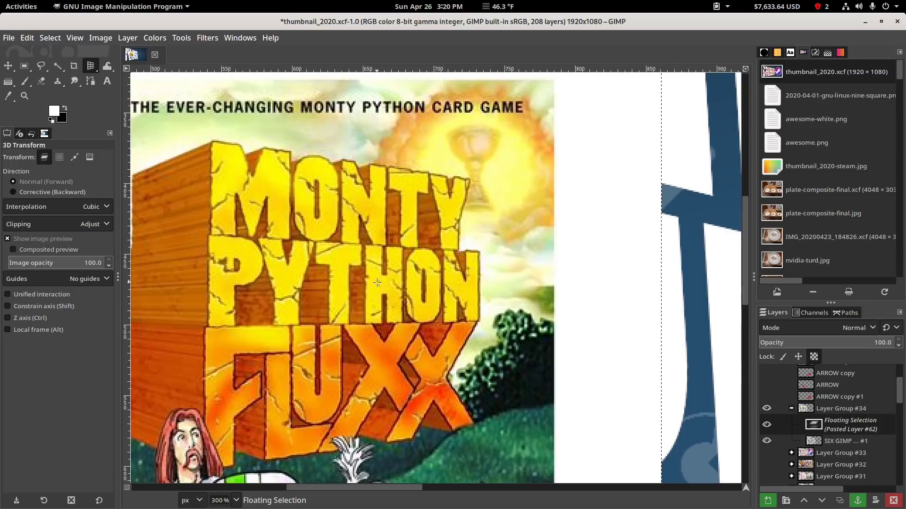
drag(346, 310, 454, 259)
scroll(471, 245, up, 1)
scroll(471, 245, down, 1)
scroll(461, 260, down, 2)
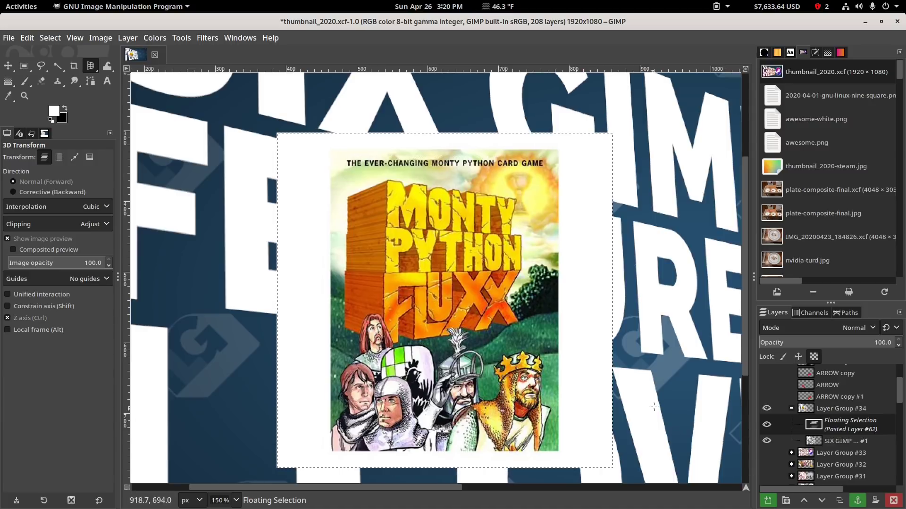
drag(496, 279, 489, 285)
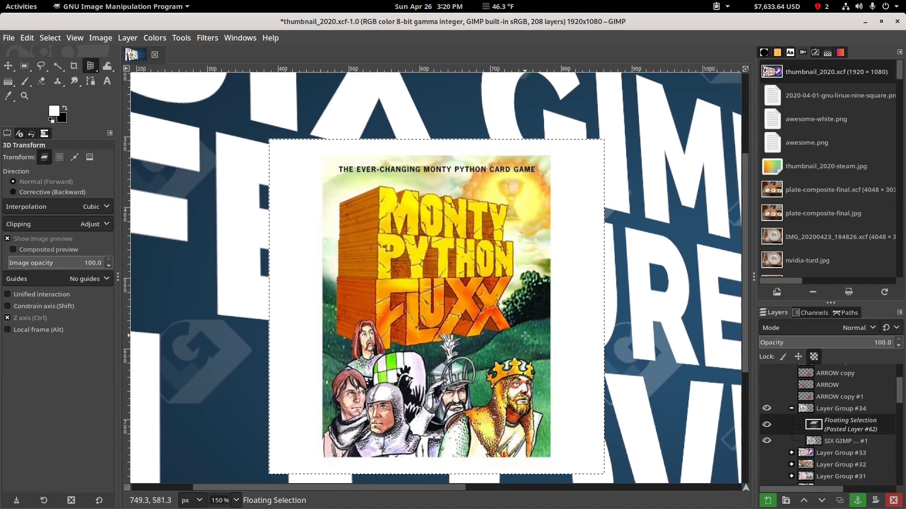
key(ctrl+z)
scroll(527, 337, down, 1)
drag(527, 337, 498, 349)
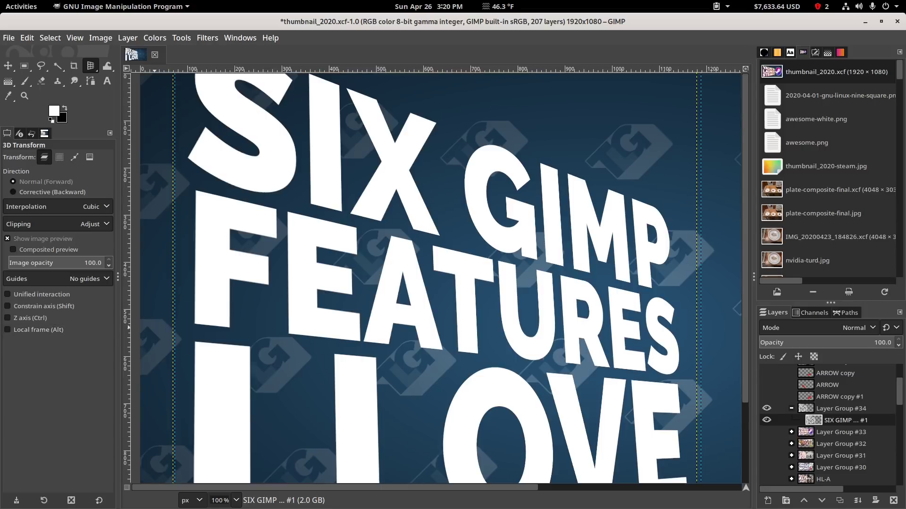
key(alt+Tab)
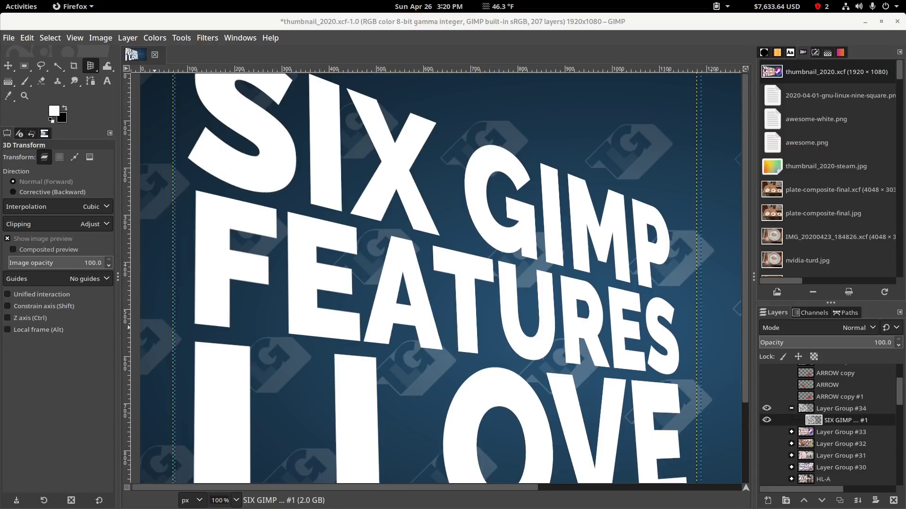
key(alt+Tab)
scroll(407, 186, down, 2)
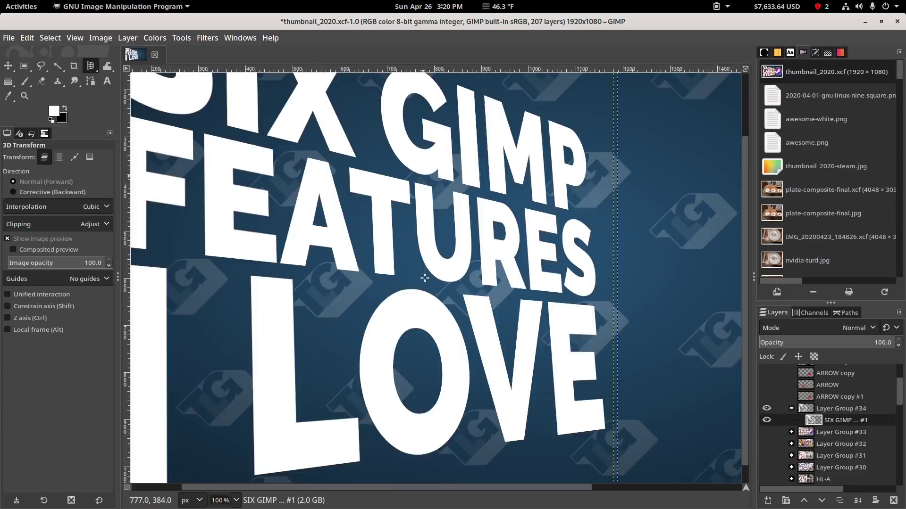
scroll(343, 211, up, 1)
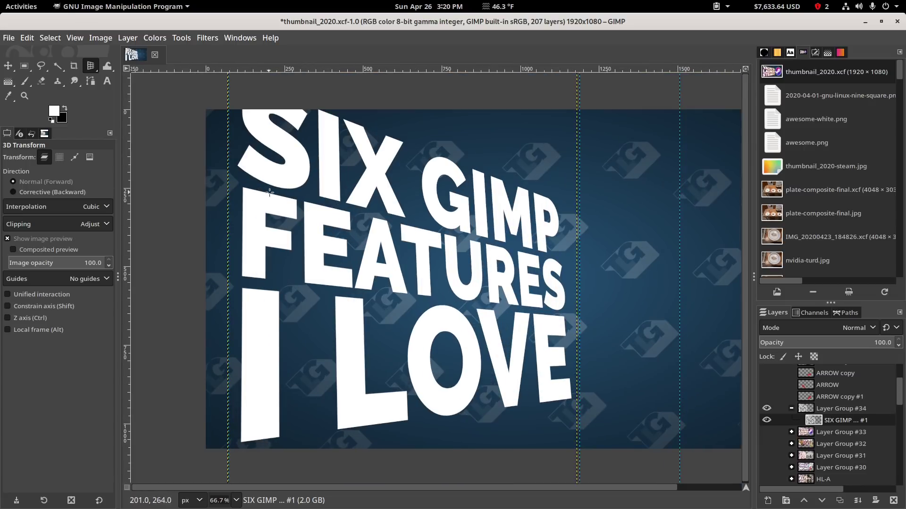
Compare the headline with the finished VALVE TO LAUNCH STEAM+? design by toggling Layer Group #33 and the headline's visibility.
key(m)
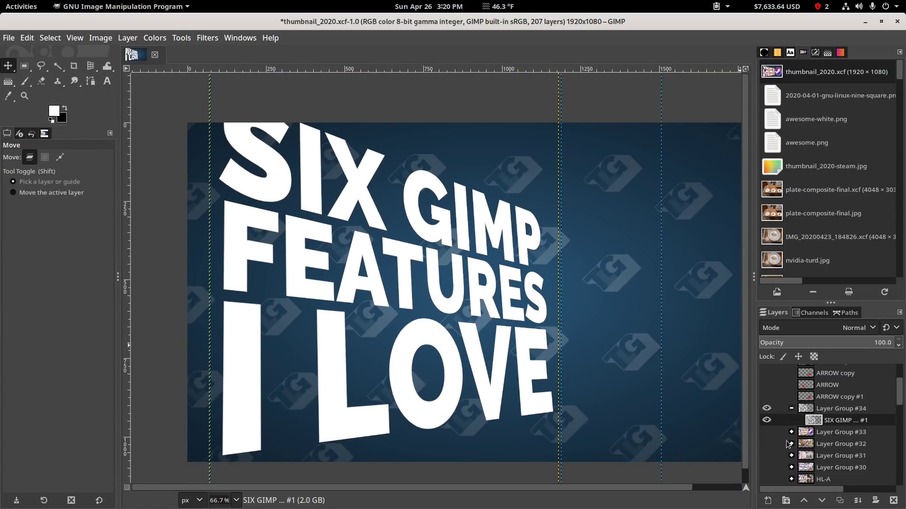
click(767, 432)
click(767, 420)
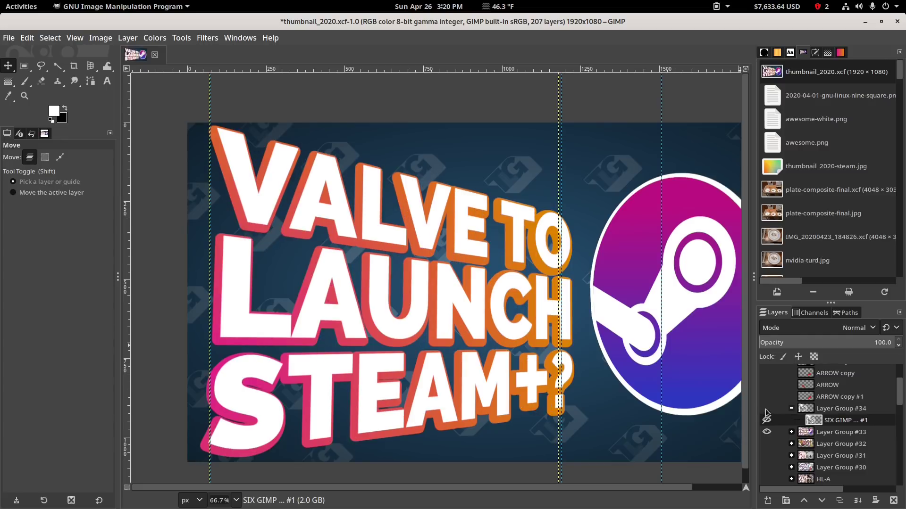
click(766, 409)
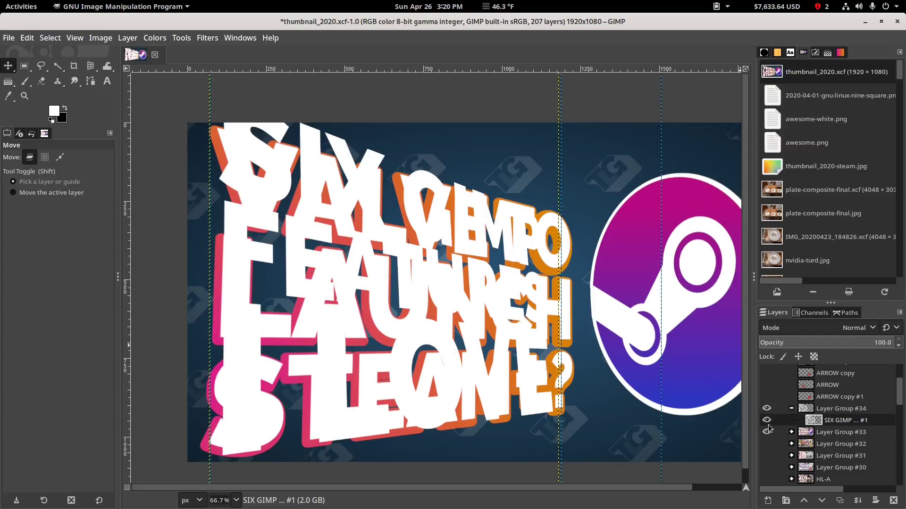
click(766, 432)
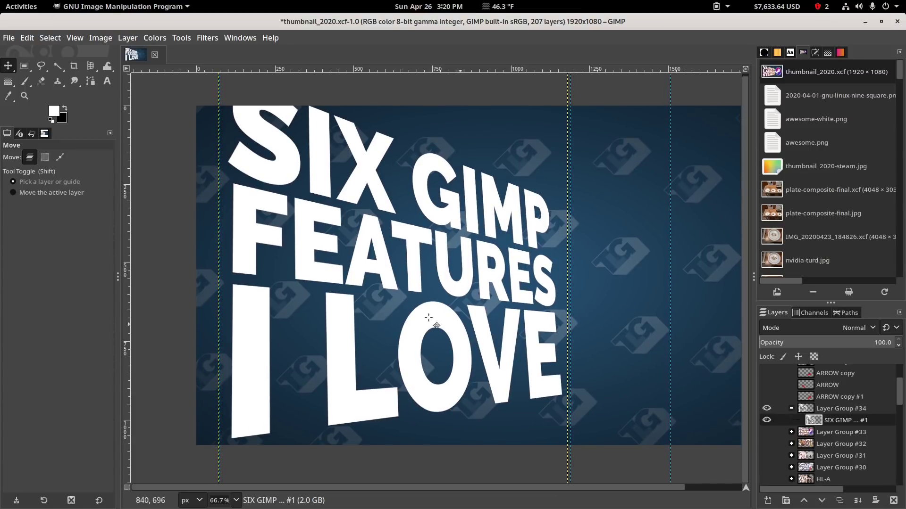
Scale the SIX GIMP FEATURES I LOVE headline down proportionally so all its lettering fits inside the canvas.
click(92, 68)
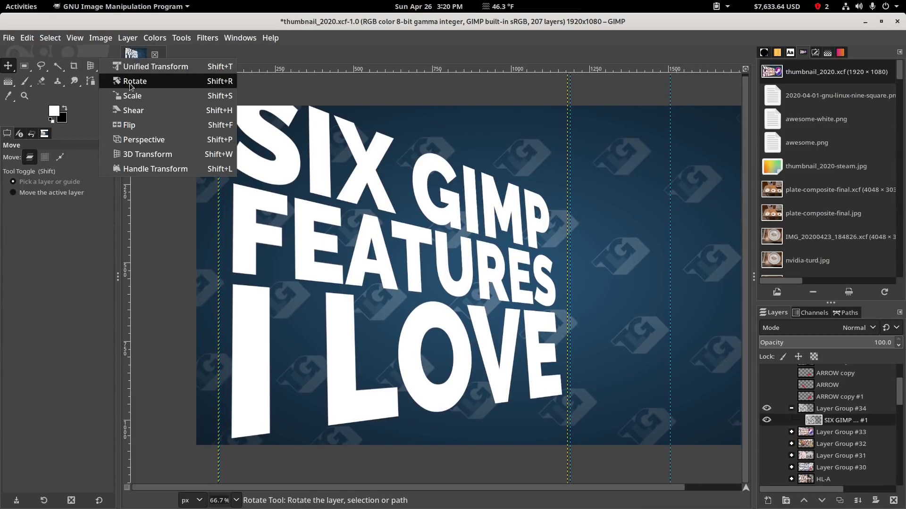
click(133, 98)
drag(228, 123, 254, 159)
drag(468, 416, 459, 404)
drag(258, 151, 262, 151)
click(714, 160)
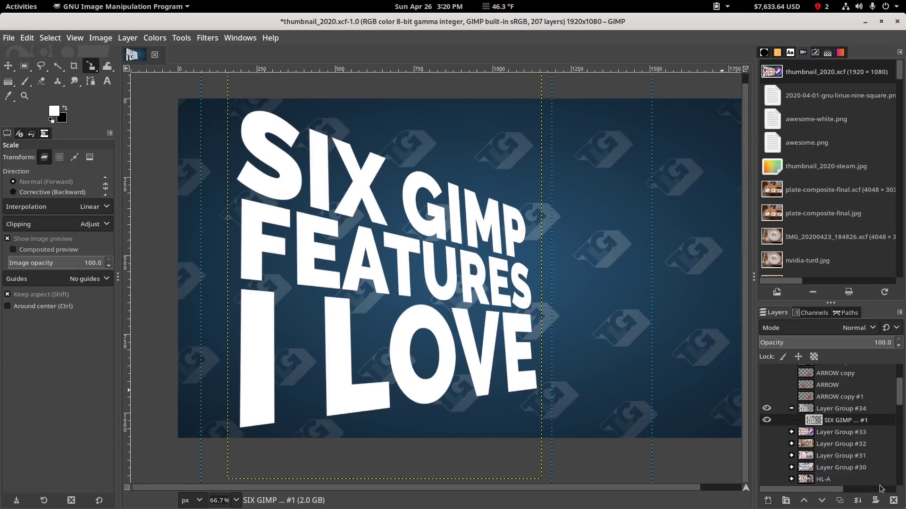
Add a transparent 1920 × 1080 px layer beneath the headline and select the headline's letter shapes from its alpha.
click(768, 501)
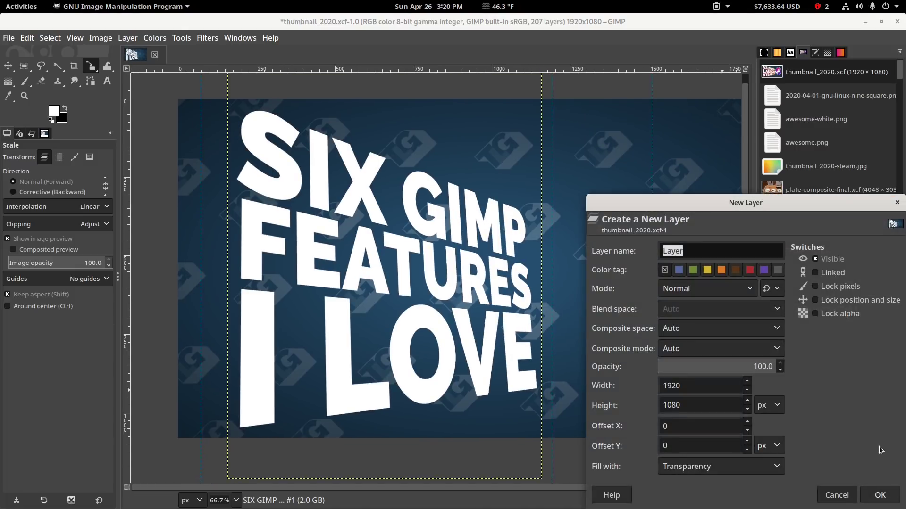
click(879, 495)
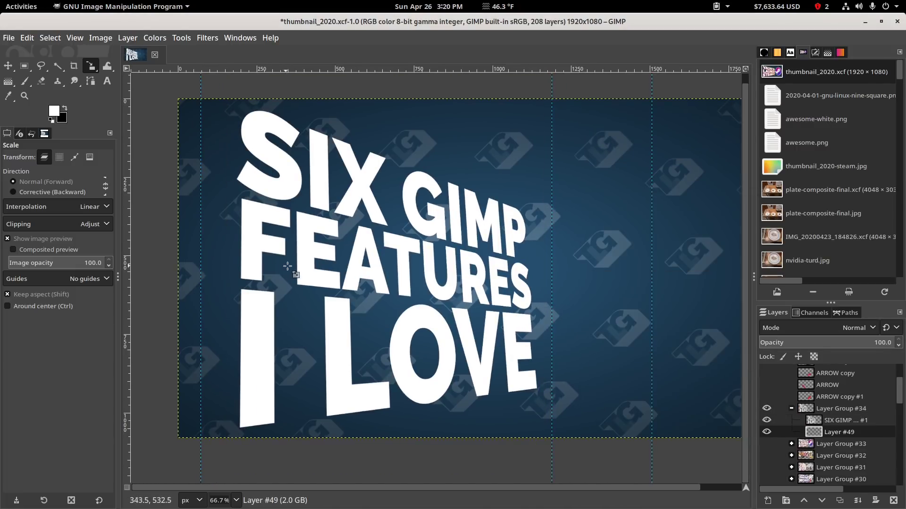
right_click(831, 423)
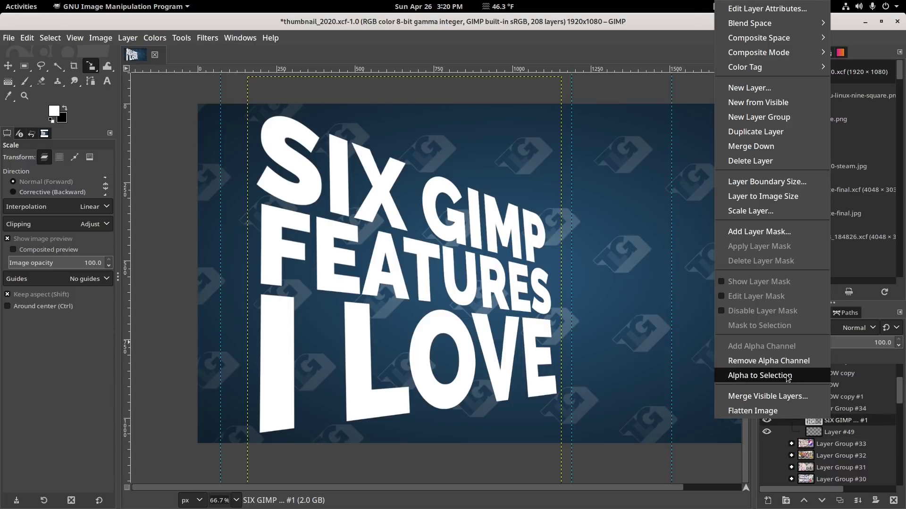
click(802, 375)
Grow the letter-shaped selection by 16 px.
click(76, 38)
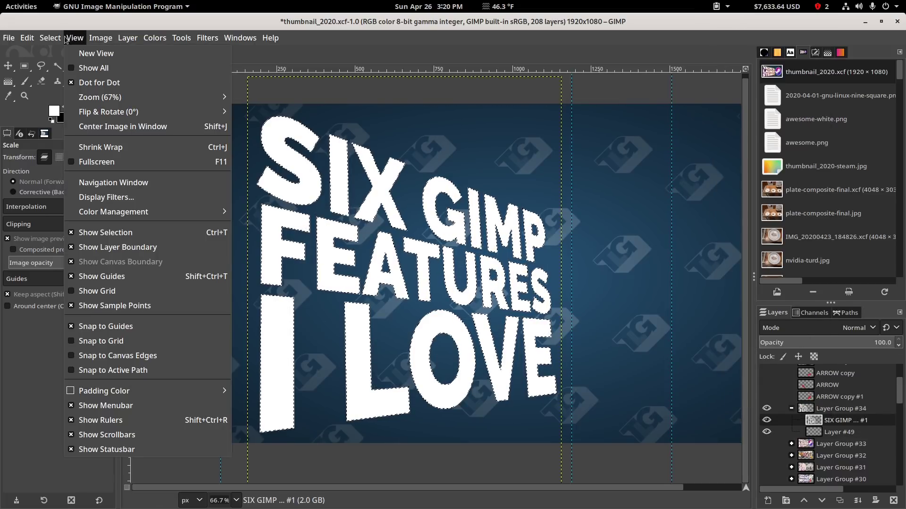
mouse_move(50, 37)
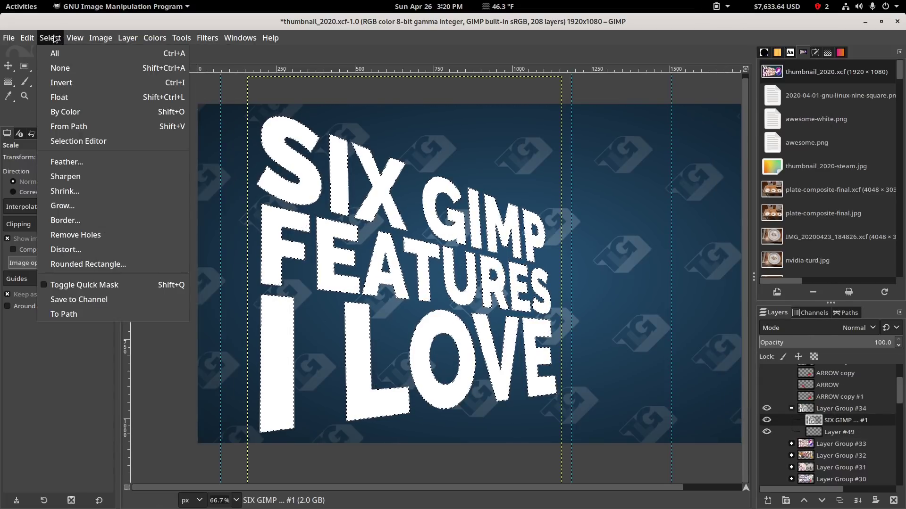
click(81, 207)
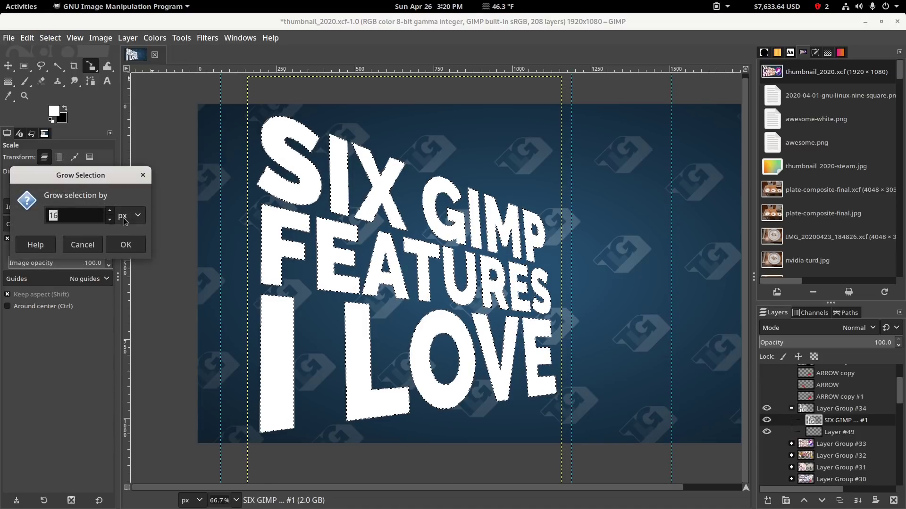
click(123, 245)
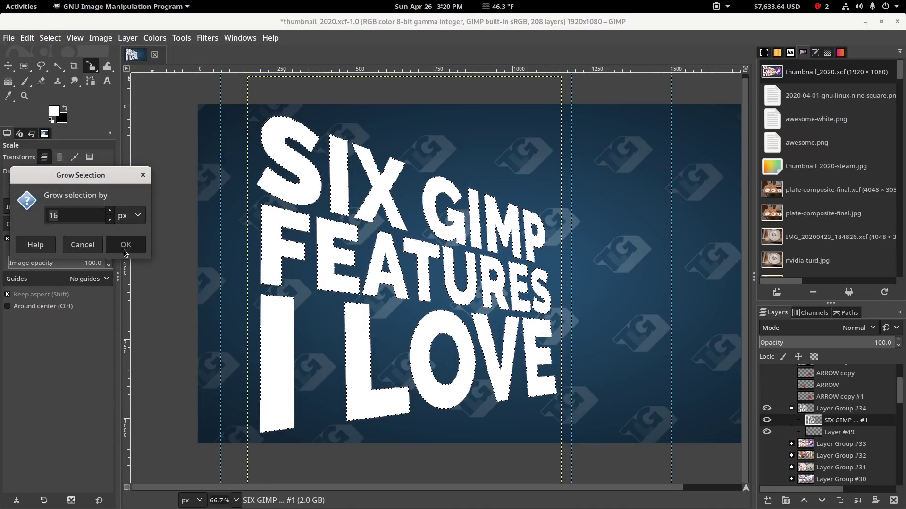
scroll(330, 398, down, 1)
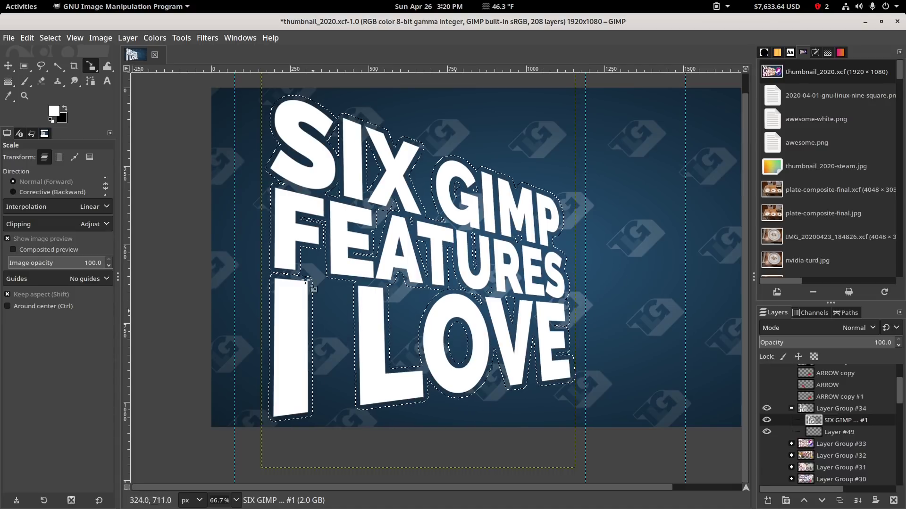
Fill the grown selection on Layer #49 with a linear TLG #1 gradient running diagonally from the lower-left I to the P of GIMP.
click(838, 434)
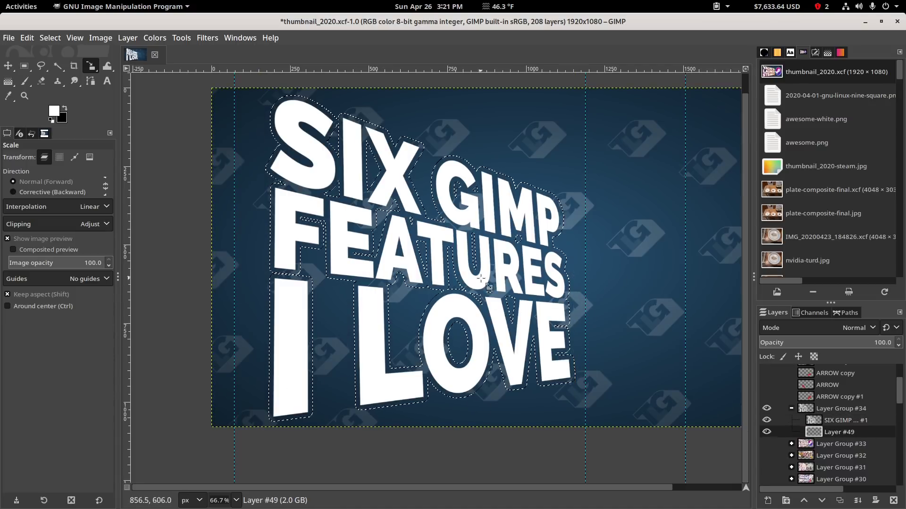
click(12, 83)
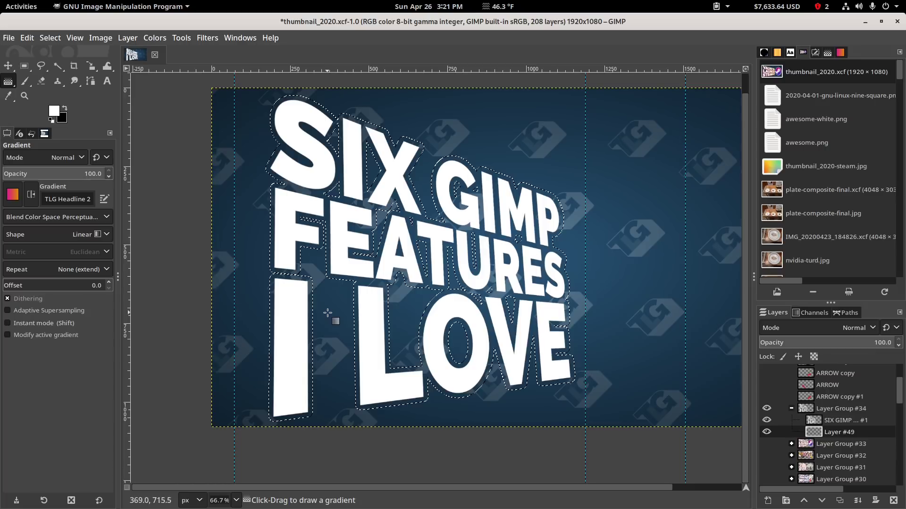
click(840, 53)
scroll(804, 118, up, 5)
click(800, 177)
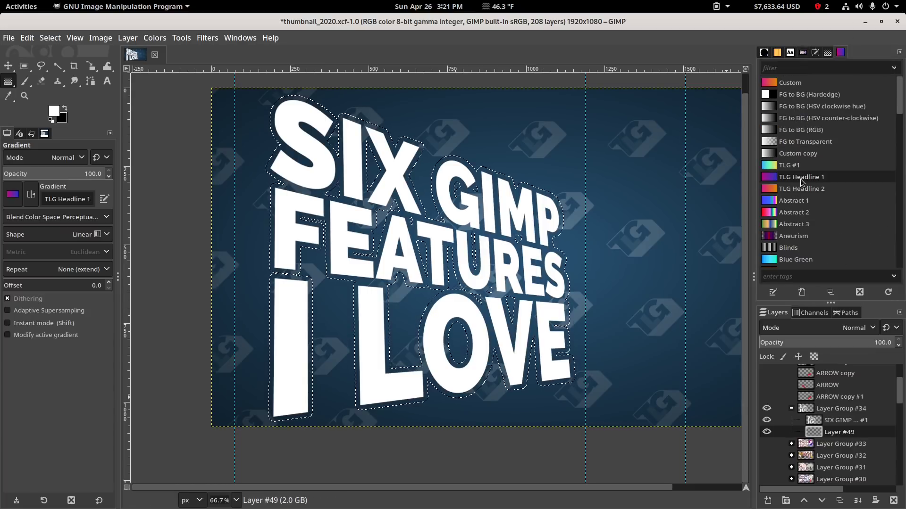
click(796, 166)
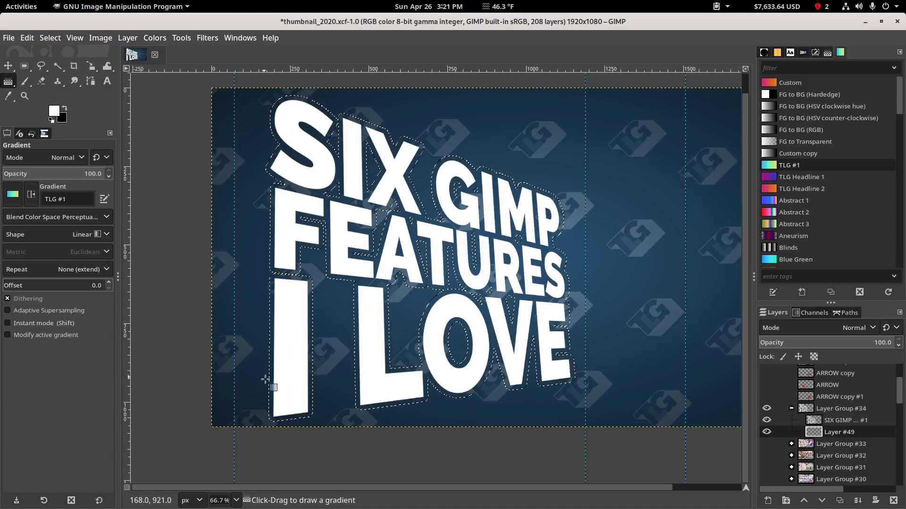
drag(275, 412, 543, 208)
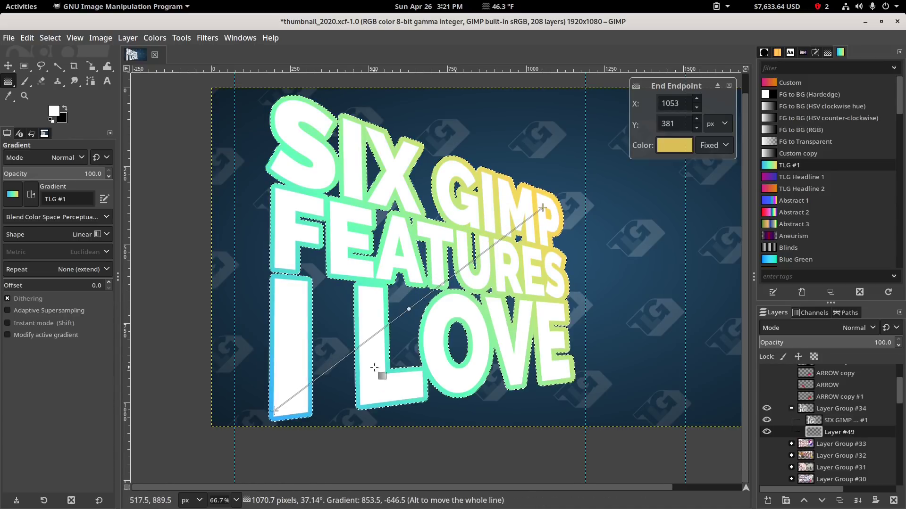
Add a gradient stop at position 34.47, shift the upper midpoint toward the gradient's start, then apply the gradient and clear the selection.
click(400, 316)
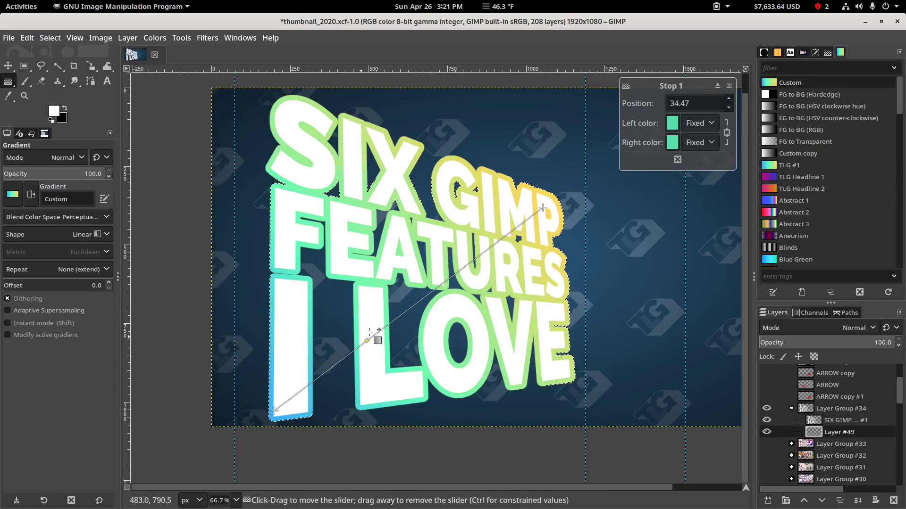
drag(481, 268, 427, 309)
key(Return)
key(ctrl+shift+a)
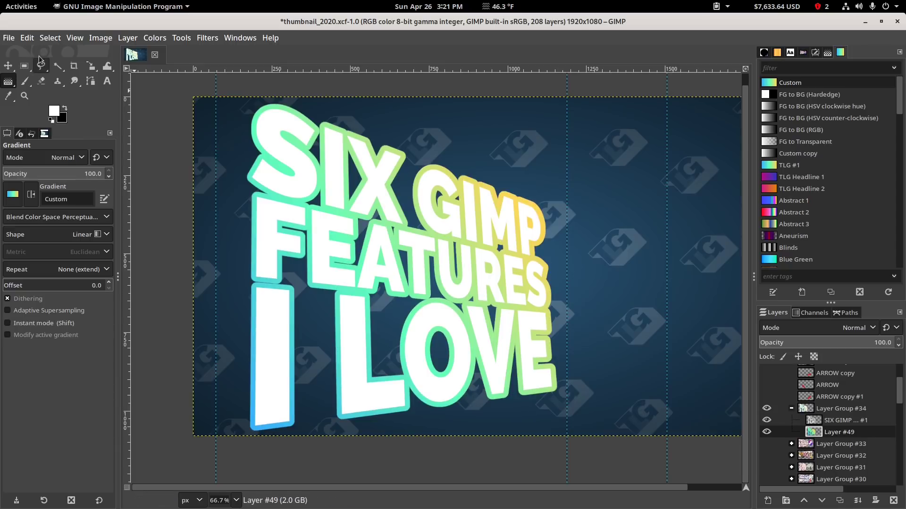
Offset the white headline layer 13 px right and 6 px up from the gradient layer to give the letters an extruded edge.
key(m)
scroll(303, 162, up, 1)
drag(292, 158, 299, 154)
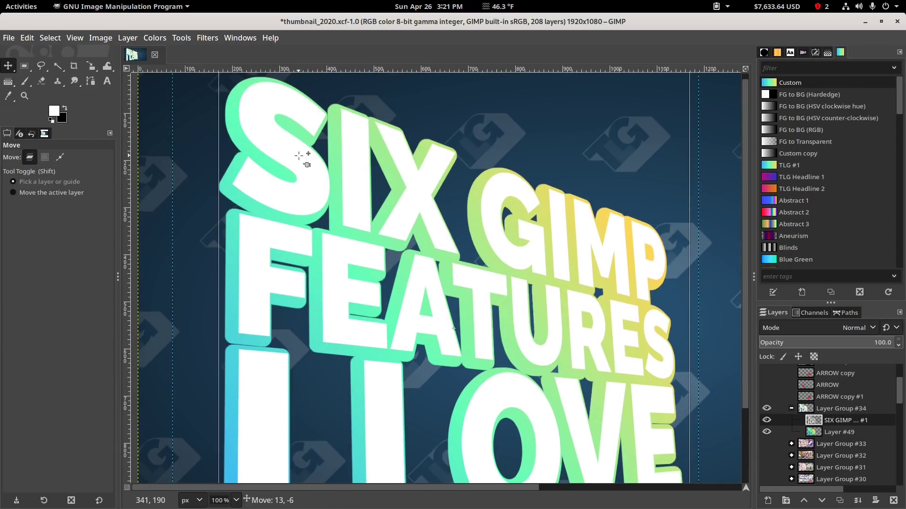
click(299, 156)
scroll(331, 222, down, 1)
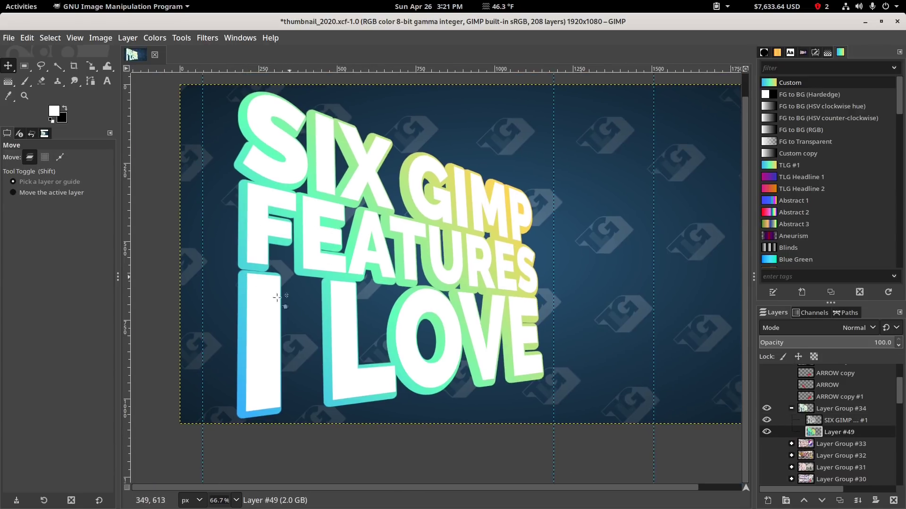
drag(595, 327, 619, 344)
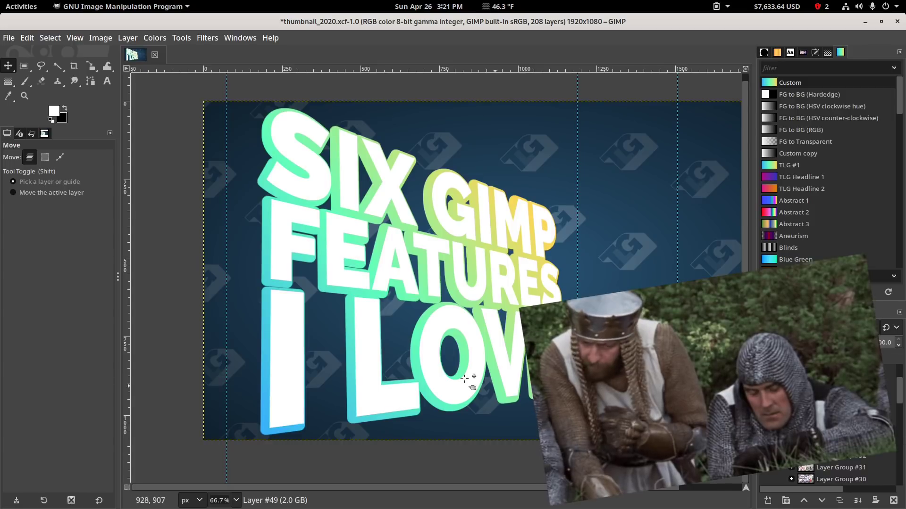
drag(429, 359, 392, 359)
drag(615, 280, 550, 284)
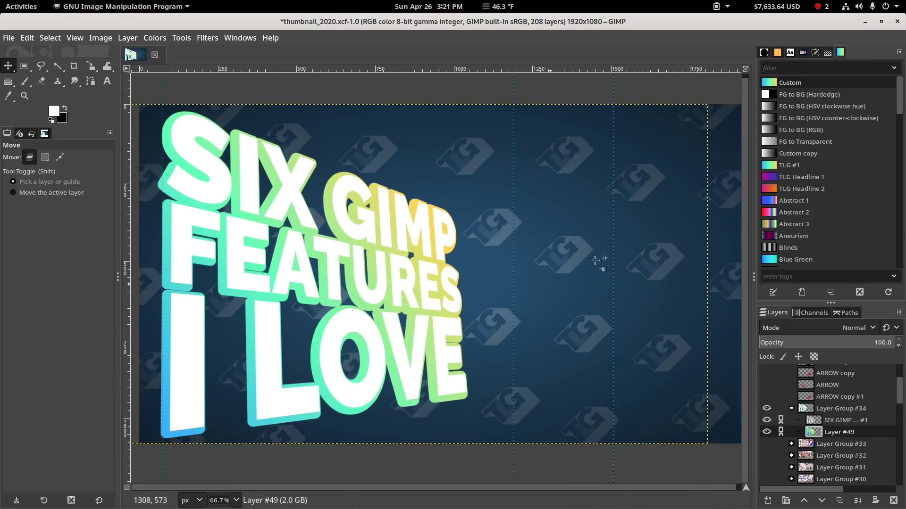
ctrl+scroll(304, 235, down, 2)
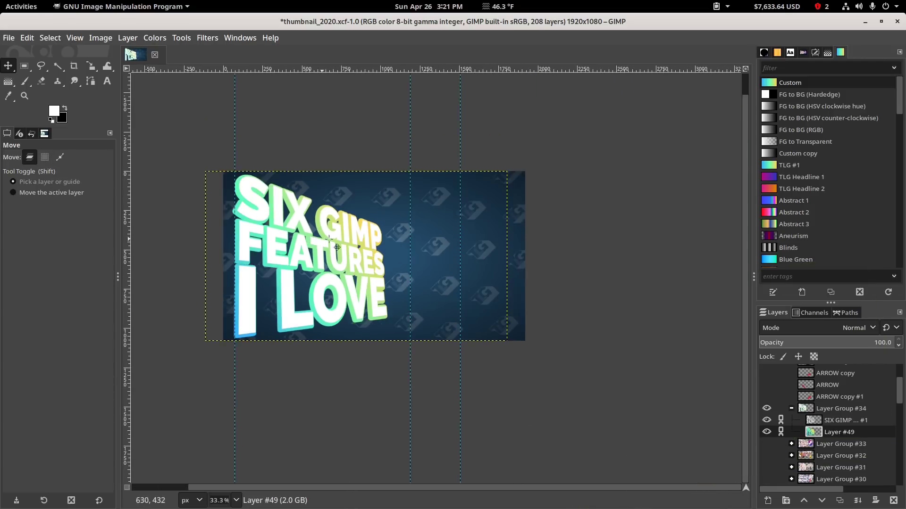
ctrl+scroll(324, 257, up, 1)
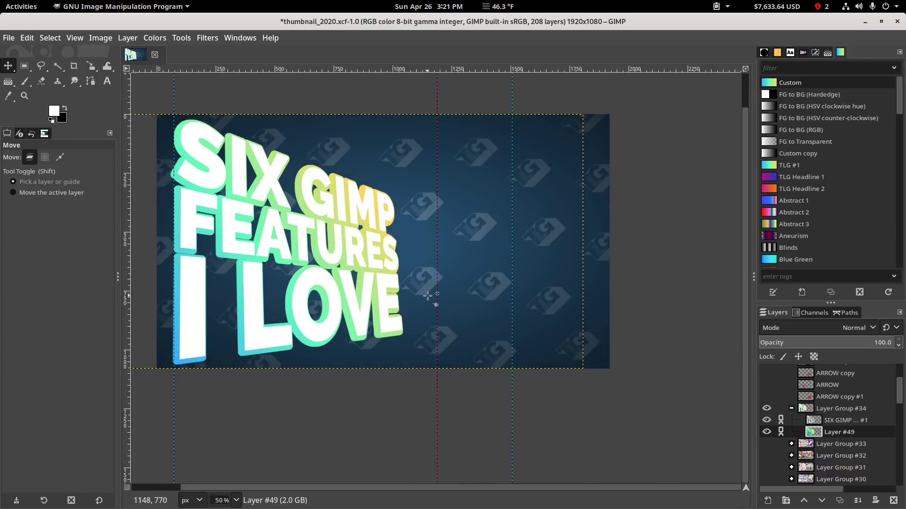
drag(517, 288, 537, 374)
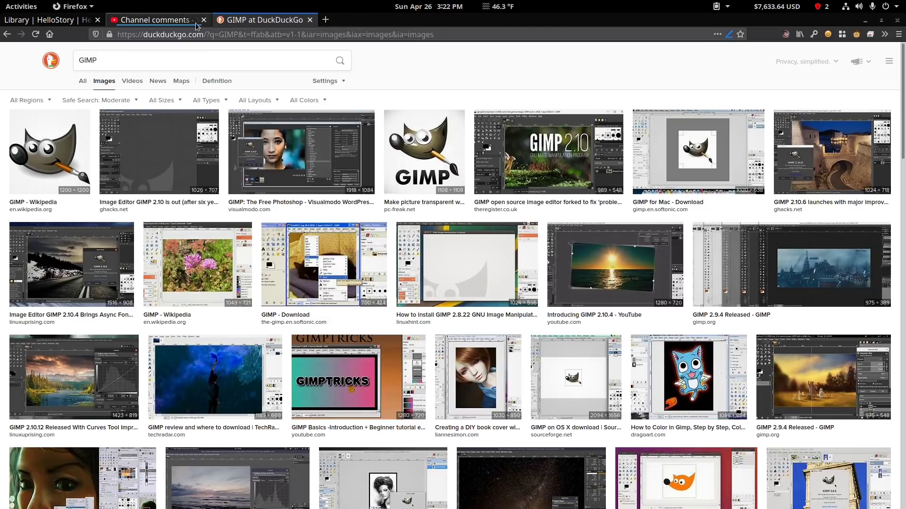
Switch to Firefox and search DuckDuckGo images for "GIMP logo".
scroll(472, 274, down, 3)
scroll(566, 348, down, 2)
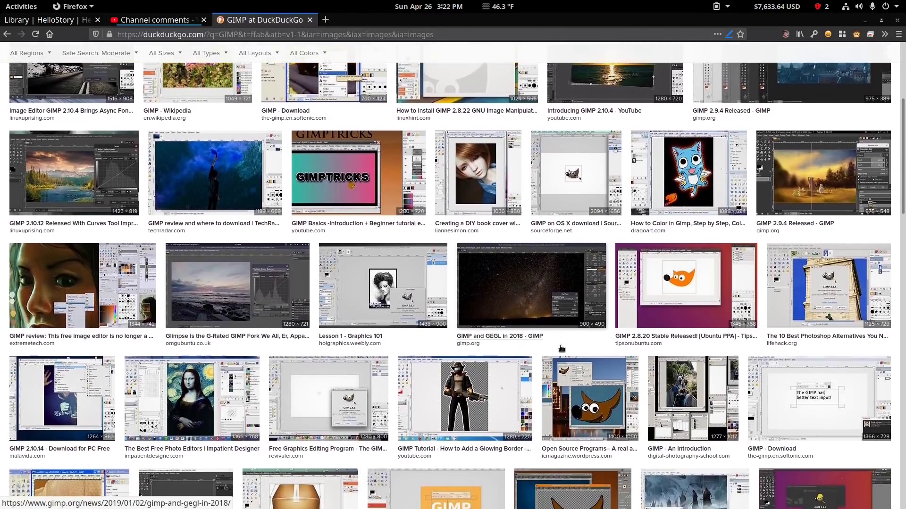
scroll(501, 383, up, 5)
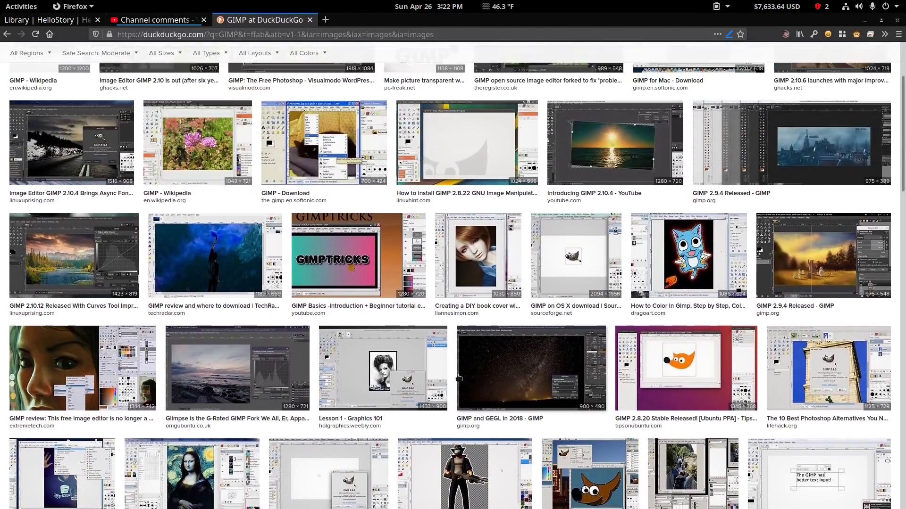
click(149, 64)
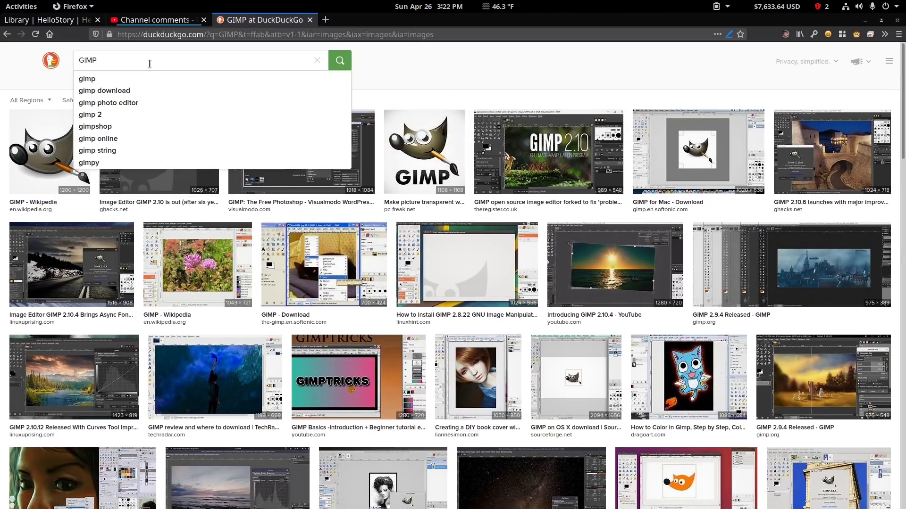
text(logo)
key(Return)
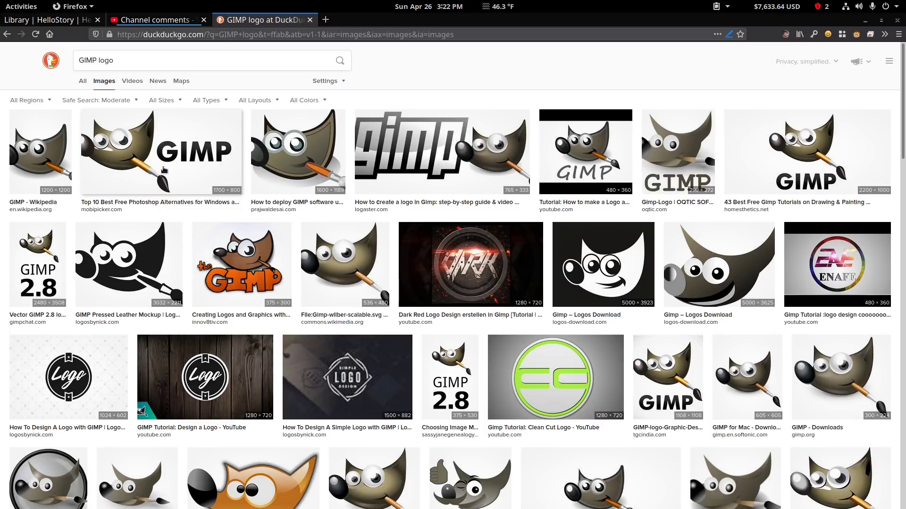
Find the 1200 × 1200 GIMP mascot logo from Wikipedia in the image results and copy the image.
scroll(164, 170, down, 3)
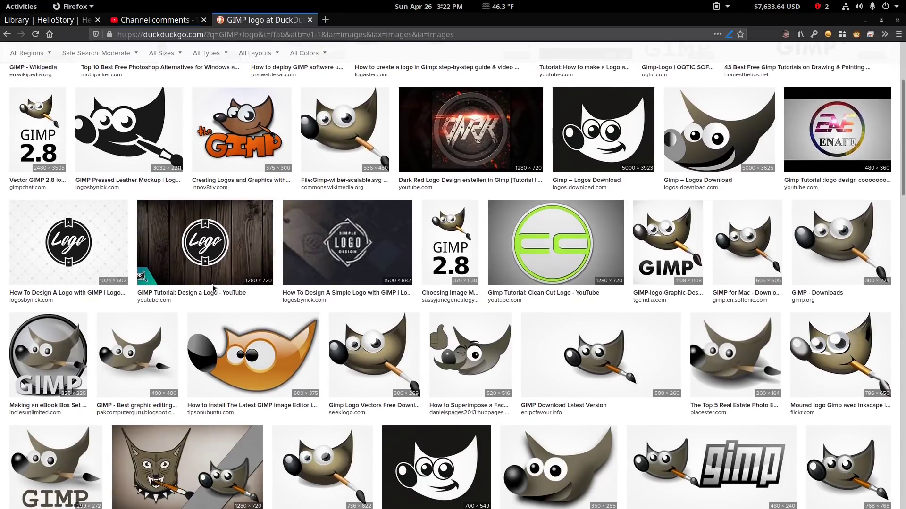
scroll(213, 288, down, 1)
scroll(233, 332, up, 1)
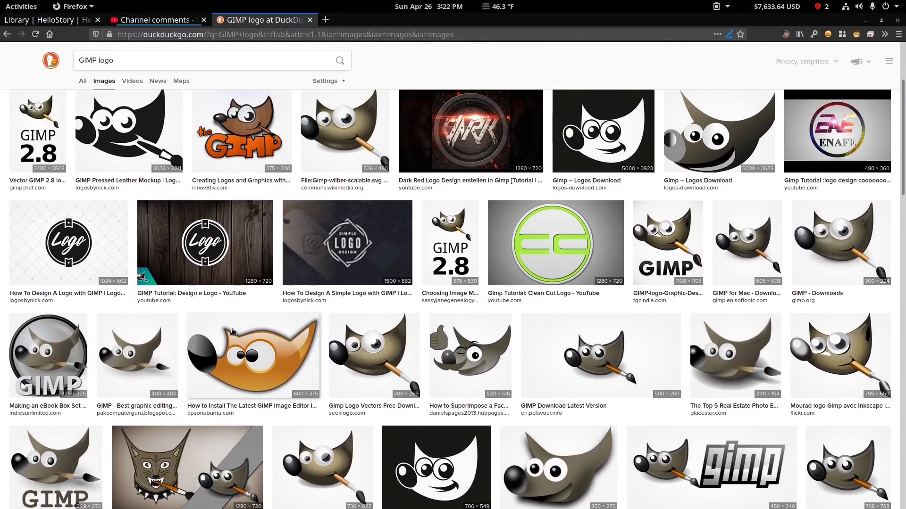
scroll(232, 331, up, 3)
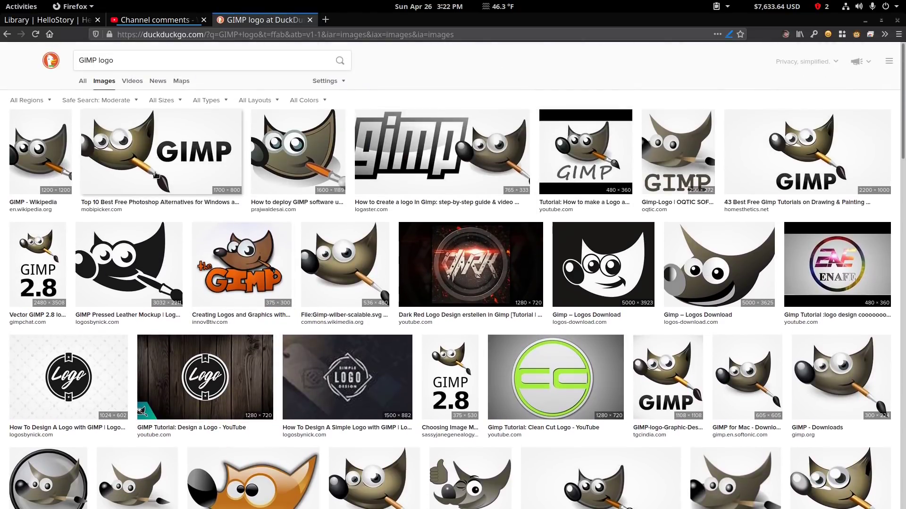
click(40, 151)
right_click(254, 315)
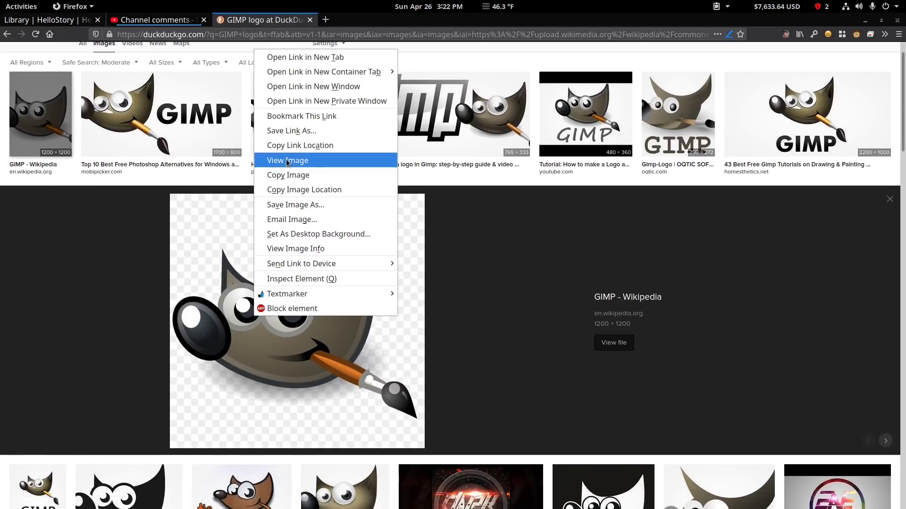
click(289, 175)
Switch back to GIMP, paste the mascot into the thumbnail beside the headline, and convert the floating selection into its own layer.
key(alt+Tab)
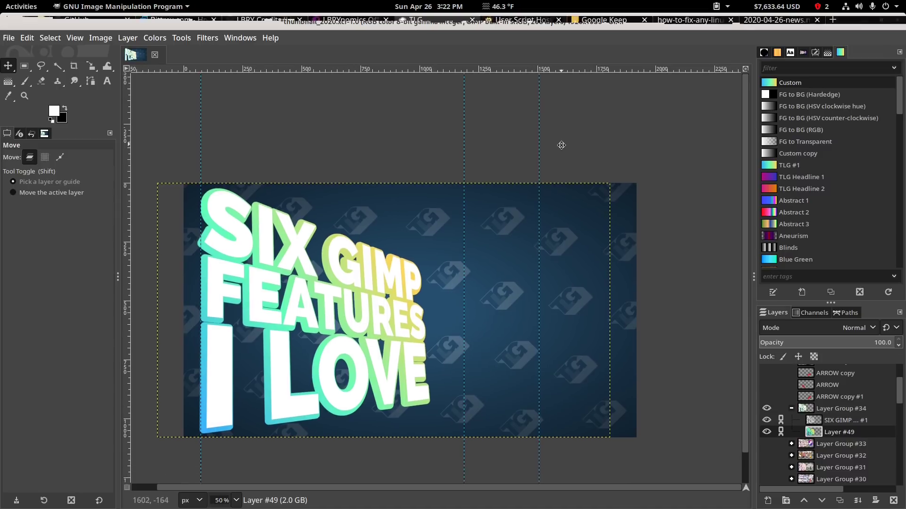
key(ctrl+v)
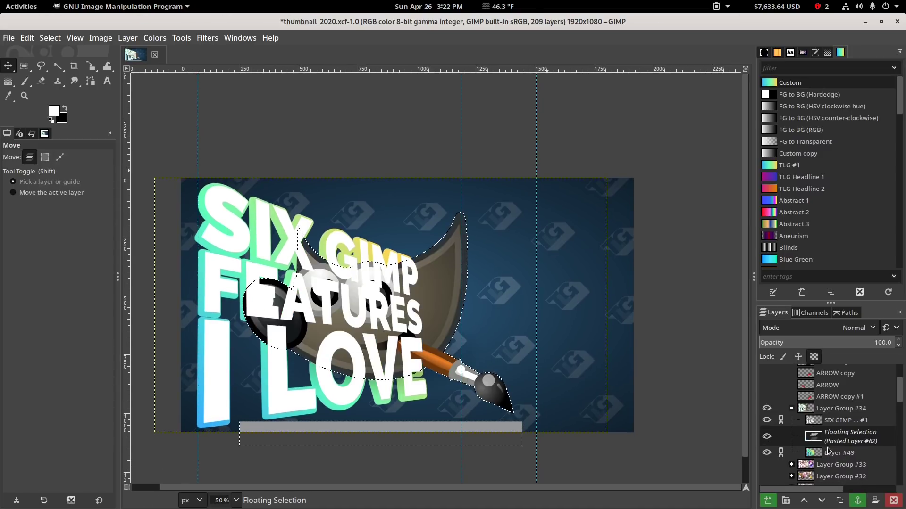
drag(449, 309, 550, 294)
click(768, 500)
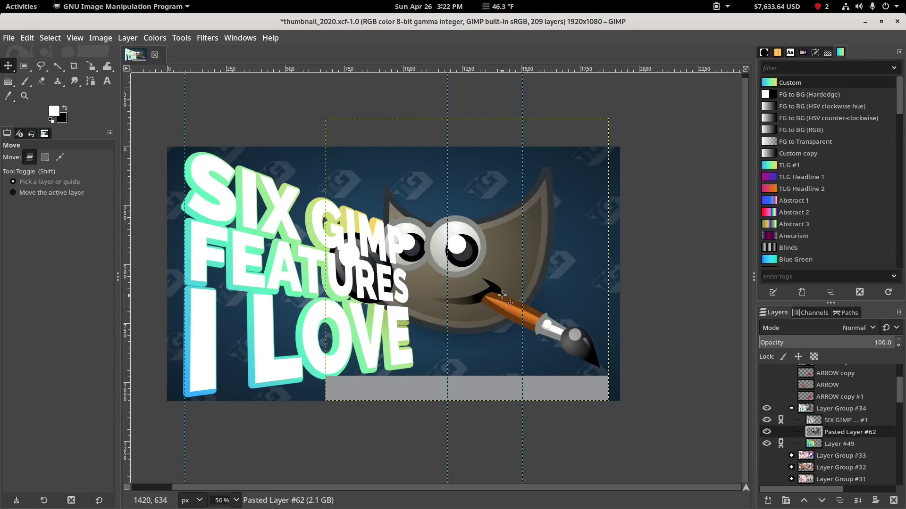
Move the mascot up, erase the gray strip beneath it with a rectangular selection, and clear the selection.
drag(502, 267, 509, 210)
click(25, 66)
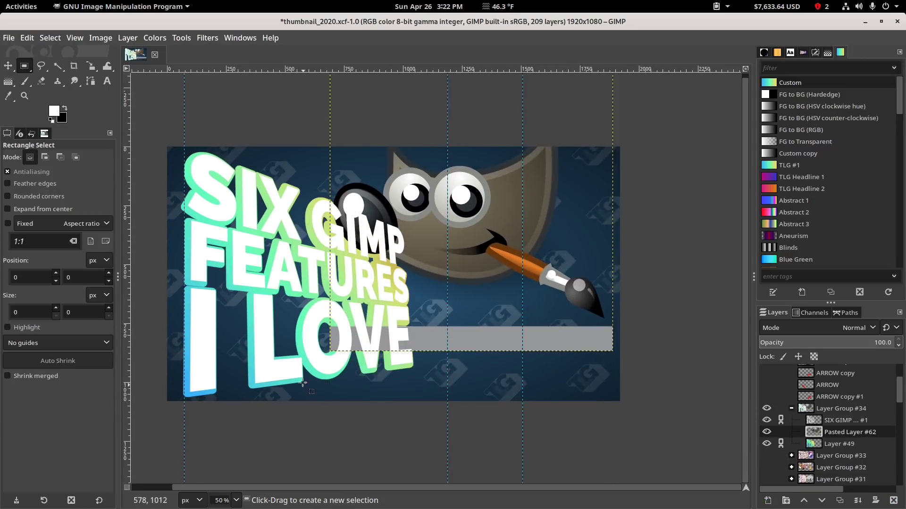
drag(302, 380, 646, 322)
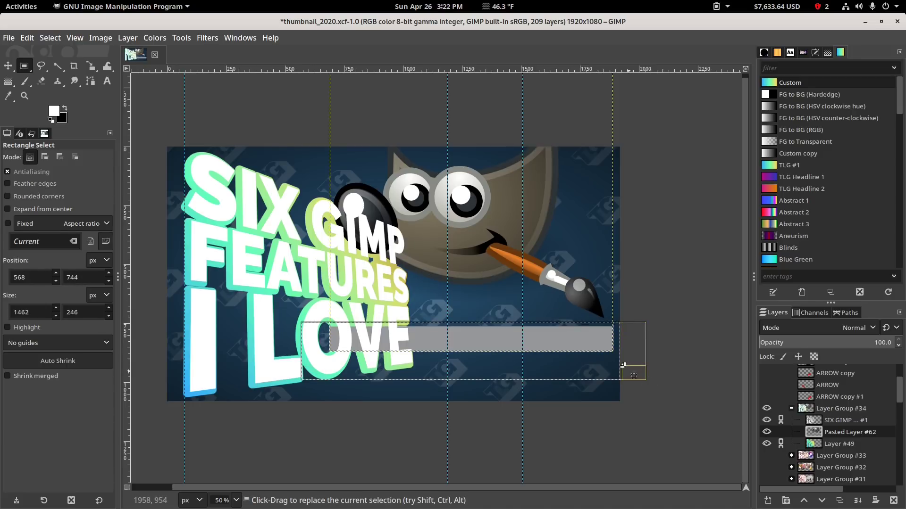
key(Delete)
key(ctrl+shift+a)
drag(537, 357, 513, 360)
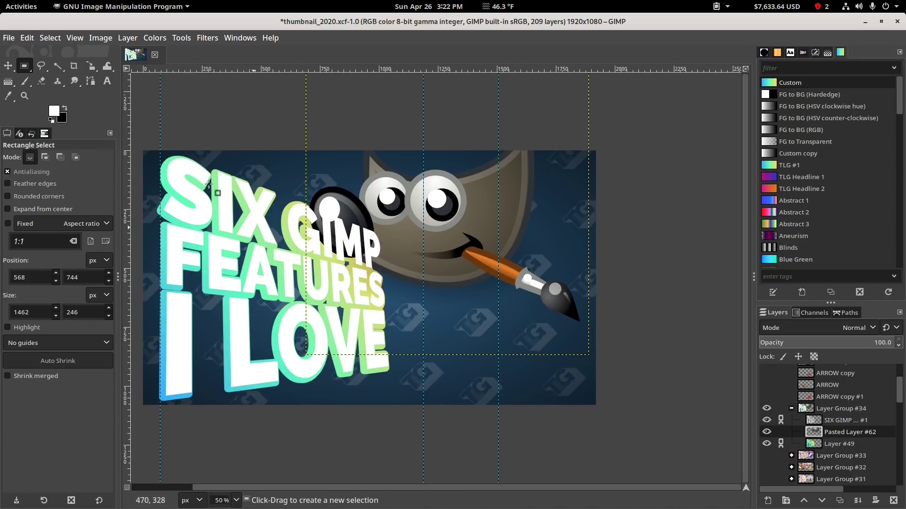
Move the mascot back down beside the headline and rotate it with 3D Transform to X 3.29, Y -31.58, Z -3.32.
click(8, 66)
drag(457, 246, 474, 293)
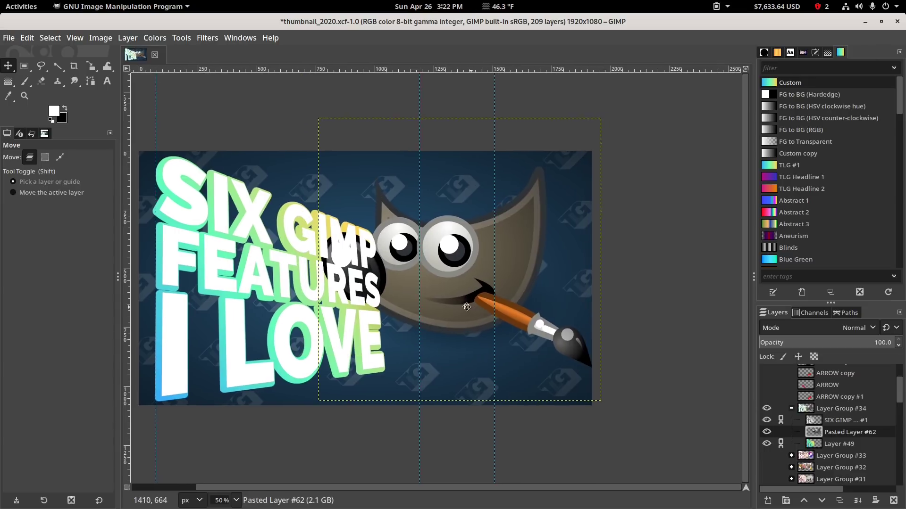
mouse_move(93, 72)
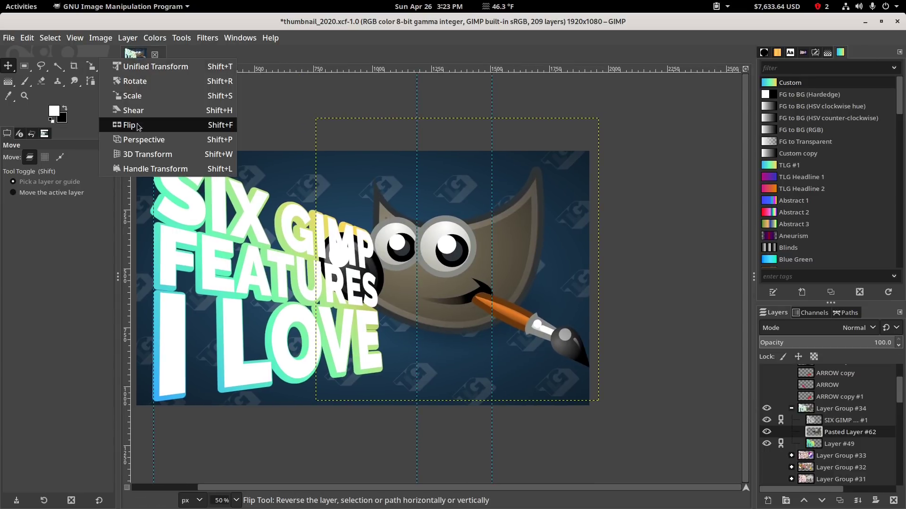
click(141, 154)
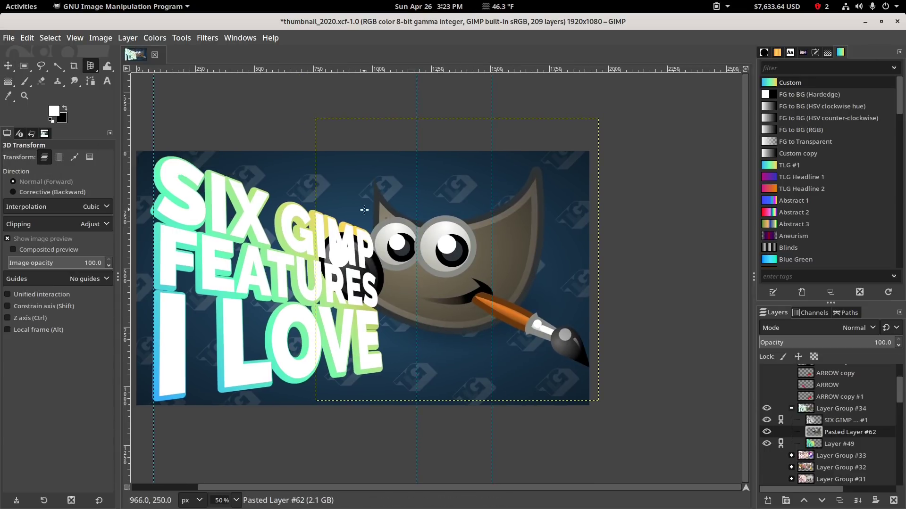
drag(371, 219, 330, 214)
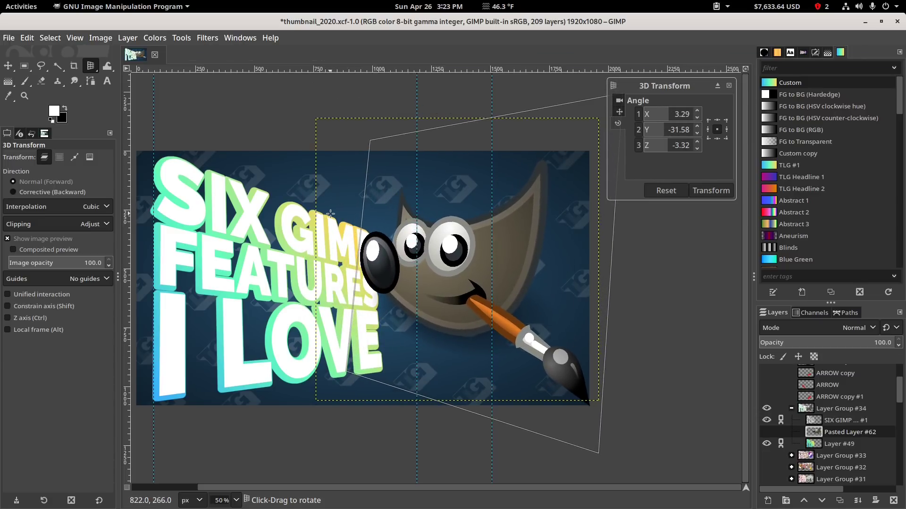
click(711, 191)
Place the pasted mascot layer beneath Layer #49 and shift the mascot slightly right and down so its nose clears the headline.
click(8, 65)
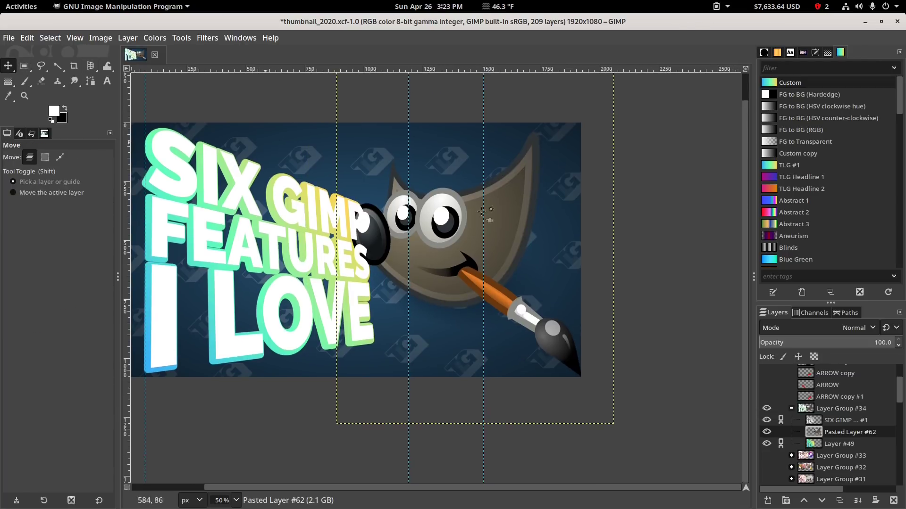
drag(829, 434, 831, 449)
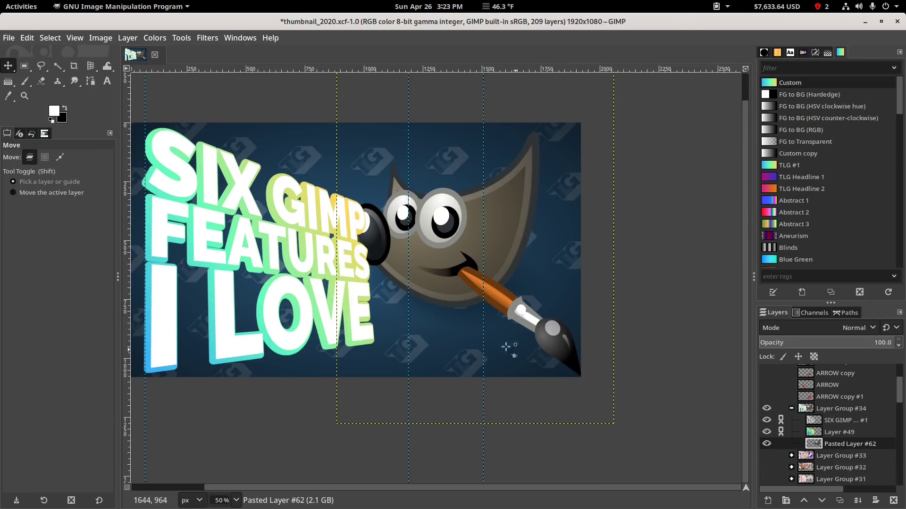
drag(474, 317, 541, 309)
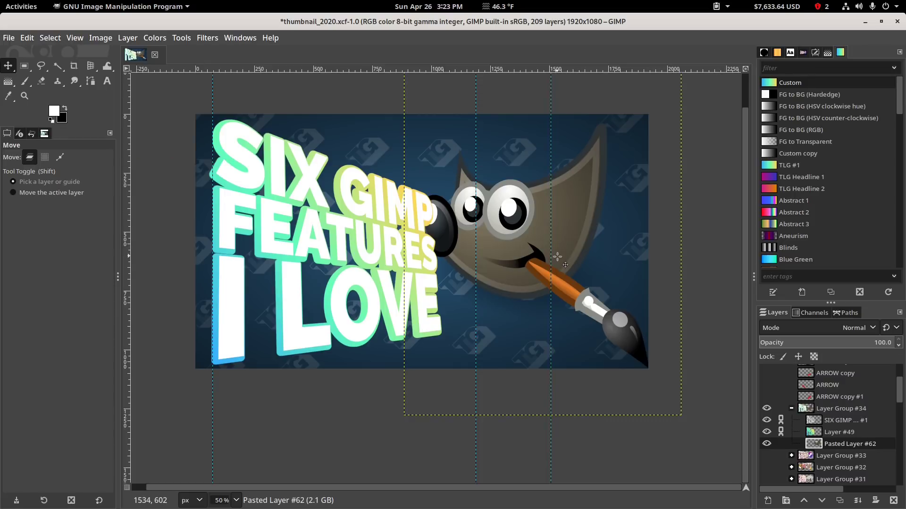
drag(573, 231, 603, 238)
scroll(603, 237, down, 2)
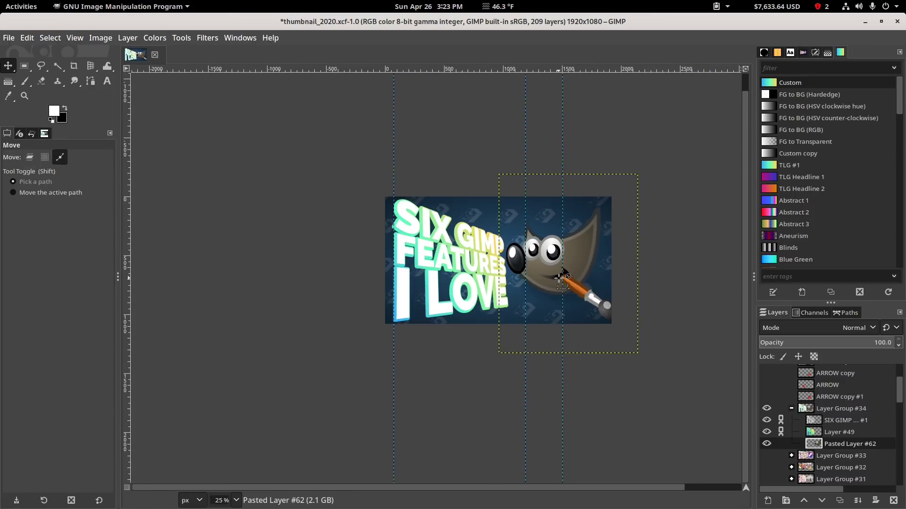
scroll(541, 271, up, 2)
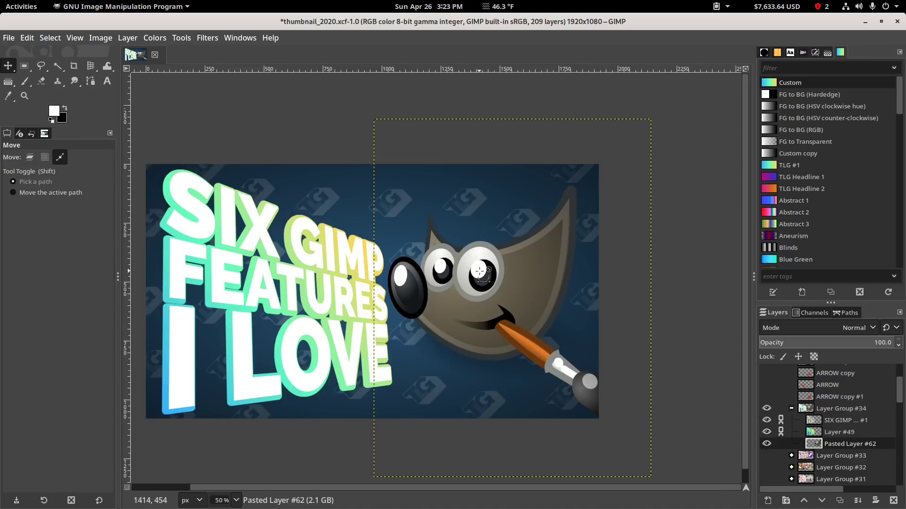
scroll(534, 363, down, 2)
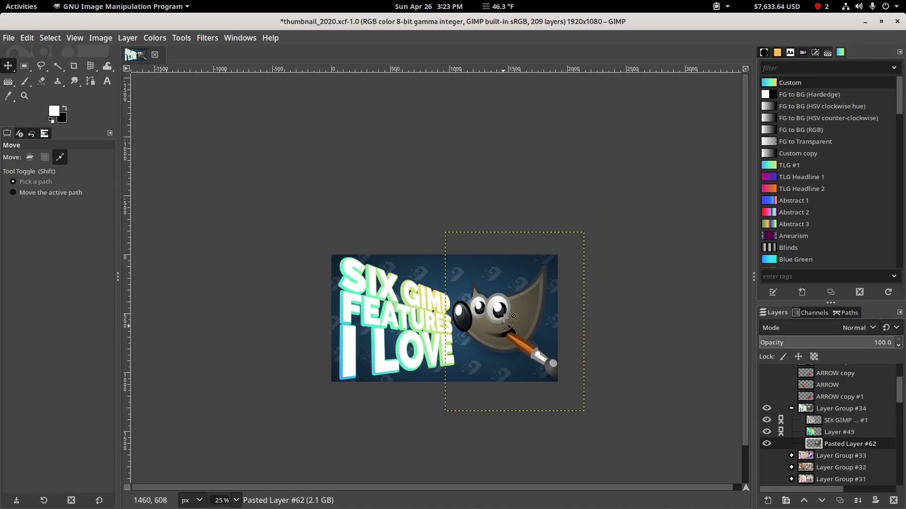
scroll(504, 317, up, 1)
scroll(518, 373, up, 1)
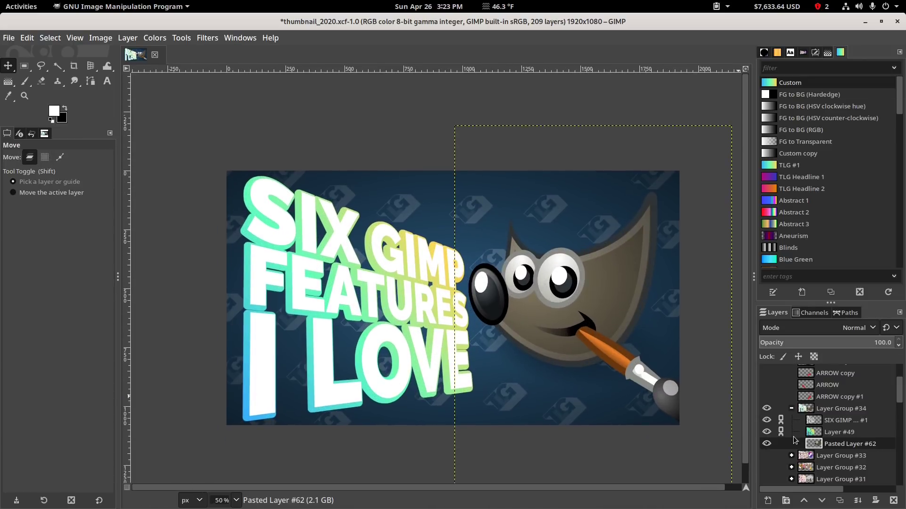
Create a selection from the mascot layer's alpha and grow it by 16 px.
scroll(828, 448, down, 3)
scroll(813, 425, up, 3)
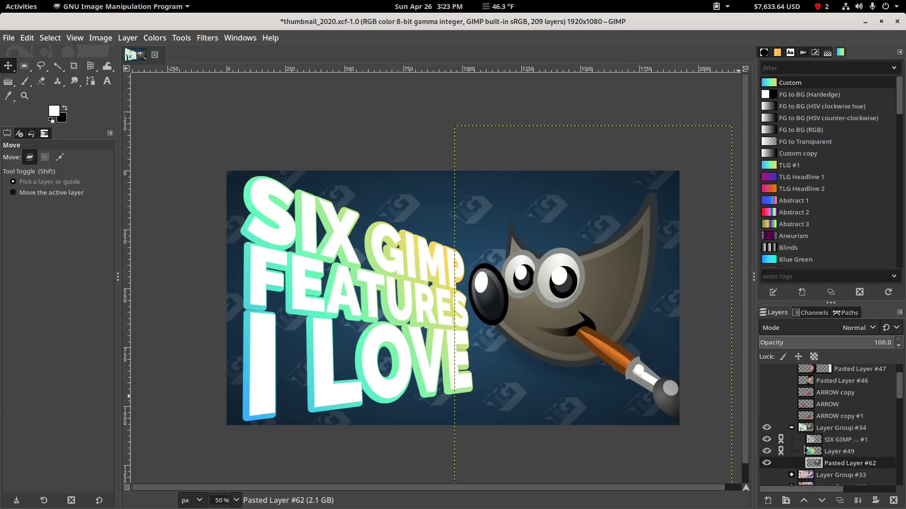
right_click(834, 444)
click(788, 398)
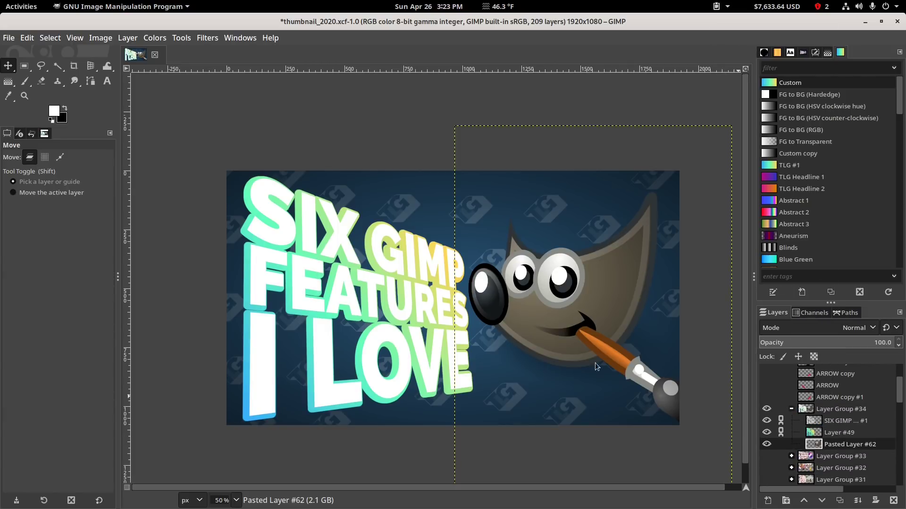
click(50, 38)
click(92, 205)
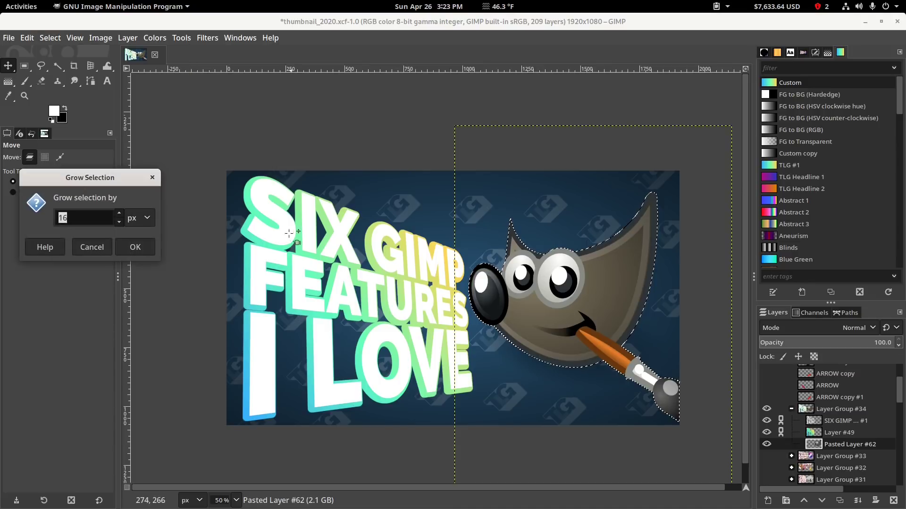
click(135, 245)
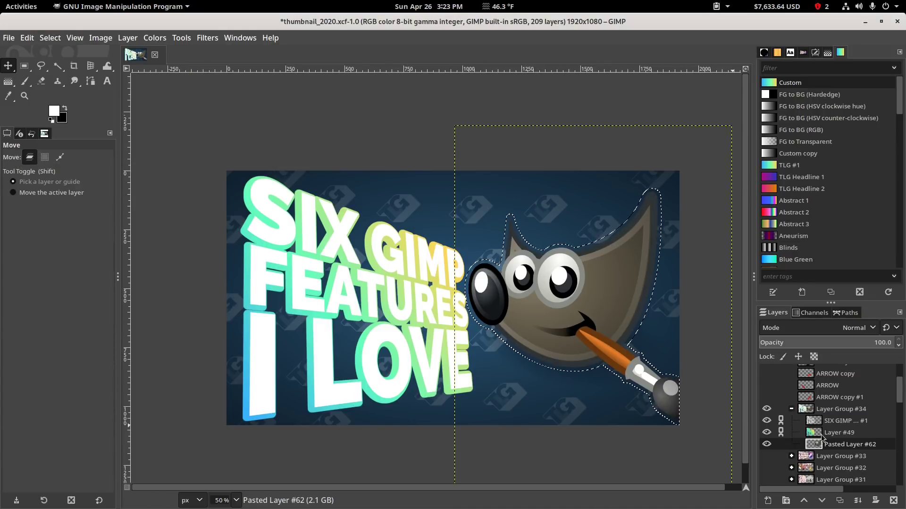
Add a transparent 1920 × 1080 px layer and place it beneath the pasted mascot layer.
click(767, 502)
click(879, 495)
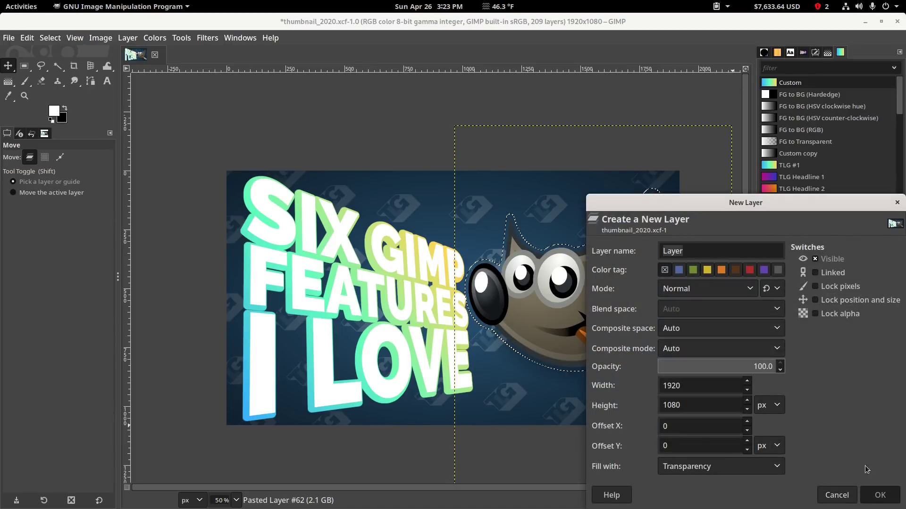
drag(833, 445, 835, 461)
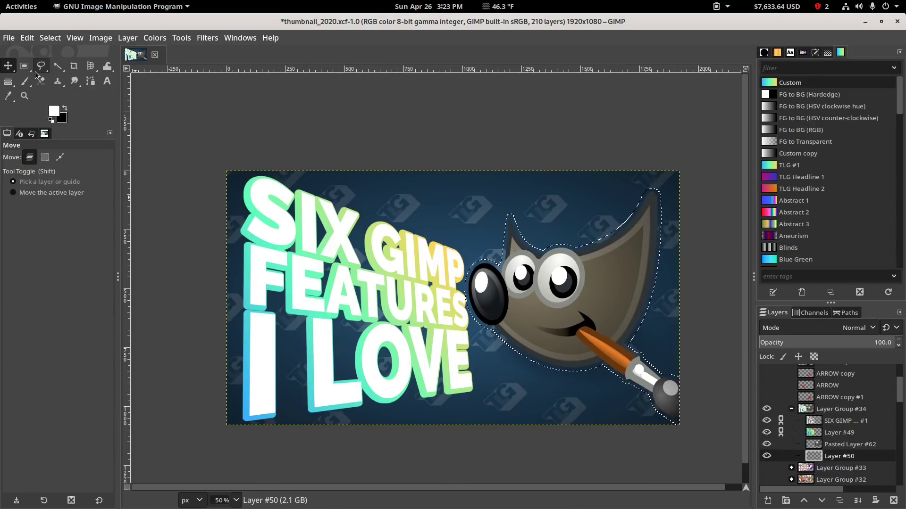
Fill the grown mascot selection on Layer #50 with white using Bucket Fill, with the selection cleared after filling.
click(8, 81)
click(31, 81)
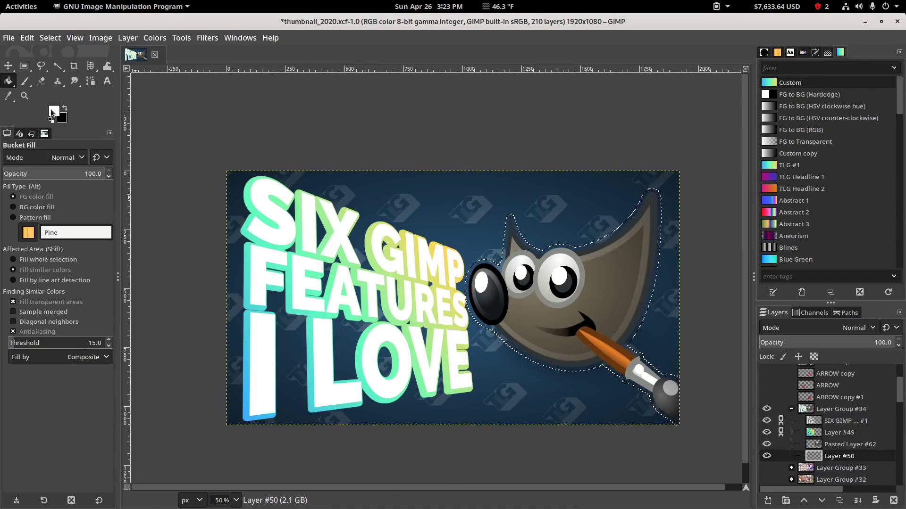
click(559, 299)
Examine the white-outlined mascot beside the headline at both thumbnail size and close up.
scroll(581, 374, down, 1)
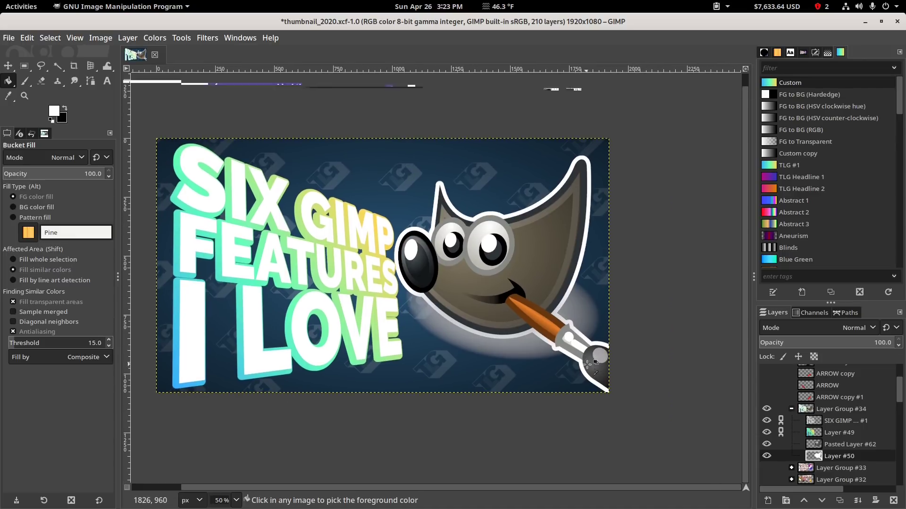
scroll(581, 374, down, 4)
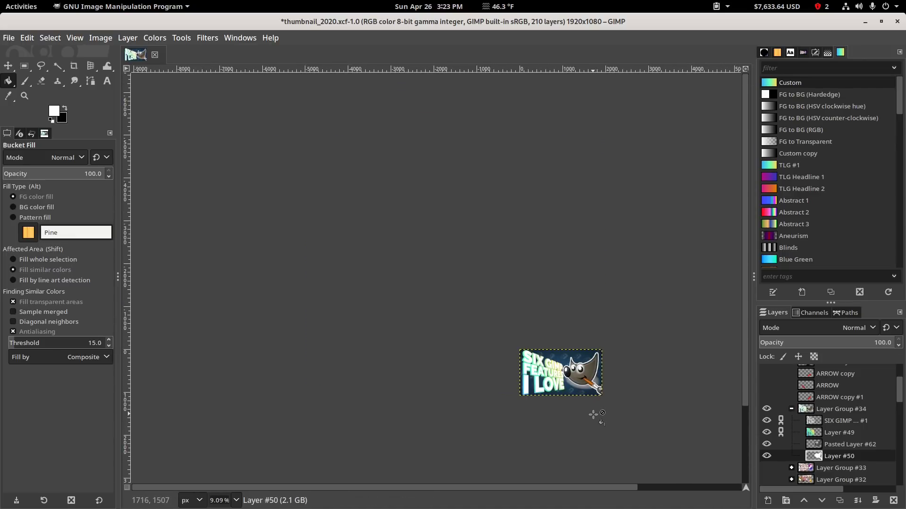
scroll(594, 415, up, 6)
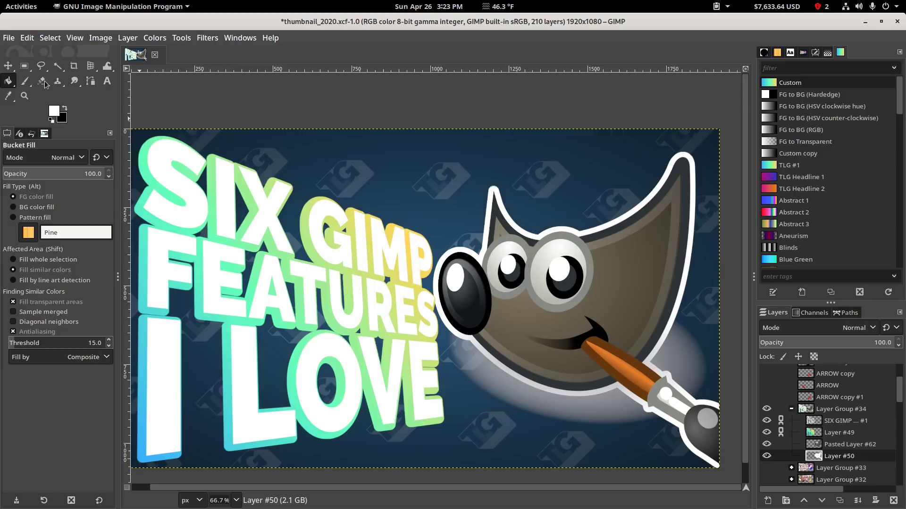
click(9, 66)
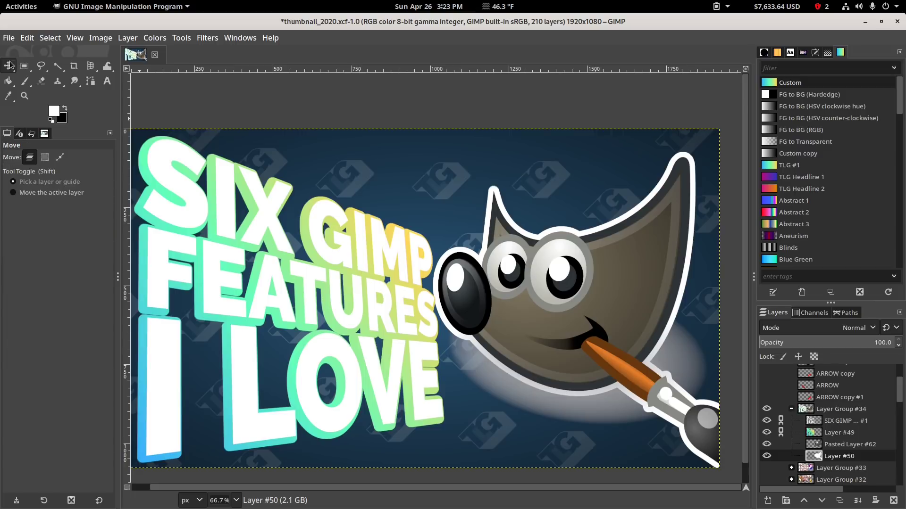
mouse_move(539, 297)
mouse_down()
mouse_move(531, 292)
mouse_move(538, 296)
mouse_up()
scroll(539, 295, down, 2)
scroll(600, 365, down, 2)
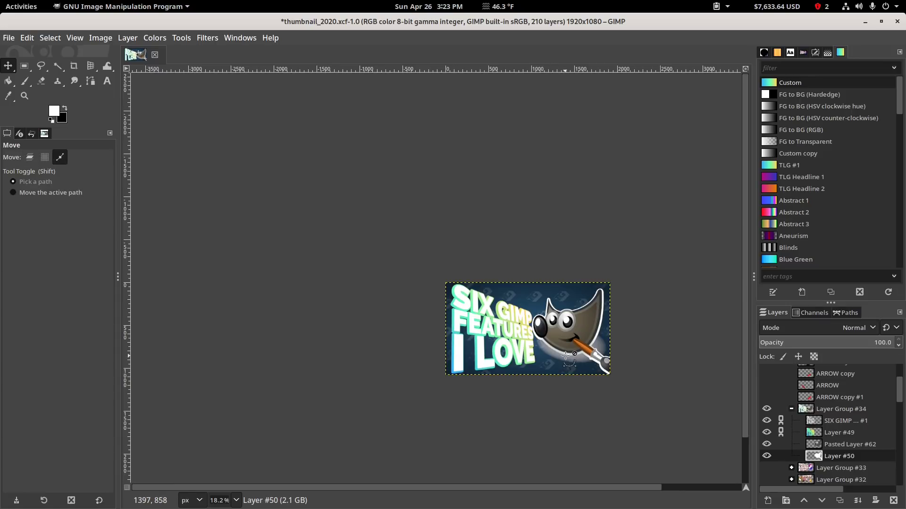
scroll(564, 330, up, 5)
scroll(566, 337, down, 4)
scroll(569, 342, up, 3)
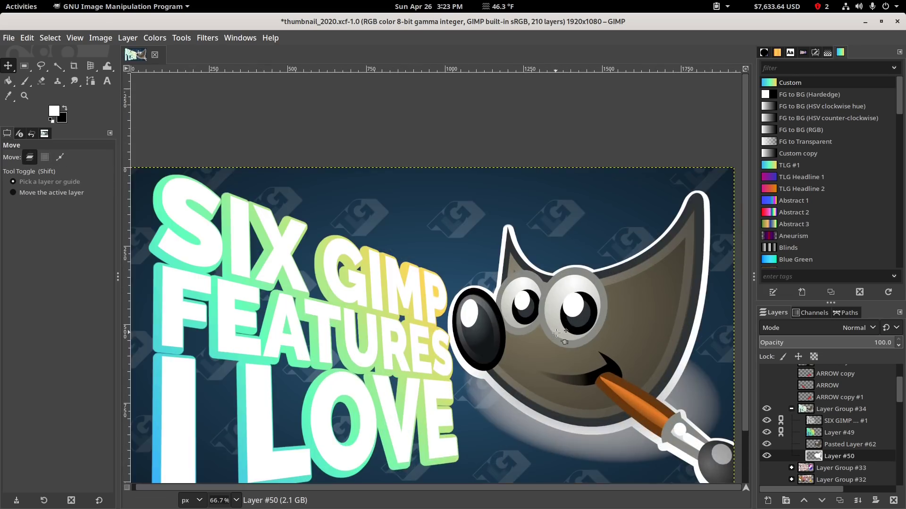
scroll(570, 344, up, 1)
Show the mascot layer, Pasted Layer #62, while keeping the white outline on Layer #50 hidden.
drag(468, 257, 526, 339)
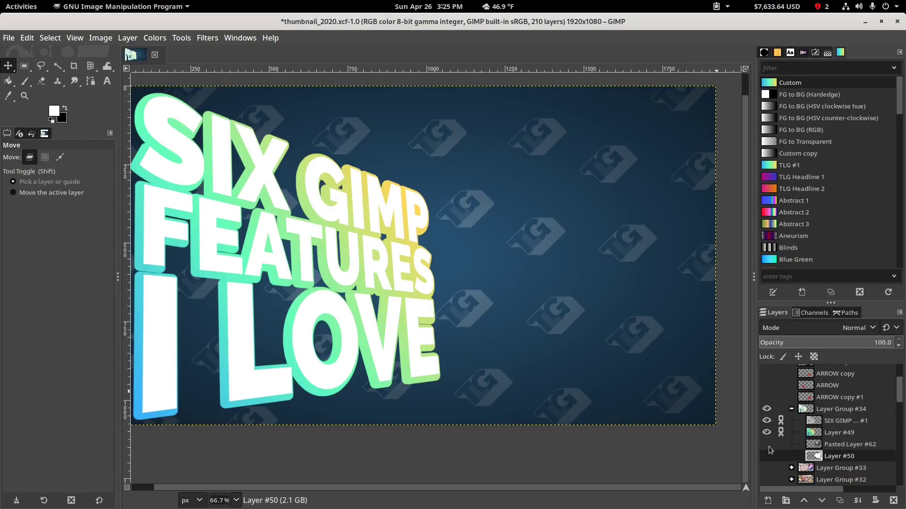
click(766, 444)
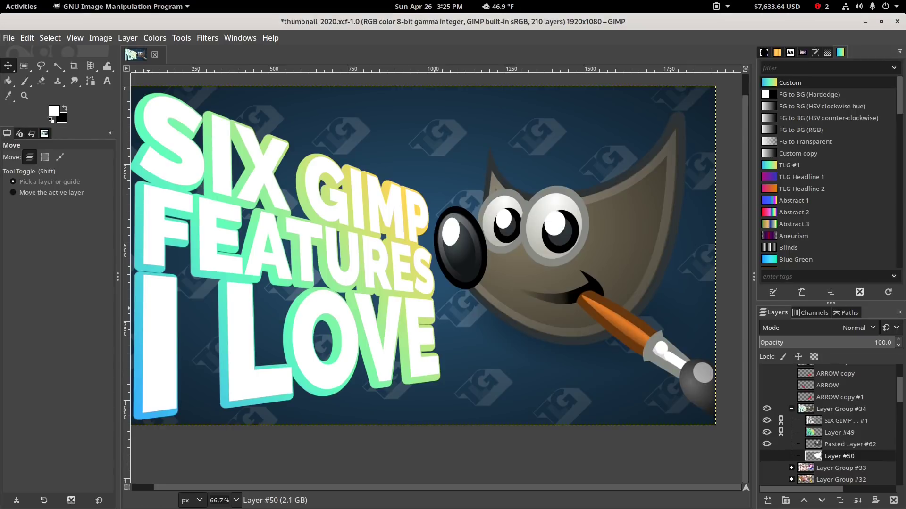
Switch to Firefox and look through the DuckDuckGo image results for people in love.
key(alt+Tab)
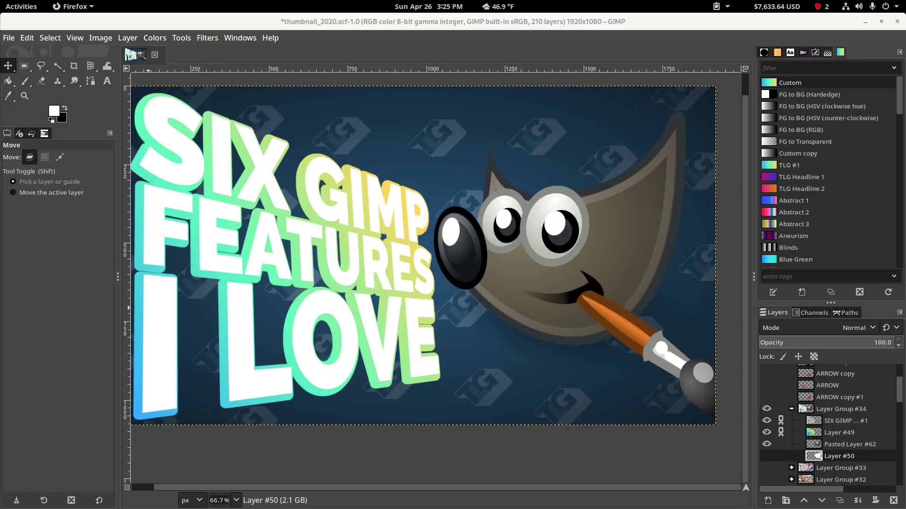
drag(905, 12, 444, 4)
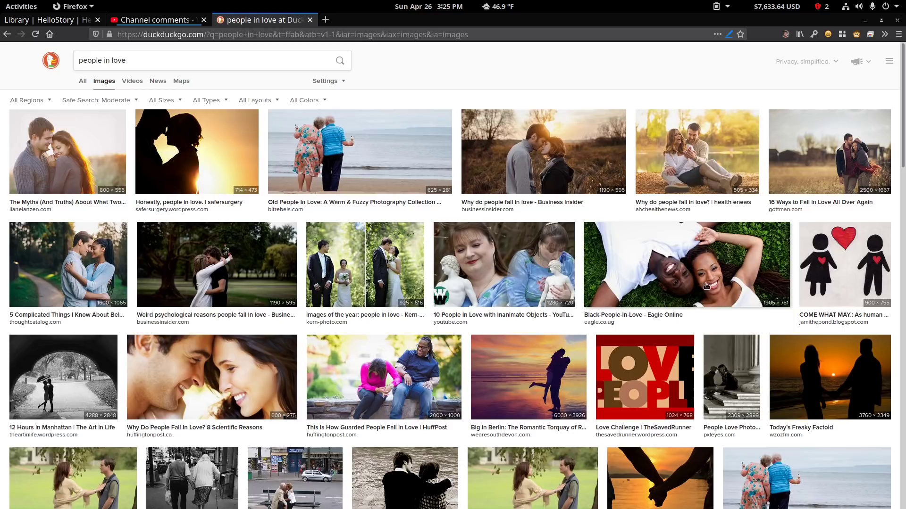
scroll(278, 288, down, 2)
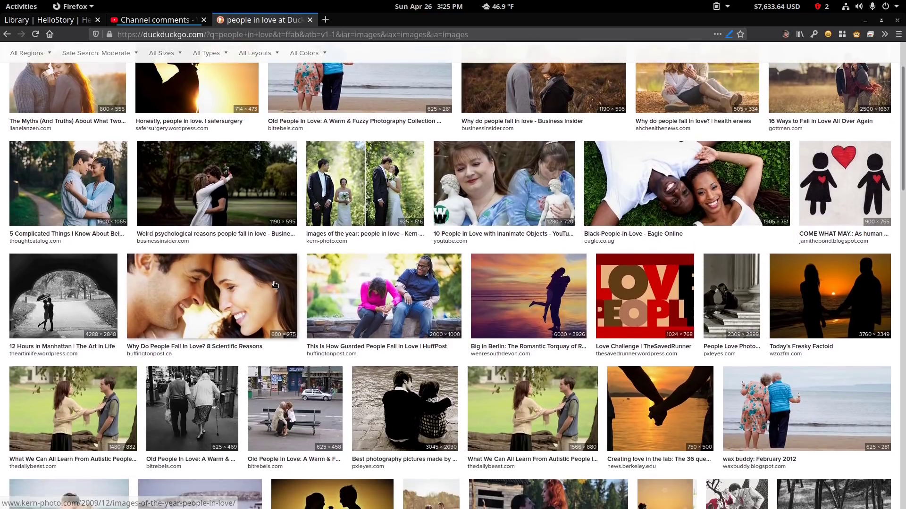
scroll(286, 216, up, 2)
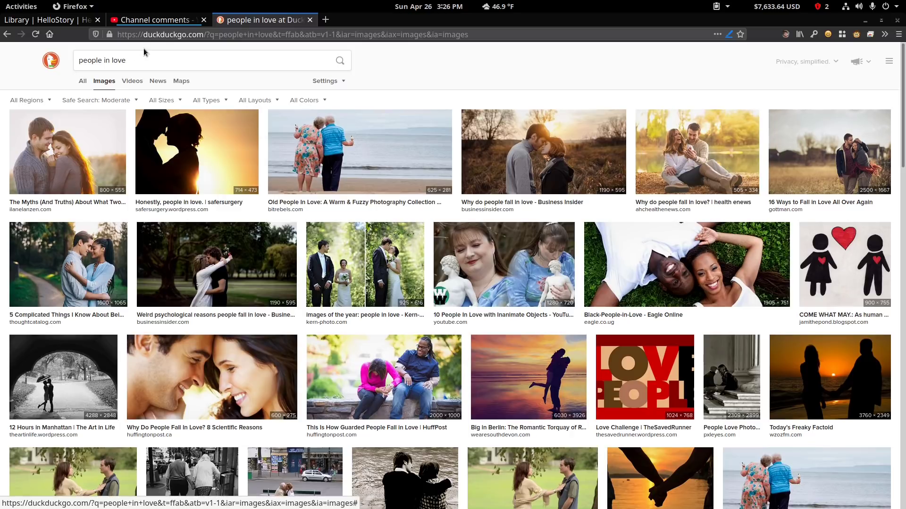
Open Pixabay in a new browser tab and search its images for love.
click(326, 21)
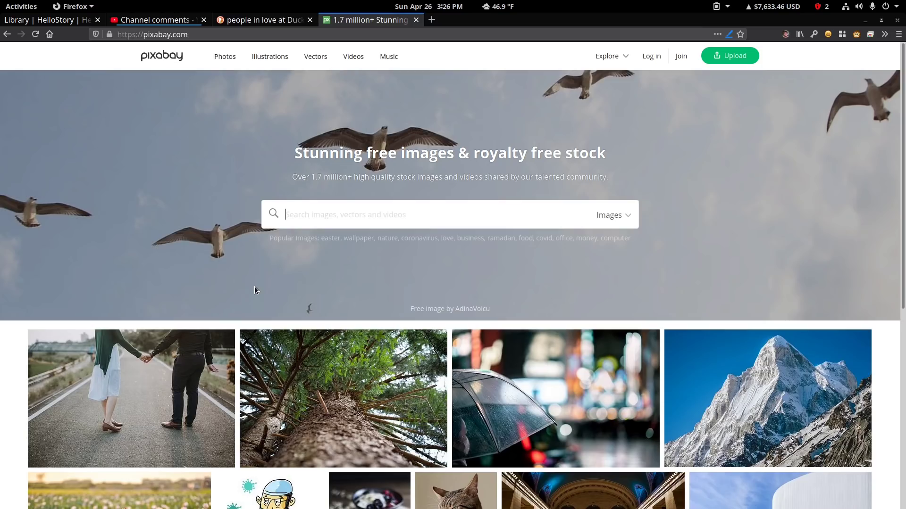
text(love)
key(Return)
Look through the Pixabay love results for a photo of people that suits the thumbnail.
scroll(310, 248, down, 12)
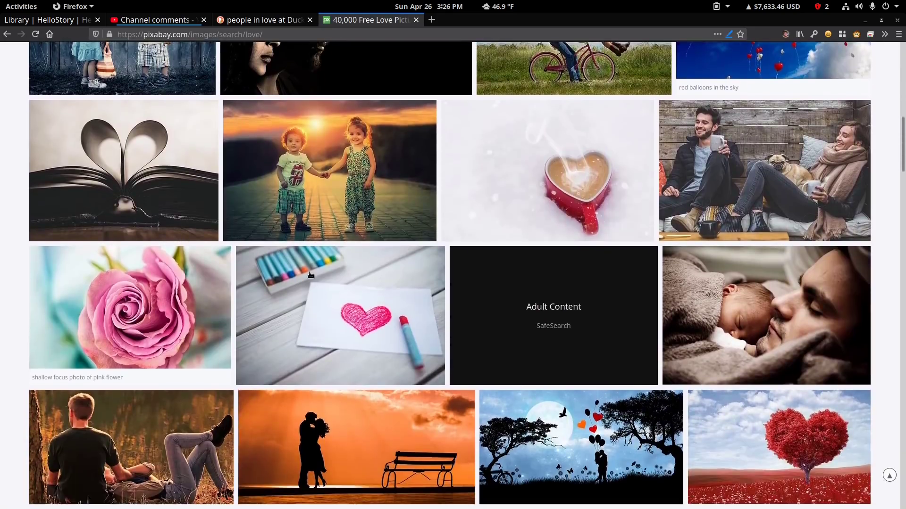
scroll(309, 273, down, 10)
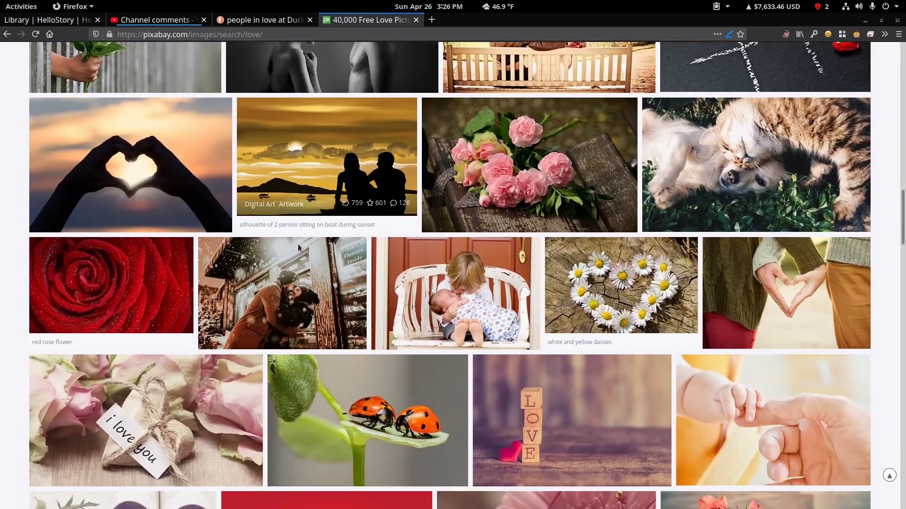
scroll(299, 246, up, 2)
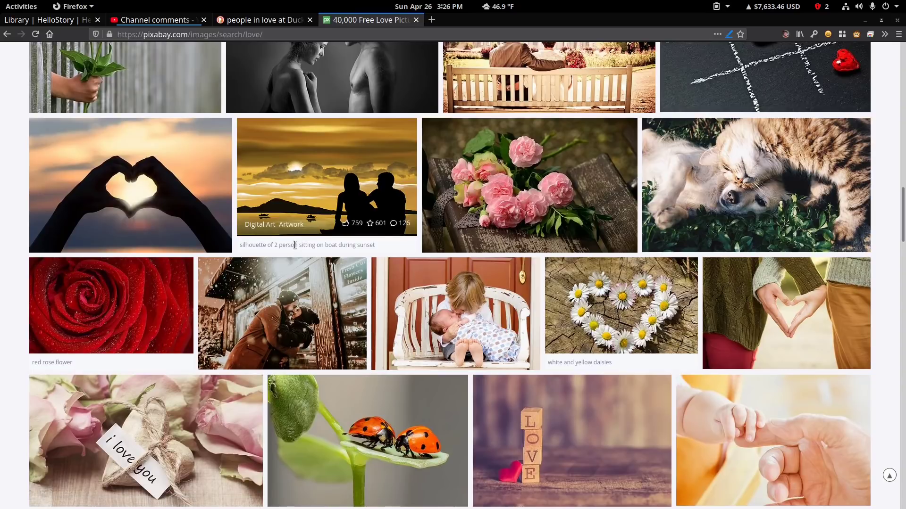
scroll(289, 240, down, 3)
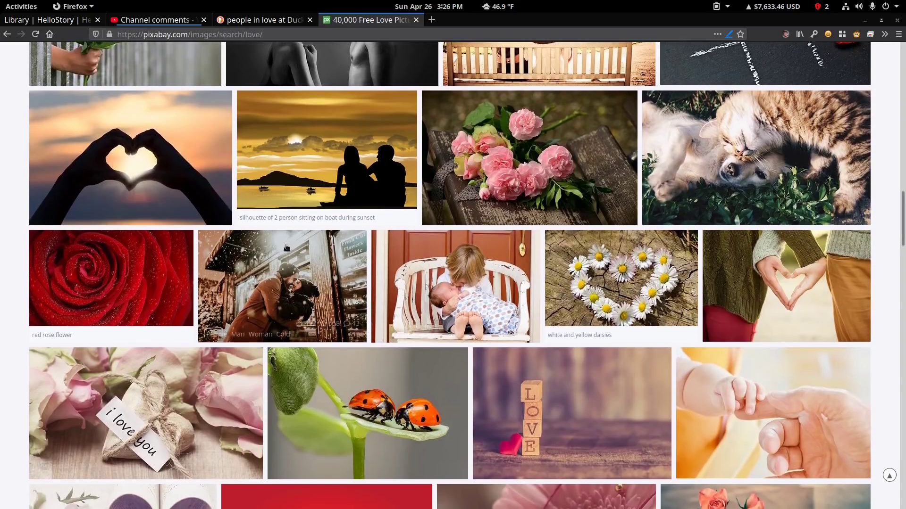
scroll(238, 256, down, 6)
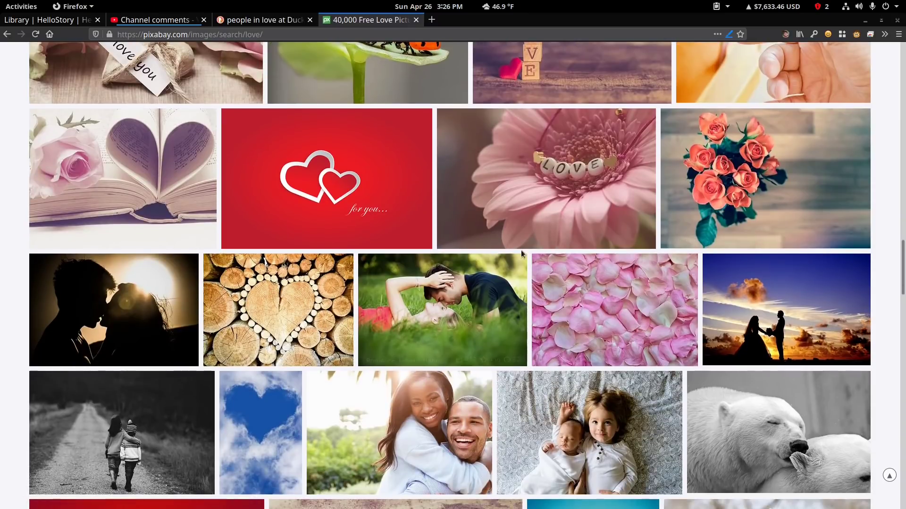
scroll(316, 281, down, 2)
scroll(321, 195, down, 2)
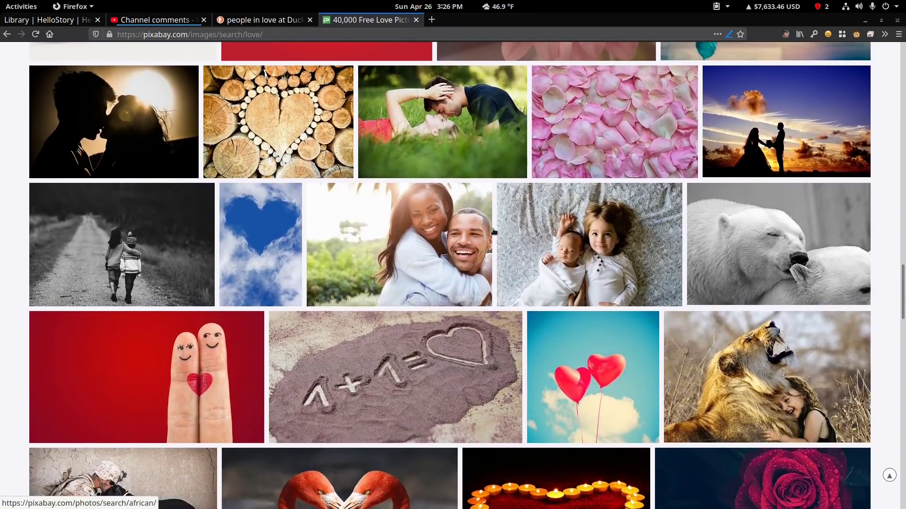
scroll(529, 202, down, 3)
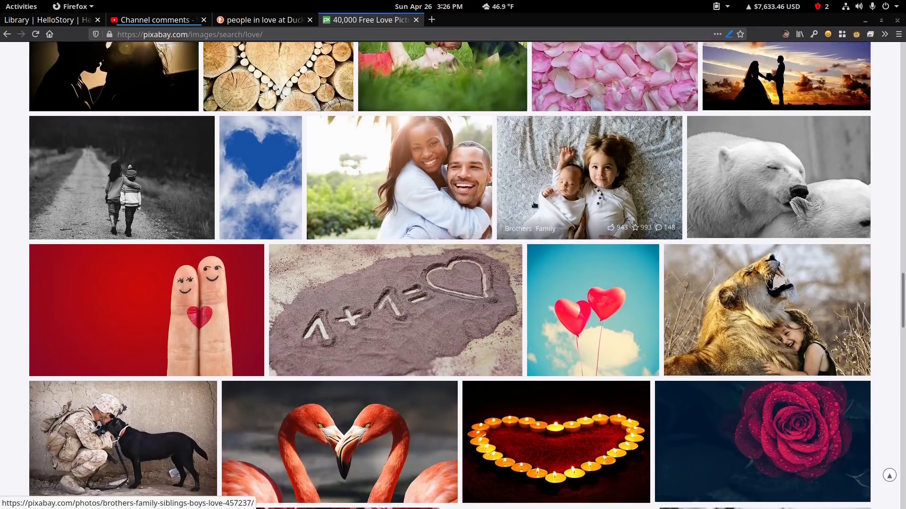
scroll(438, 190, down, 3)
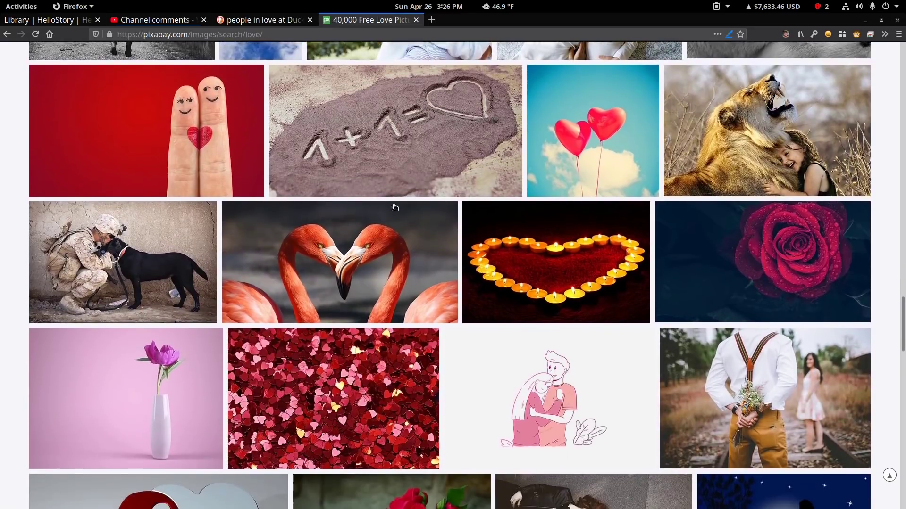
scroll(651, 209, down, 2)
scroll(633, 168, down, 7)
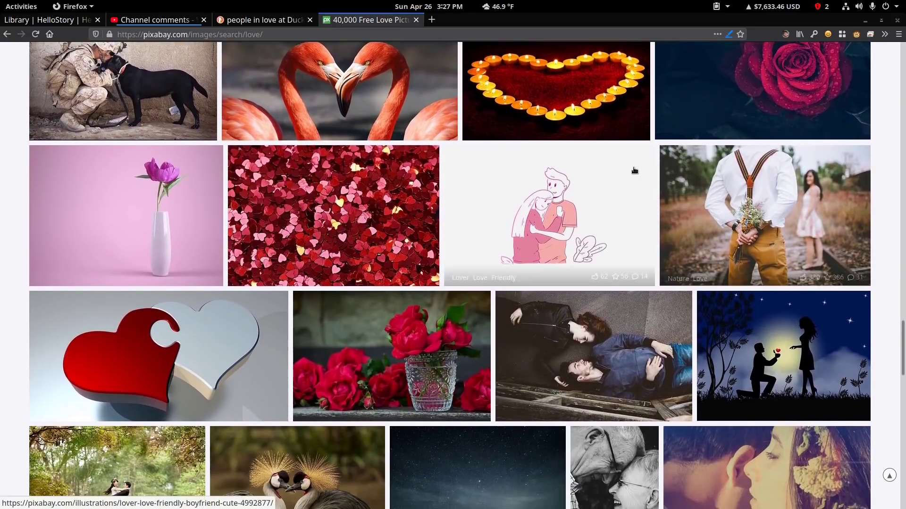
scroll(364, 168, down, 15)
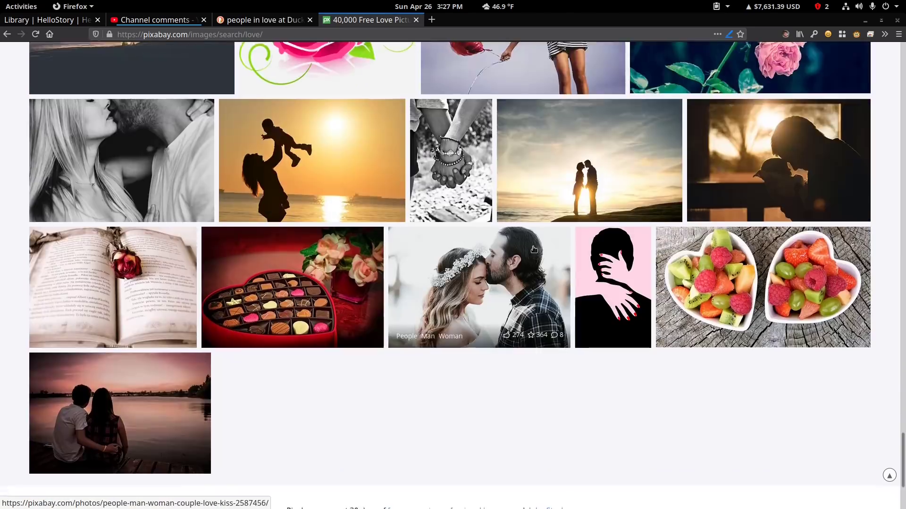
Search Pixabay for couple and preview the sponsored Shutterstock photo of the smiling couple before returning to the results.
scroll(450, 251, up, 20)
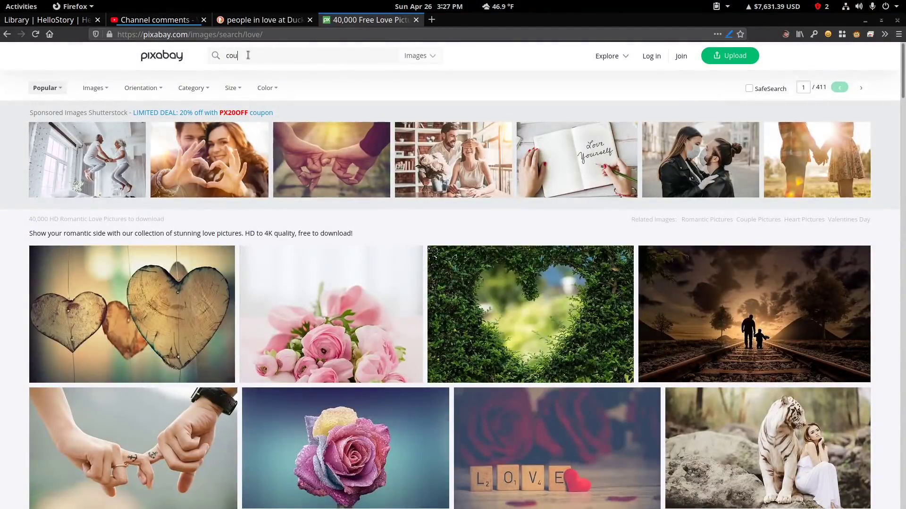
key(Return)
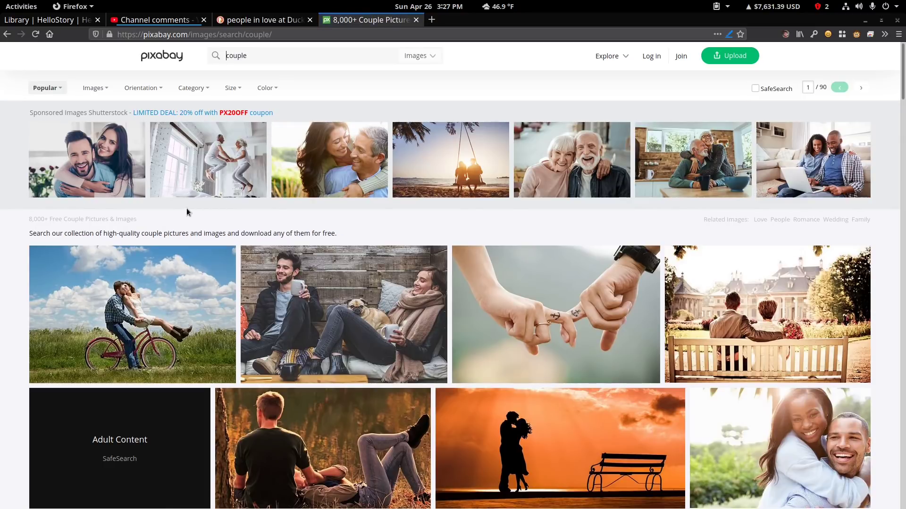
click(104, 168)
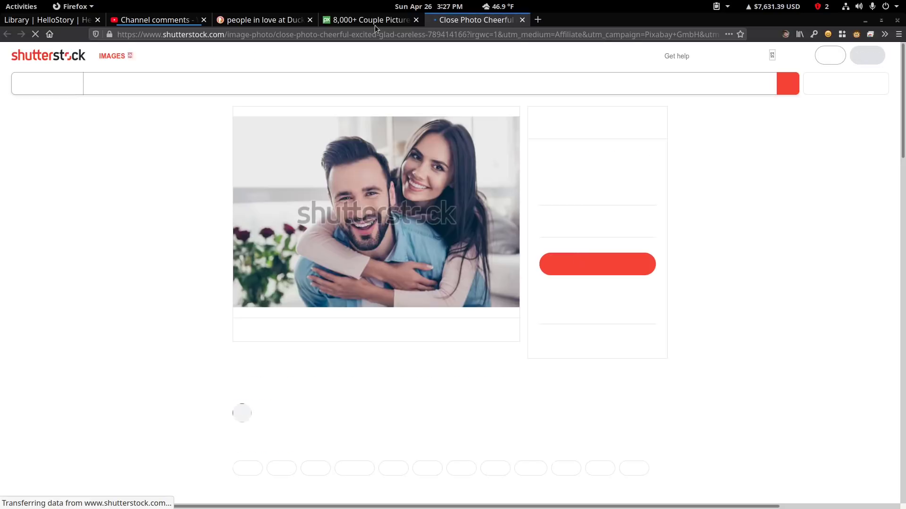
click(375, 19)
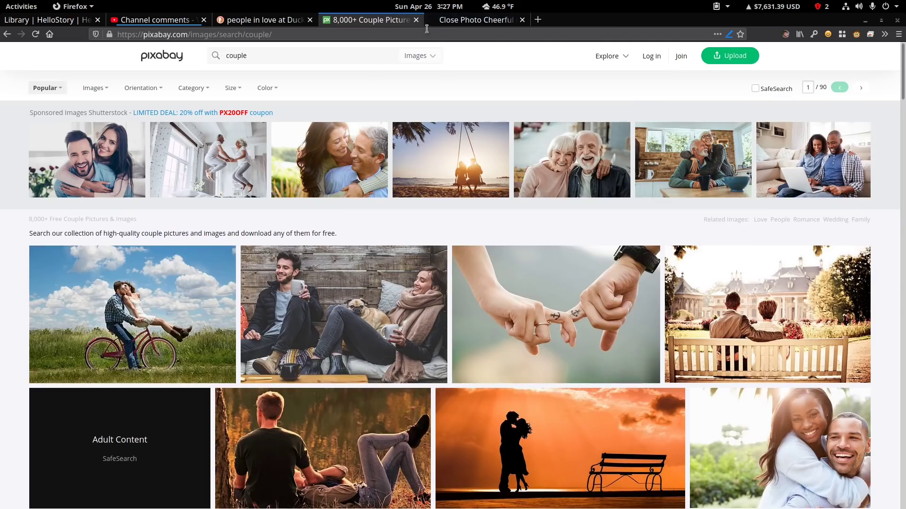
Preview the Pixabay photo of the happy couple hugging outdoors and return to the couple results.
scroll(576, 251, down, 4)
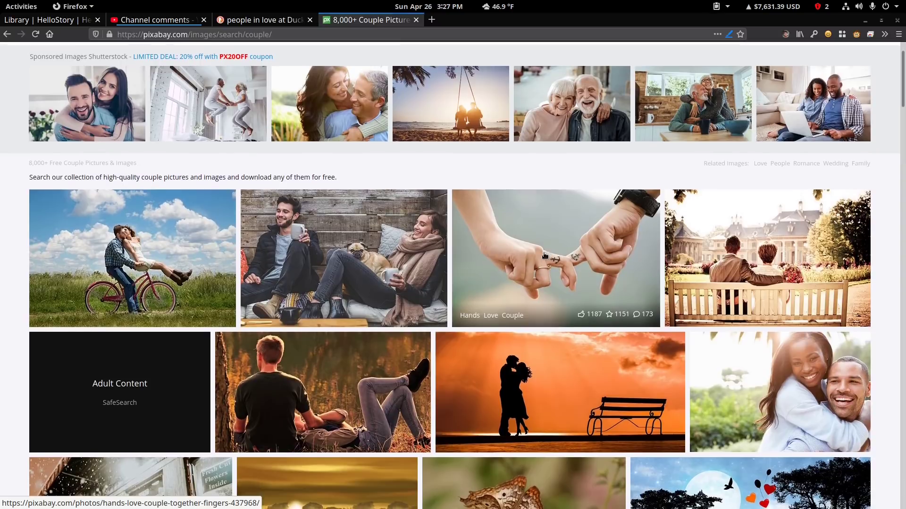
scroll(534, 256, down, 2)
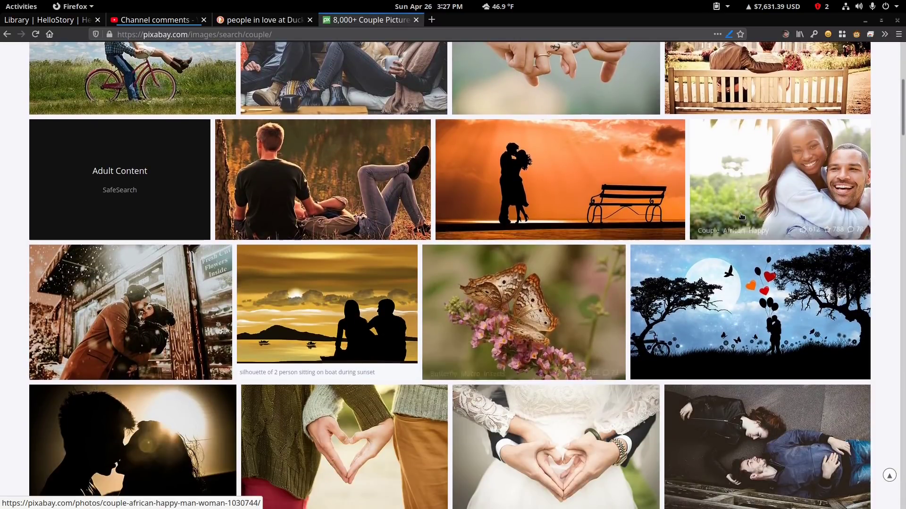
click(760, 190)
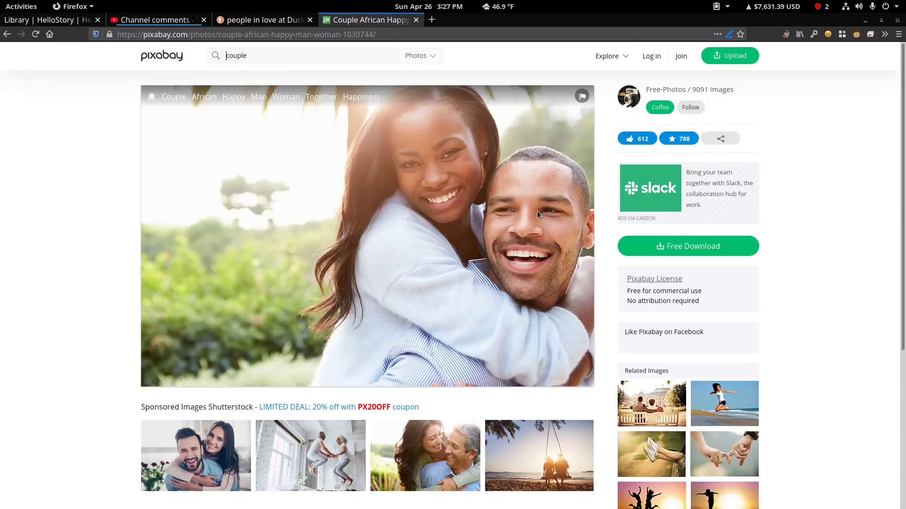
key(alt+Left)
Look through the Pixabay couple results and preview the photo of the couple on a bicycle before returning to the results.
scroll(398, 277, down, 3)
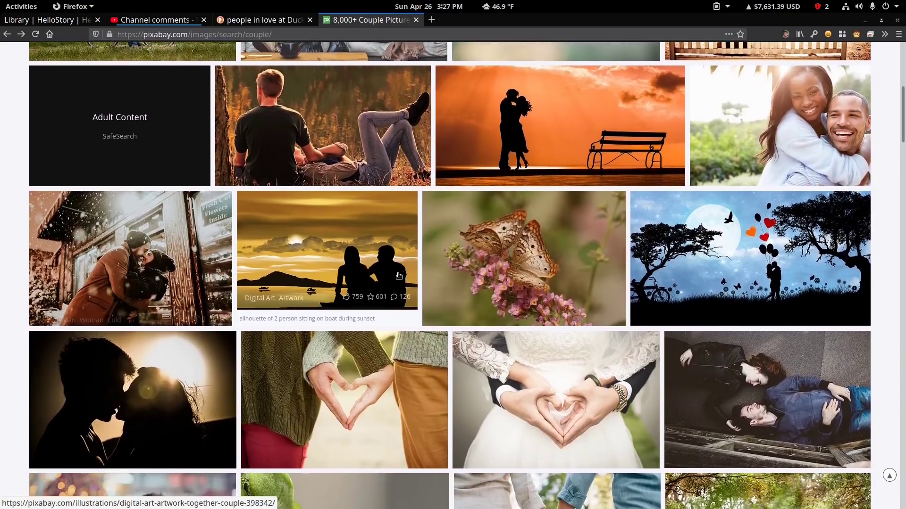
scroll(398, 277, down, 5)
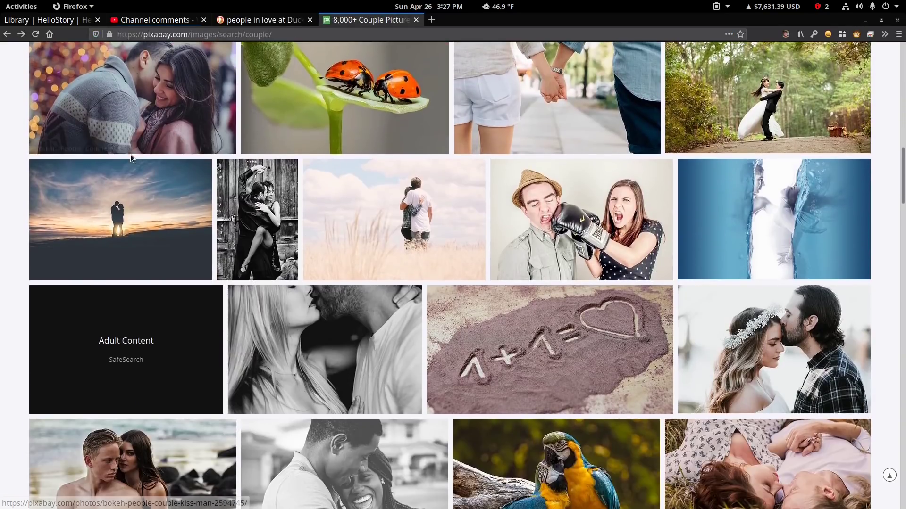
scroll(129, 145, down, 4)
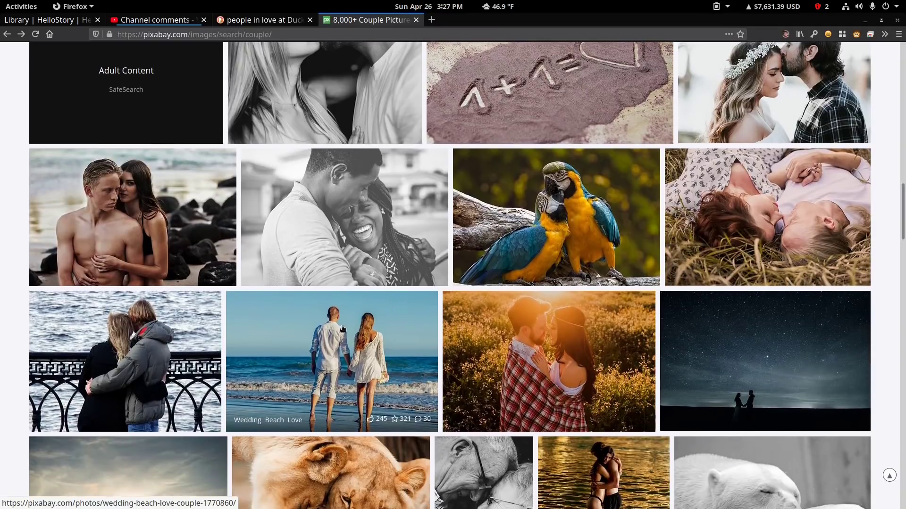
scroll(354, 330, down, 4)
scroll(355, 331, down, 10)
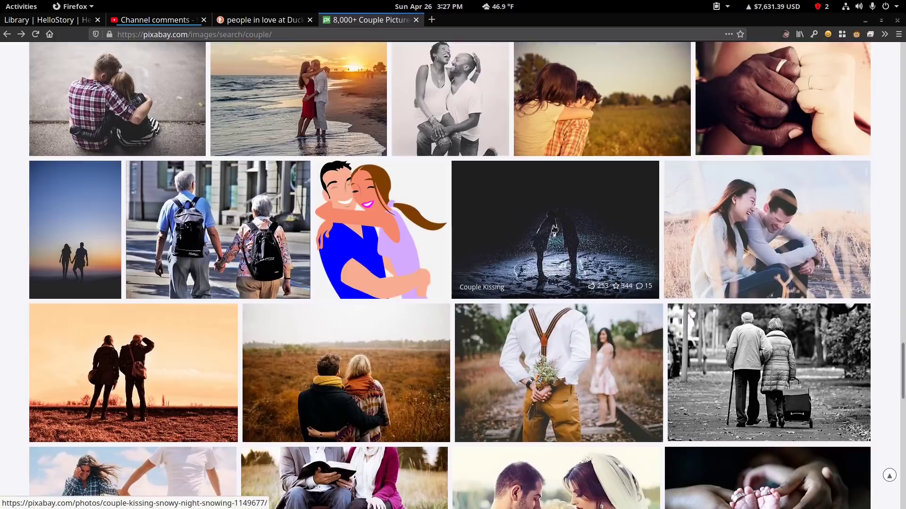
scroll(542, 228, down, 3)
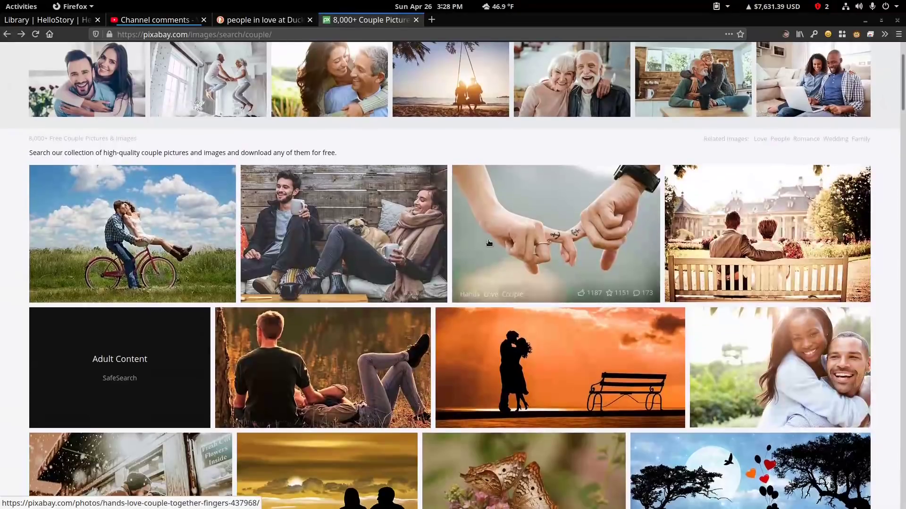
scroll(371, 246, down, 2)
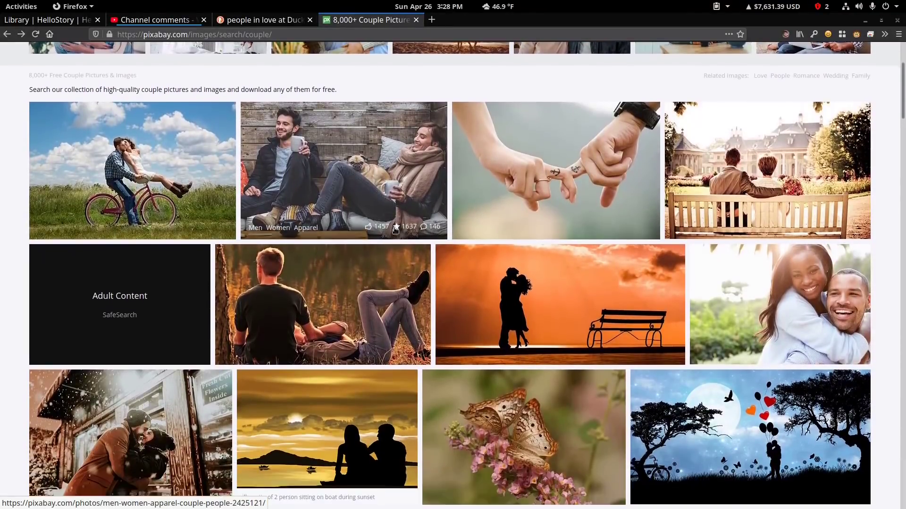
scroll(366, 250, down, 1)
scroll(351, 248, up, 1)
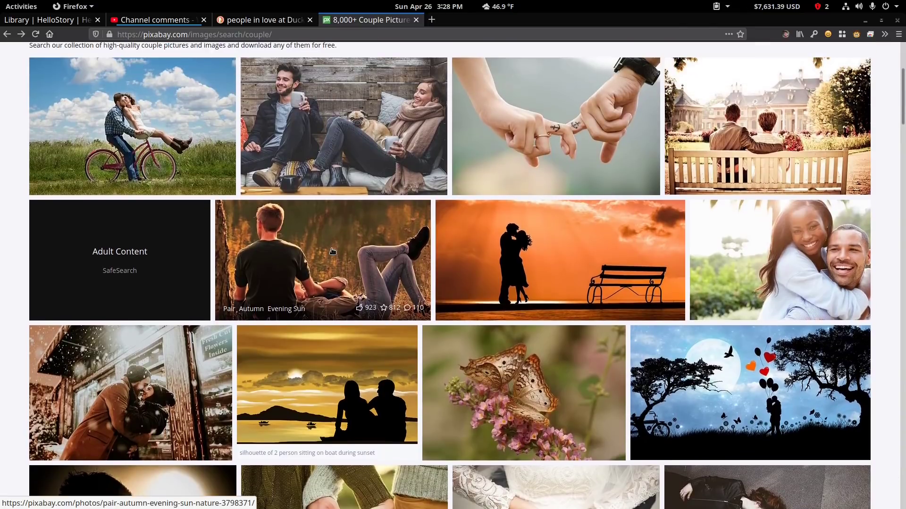
click(222, 175)
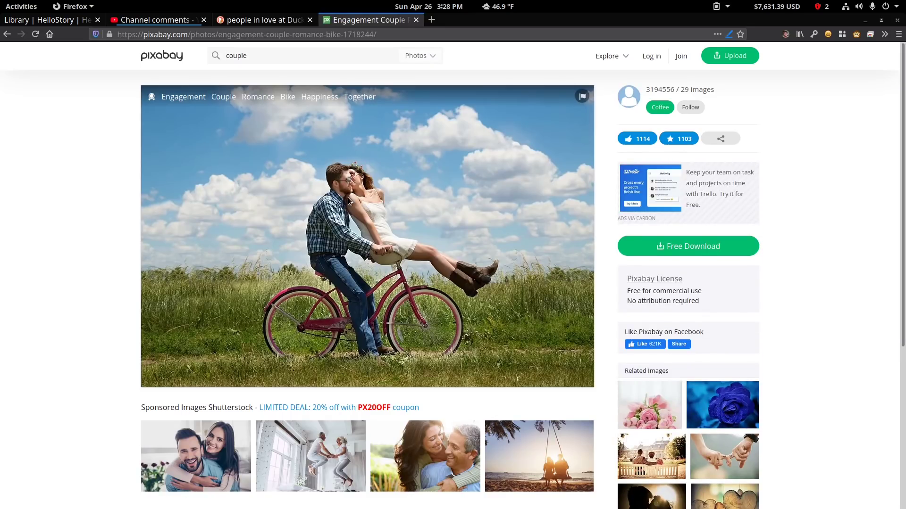
key(alt+Left)
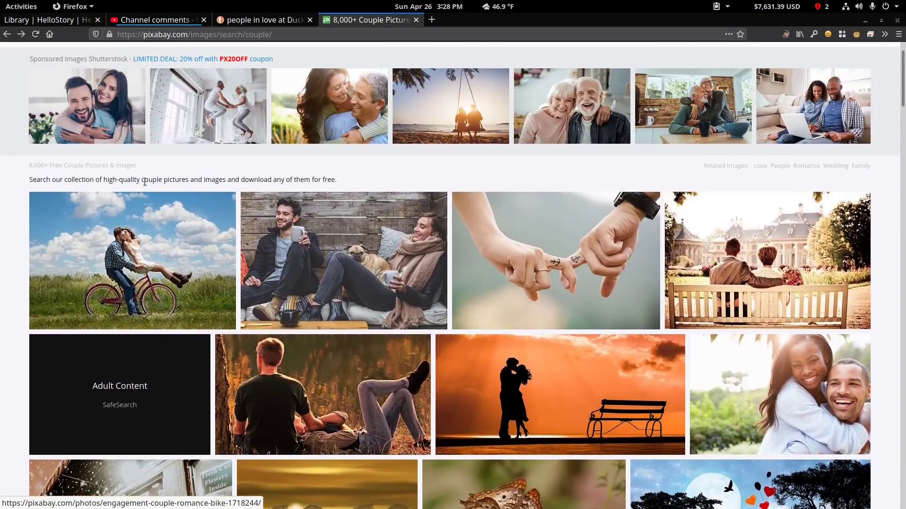
Open the page of the couple-on-a-bicycle photo and try to download it at 5760×3840.
click(158, 207)
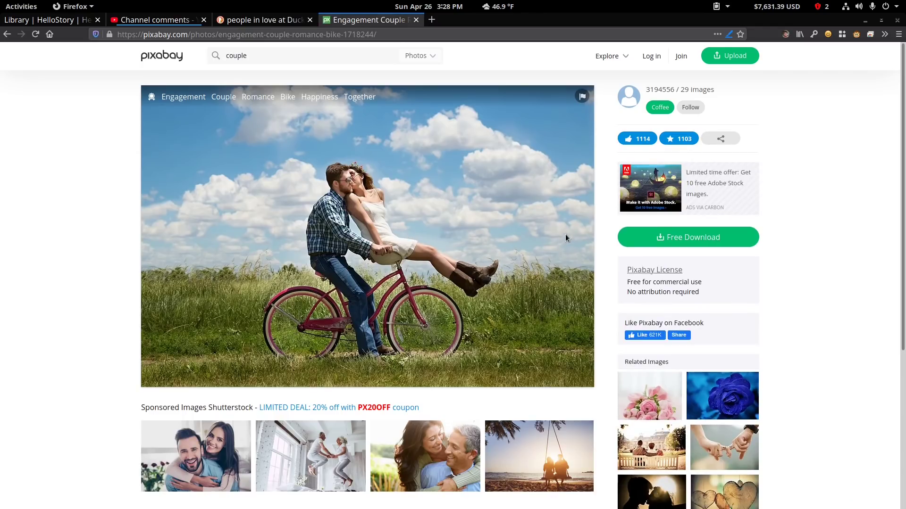
click(655, 240)
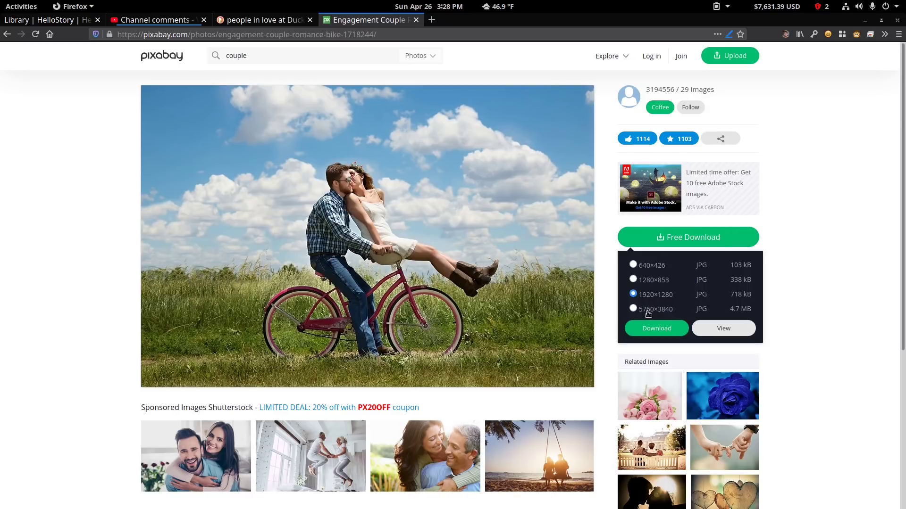
click(672, 330)
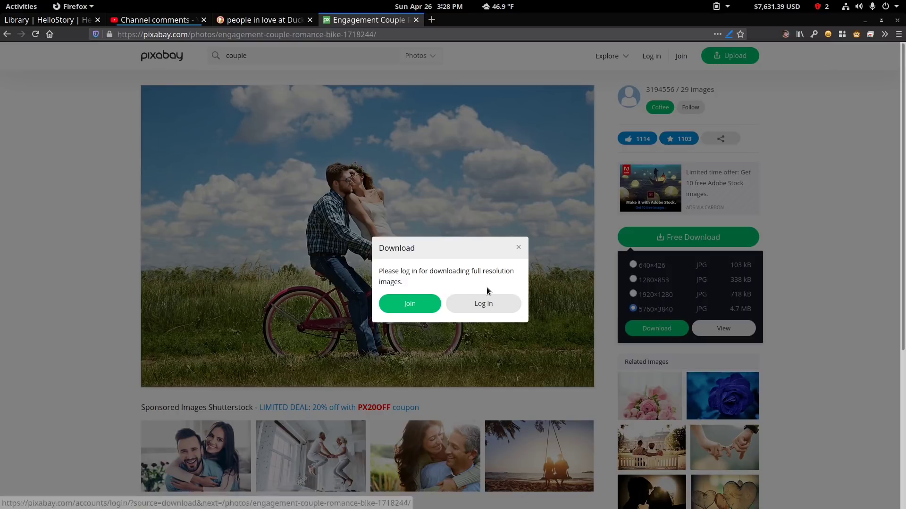
click(519, 247)
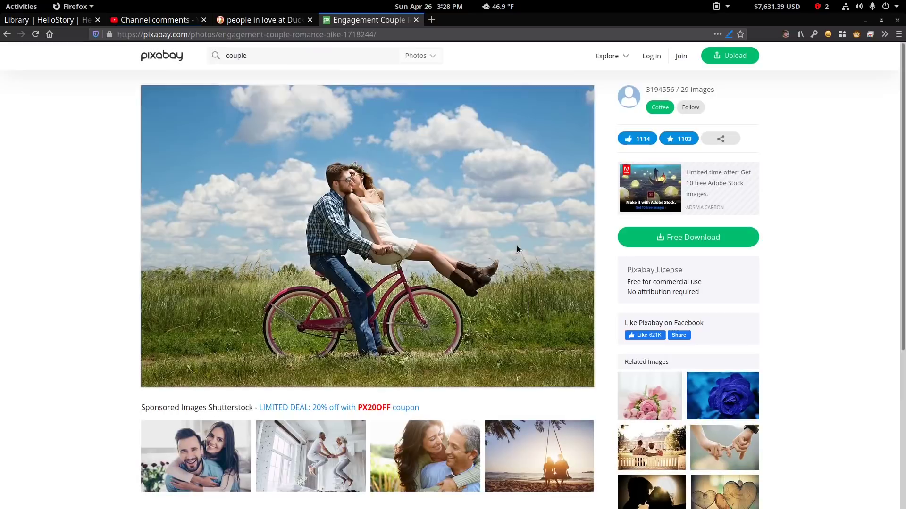
Download the couple-on-a-bicycle photo at 1920×1280 and save it as a file.
click(659, 243)
click(667, 332)
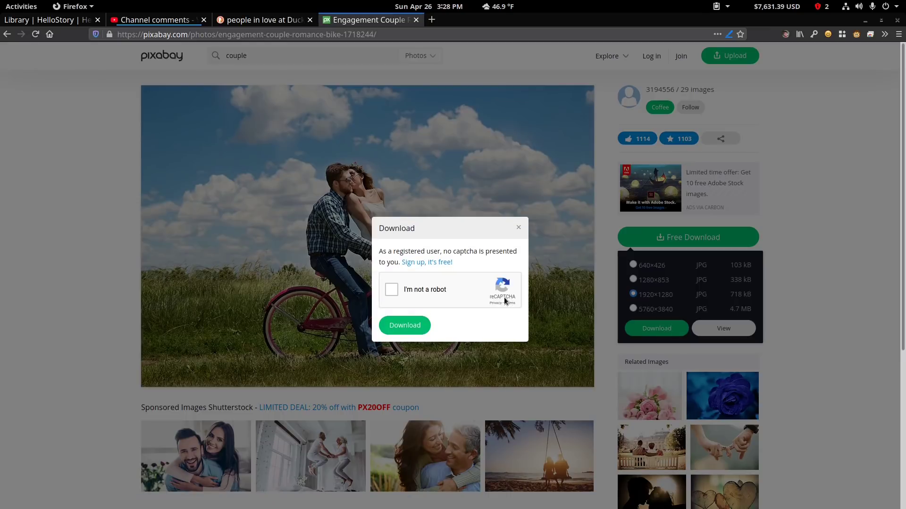
click(405, 327)
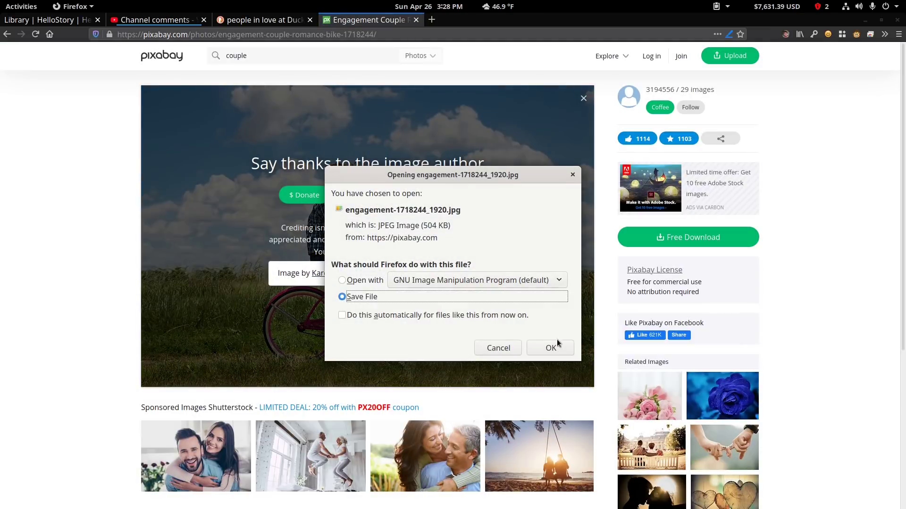
click(551, 348)
Open the downloaded engagement-1718244_1920.jpg and switch to it in GIMP.
click(783, 36)
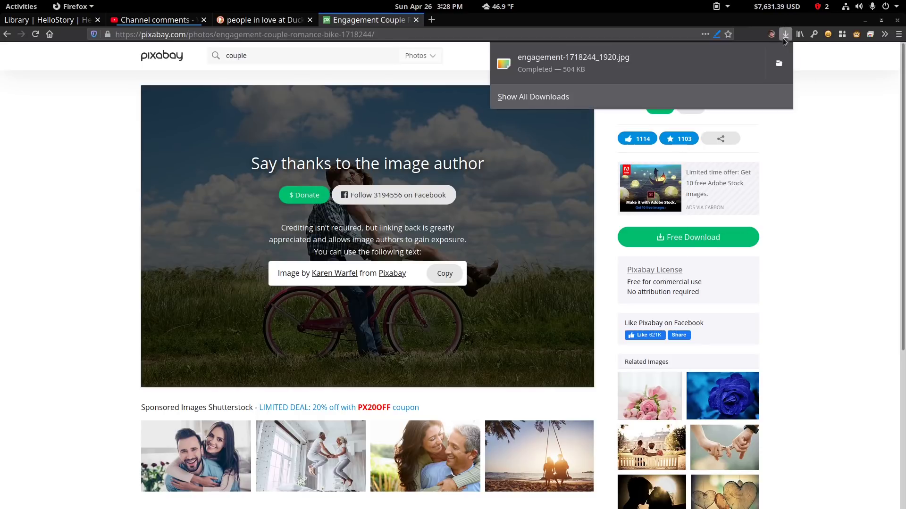
click(637, 75)
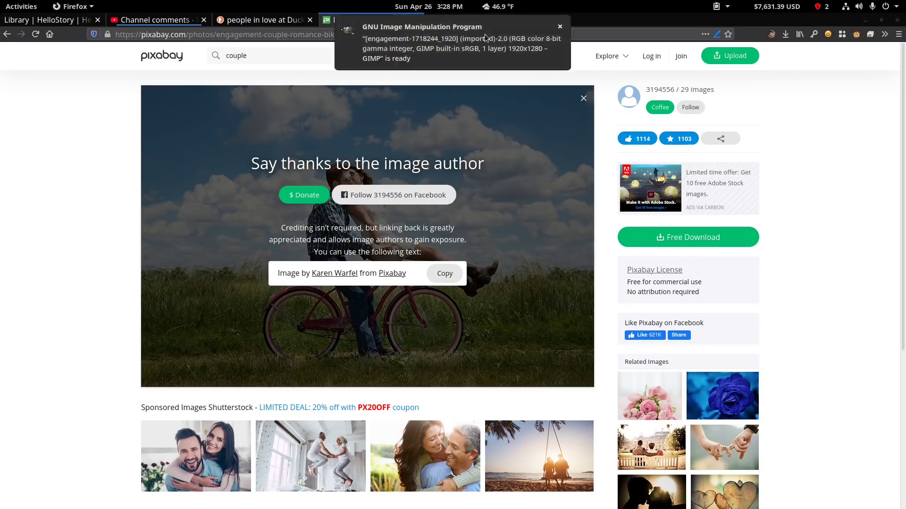
click(543, 61)
Examine the couple and the bicycle up close and as a whole to judge how to cut them out.
scroll(536, 261, up, 3)
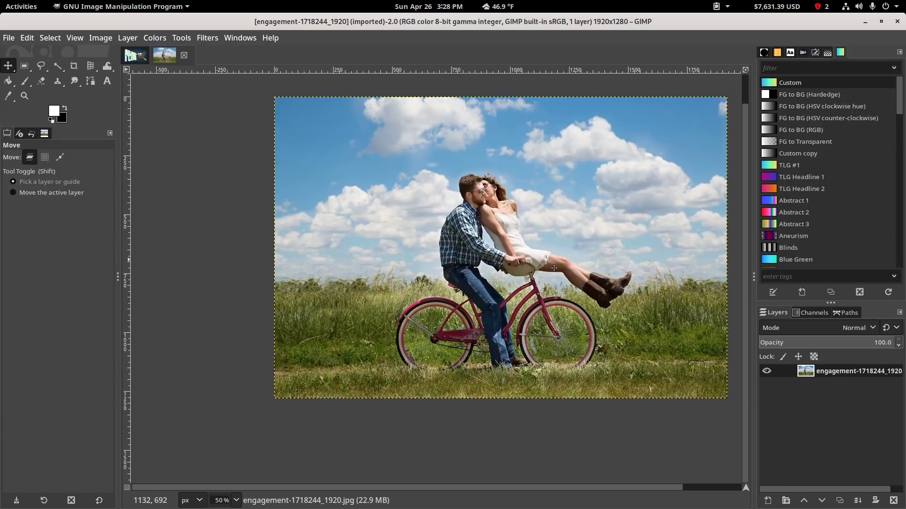
scroll(499, 271, down, 2)
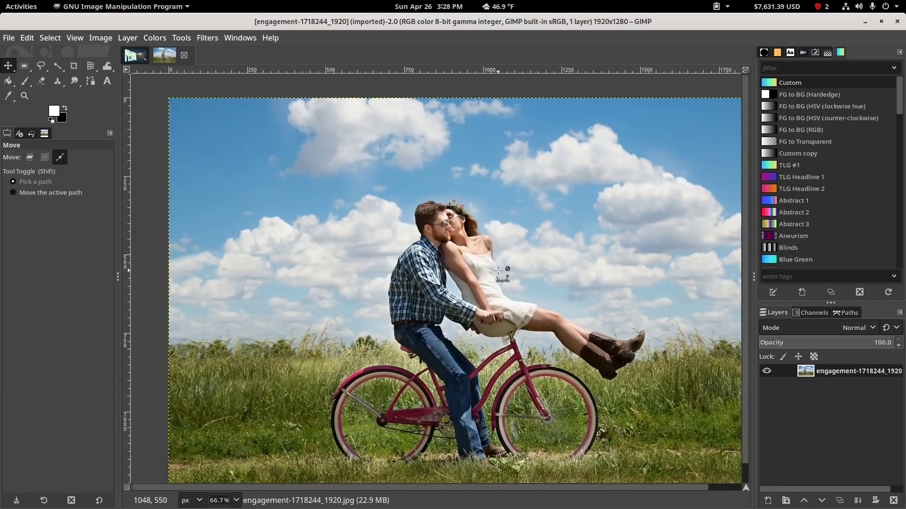
scroll(499, 271, up, 2)
drag(499, 272, 469, 259)
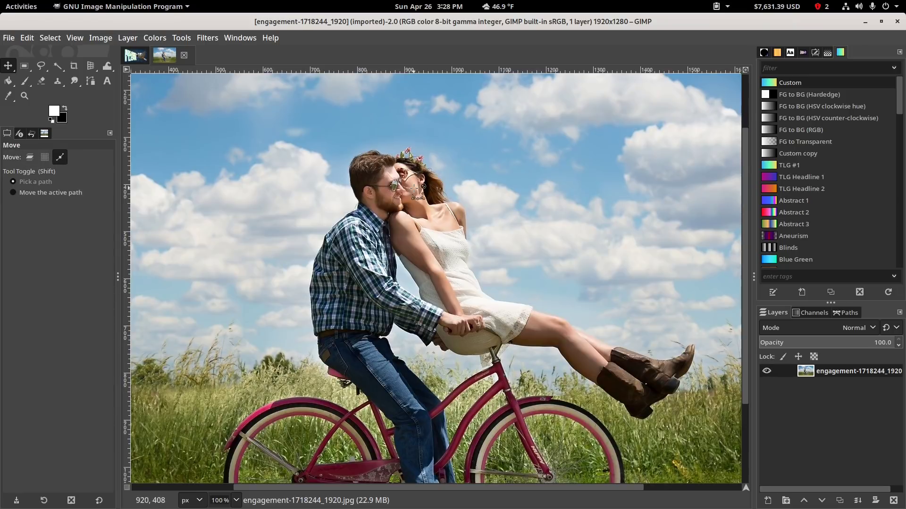
scroll(459, 241, up, 5)
scroll(375, 301, down, 2)
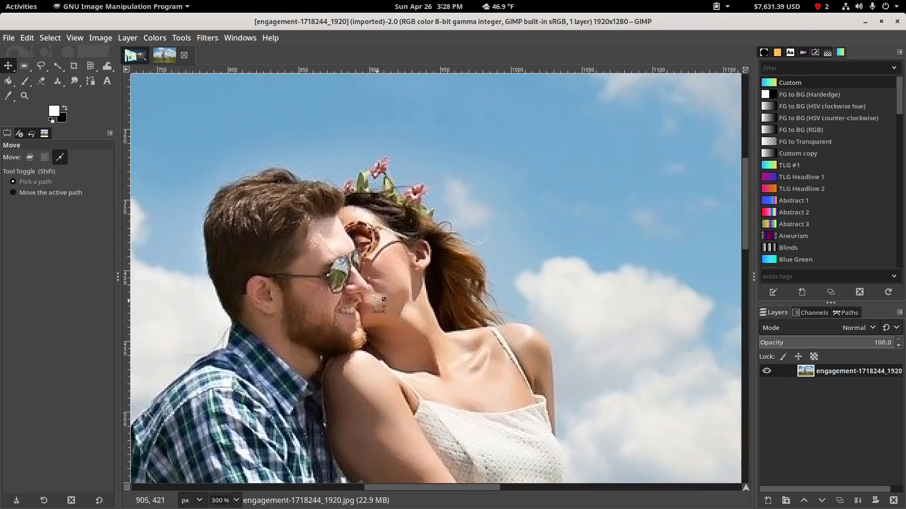
scroll(315, 255, down, 5)
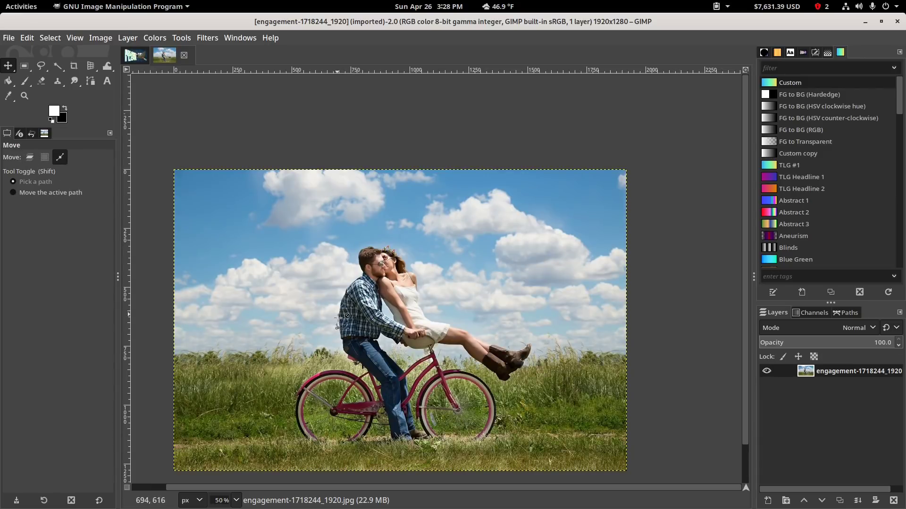
scroll(354, 368, up, 4)
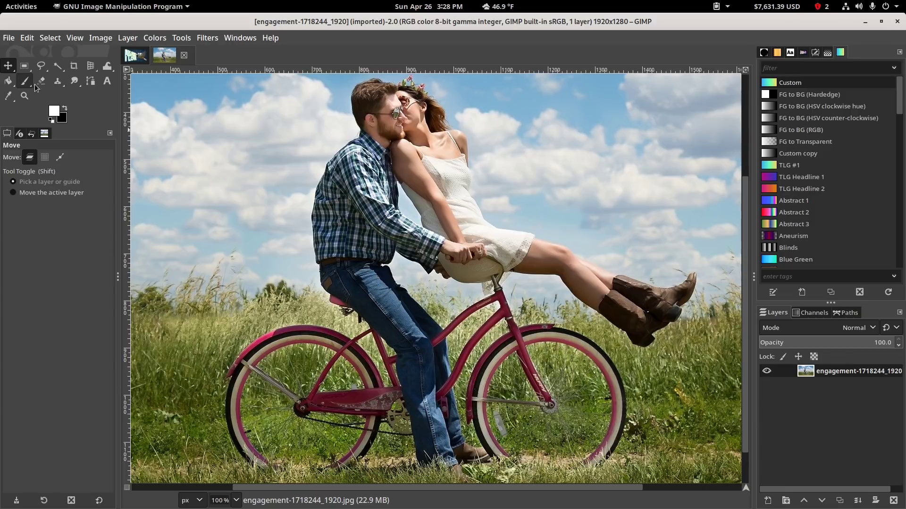
scroll(368, 203, up, 3)
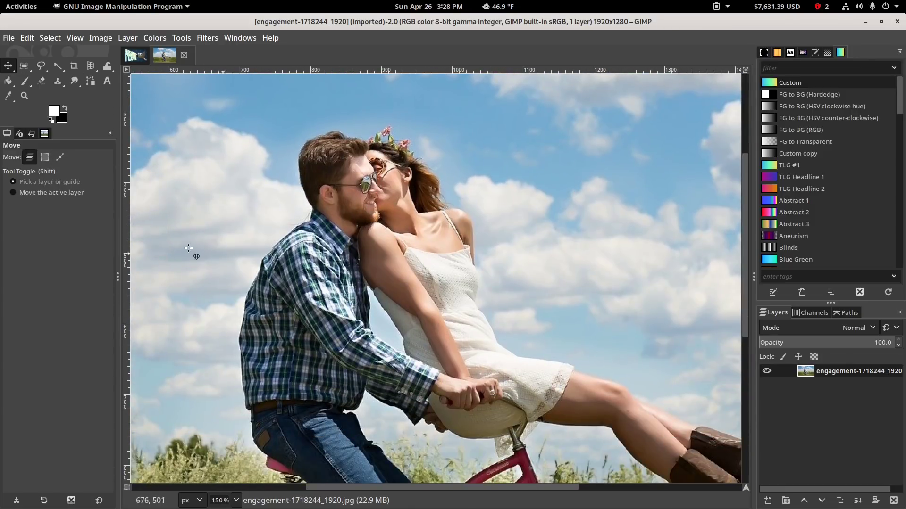
scroll(189, 248, down, 3)
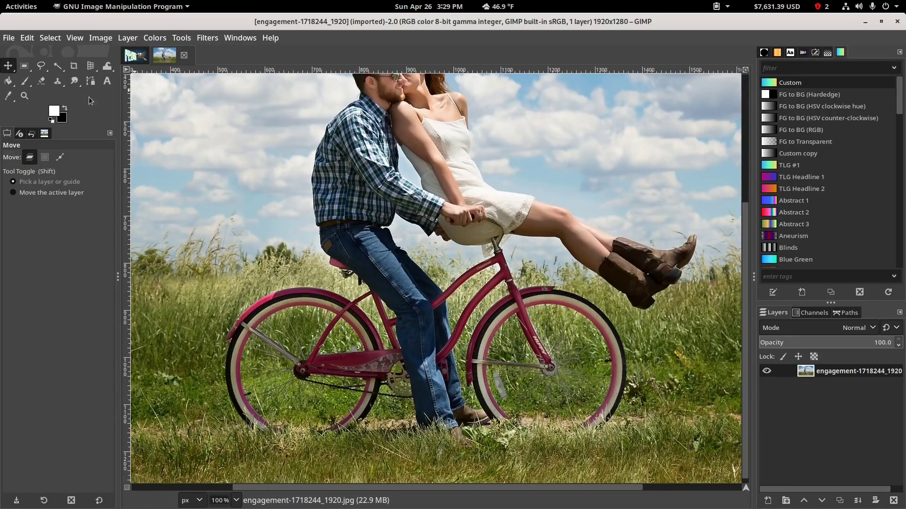
Start a path with the Paths tool behind the man's thigh, tracing around the bicycle seat and up his jeans toward the belt.
click(89, 82)
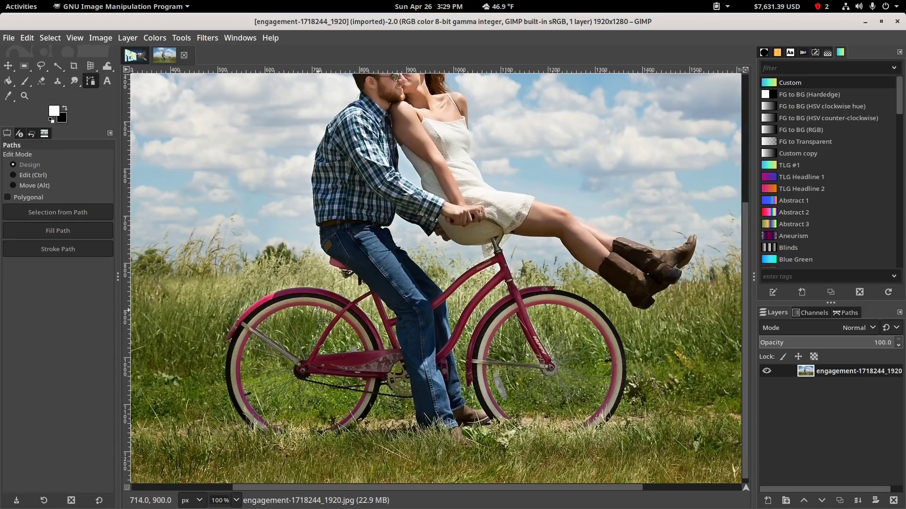
scroll(321, 303, up, 2)
scroll(384, 323, up, 3)
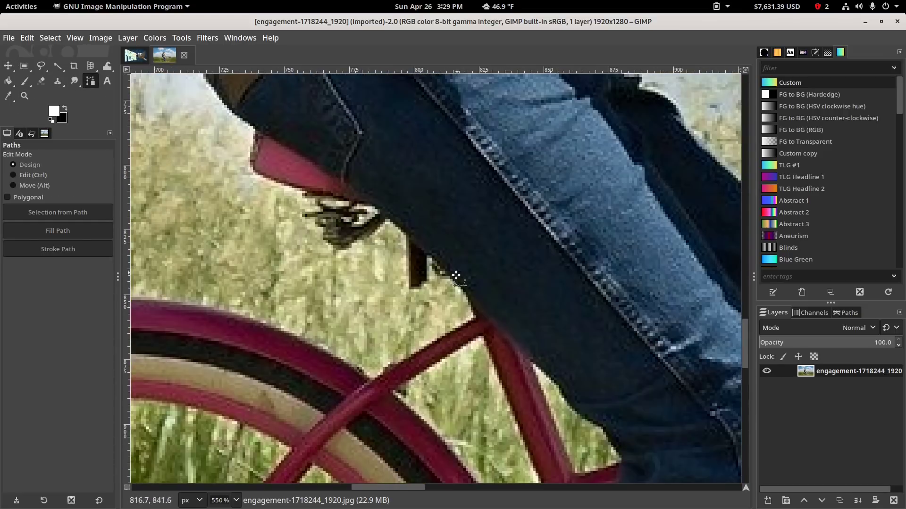
click(456, 279)
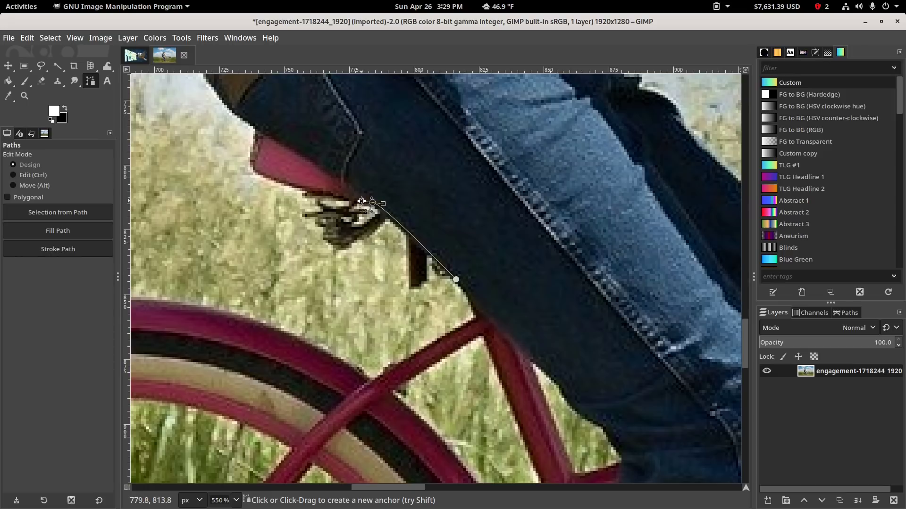
drag(254, 175, 258, 173)
drag(259, 117, 319, 238)
drag(280, 201, 290, 284)
scroll(284, 197, up, 3)
scroll(278, 176, down, 3)
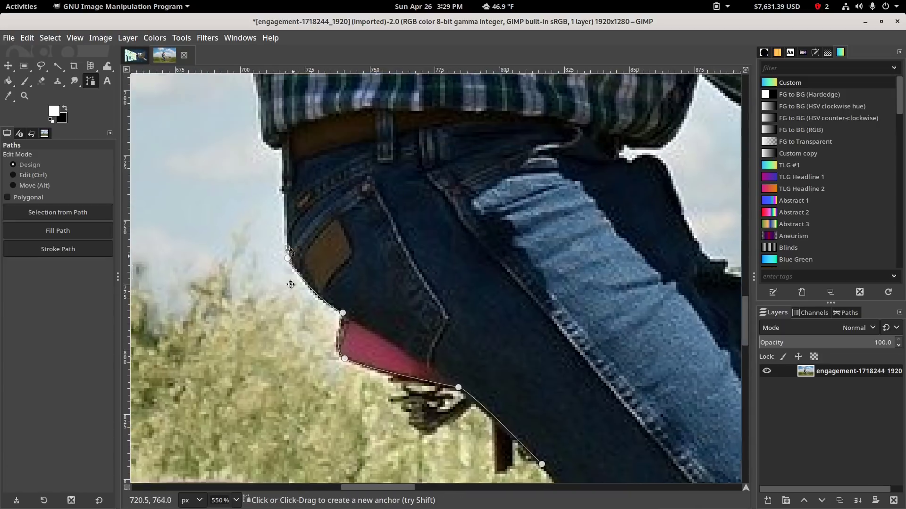
scroll(291, 284, up, 2)
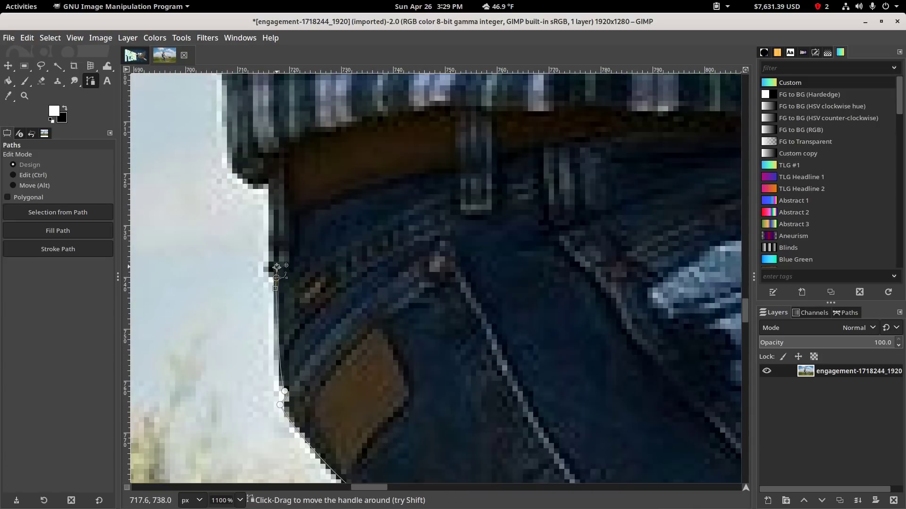
Extend the path up the back of the man's jeans waistband and around the lower rear corner of his plaid shirt.
click(274, 259)
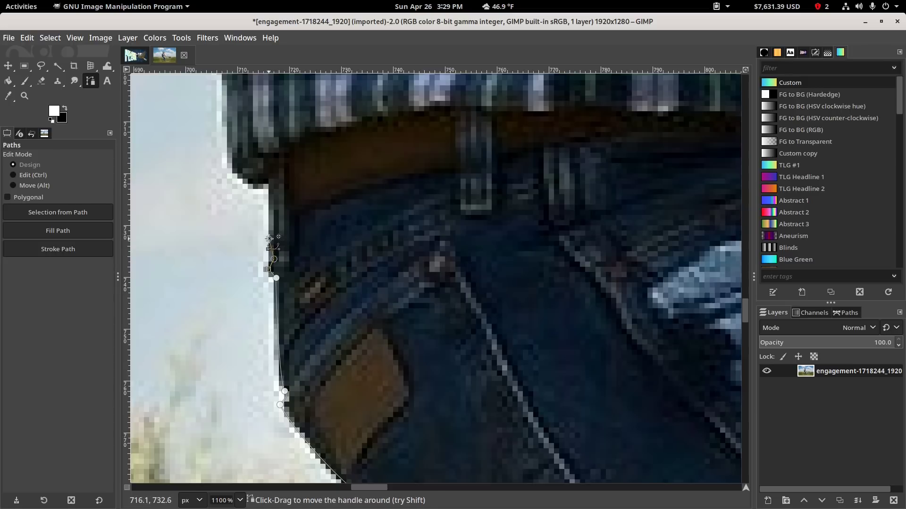
click(274, 183)
scroll(264, 198, up, 2)
scroll(264, 198, left, 1)
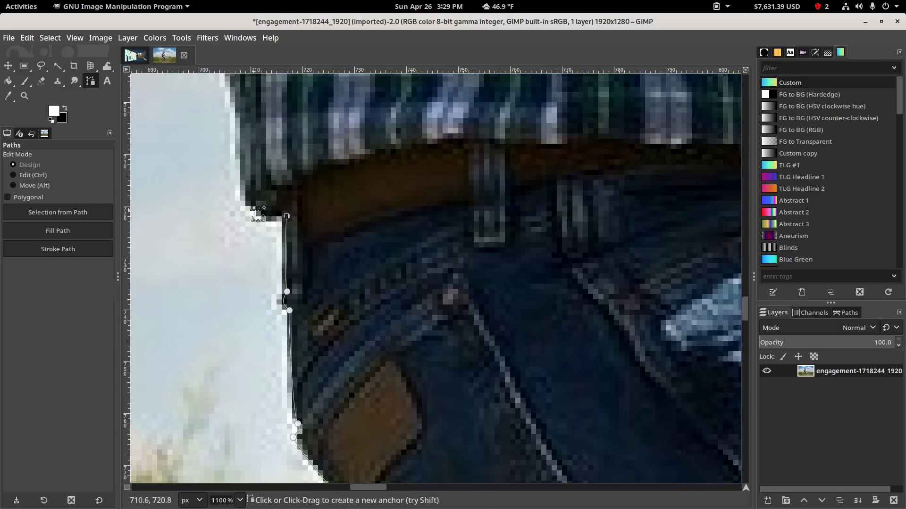
drag(253, 209, 244, 195)
Trace the path up the back edge of the plaid shirt from the hem towards the shoulder.
drag(239, 155, 238, 117)
drag(224, 100, 274, 403)
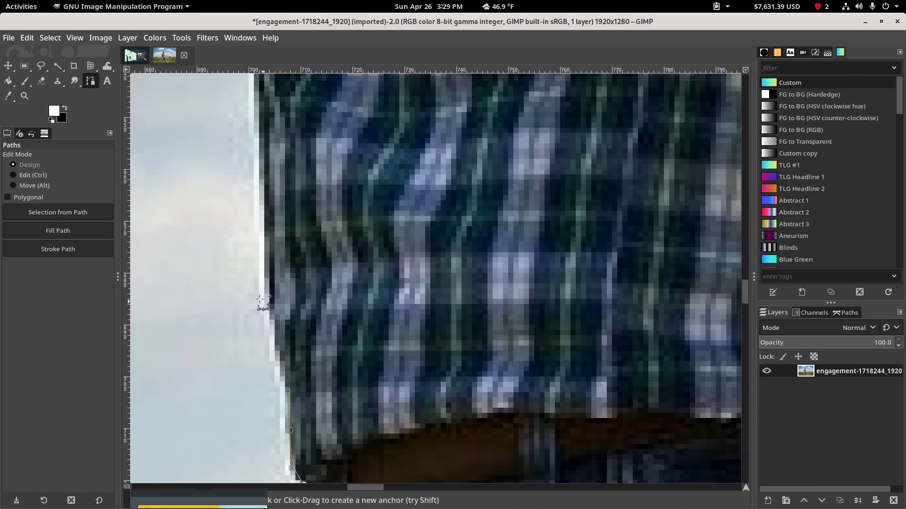
drag(269, 317, 260, 285)
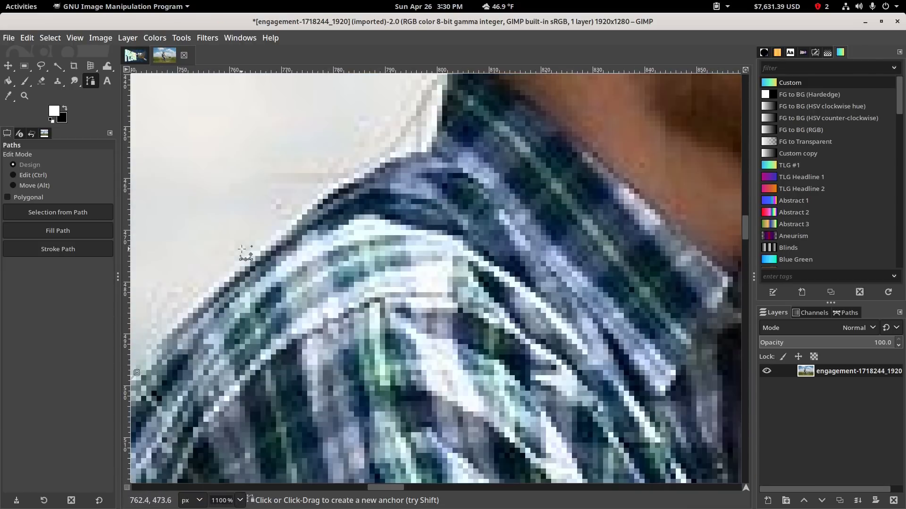
drag(256, 308, 345, 279)
key(minus)
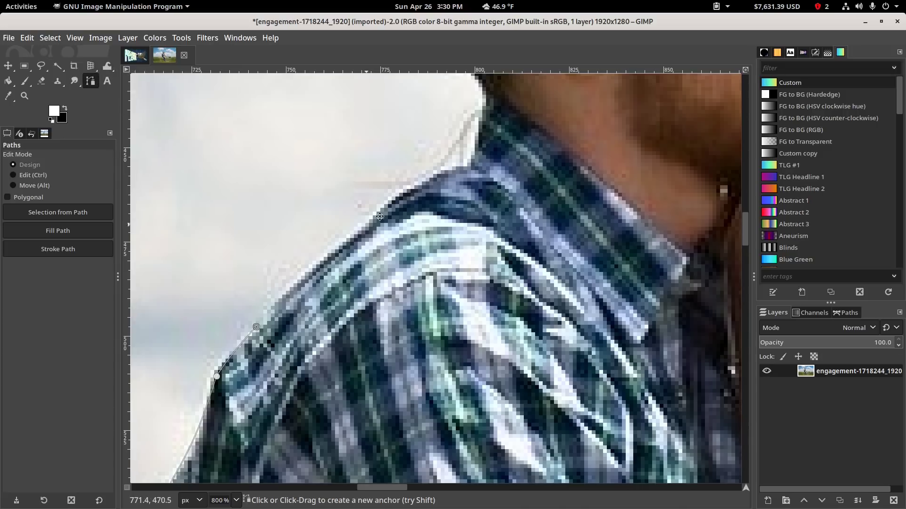
Add a curved path segment along the upper slope of the man's shoulder.
drag(290, 296, 334, 244)
scroll(333, 246, up, 1)
scroll(326, 256, up, 2)
drag(348, 332, 348, 252)
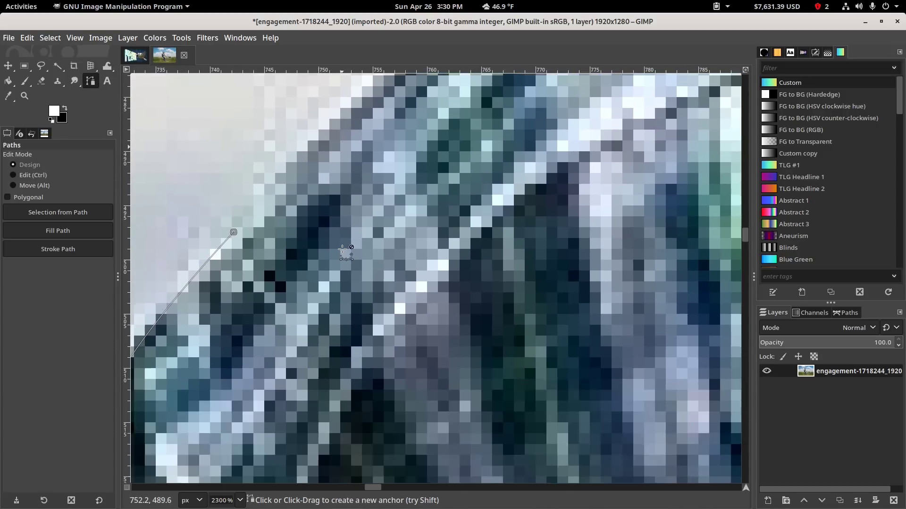
scroll(347, 251, down, 3)
drag(331, 283, 312, 339)
scroll(346, 197, up, 1)
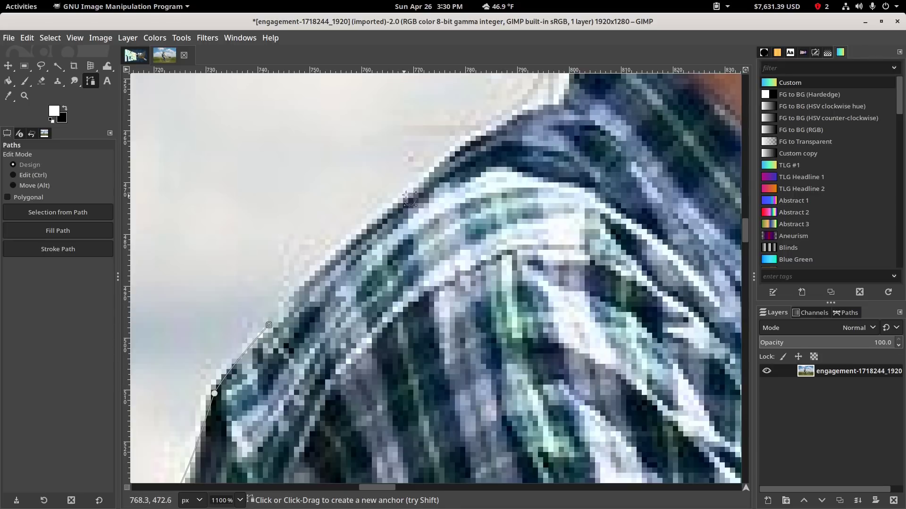
drag(411, 190, 473, 139)
Continue the path over the top of the shoulder to the point where the shirt meets the collar.
scroll(475, 137, down, 4)
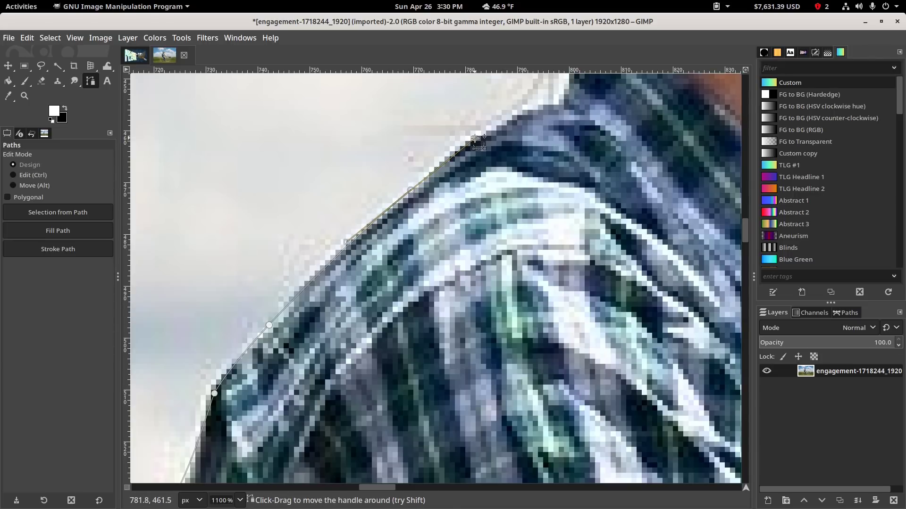
scroll(334, 250, up, 2)
scroll(333, 251, down, 8)
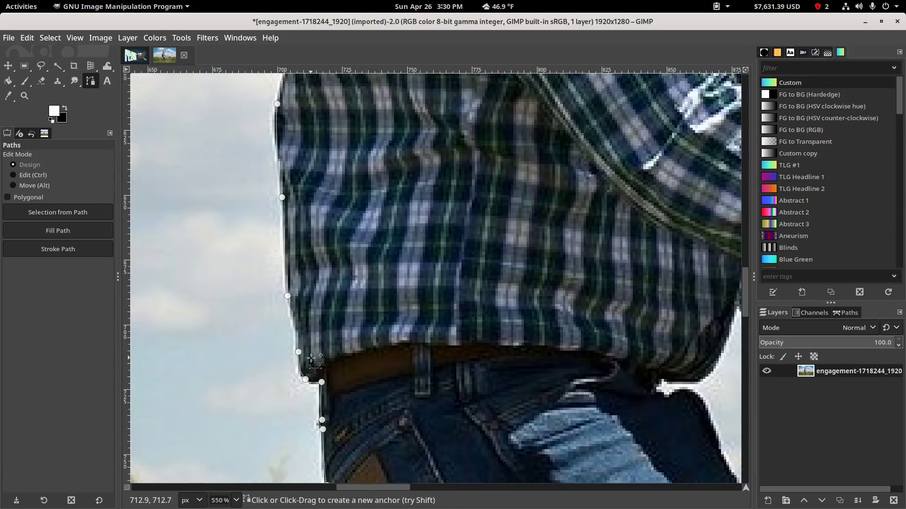
scroll(357, 431, down, 6)
scroll(491, 332, up, 12)
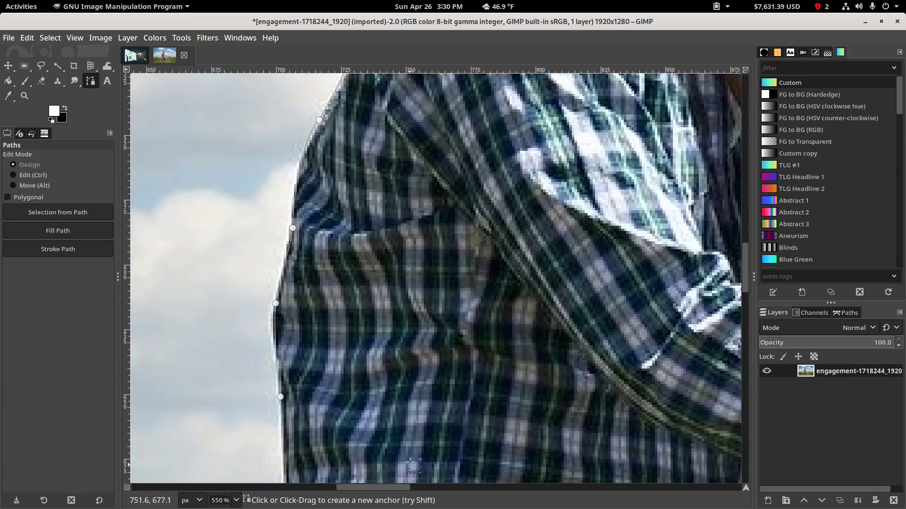
drag(427, 81, 398, 333)
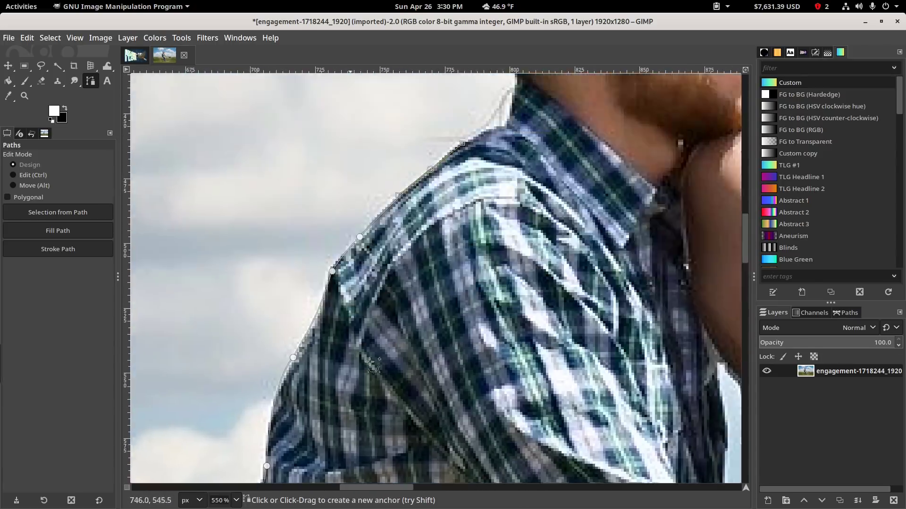
scroll(433, 179, up, 3)
drag(473, 154, 381, 329)
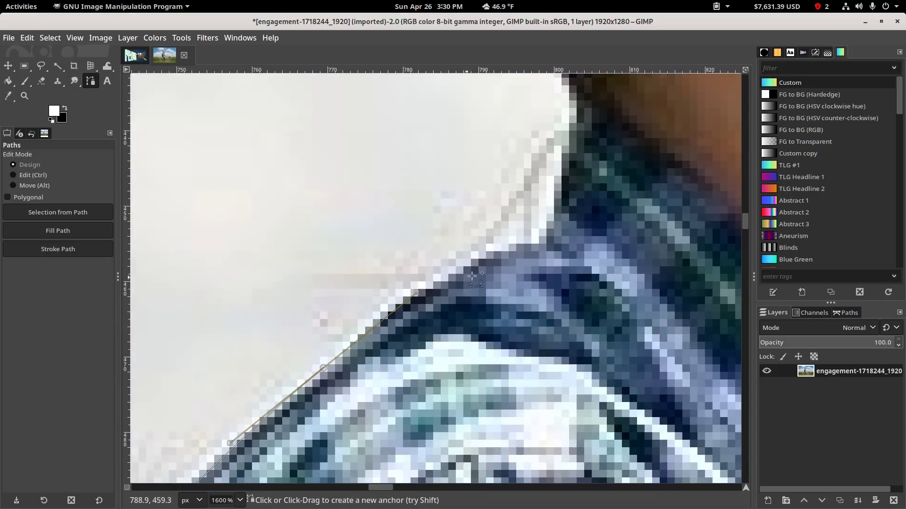
drag(543, 240, 536, 195)
scroll(533, 193, down, 4)
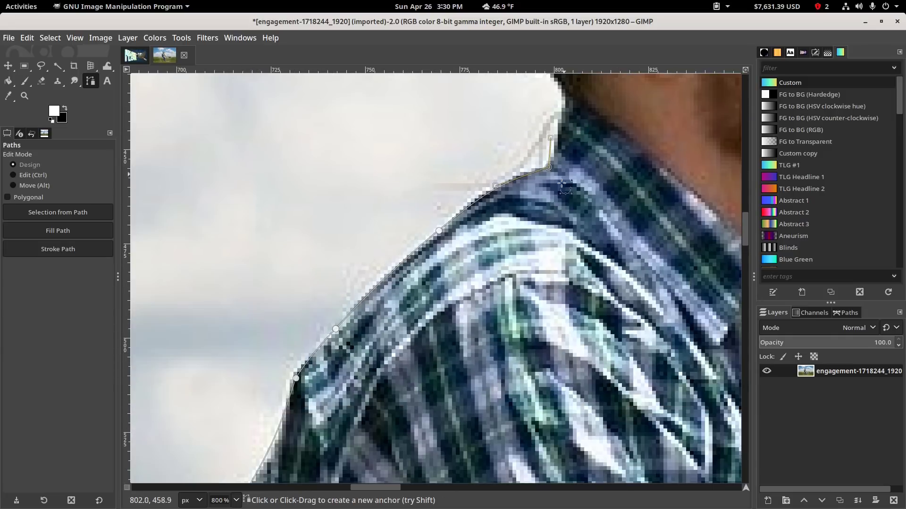
Trace the path up the shirt collar and along the man's nape to the back of his head.
scroll(528, 193, up, 2)
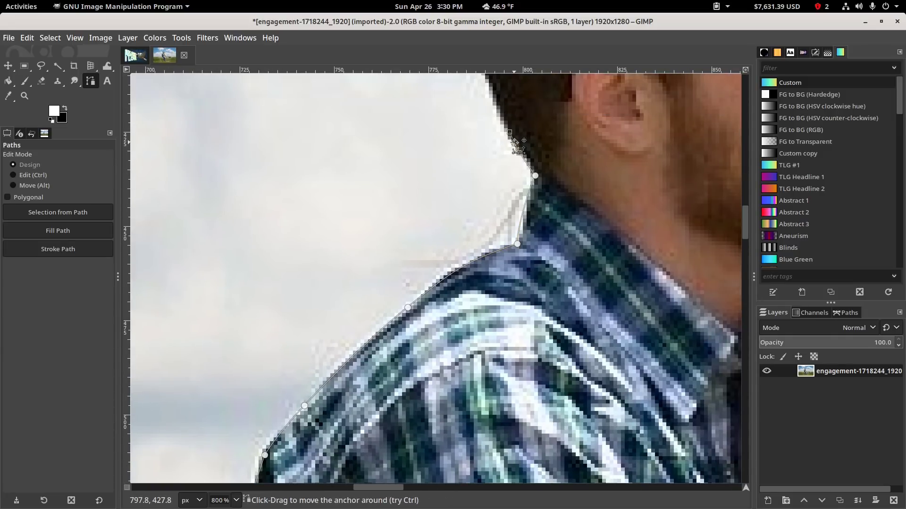
scroll(519, 142, up, 5)
scroll(519, 142, right, 2)
click(416, 279)
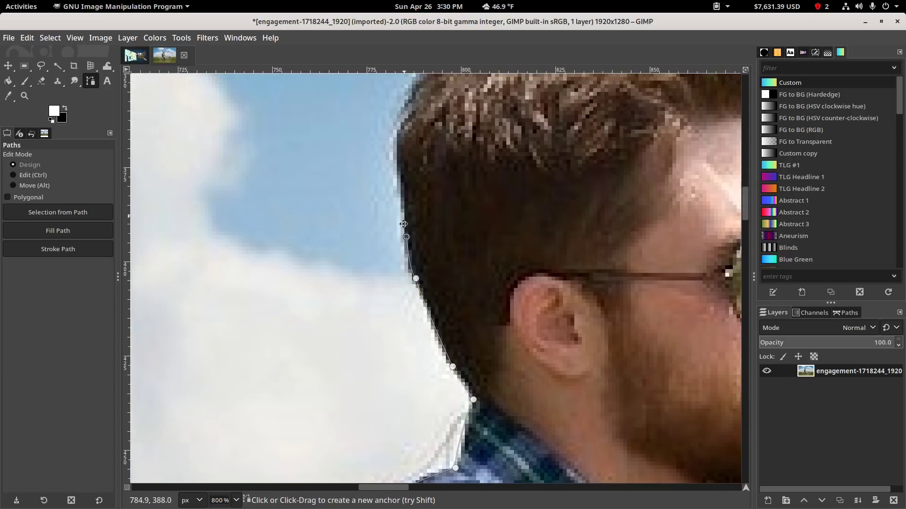
scroll(403, 224, up, 3)
scroll(403, 228, down, 5)
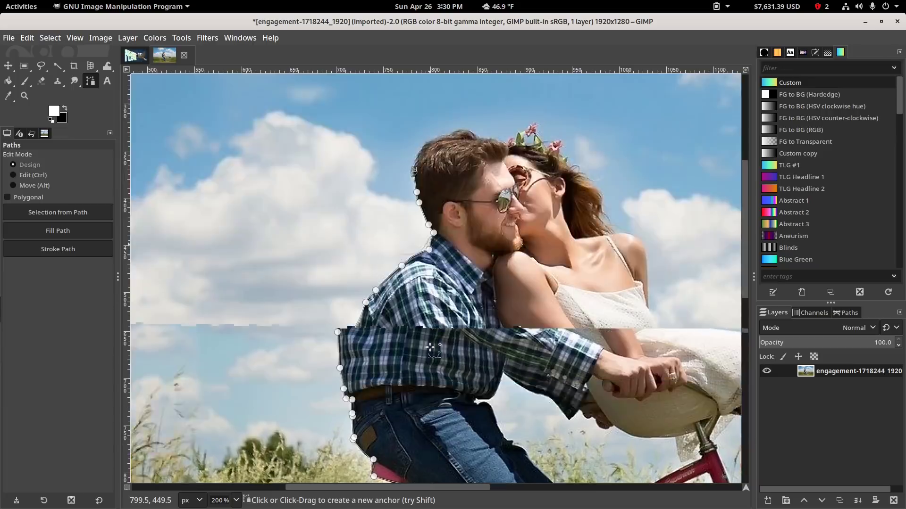
Curve the path around the upper back of the man's head to the start of the hair's crown.
scroll(431, 352, down, 5)
scroll(431, 352, up, 5)
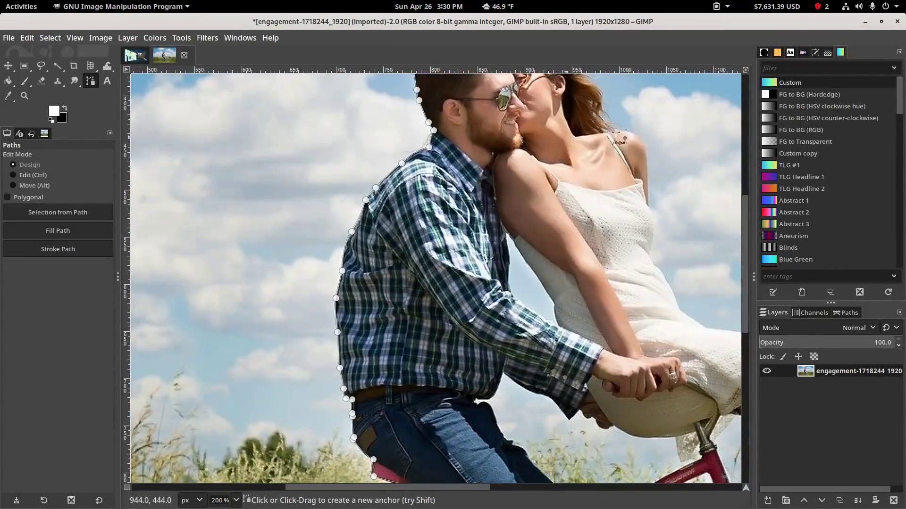
scroll(620, 138, down, 2)
scroll(407, 162, up, 2)
key(ctrl)
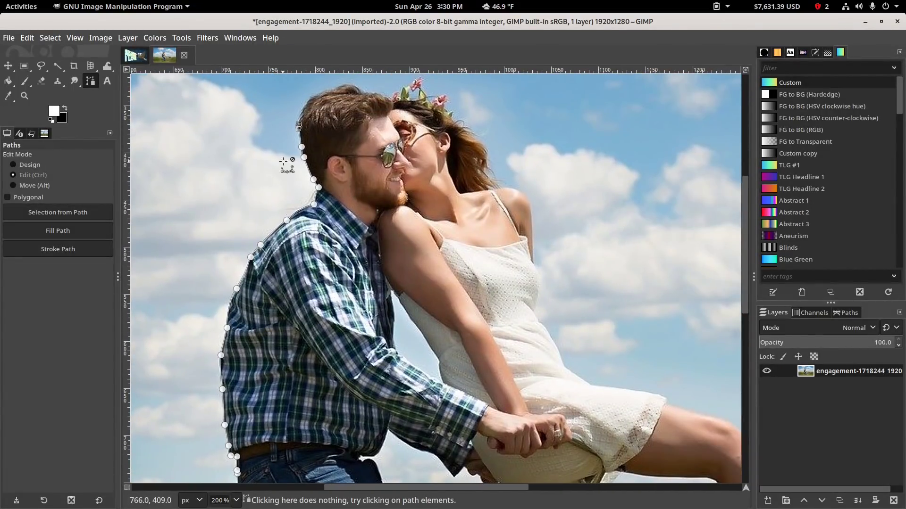
scroll(288, 167, up, 6)
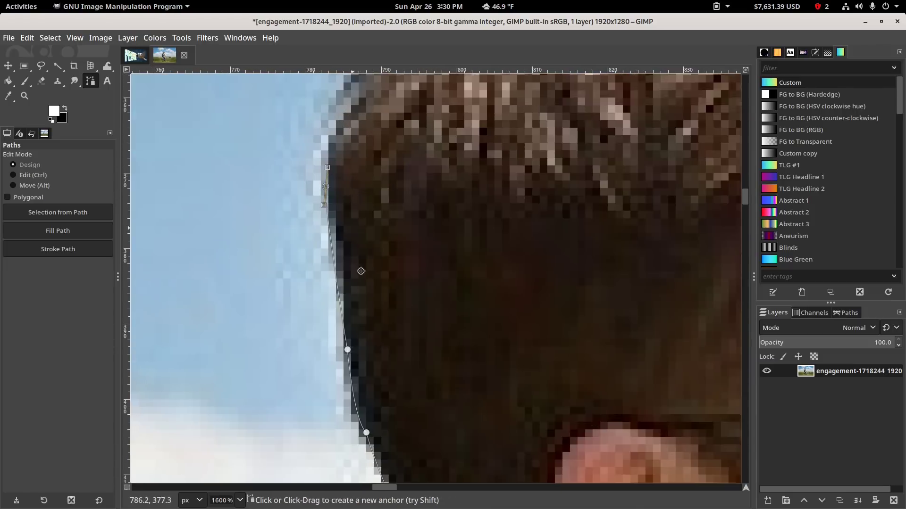
scroll(361, 272, up, 3)
drag(373, 228, 377, 169)
scroll(368, 198, up, 2)
scroll(368, 198, right, 2)
drag(366, 227, 393, 218)
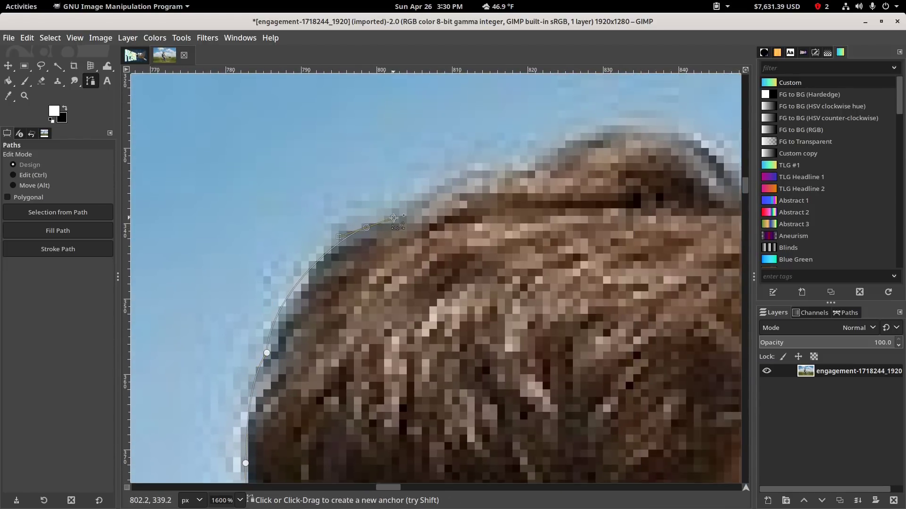
Follow the top of the man's hair with curved path segments, including the raised tuft.
scroll(388, 228, up, 2)
scroll(388, 228, right, 3)
drag(349, 267, 368, 264)
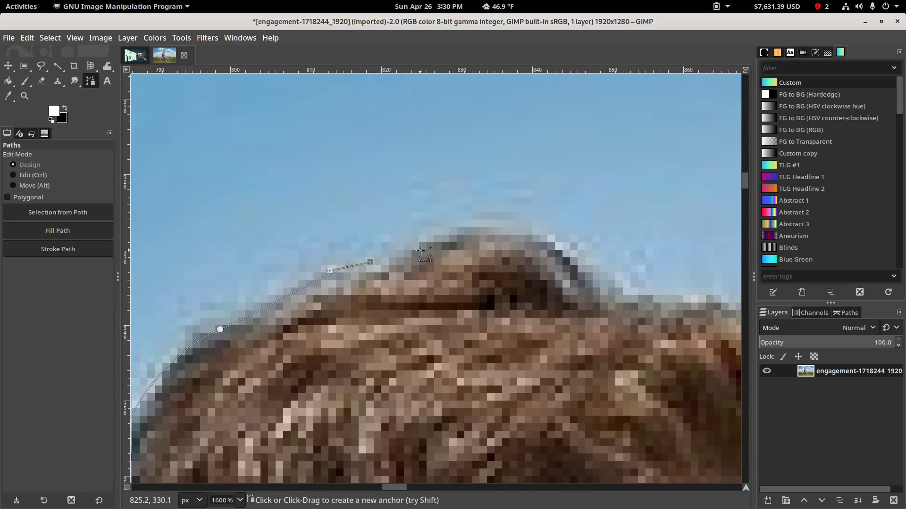
drag(437, 235, 468, 213)
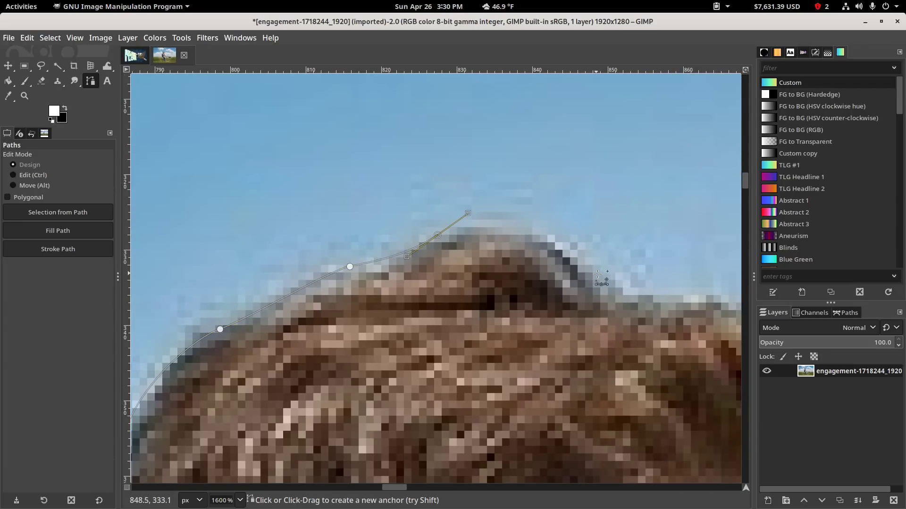
drag(602, 277, 654, 295)
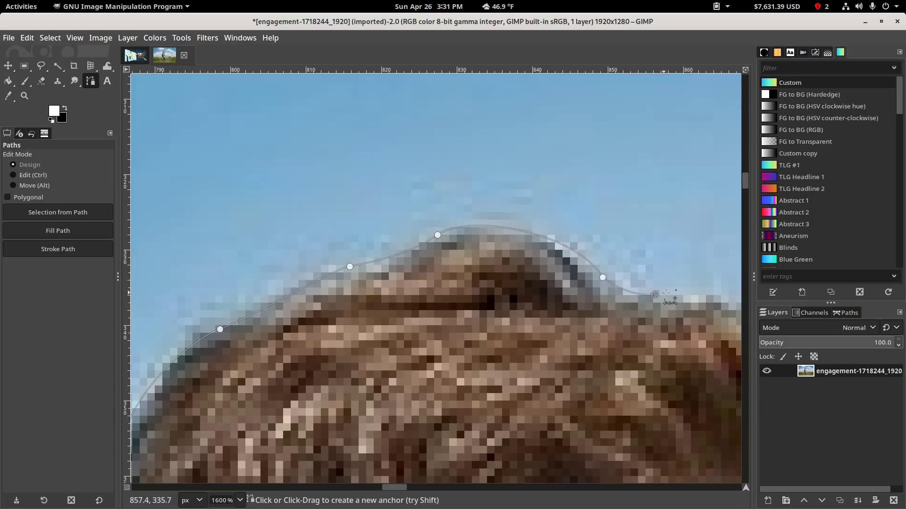
Continue the path across the man's front hair and around the first flowers and leaves of the woman's flower crown.
scroll(480, 323, right, 5)
drag(460, 320, 442, 324)
scroll(439, 317, down, 2)
scroll(442, 318, up, 2)
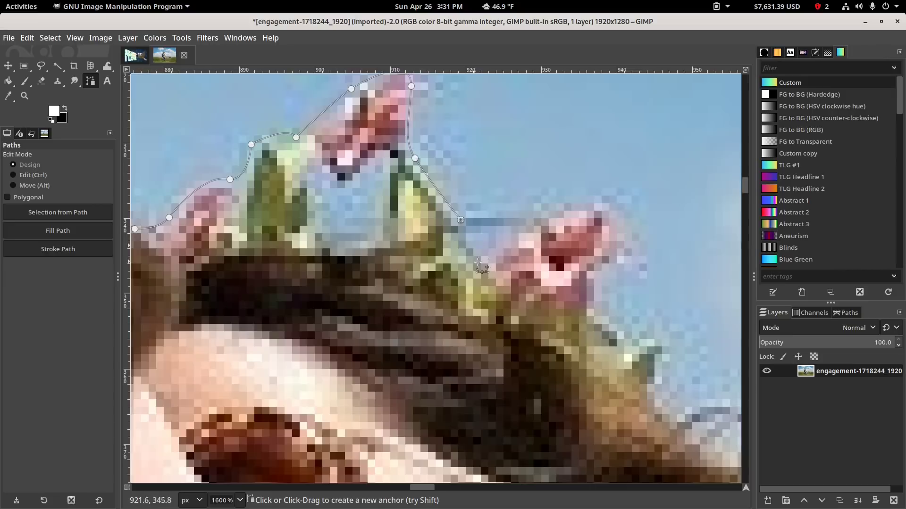
scroll(478, 262, down, 8)
scroll(486, 245, up, 7)
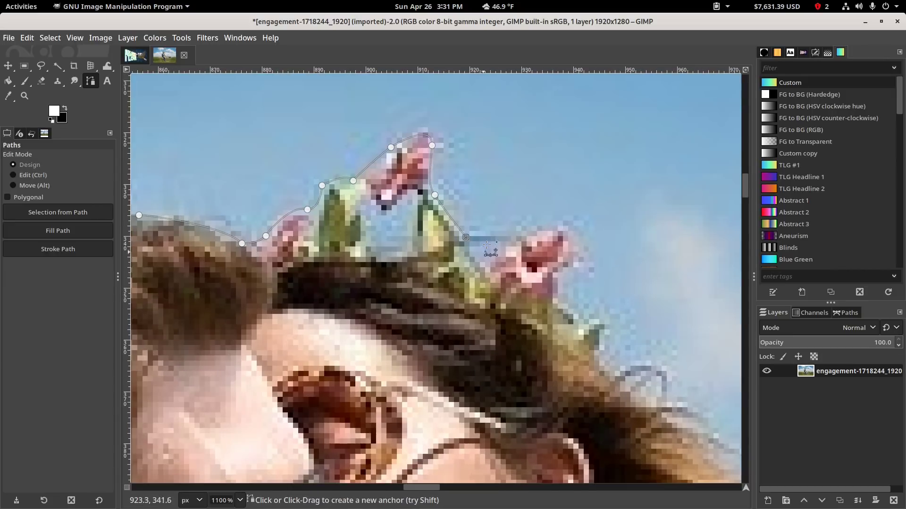
Outline the rear pink flower of the woman's crown with path anchors down to the leaves behind it.
click(522, 234)
drag(524, 239, 472, 258)
click(486, 267)
click(511, 237)
click(550, 221)
drag(578, 247, 554, 285)
click(564, 308)
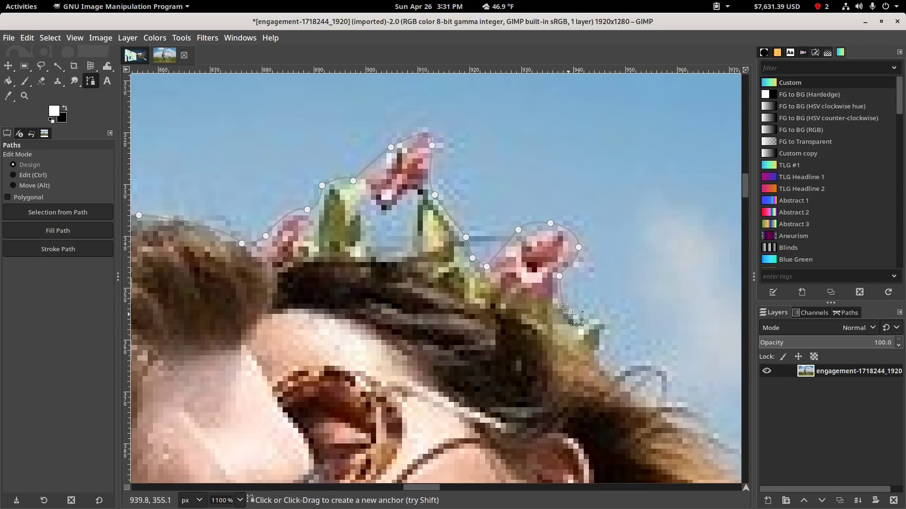
Trace the path around the last green leaf of the flower crown and down to the woman's hair.
drag(638, 358, 451, 253)
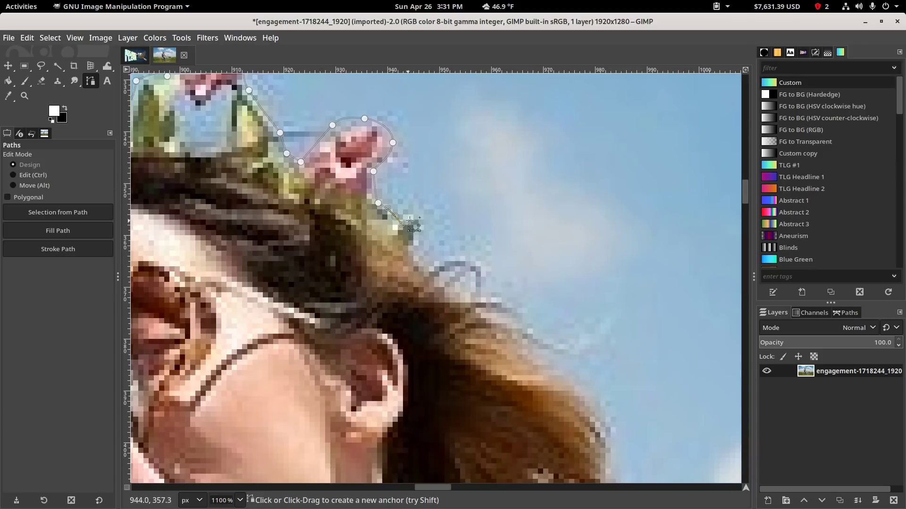
click(414, 213)
click(415, 245)
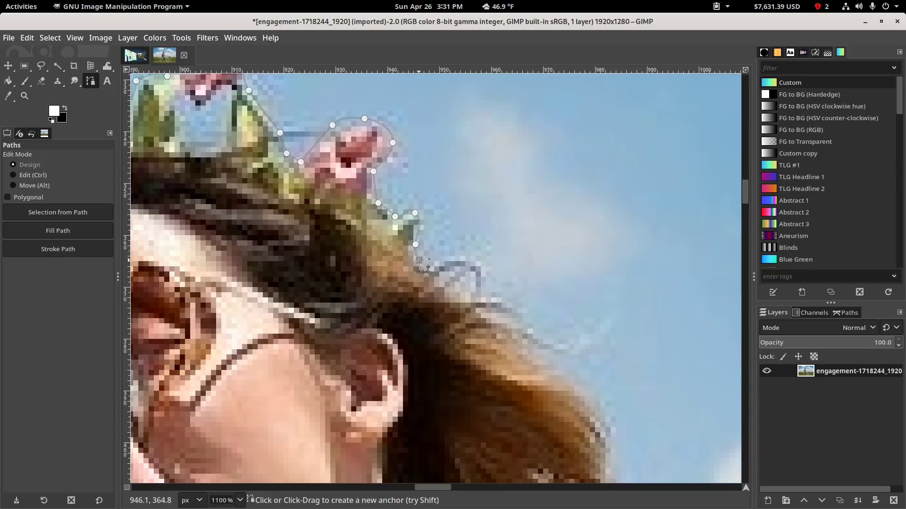
scroll(439, 262, down, 1)
scroll(443, 261, right, 1)
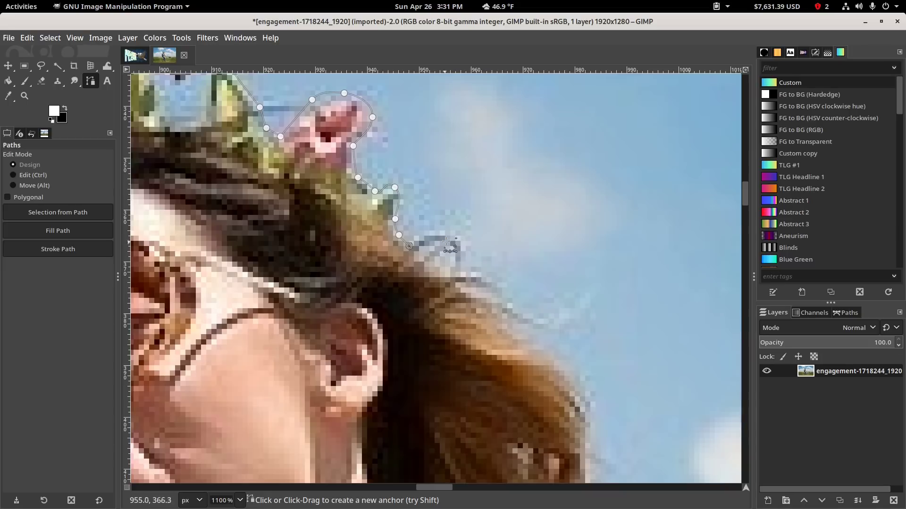
Extend the path along the loop and loose strands of hair at the back of the woman's head.
drag(459, 274, 471, 211)
drag(510, 285, 504, 279)
click(505, 293)
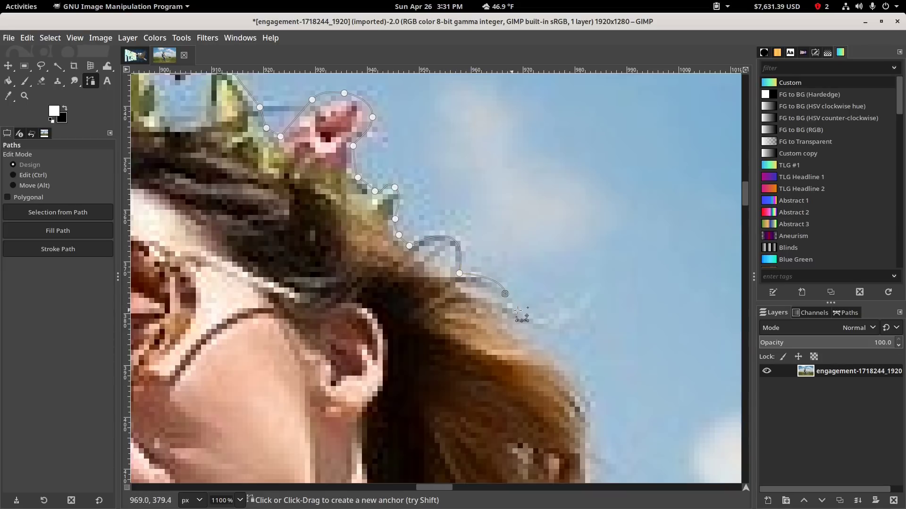
drag(519, 316, 491, 271)
click(511, 274)
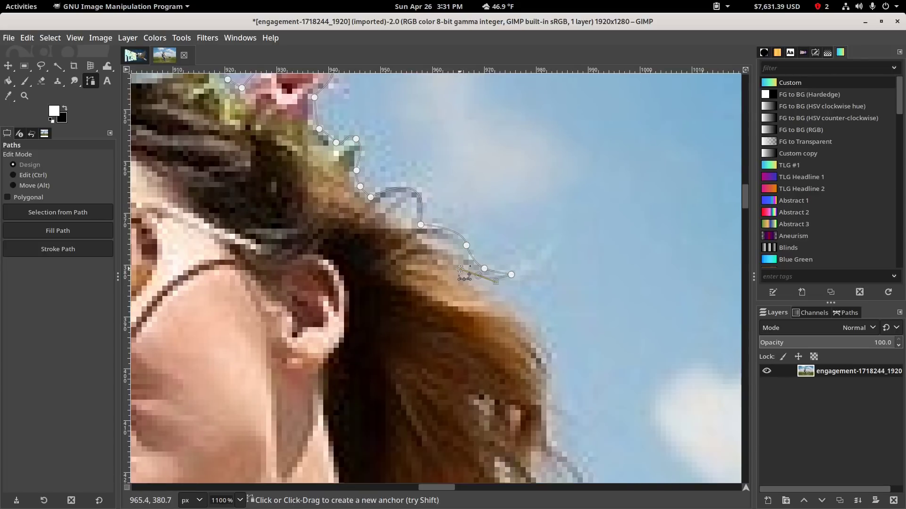
Trace the path down the outer back edge of the woman's hair.
drag(545, 329, 500, 160)
drag(522, 239, 521, 300)
drag(503, 260, 502, 281)
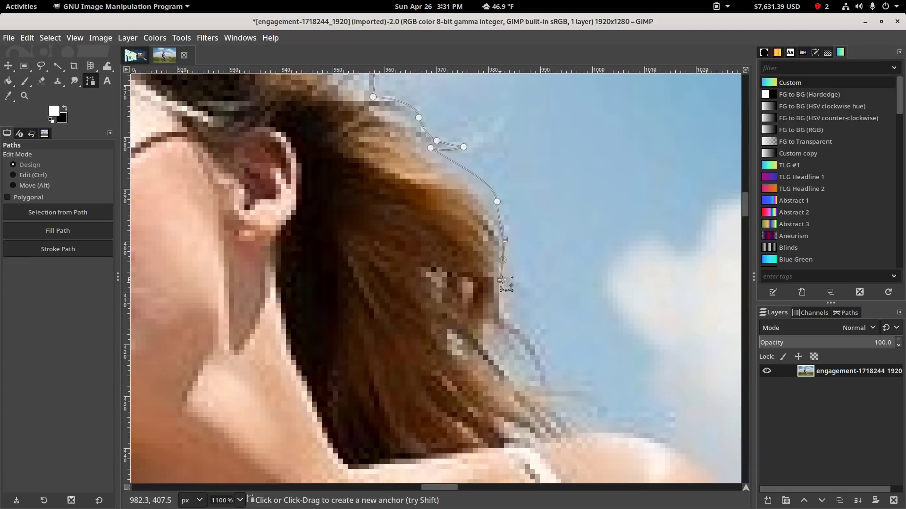
click(507, 315)
Outline the woman's lower hair strands and curve the path over her bare shoulder down to the upper arm.
drag(546, 383, 444, 349)
click(590, 382)
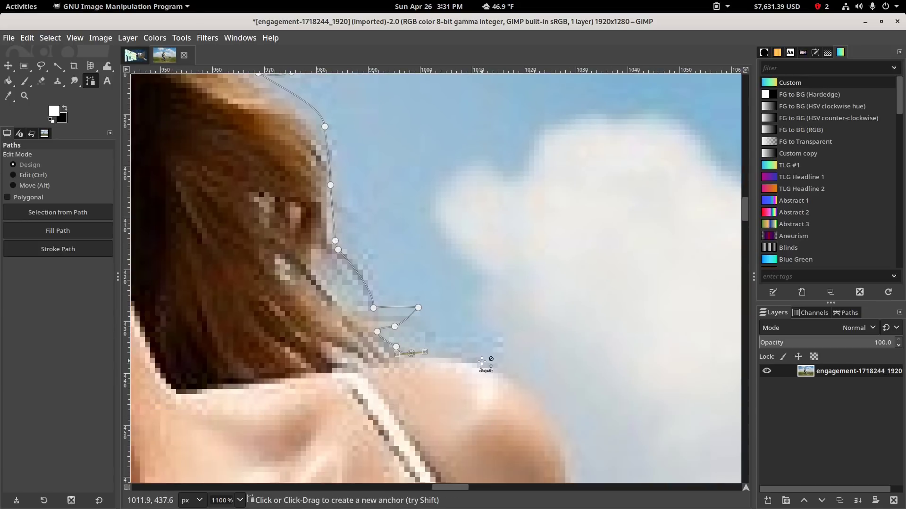
drag(515, 381, 432, 306)
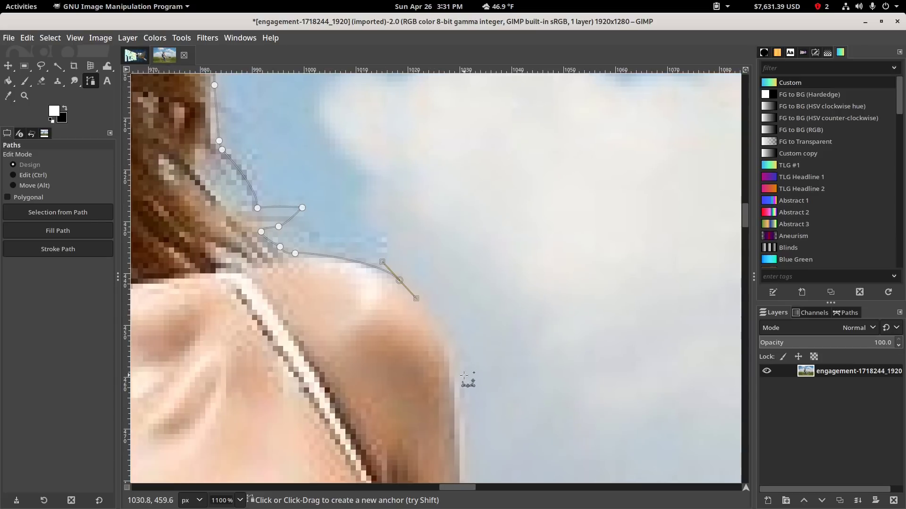
click(453, 379)
drag(453, 379, 454, 435)
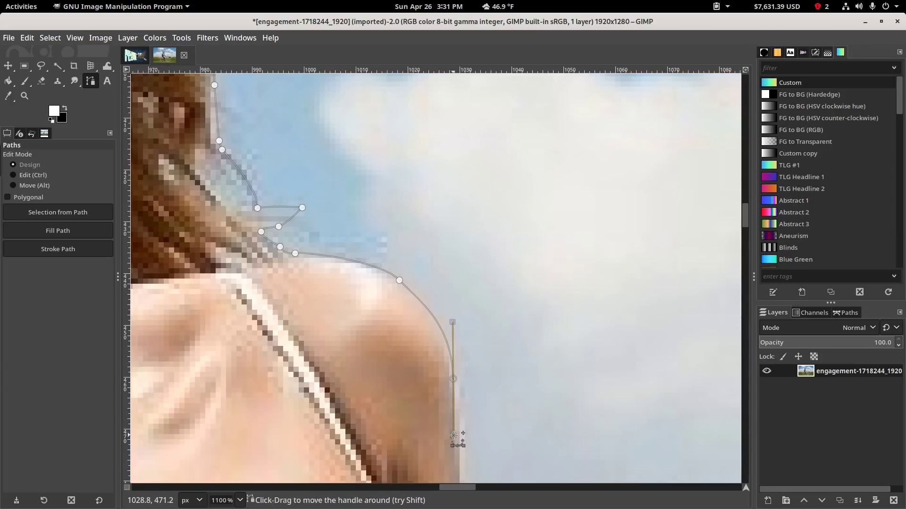
Trace the path down the outer edge of the woman's arm and curve it onto the back of her white dress.
drag(465, 343, 433, 211)
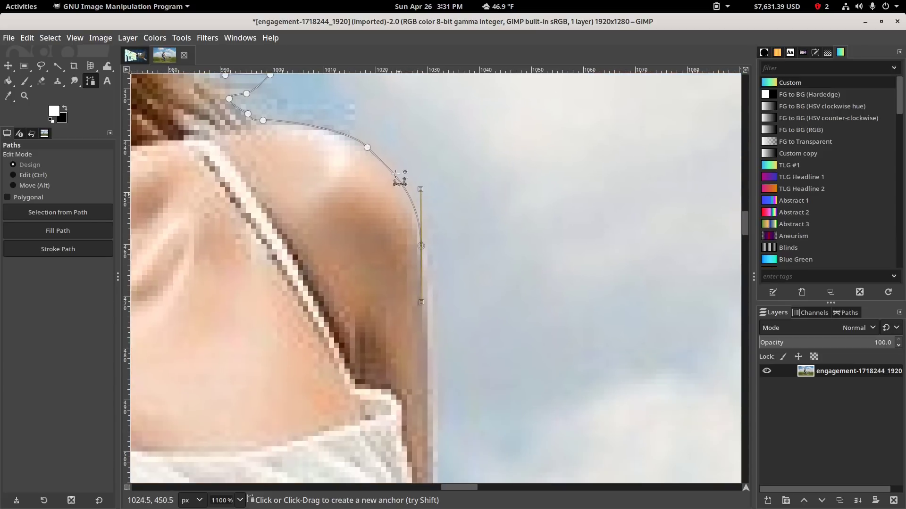
drag(435, 374, 432, 248)
drag(428, 327, 381, 255)
click(430, 415)
drag(423, 400, 419, 460)
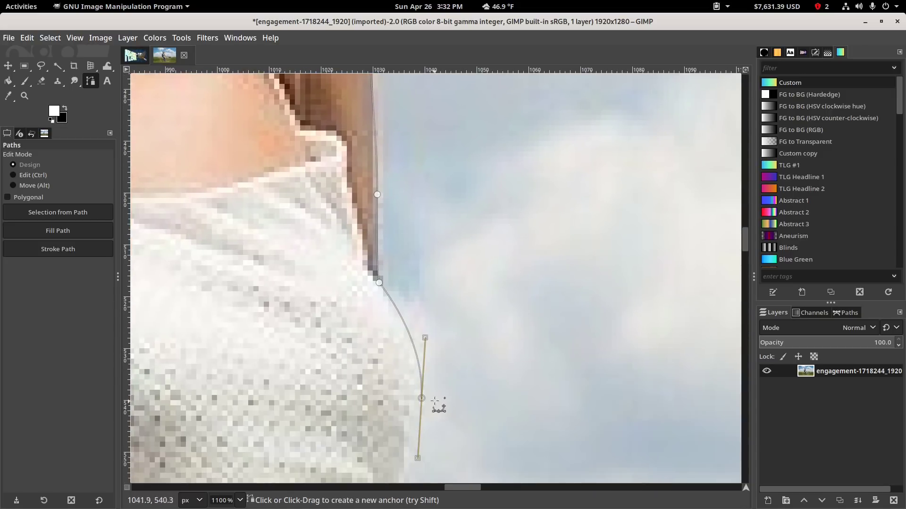
Continue the path around the dress's bloused back, into the waist fold and onto the upper skirt.
scroll(441, 391, down, 5)
drag(415, 410, 436, 449)
scroll(453, 387, down, 4)
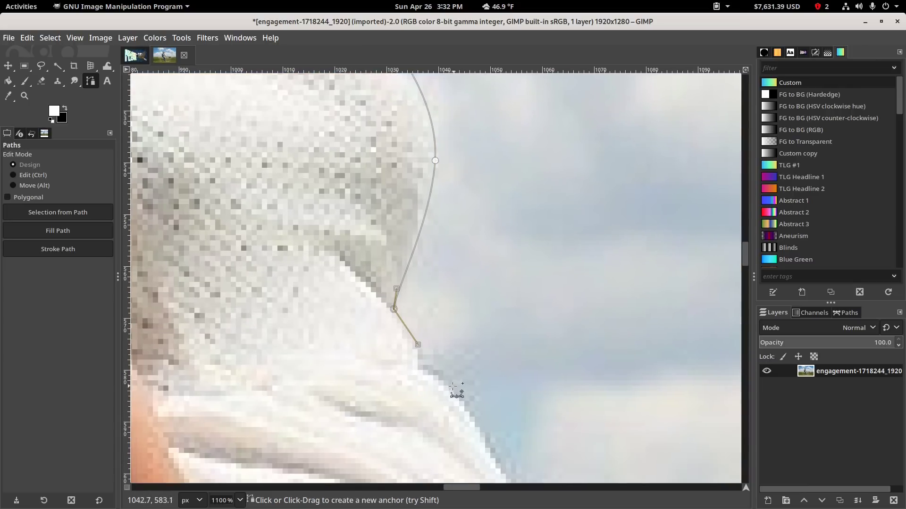
click(423, 374)
scroll(455, 394, down, 3)
drag(404, 382, 421, 424)
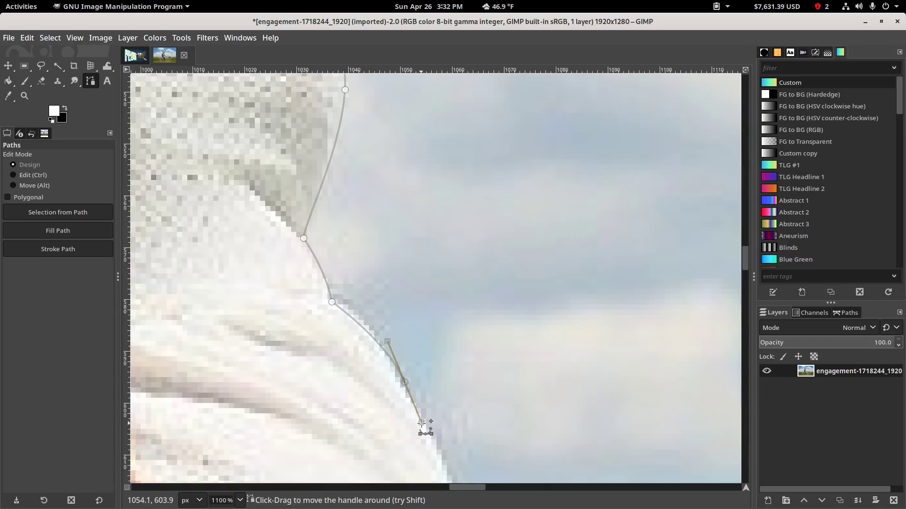
Extend the path along the upper edge of the skirt and round the corner of its hem above the thigh.
drag(407, 384, 394, 368)
key(ctrl+z)
drag(440, 406, 339, 209)
drag(396, 383, 436, 435)
drag(445, 390, 343, 143)
drag(449, 249, 282, 202)
drag(482, 227, 527, 236)
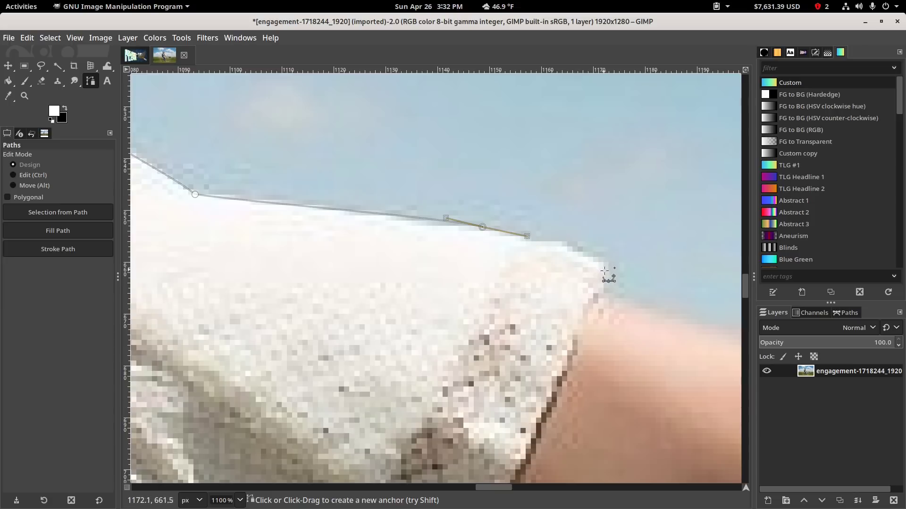
drag(605, 273, 600, 293)
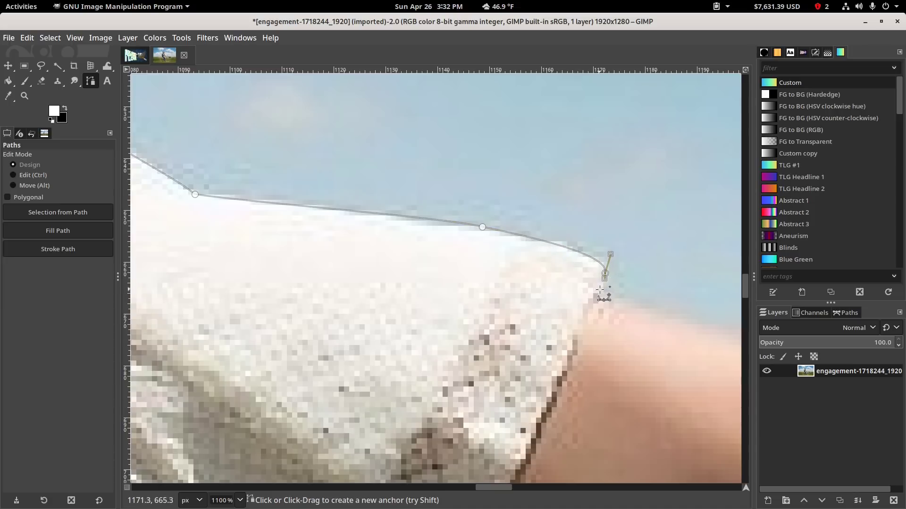
Trace the path over the woman's thigh, knee and shin to the top of the far boot.
scroll(600, 289, down, 4)
drag(646, 300, 588, 206)
scroll(604, 238, down, 4)
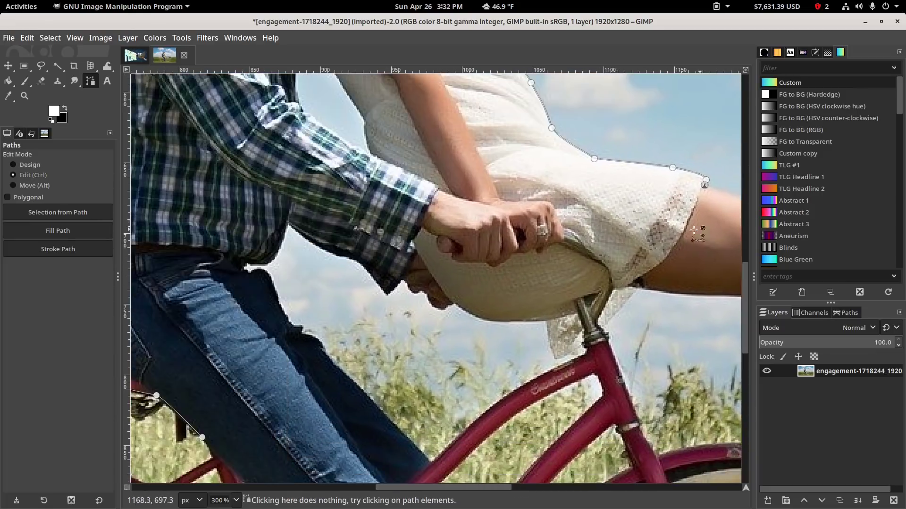
scroll(560, 266, up, 1)
scroll(560, 267, up, 5)
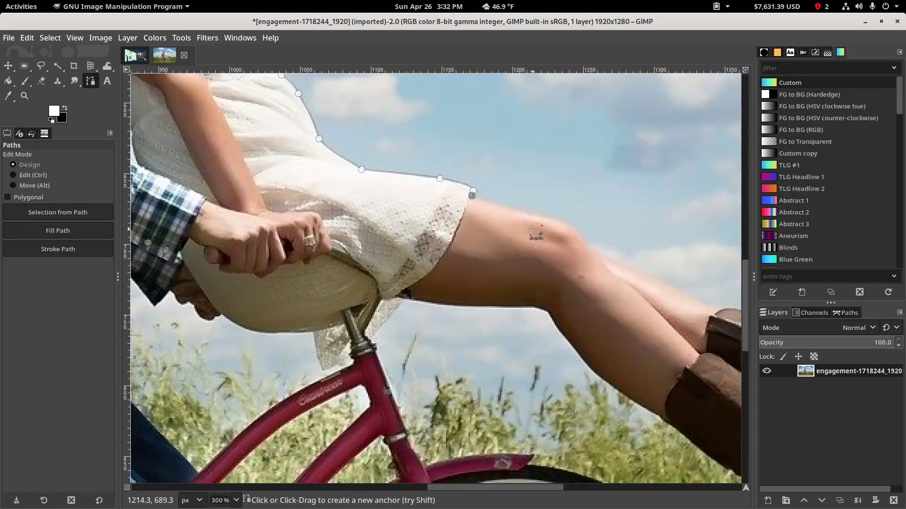
drag(601, 226, 564, 274)
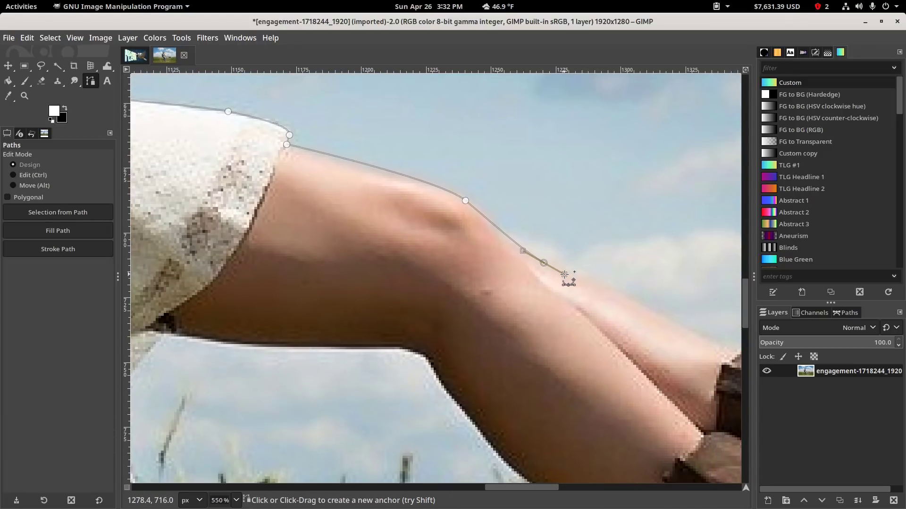
scroll(568, 277, down, 2)
scroll(567, 277, right, 4)
drag(644, 308, 655, 311)
Follow the upper edge of the far boot's shaft with the path and curve it through the ankle.
scroll(546, 278, right, 4)
scroll(546, 277, down, 1)
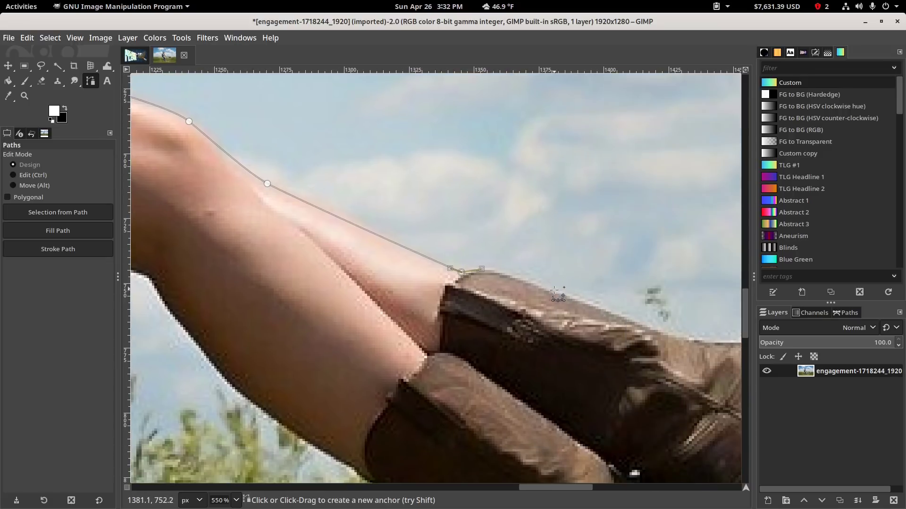
drag(536, 286, 617, 299)
scroll(477, 270, right, 3)
scroll(477, 270, down, 1)
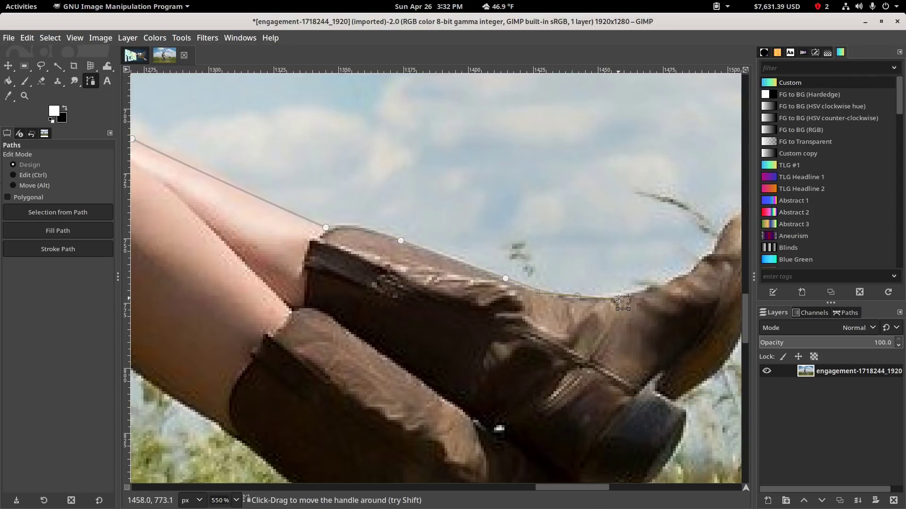
click(649, 290)
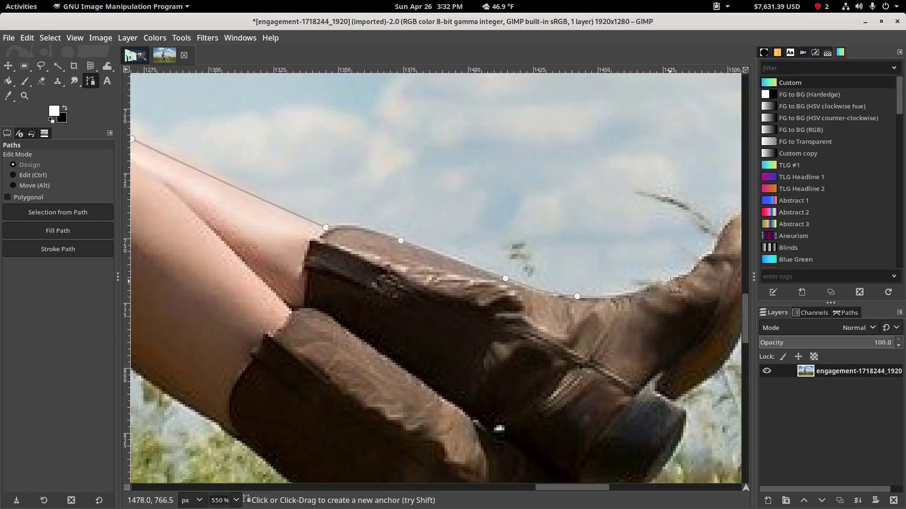
scroll(656, 266, right, 2)
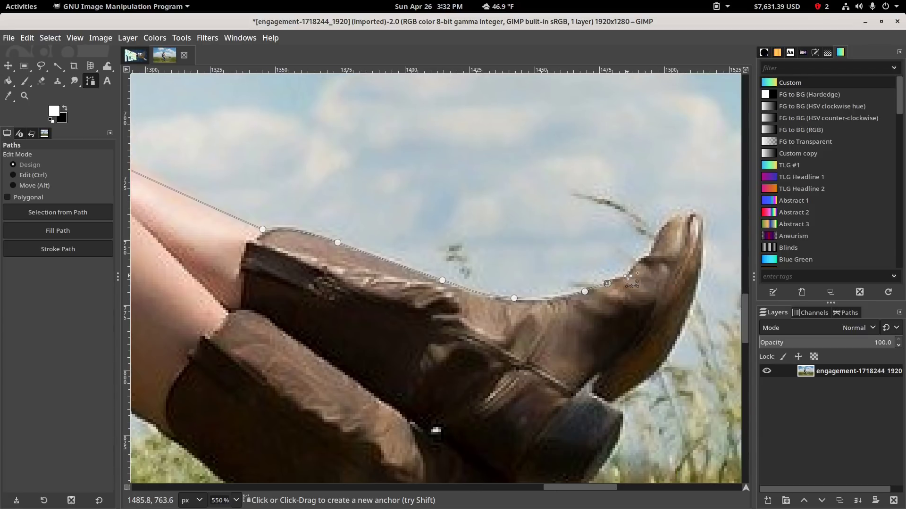
Trace the path up the far boot's instep, around its toe and down along the sole.
drag(634, 277, 598, 294)
click(647, 256)
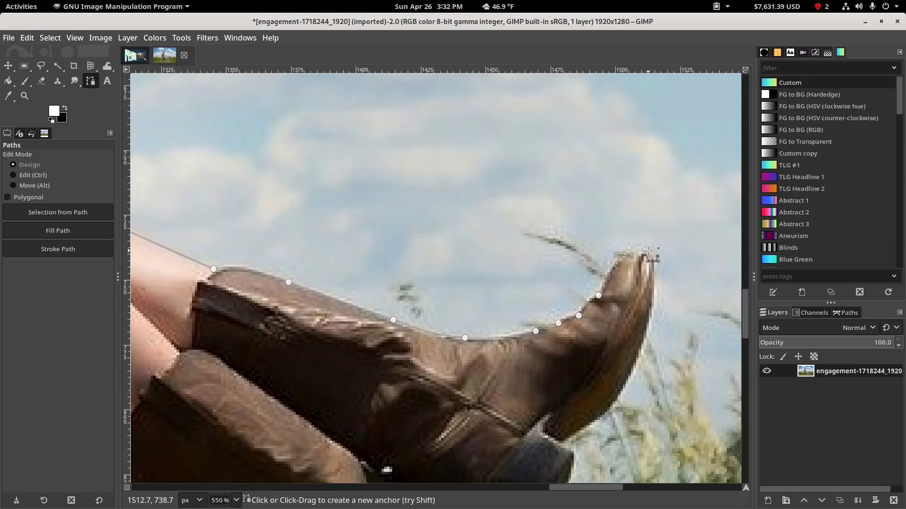
drag(648, 258, 656, 270)
drag(651, 307, 649, 329)
mouse_move(603, 418)
mouse_down()
mouse_move(581, 438)
mouse_move(604, 416)
mouse_up()
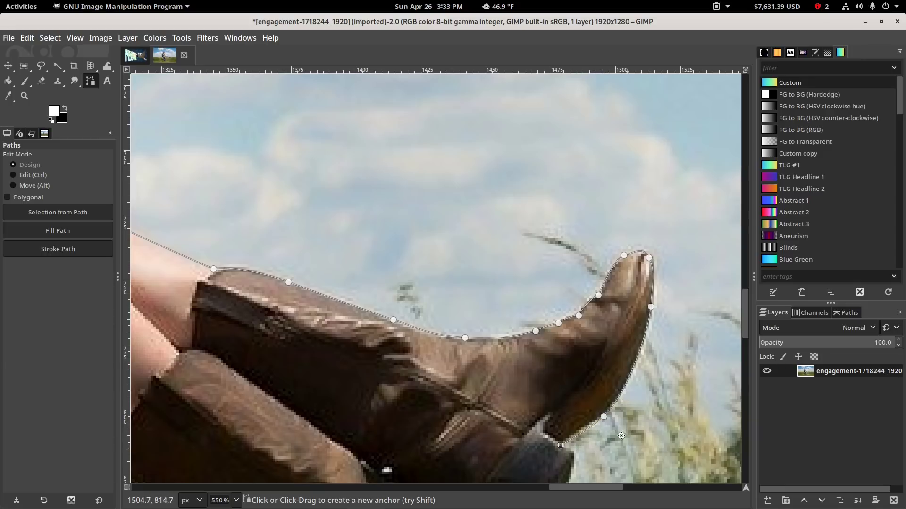
Outline the far boot's heel and bring the path to where it meets the near boot.
scroll(479, 377, down, 3)
scroll(479, 377, right, 2)
drag(512, 389, 504, 418)
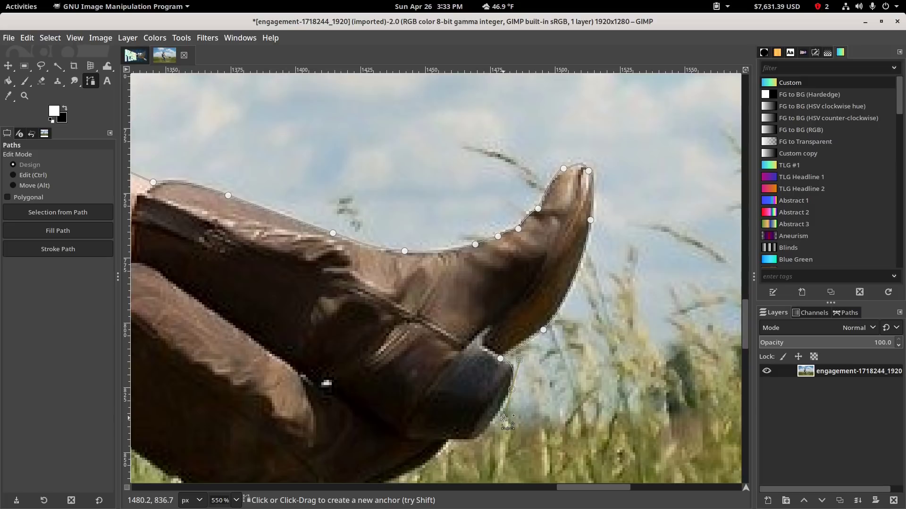
scroll(504, 412, down, 3)
scroll(503, 412, left, 1)
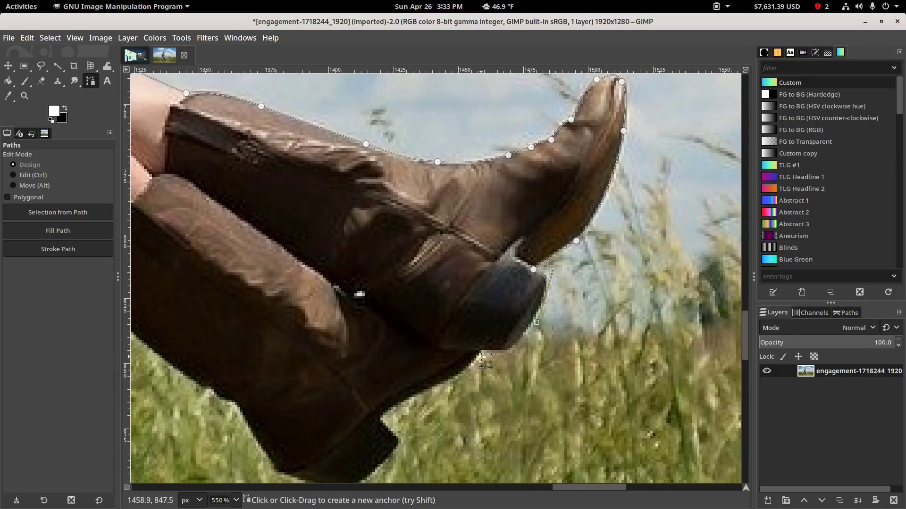
drag(484, 353, 444, 354)
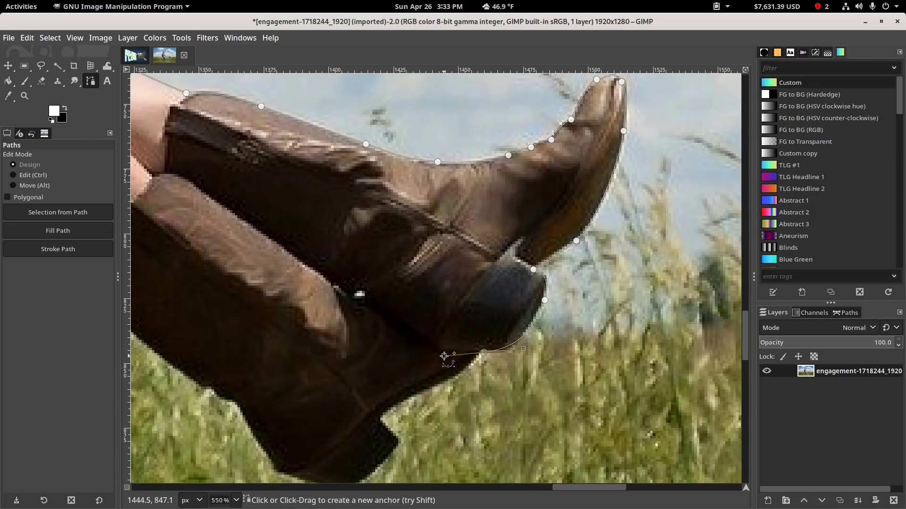
Trace the path along the near boot's sole and around its heel.
click(454, 380)
drag(379, 419, 367, 434)
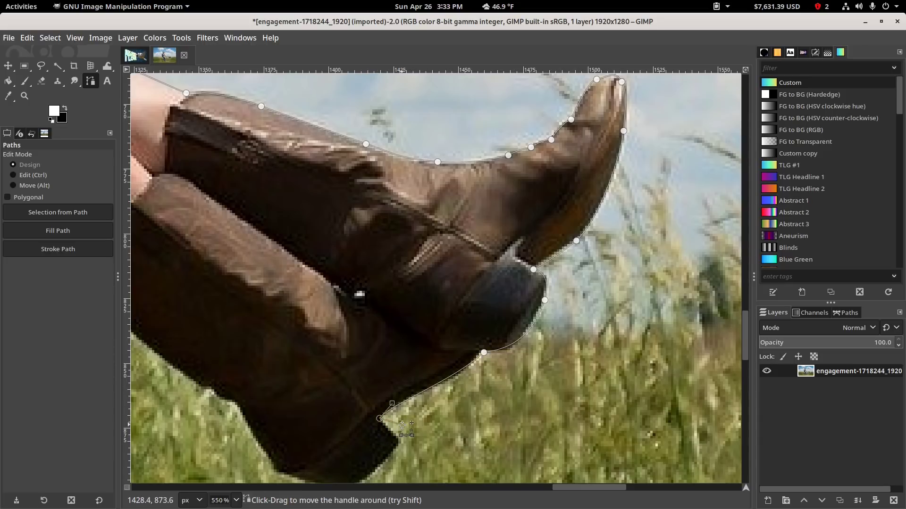
scroll(399, 442, down, 5)
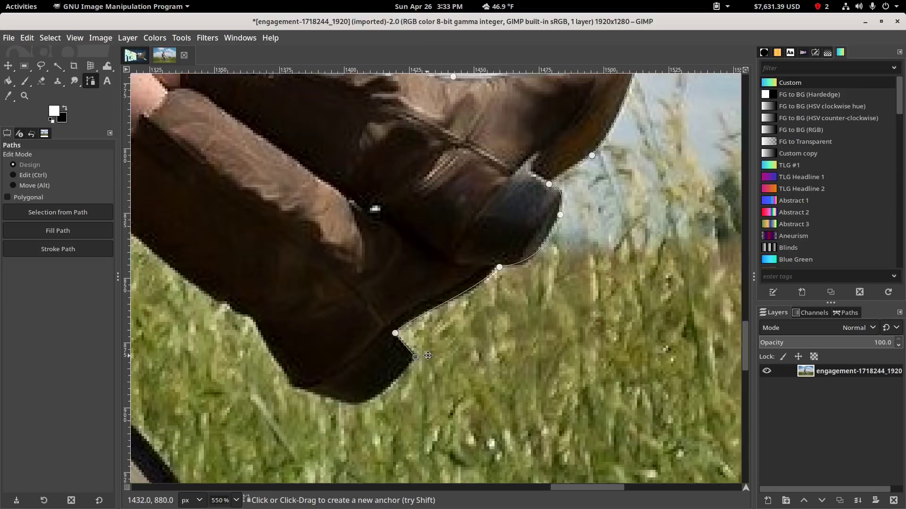
drag(357, 396, 324, 388)
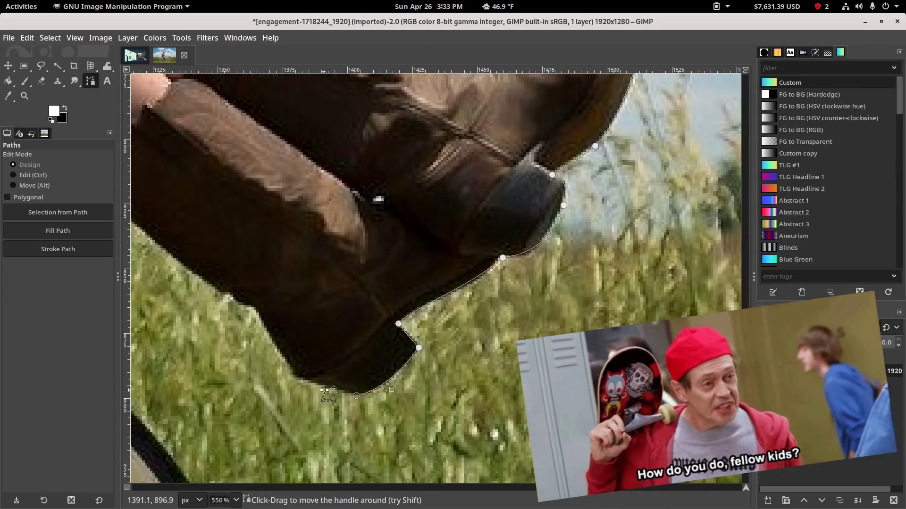
click(292, 376)
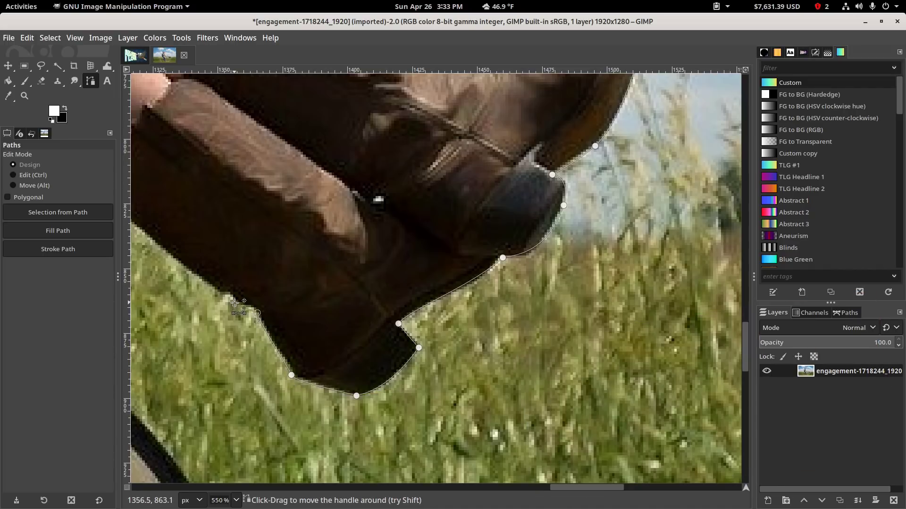
Trace the path up the back edge of the near boot's shaft to the woman's calf.
scroll(221, 234, up, 3)
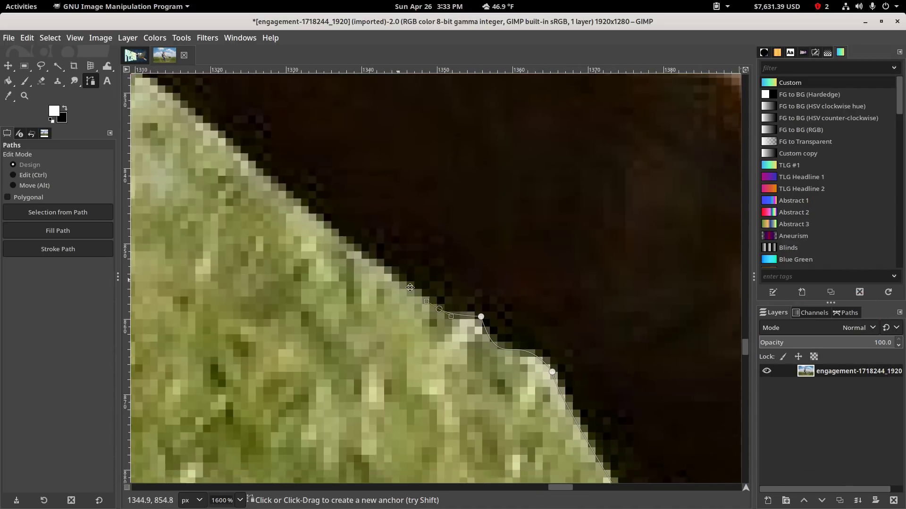
drag(410, 288, 535, 382)
drag(367, 245, 332, 210)
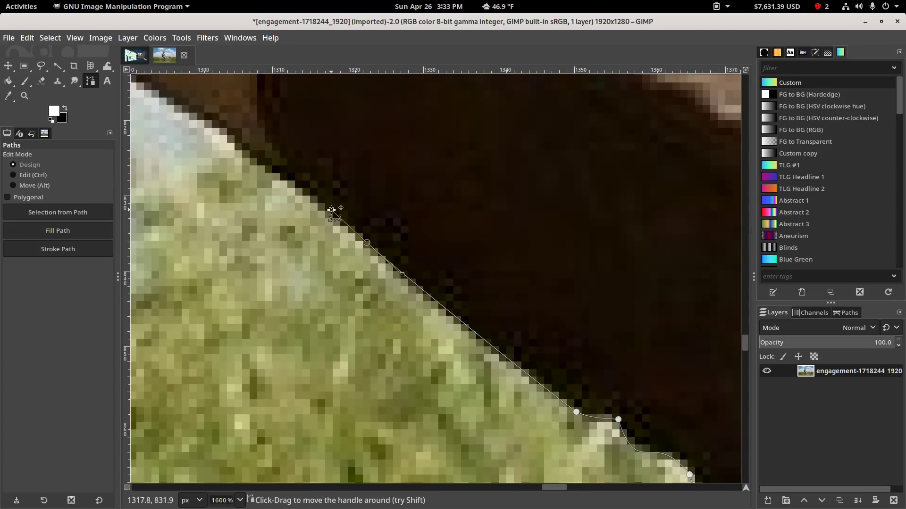
click(267, 162)
drag(267, 162, 467, 294)
drag(383, 237, 341, 218)
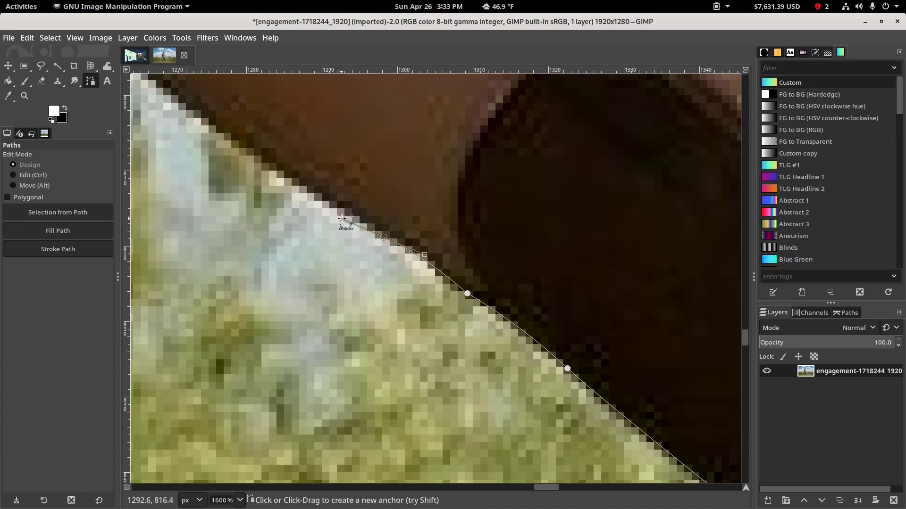
drag(217, 121, 459, 283)
scroll(459, 283, down, 3)
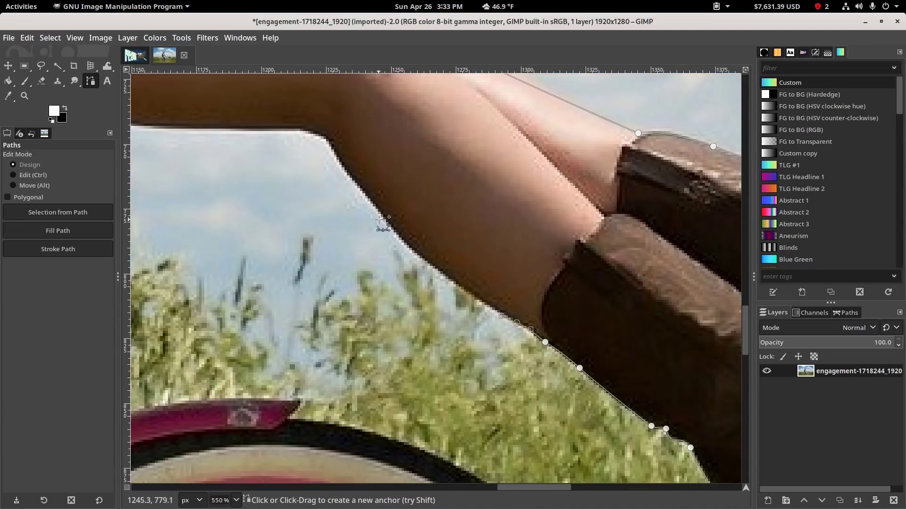
Extend the path along the underside of the calf and around the bend behind the knee.
drag(378, 212, 351, 173)
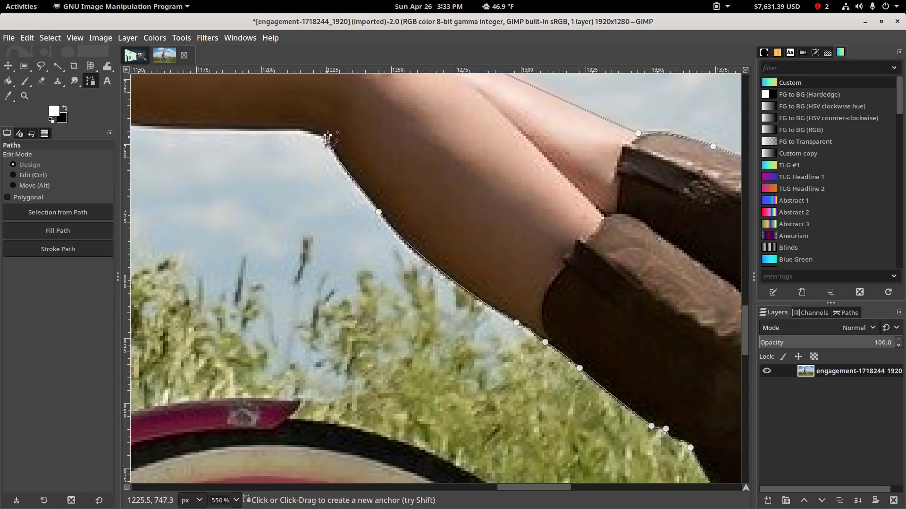
drag(327, 141, 313, 124)
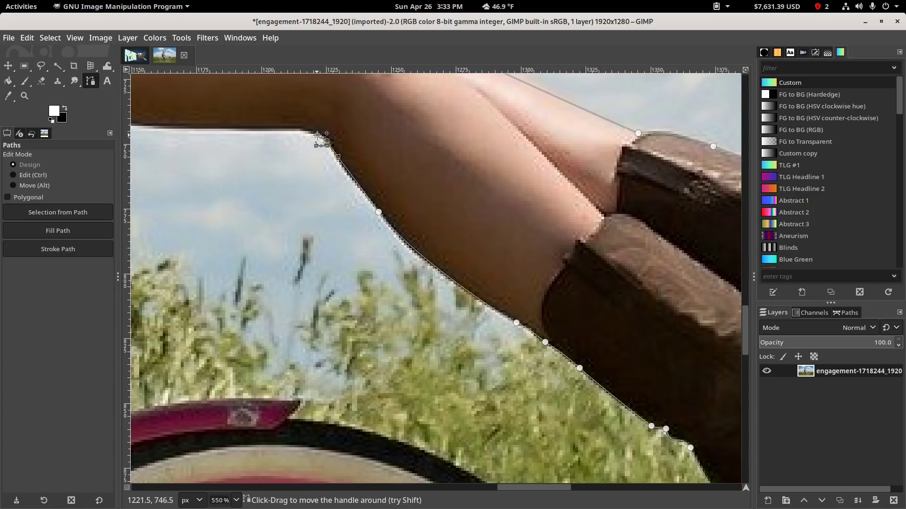
ctrl+scroll(311, 141, up, 3)
drag(282, 129, 346, 204)
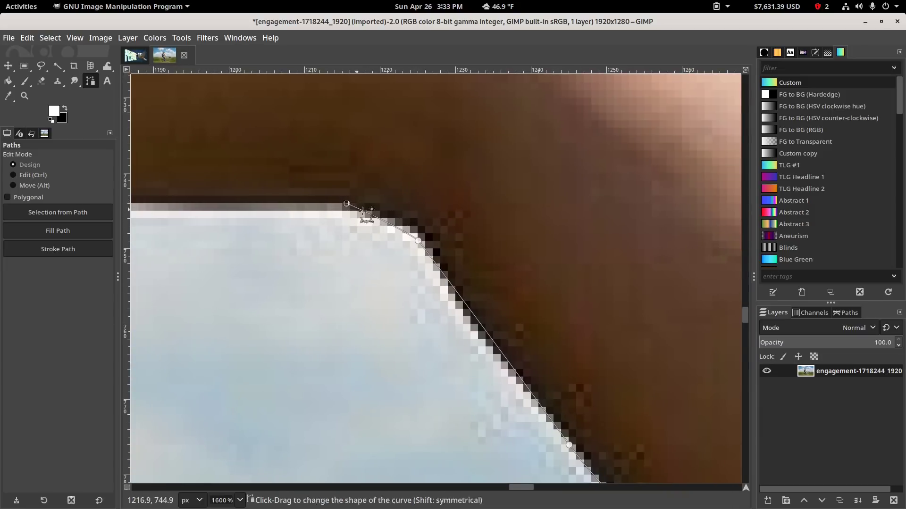
drag(415, 237, 414, 233)
ctrl+scroll(456, 278, down, 3)
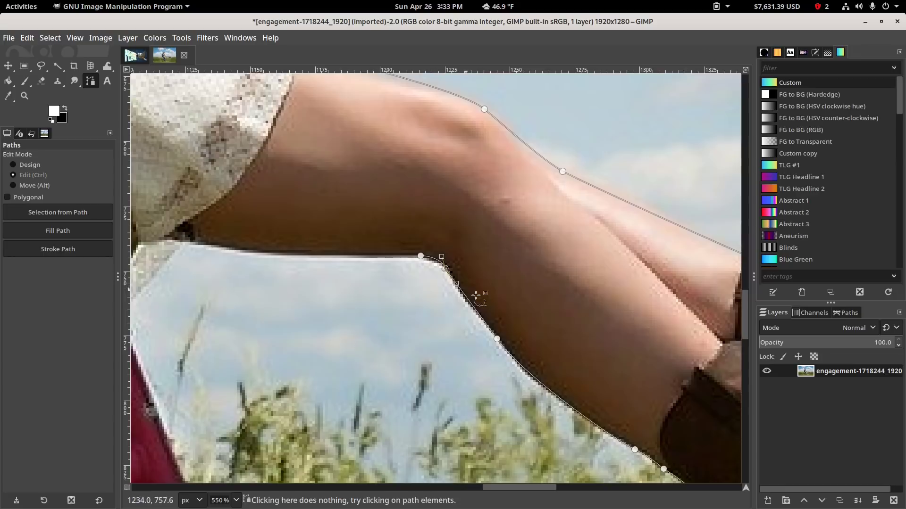
Refine the path's curve just below the bend behind the knee to fit the edge of the leg.
drag(495, 322, 430, 246)
ctrl+scroll(439, 261, down, 3)
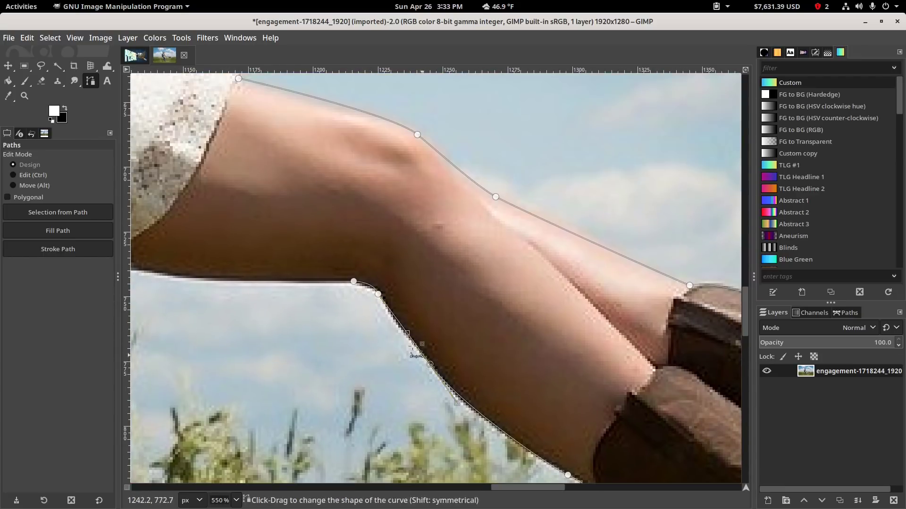
ctrl+scroll(383, 312, up, 6)
drag(403, 319, 370, 324)
ctrl+scroll(370, 325, down, 3)
Trace the path along the underside of the thigh, down the hanging lace and along the bicycle's head tube.
scroll(445, 325, left, 5)
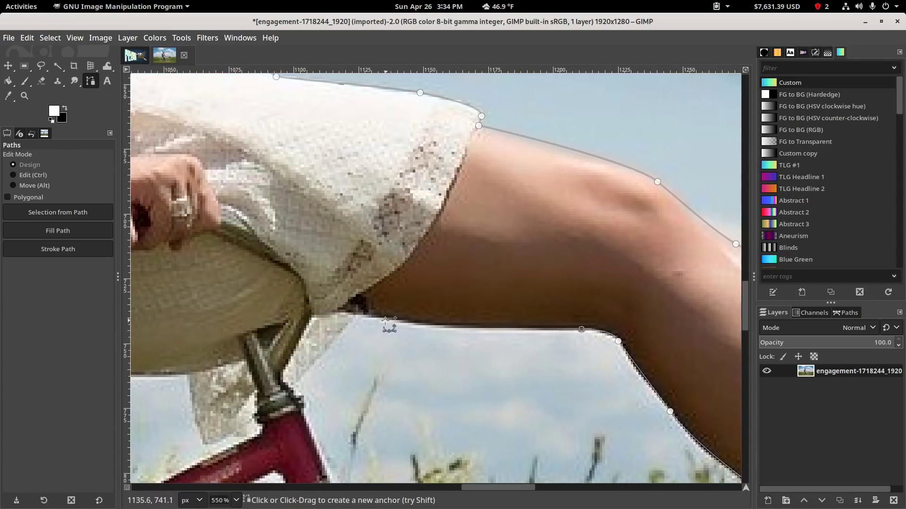
ctrl+scroll(372, 324, down, 4)
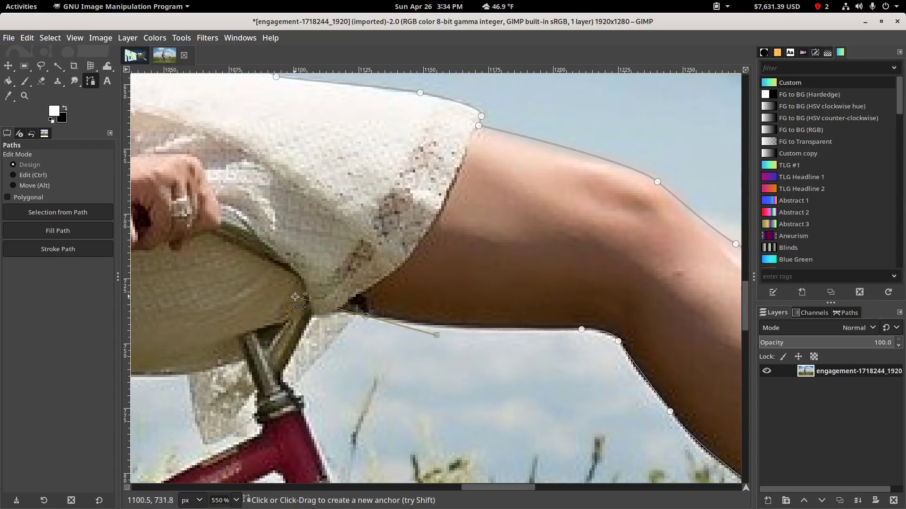
ctrl+scroll(485, 325, up, 4)
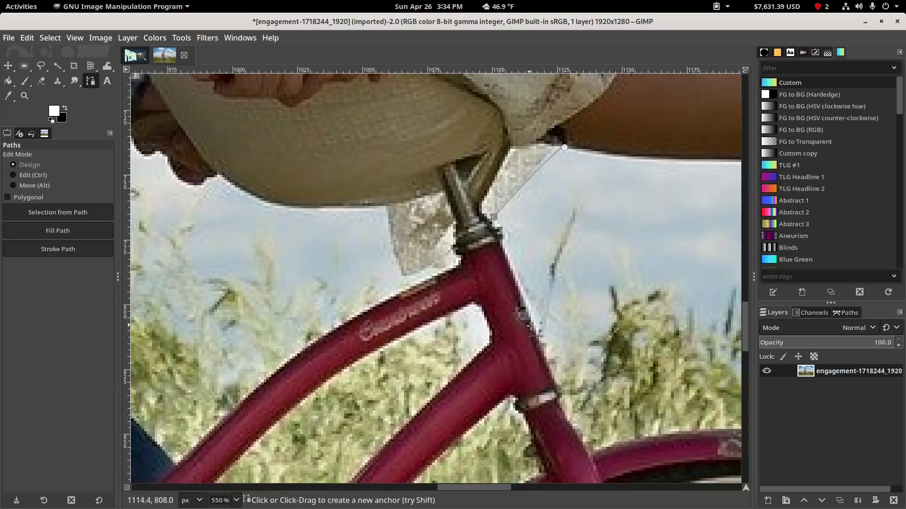
click(559, 389)
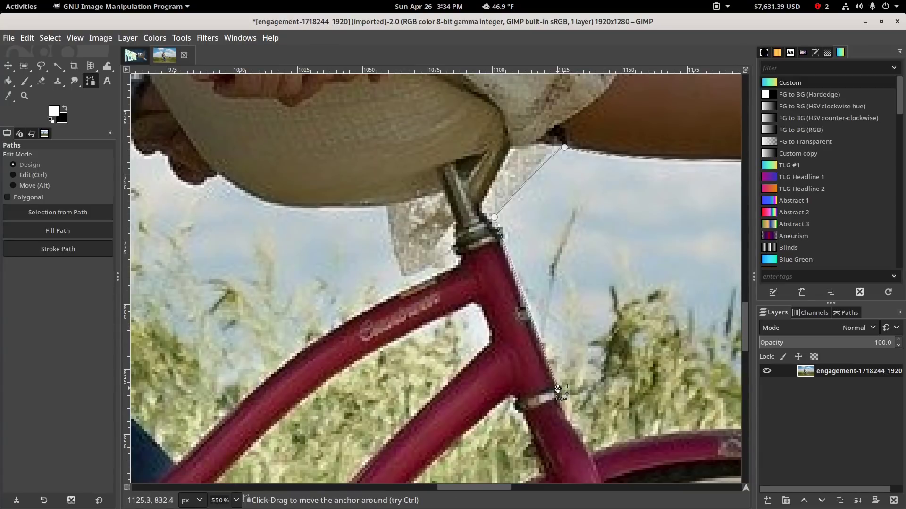
Extend the path from the bicycle's head tube loosely around the front of the front wheel, keeping clear of the tire.
ctrl+scroll(559, 390, down, 3)
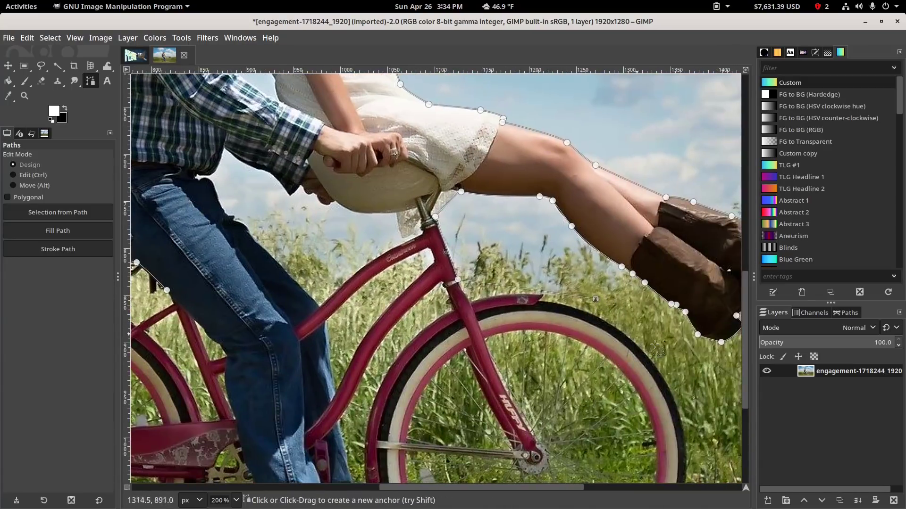
drag(654, 345, 538, 256)
click(588, 311)
click(609, 407)
drag(595, 466, 662, 364)
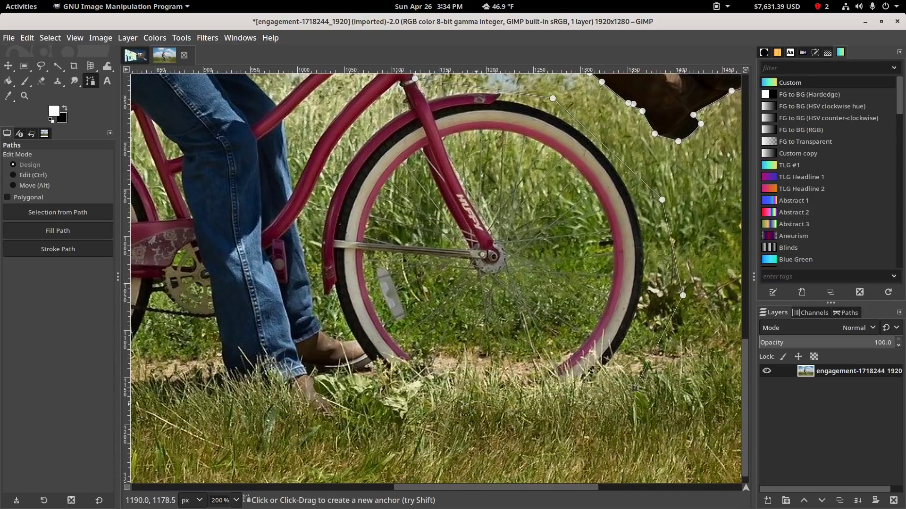
Continue the path loosely through the grass below both wheels and the man's boots to a point behind the rear wheel.
click(420, 407)
drag(264, 423, 537, 392)
click(573, 427)
click(442, 407)
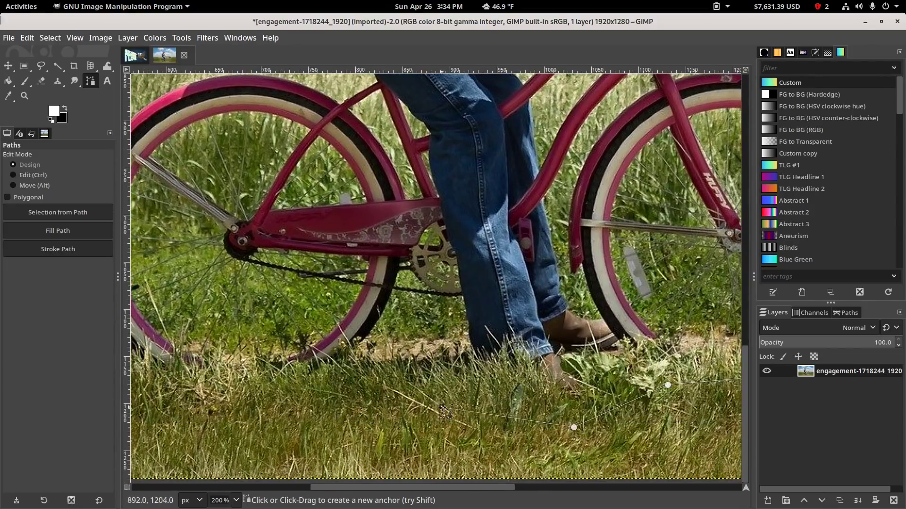
click(342, 394)
drag(342, 394, 588, 411)
click(394, 429)
click(320, 339)
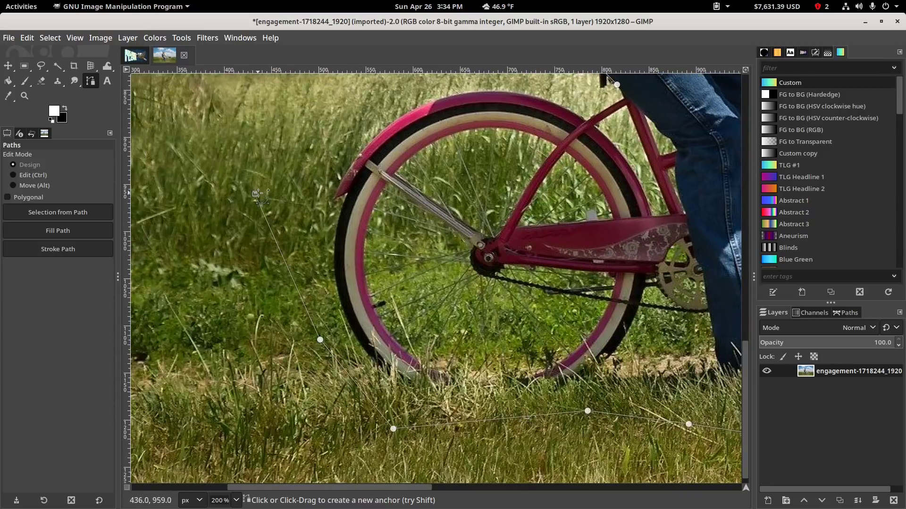
Extend the path loosely up behind the rear wheel and over the rear fender to the base of the seat post.
click(404, 114)
drag(404, 114, 351, 184)
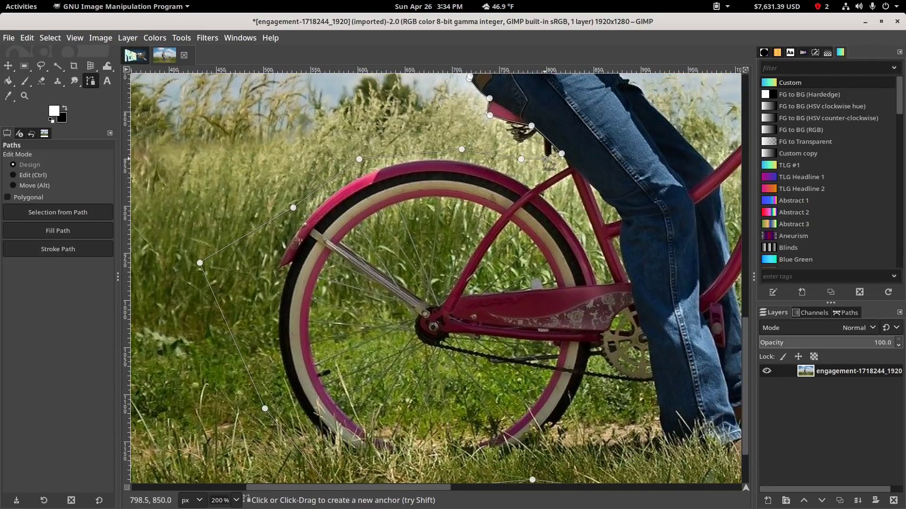
scroll(561, 168, up, 1)
drag(552, 171, 517, 247)
drag(483, 221, 406, 205)
scroll(413, 212, down, 2)
scroll(436, 240, up, 3)
drag(399, 78, 410, 380)
drag(389, 414, 438, 331)
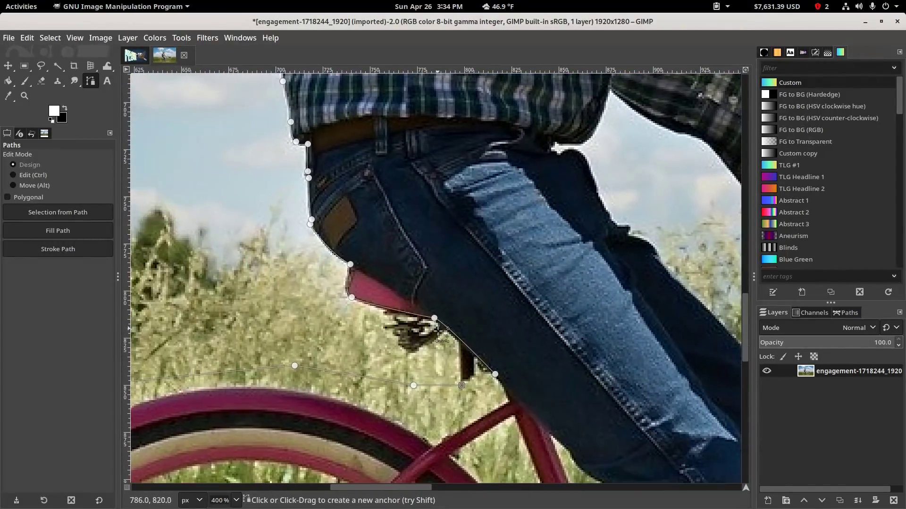
Reposition the anchors near the seat so the path passes outside the saddle springs and post, and close the outer outline.
drag(494, 375, 353, 360)
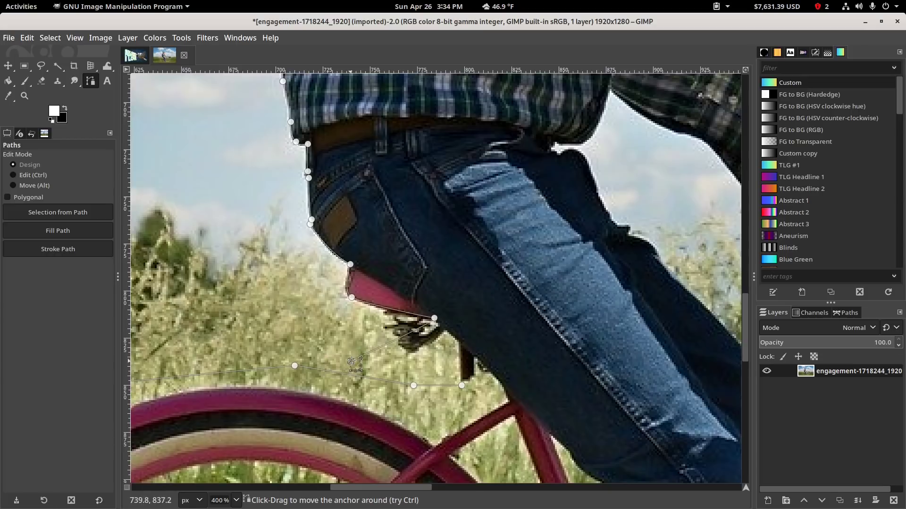
scroll(434, 319, down, 3)
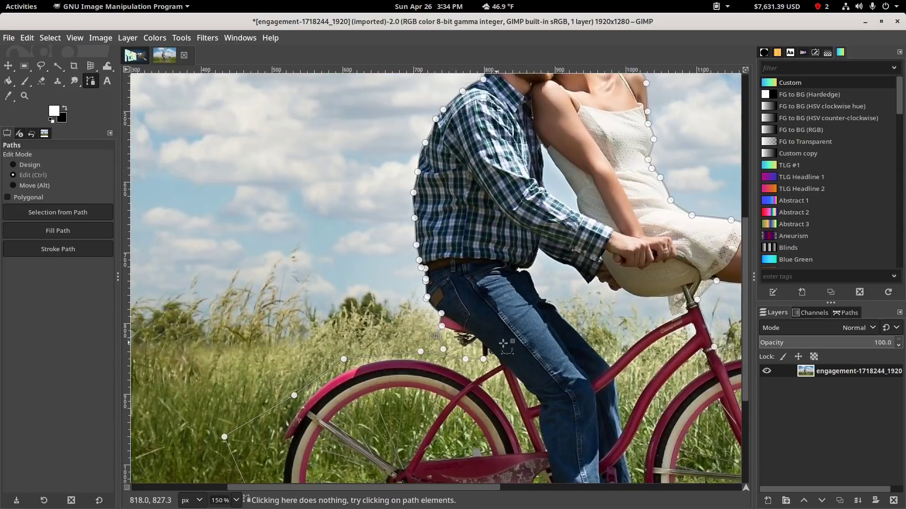
scroll(420, 319, right, 1)
scroll(305, 353, up, 3)
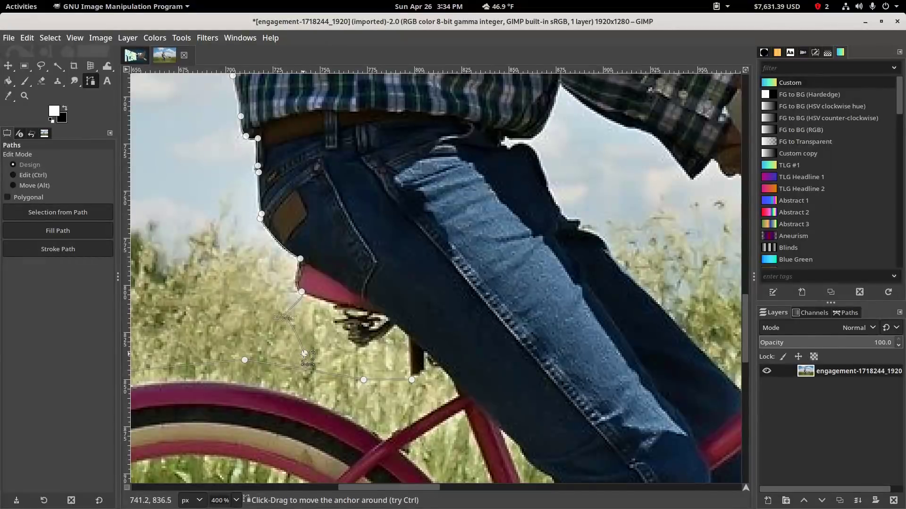
drag(304, 353, 345, 360)
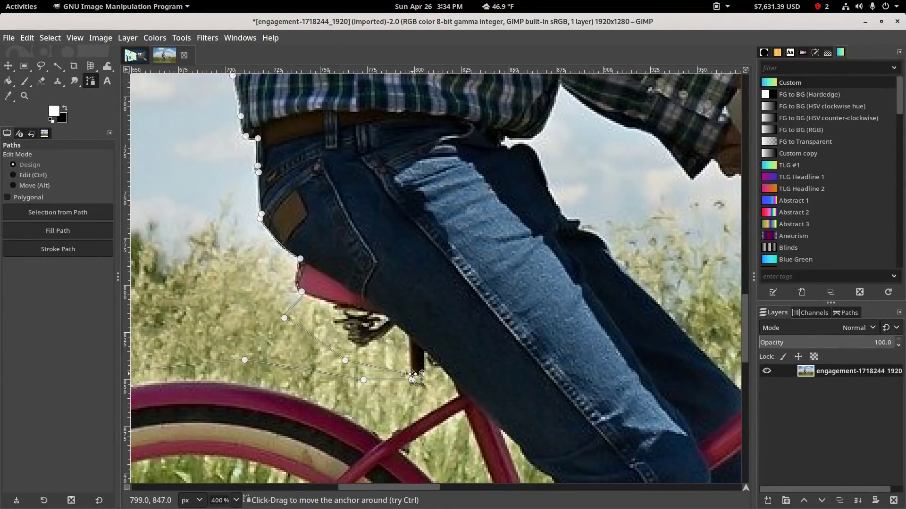
scroll(415, 378, up, 2)
drag(415, 356, 309, 268)
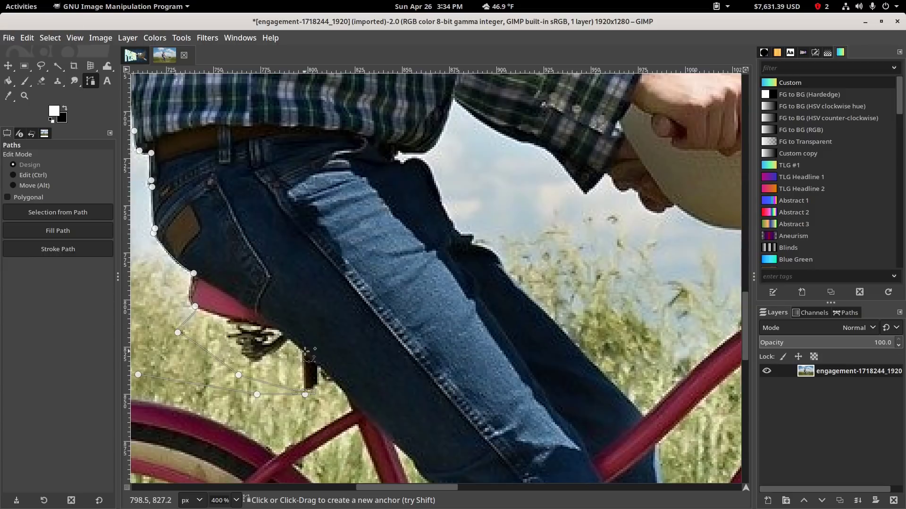
click(238, 375)
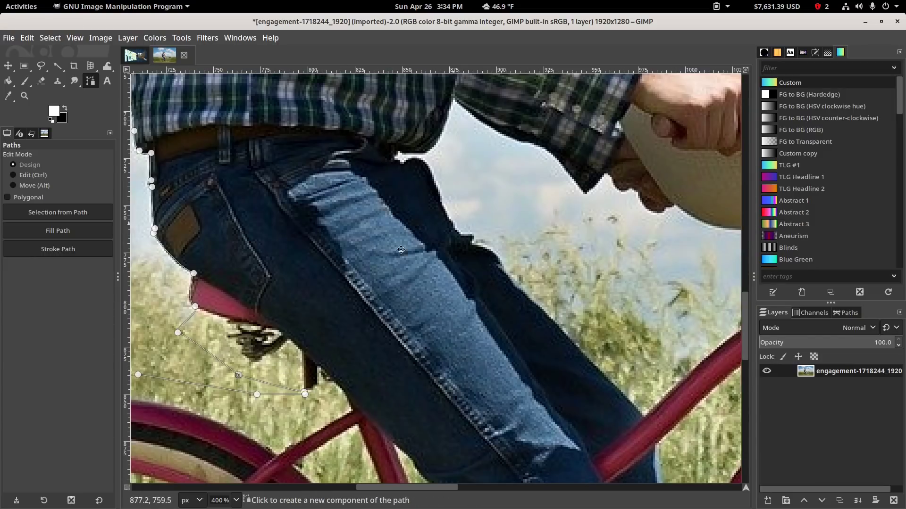
Start a new path component in the gap between the shirt hem and jeans, tracing the shirt edge up to the sleeve.
drag(401, 250, 397, 253)
scroll(380, 152, up, 2)
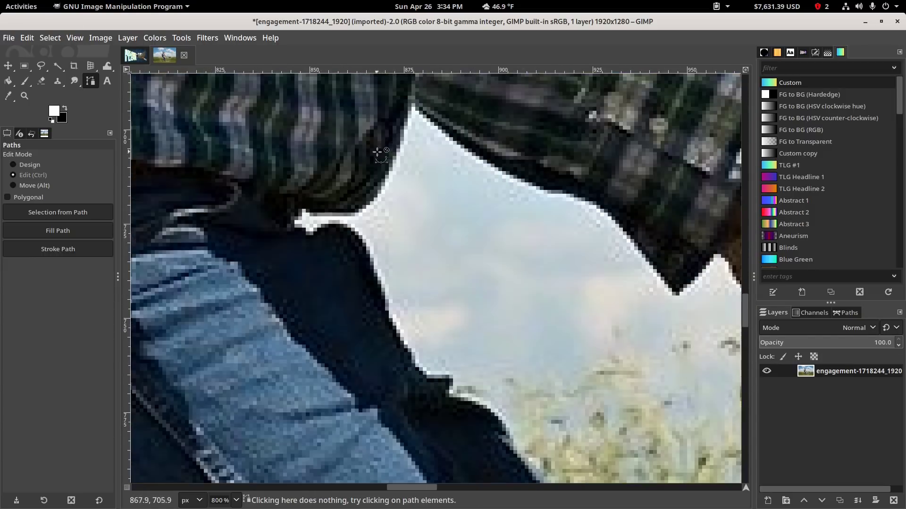
click(303, 209)
click(359, 213)
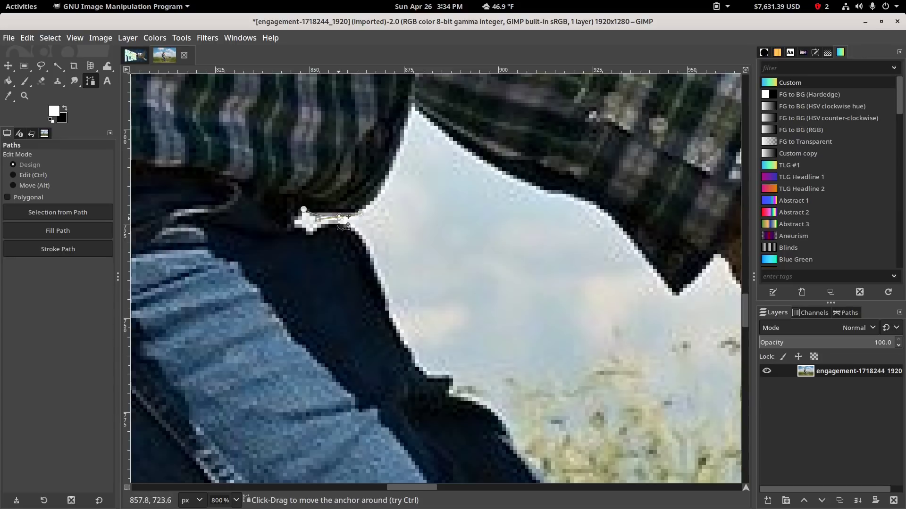
drag(399, 150, 408, 110)
click(414, 102)
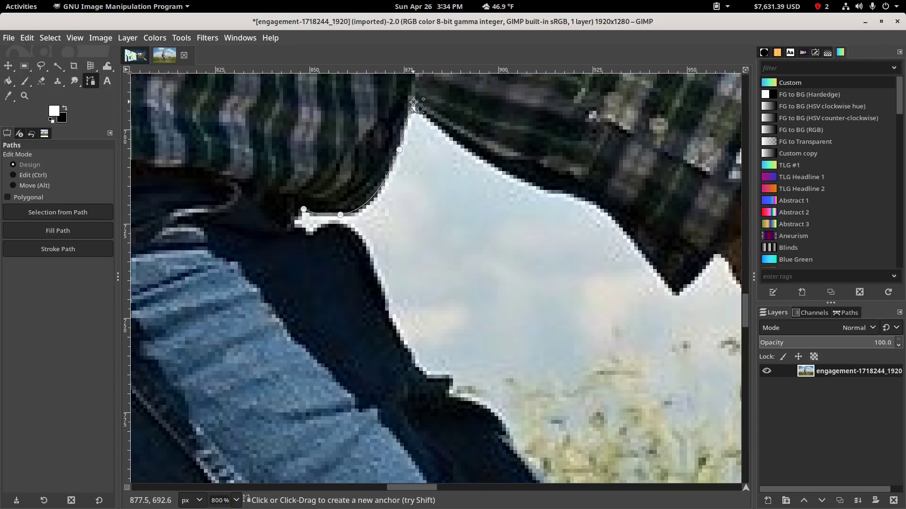
Trace the inner component along the sleeve's underside, around the cuff and fingers, and onto the lower edge of the dress.
scroll(458, 144, down, 1)
scroll(491, 162, up, 3)
scroll(489, 329, down, 1)
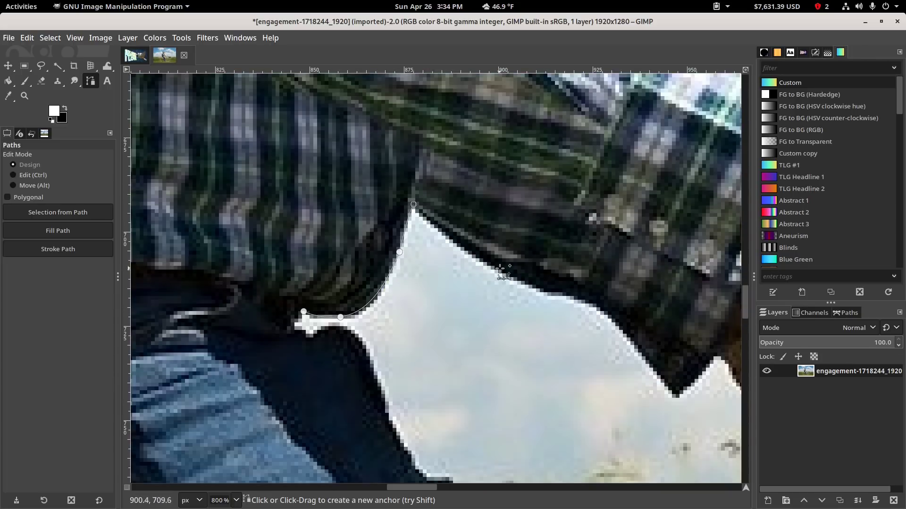
drag(501, 274, 548, 296)
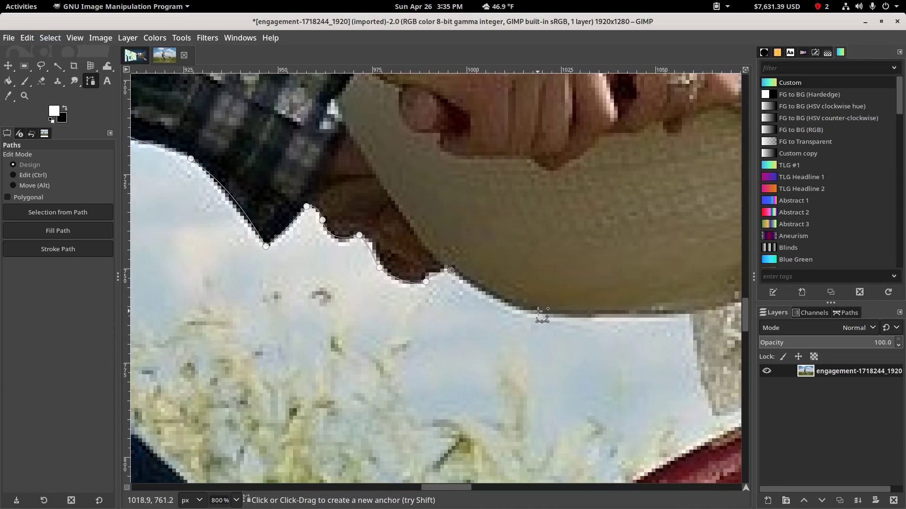
drag(539, 315, 575, 321)
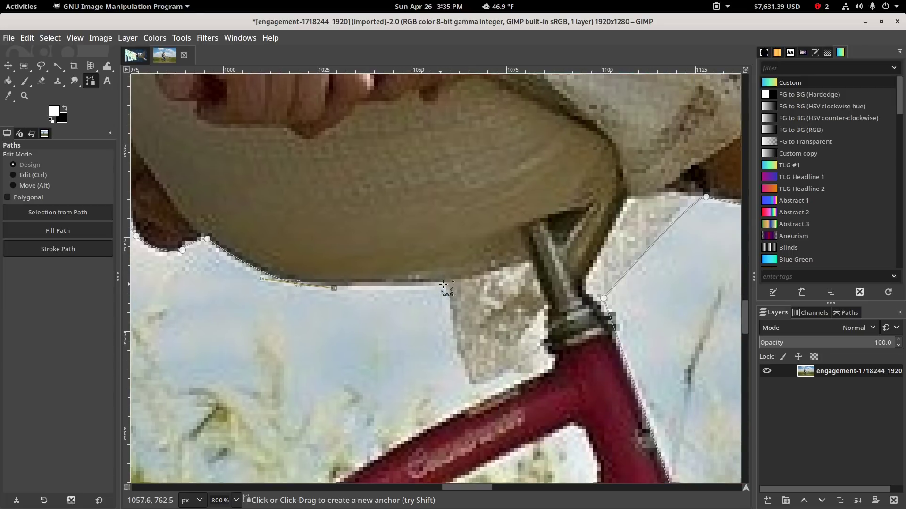
Continue the inner component along the dress's underside and down the hanging lace to the bicycle's upper frame tube.
drag(449, 282, 461, 281)
drag(462, 281, 451, 300)
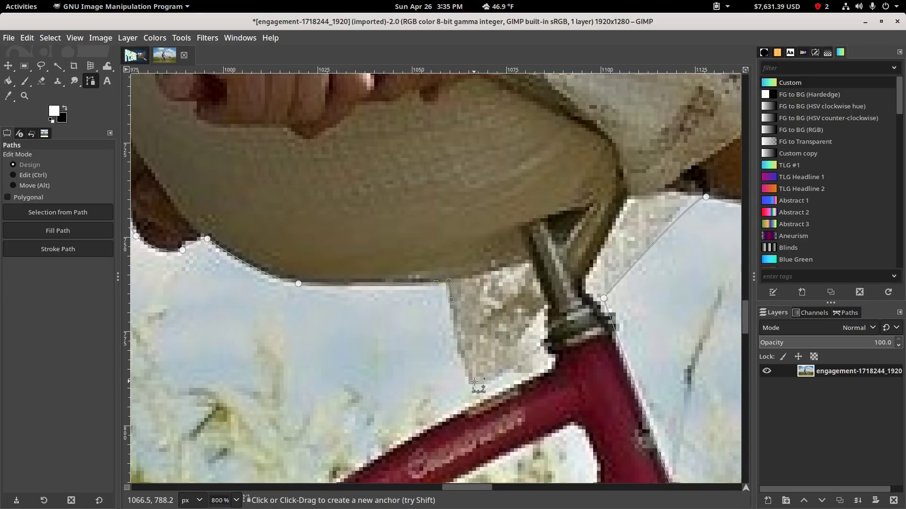
drag(475, 382, 490, 387)
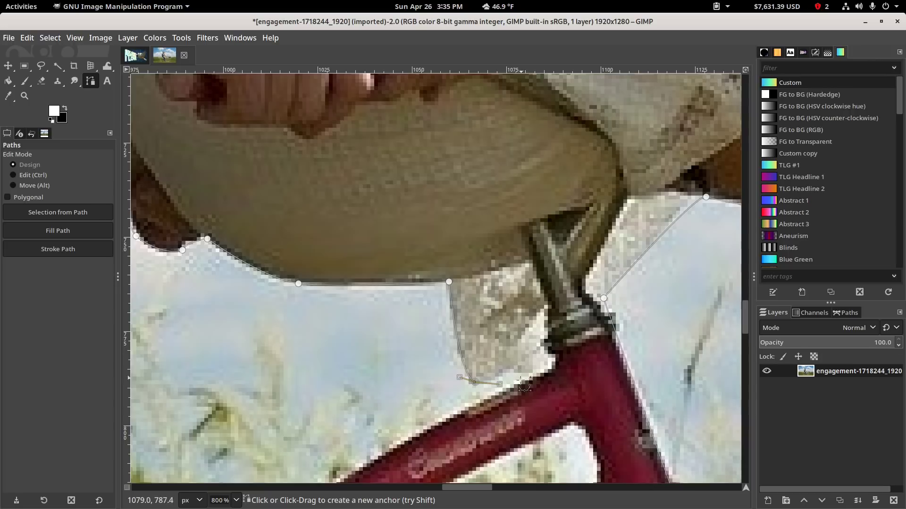
click(480, 401)
drag(483, 407, 565, 292)
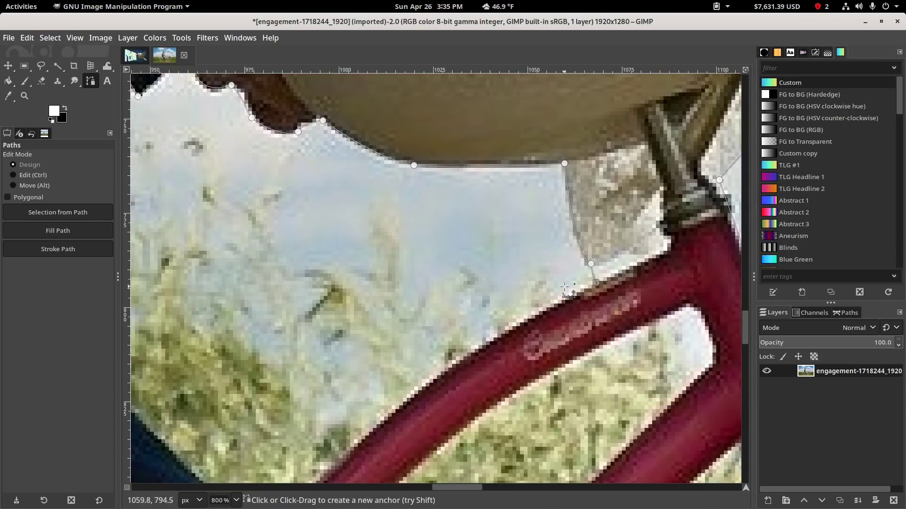
Trace the inner component down the upper edge of the bicycle's frame tube to where it meets the man's jeans.
drag(490, 339, 517, 285)
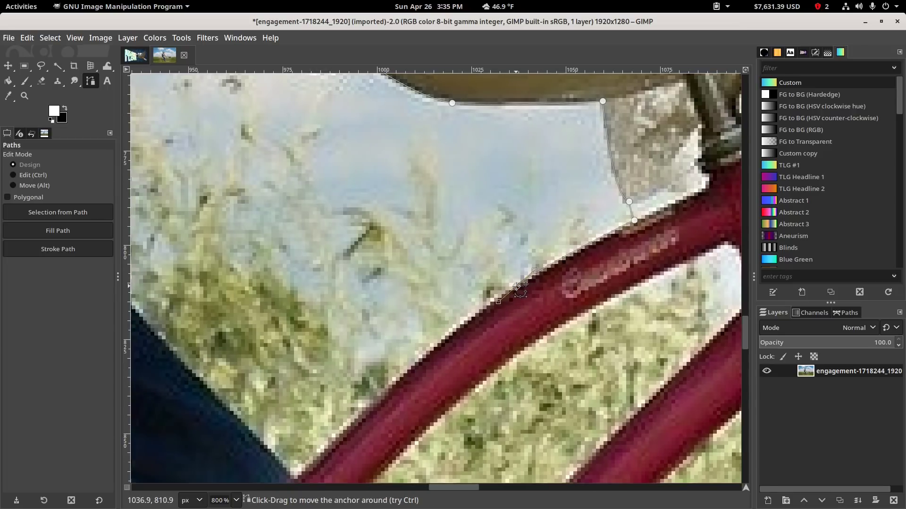
drag(358, 387, 464, 236)
drag(401, 326, 395, 280)
drag(230, 162, 390, 239)
drag(351, 167, 368, 214)
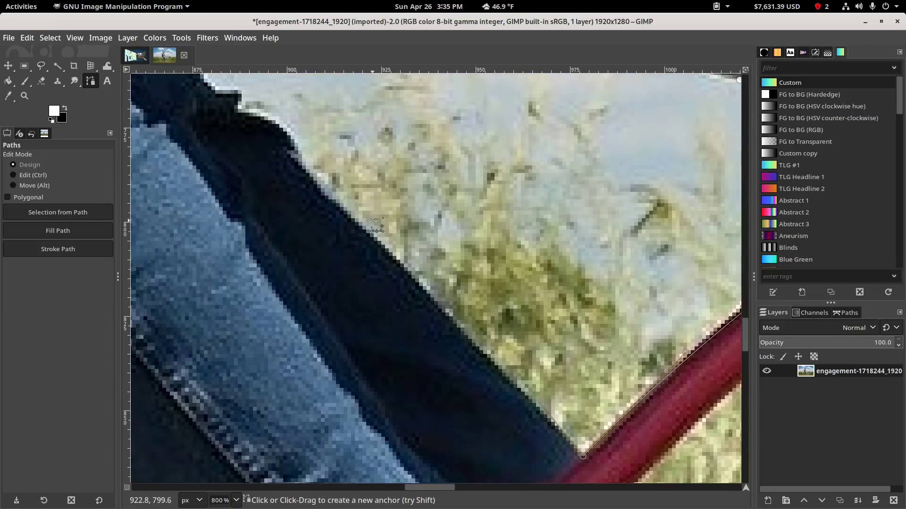
Trace the inner component up the front edge of the man's far jeans leg and around the fabric fold.
drag(485, 325, 418, 267)
drag(284, 169, 333, 203)
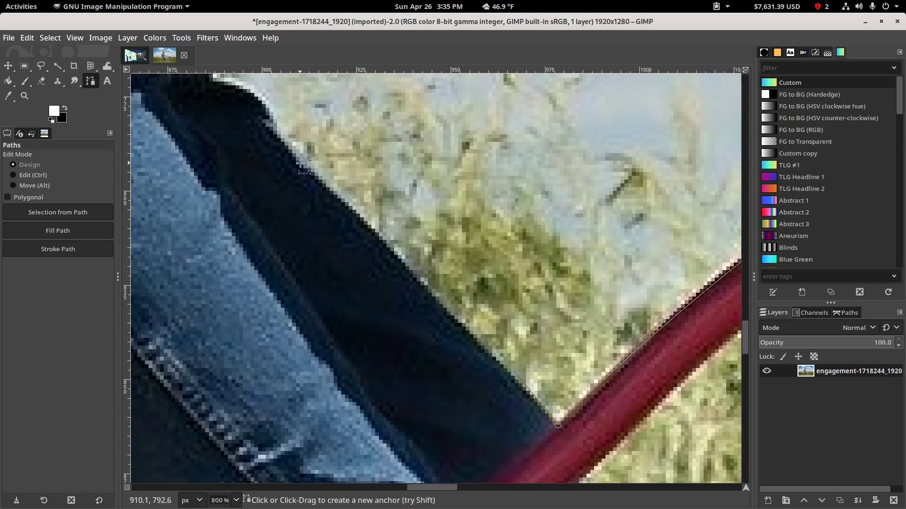
drag(278, 136, 270, 117)
drag(223, 82, 312, 179)
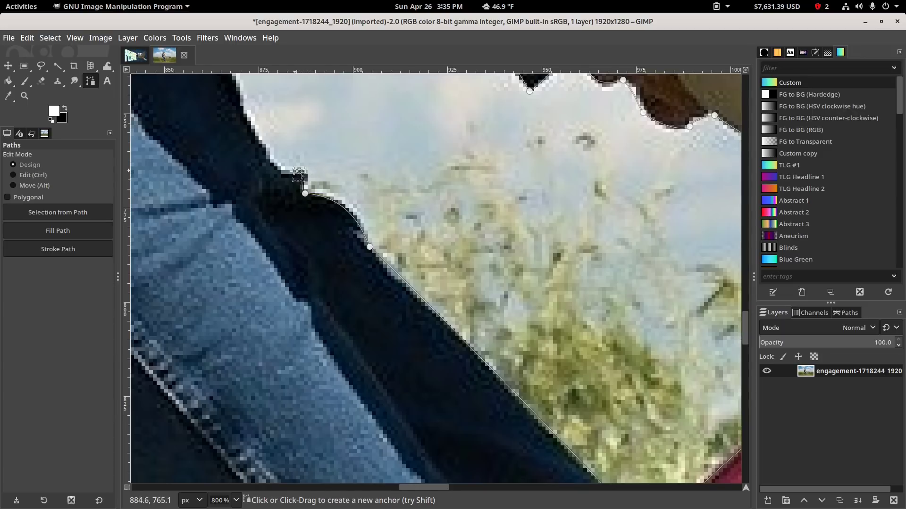
Trace the jeans edge from the fold up to the shirt hem and close the inner component around the gap.
scroll(271, 156, up, 3)
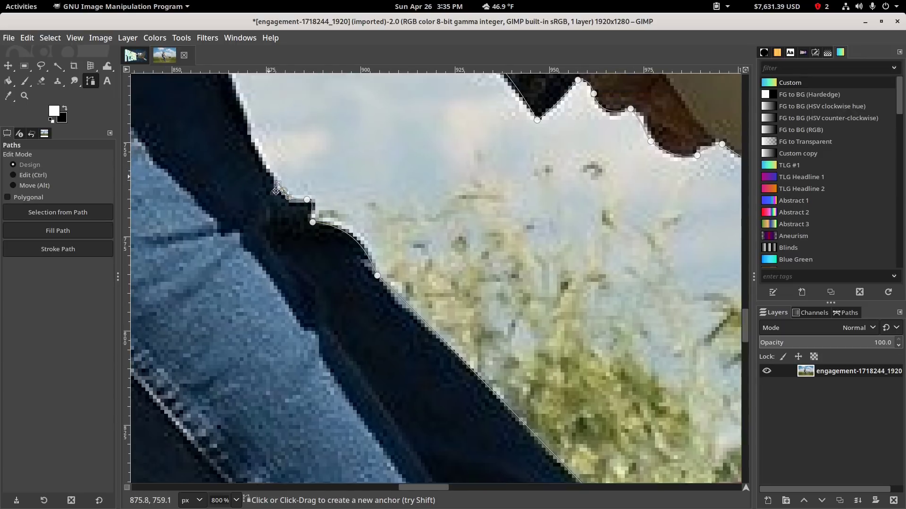
scroll(354, 263, up, 7)
scroll(354, 263, left, 5)
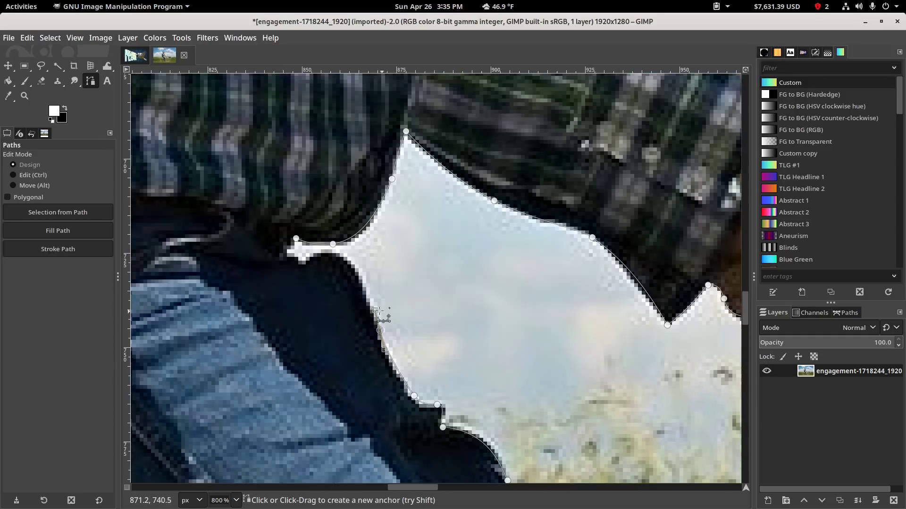
drag(354, 268, 340, 255)
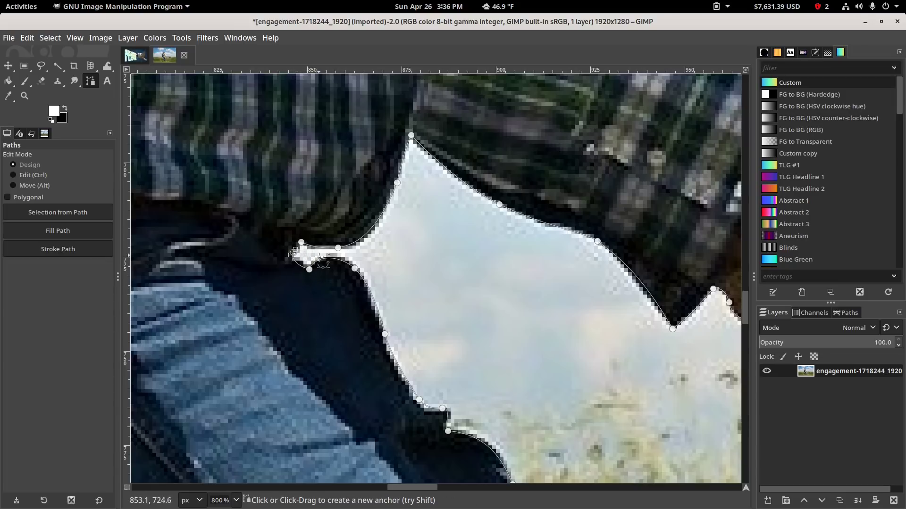
Start another path component in the gap between the couple's torsos, tracing the dress edge from the man's sleeve up to the woman's arm.
scroll(317, 255, down, 4)
drag(358, 121, 346, 338)
scroll(346, 337, up, 2)
scroll(346, 338, down, 8)
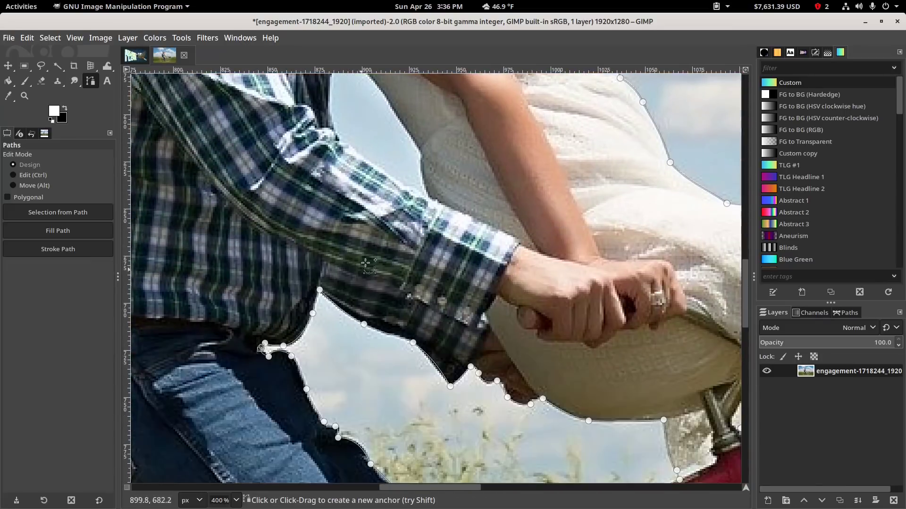
click(347, 197)
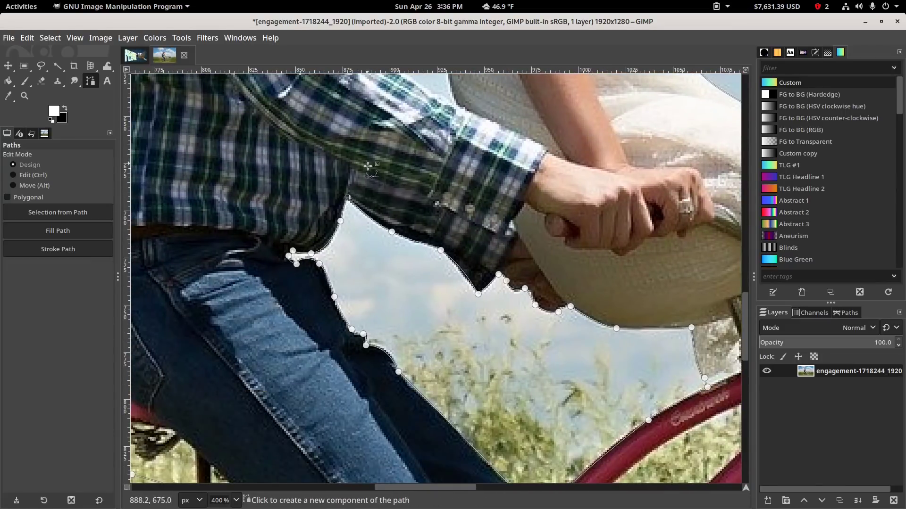
drag(361, 160, 386, 385)
scroll(472, 224, up, 1)
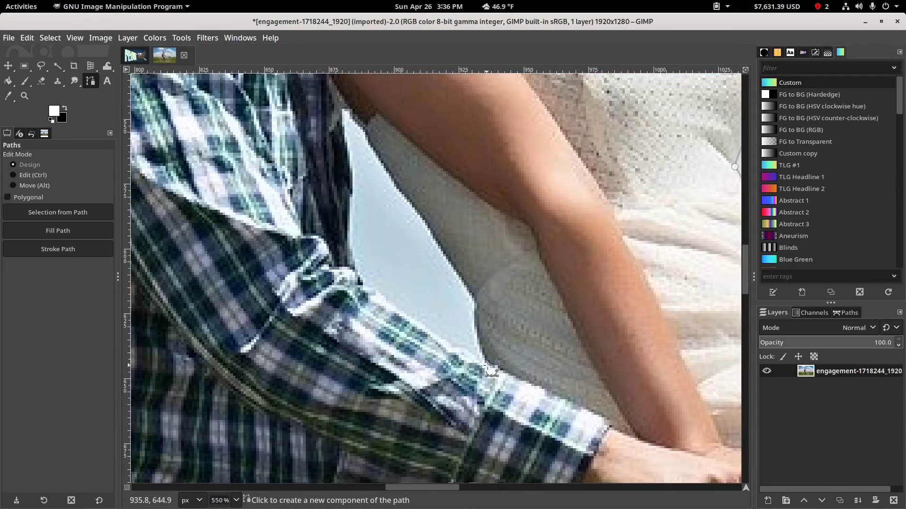
click(488, 366)
drag(481, 285, 485, 285)
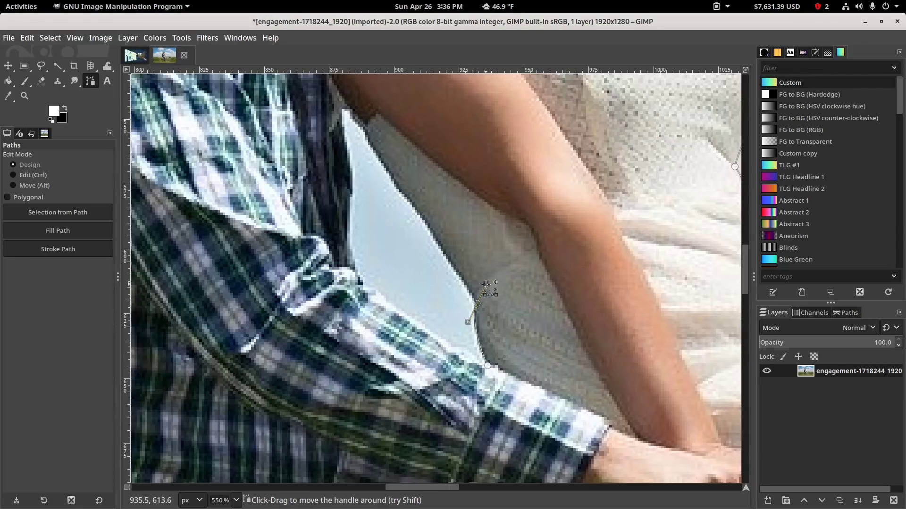
drag(410, 203, 441, 260)
drag(407, 202, 394, 196)
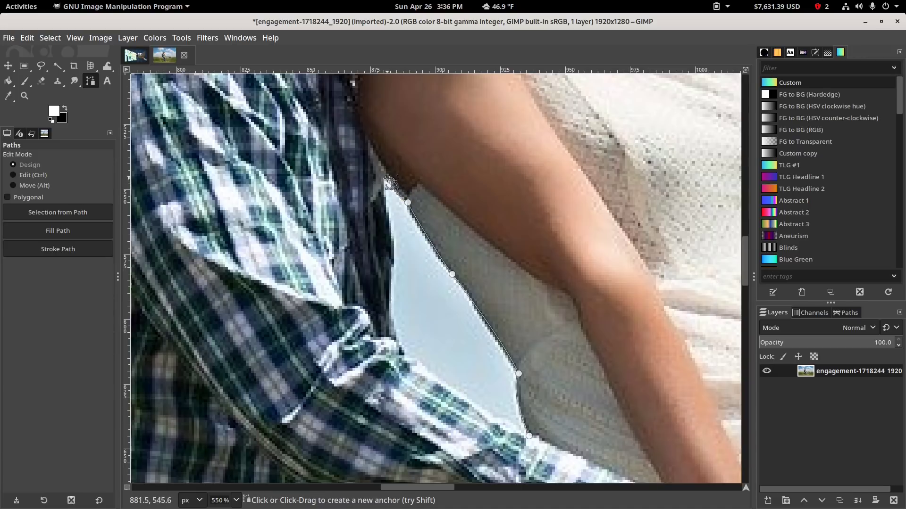
Trace the torso-gap component down the man's shirt front and along his sleeve to the dress edge, closing the gap.
drag(394, 263, 392, 284)
click(402, 349)
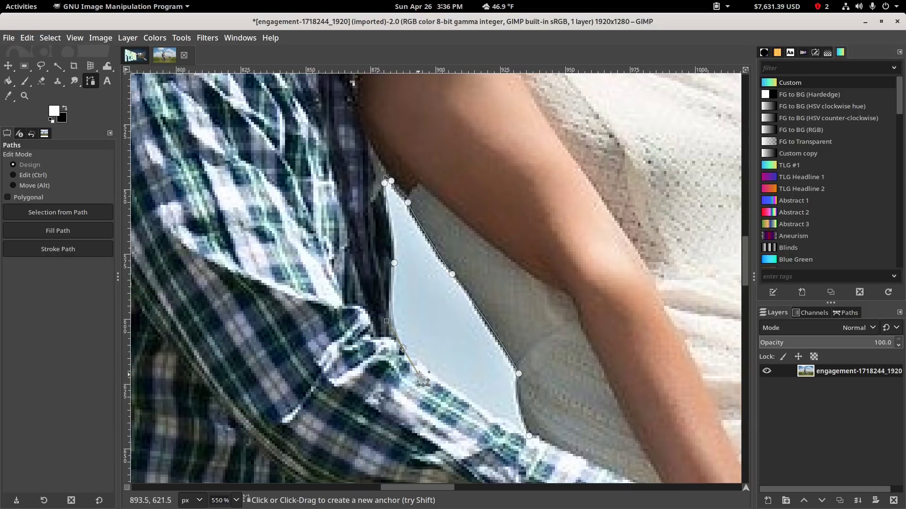
click(445, 385)
scroll(478, 406, down, 1)
scroll(477, 406, right, 1)
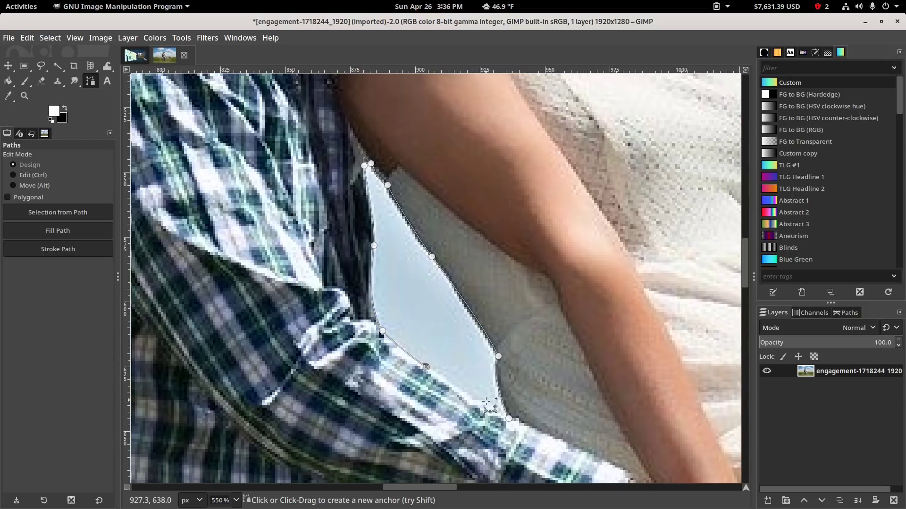
drag(473, 401, 495, 406)
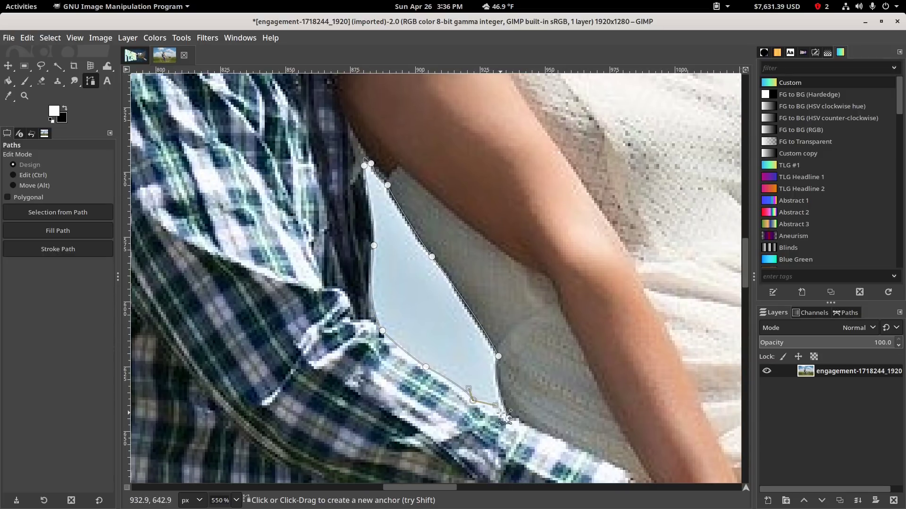
Create a selection from the completed path around the couple, the bicycle and the enclosed gaps.
scroll(525, 434, down, 3)
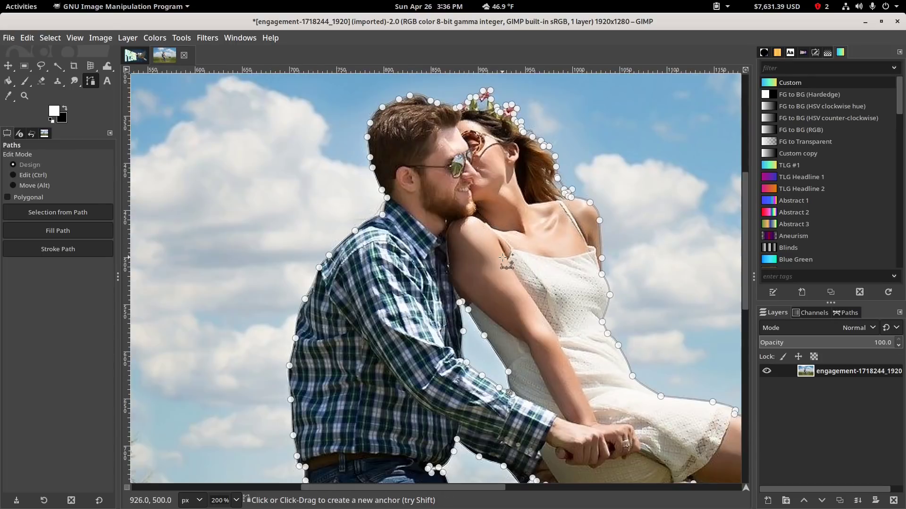
drag(516, 259, 365, 176)
drag(383, 336, 504, 174)
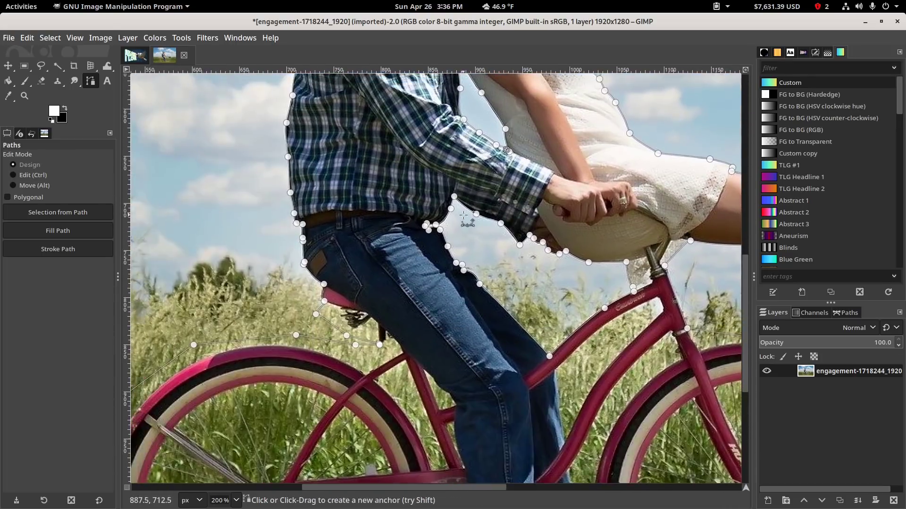
drag(232, 182, 290, 304)
scroll(378, 302, down, 3)
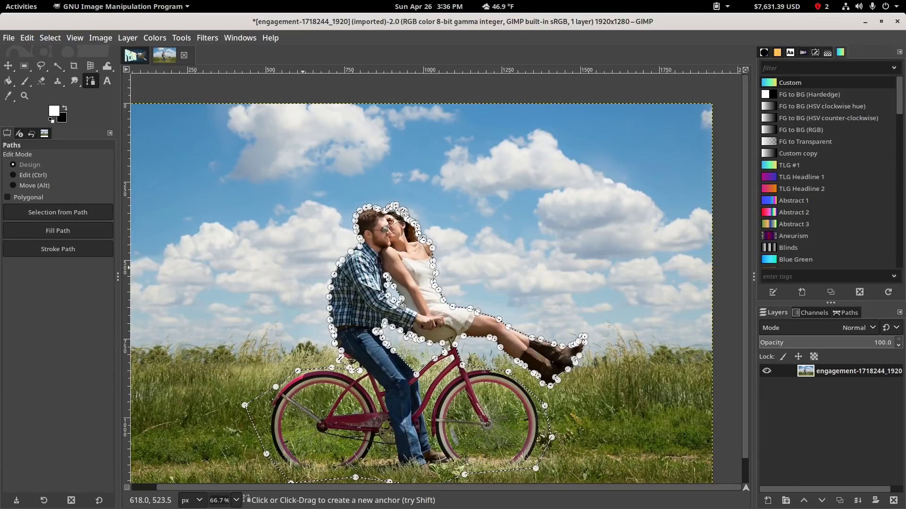
Try copying the selected area into the thumbnail_2020.xcf image as a new layer, undo the paste, and return to the engagement photo.
key(ctrl+c)
click(135, 56)
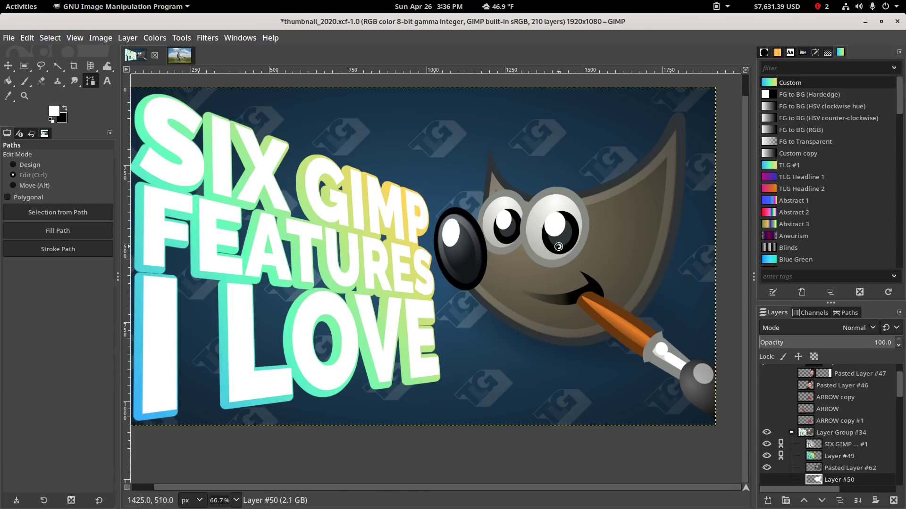
key(ctrl+v)
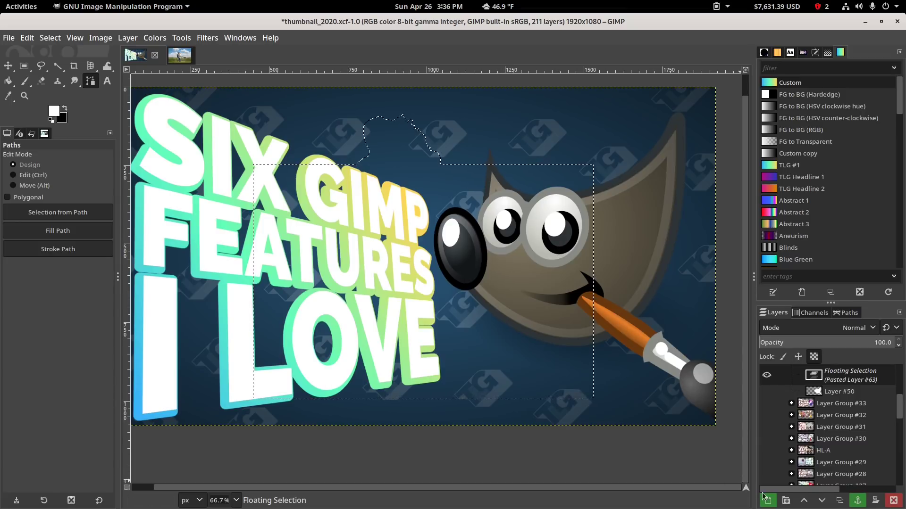
click(768, 500)
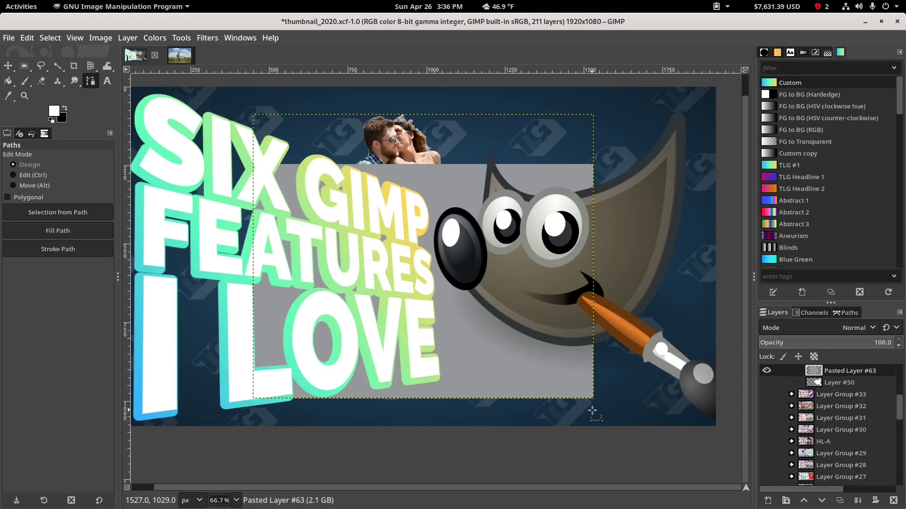
key(ctrl+z)
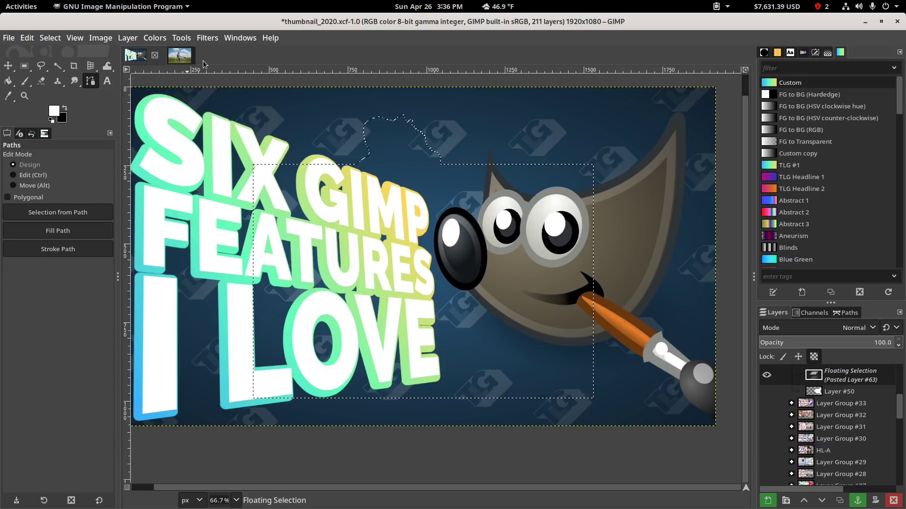
key(ctrl+z)
click(183, 57)
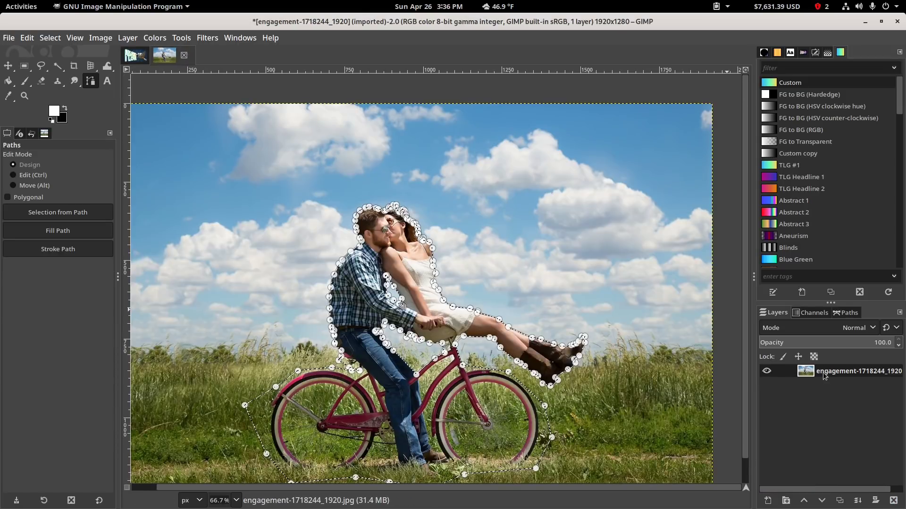
Add a layer mask initialized from the selection to the engagement photo layer and apply the mask.
right_click(825, 376)
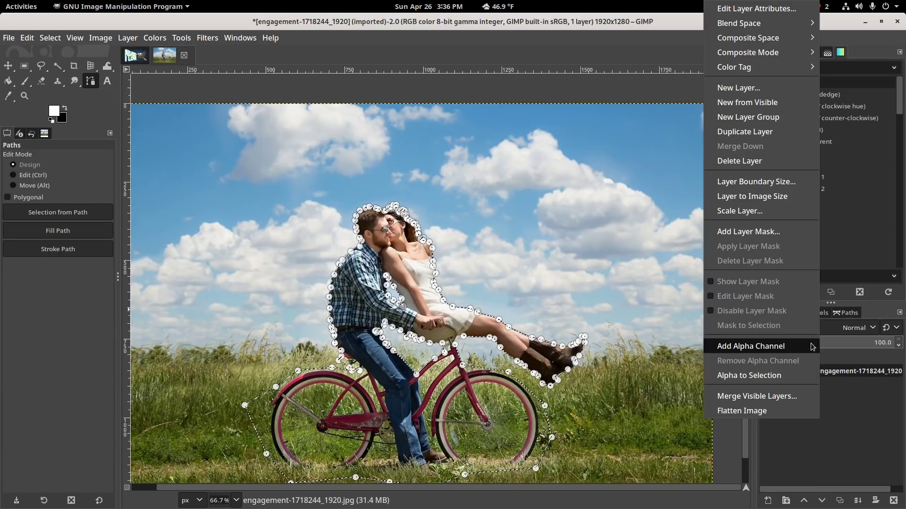
click(764, 232)
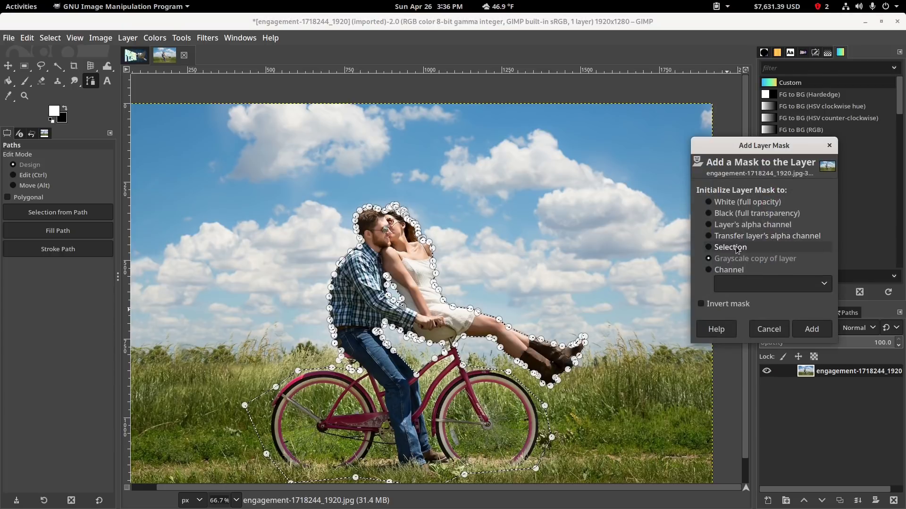
click(730, 247)
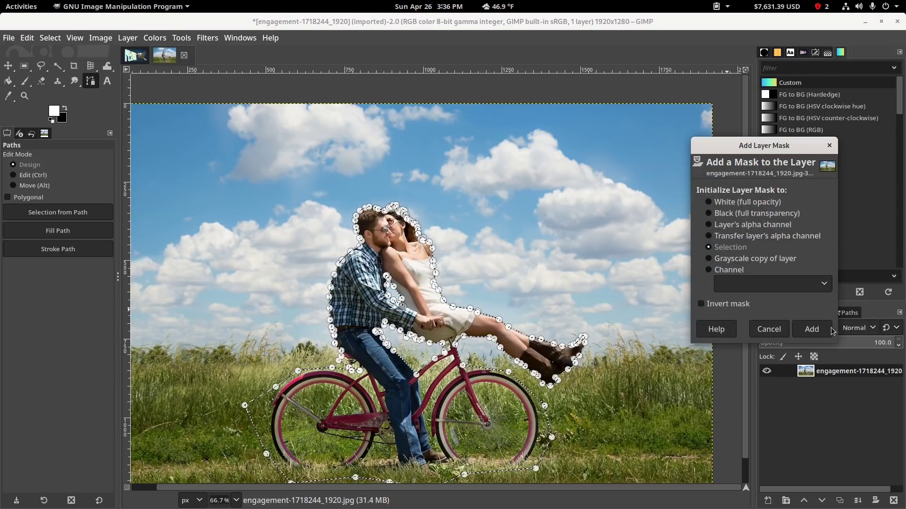
click(811, 329)
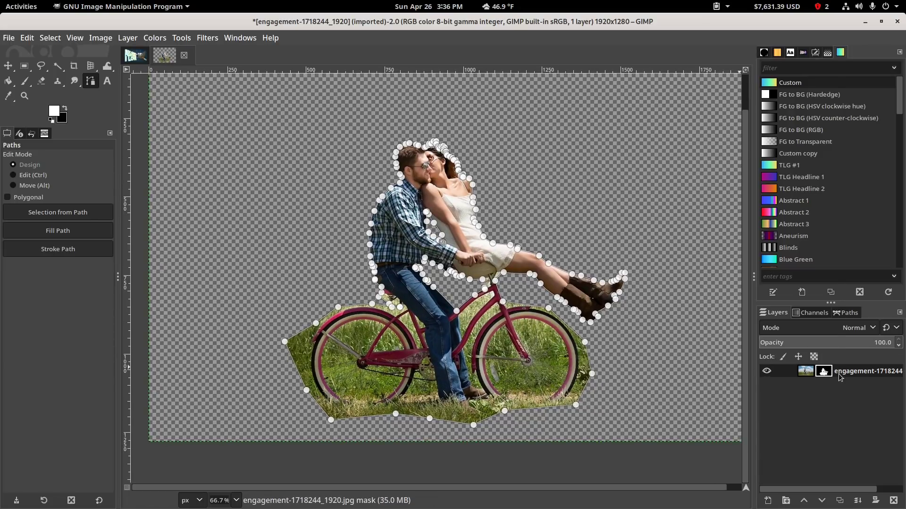
right_click(840, 375)
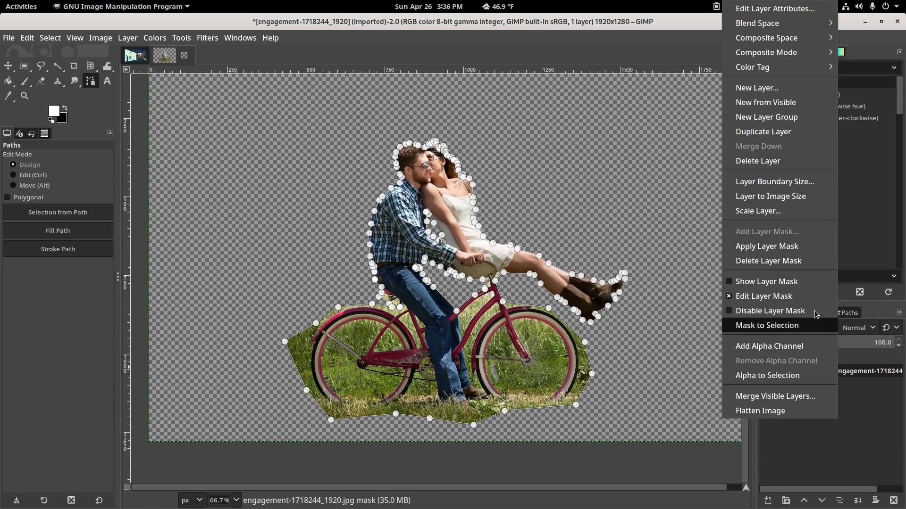
click(802, 246)
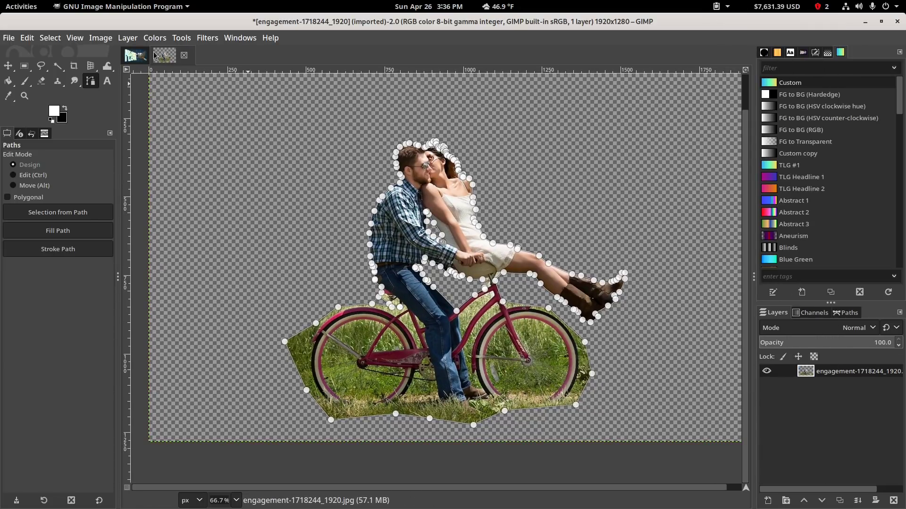
Bring the cut-out layer into the thumbnail_2020.xcf image as a new layer and hide Pasted Layer #62.
click(136, 56)
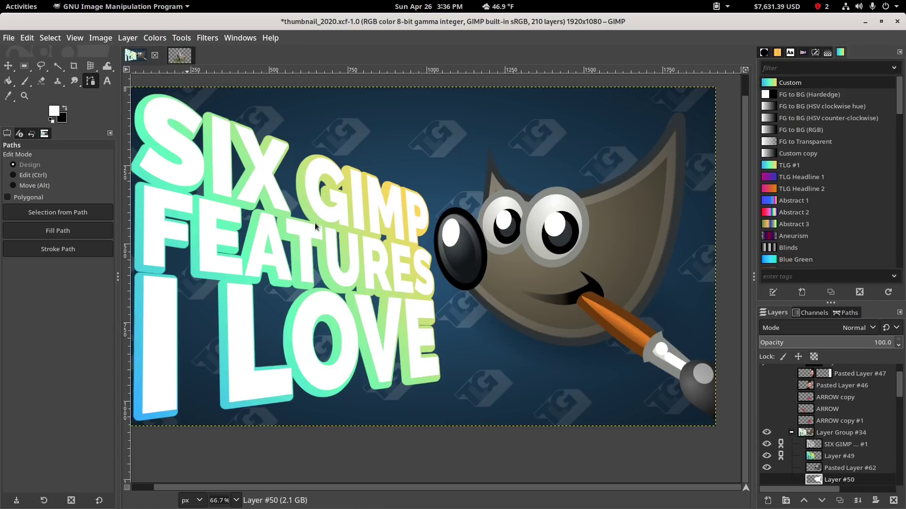
drag(315, 223, 315, 222)
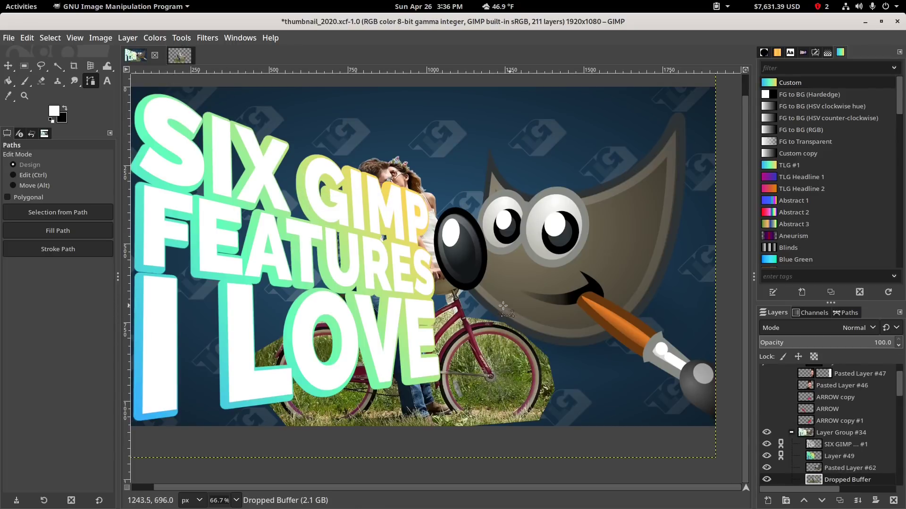
drag(510, 326, 489, 307)
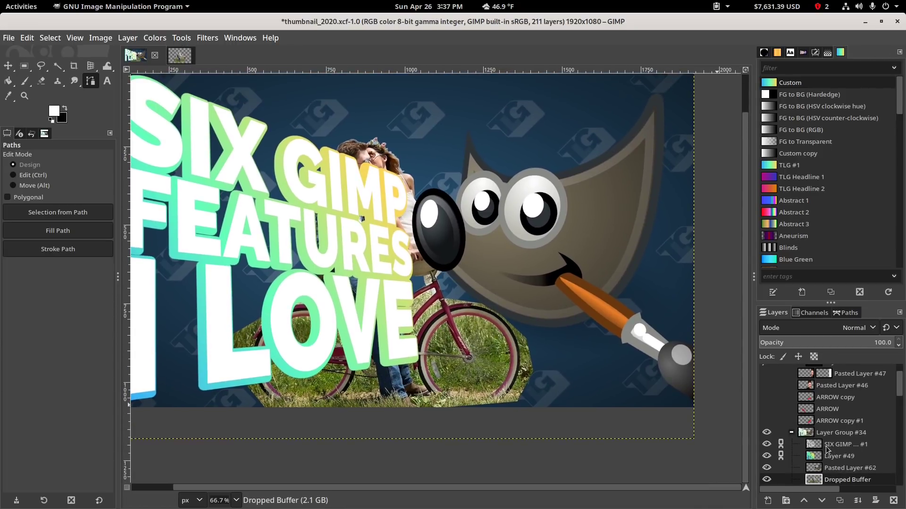
click(767, 468)
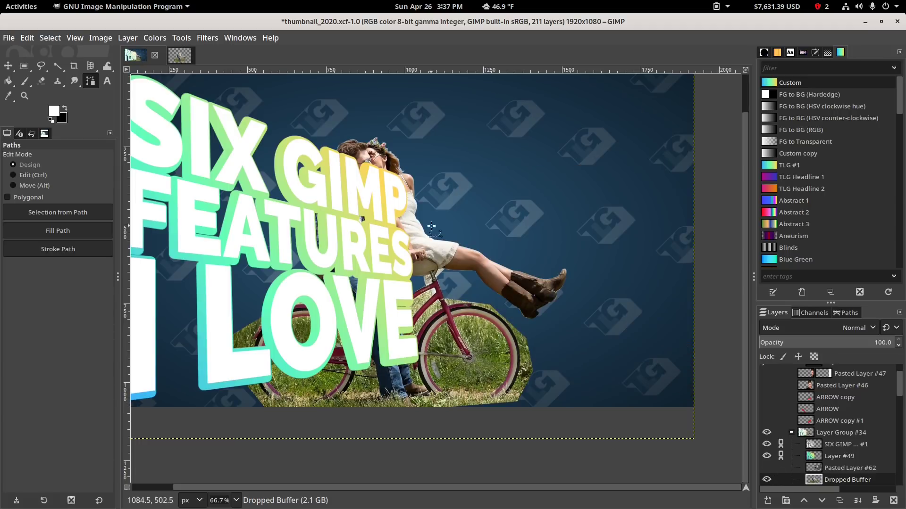
Move the cut-out couple to the empty area beside the title text and inspect the cut-out edges.
key(m)
drag(499, 377, 606, 430)
drag(547, 317, 545, 310)
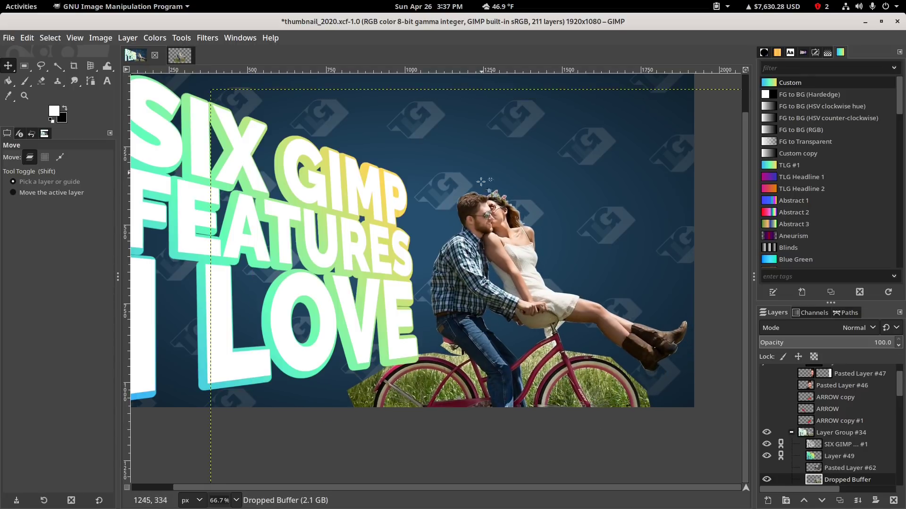
scroll(478, 237, up, 5)
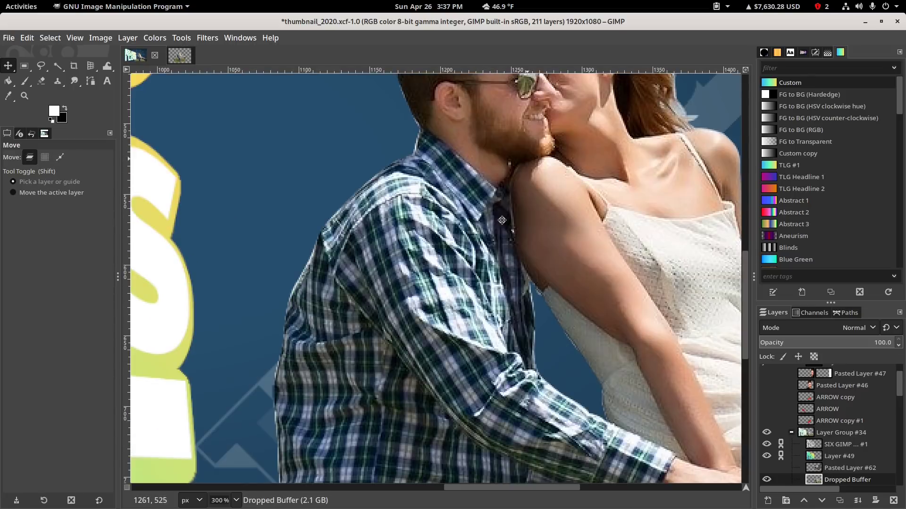
scroll(494, 259, down, 3)
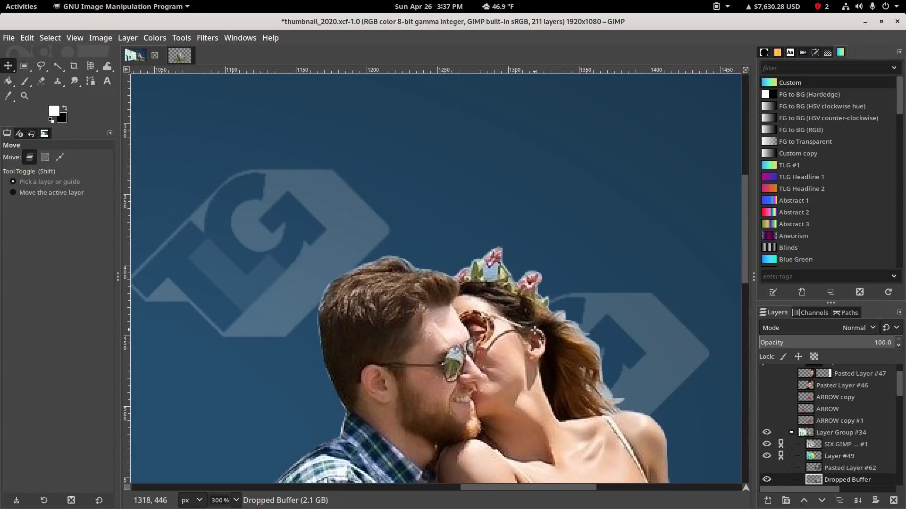
scroll(539, 394, down, 4)
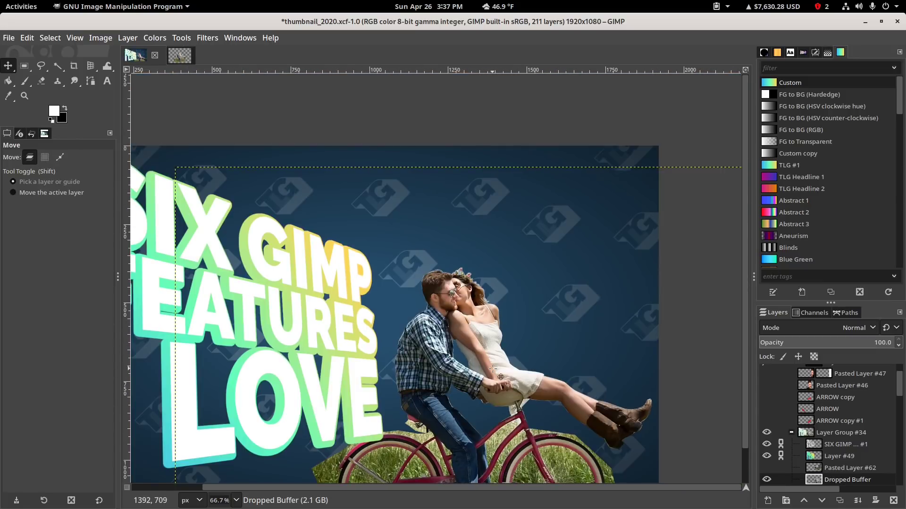
Scale the cut-out couple layer proportionally to 4215 × 2810 px.
scroll(442, 276, down, 1)
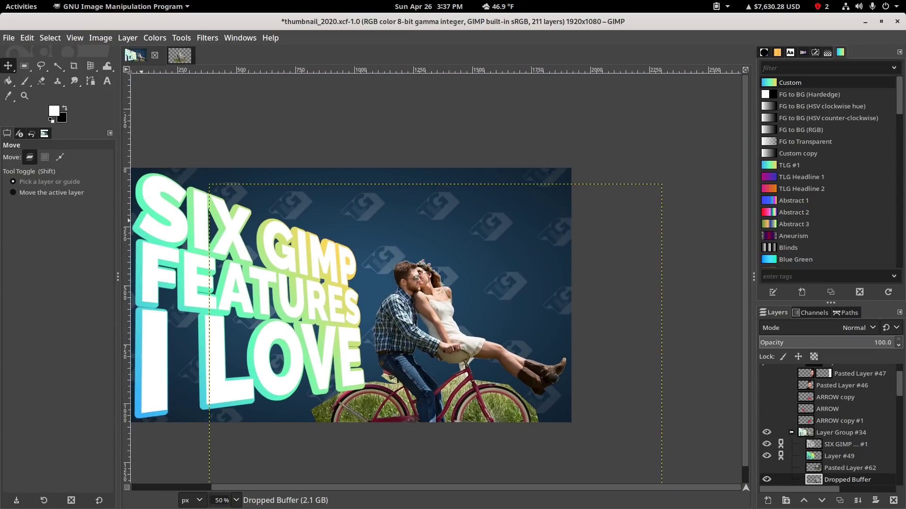
click(90, 66)
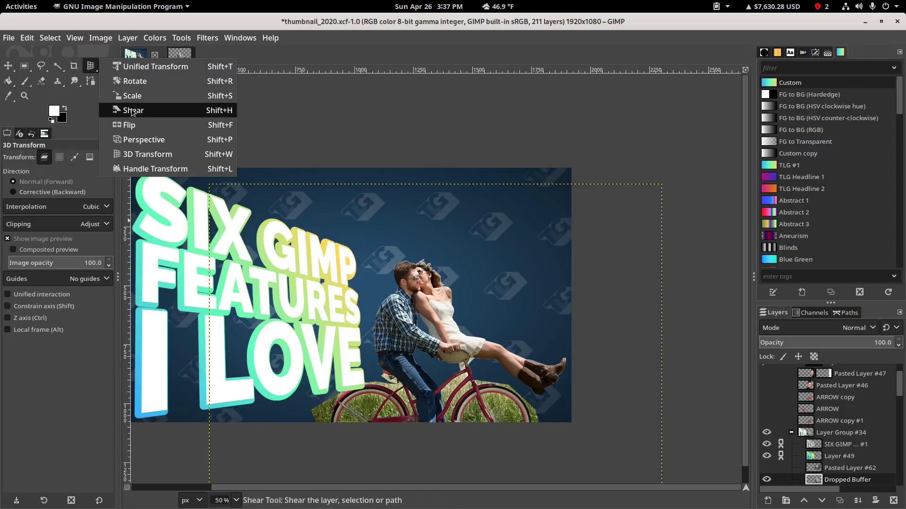
click(137, 98)
drag(469, 259, 586, 180)
mouse_move(392, 433)
mouse_down()
mouse_move(293, 499)
mouse_move(381, 472)
mouse_move(409, 317)
mouse_move(481, 267)
mouse_move(462, 330)
mouse_move(384, 439)
mouse_up()
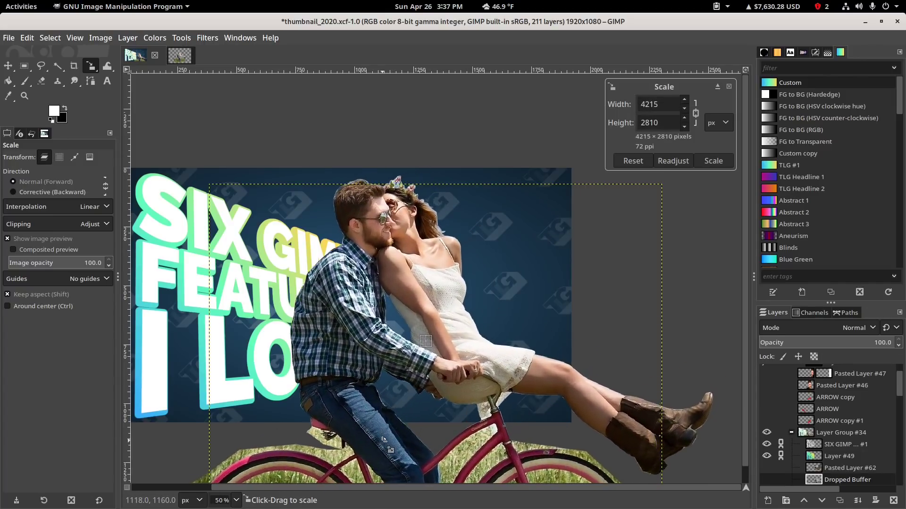
click(8, 66)
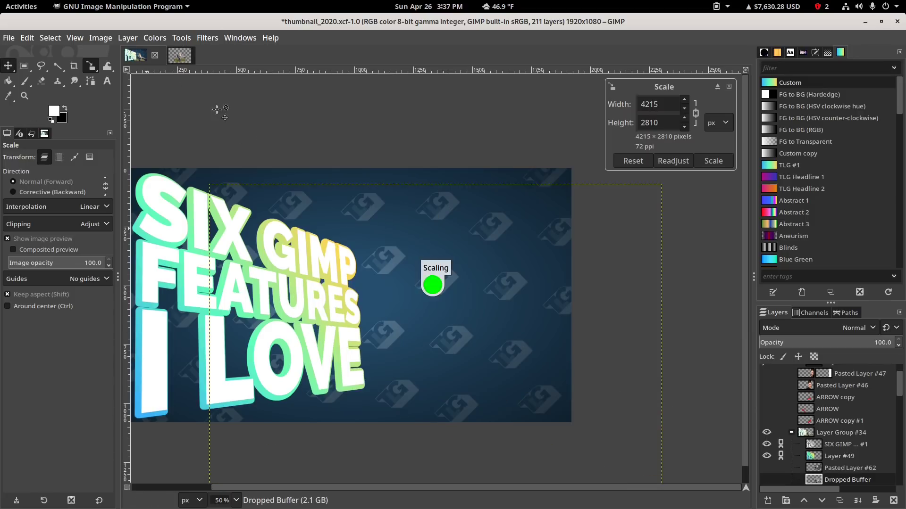
Reposition the enlarged couple in the right part of the thumbnail, with their heads inside the canvas.
drag(427, 267, 474, 256)
ctrl+scroll(481, 233, up, 4)
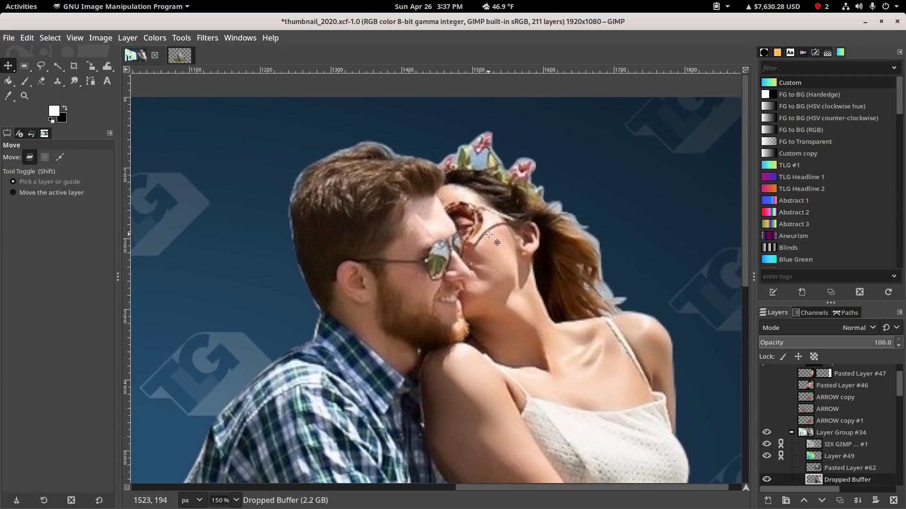
scroll(543, 245, down, 2)
scroll(564, 250, left, 1)
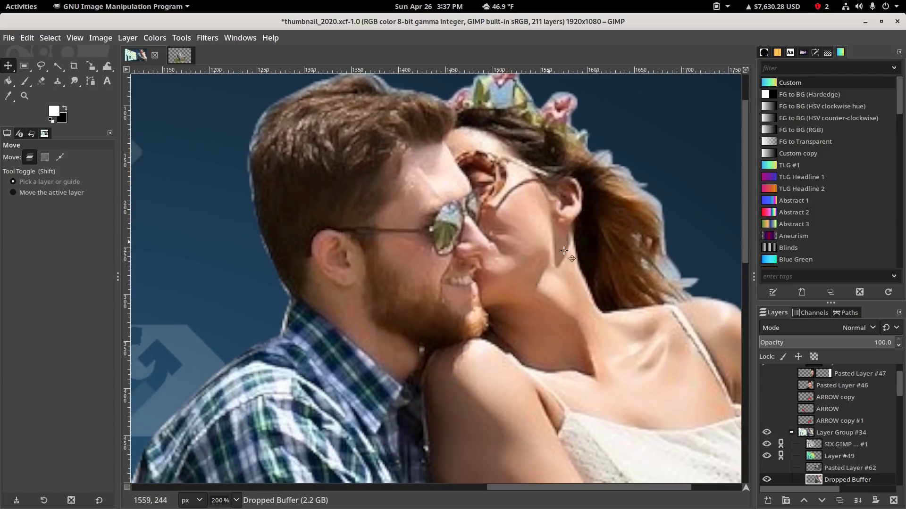
Add a white (full opacity) layer mask to the Dropped Buffer layer.
right_click(828, 482)
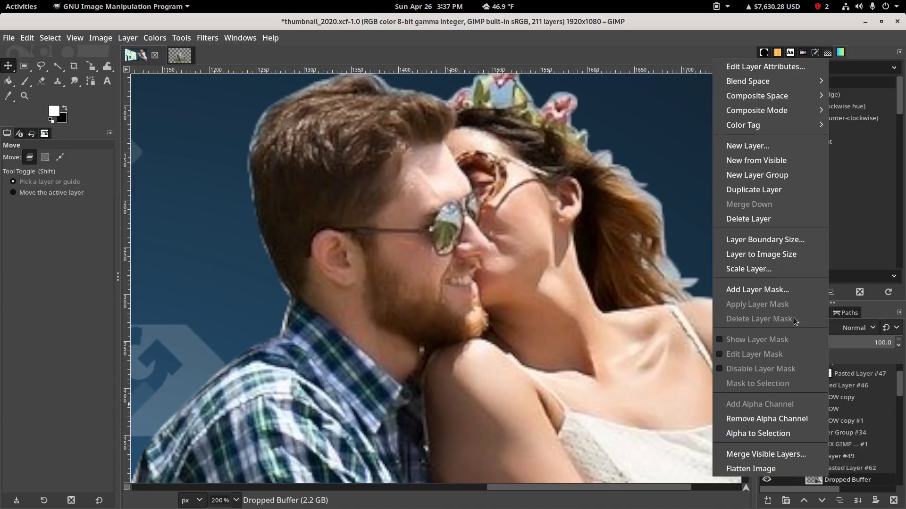
click(776, 292)
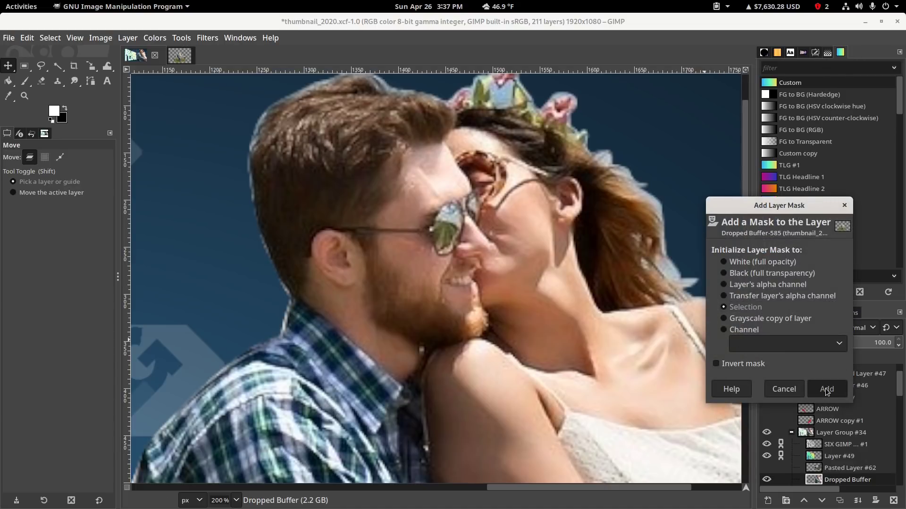
click(754, 262)
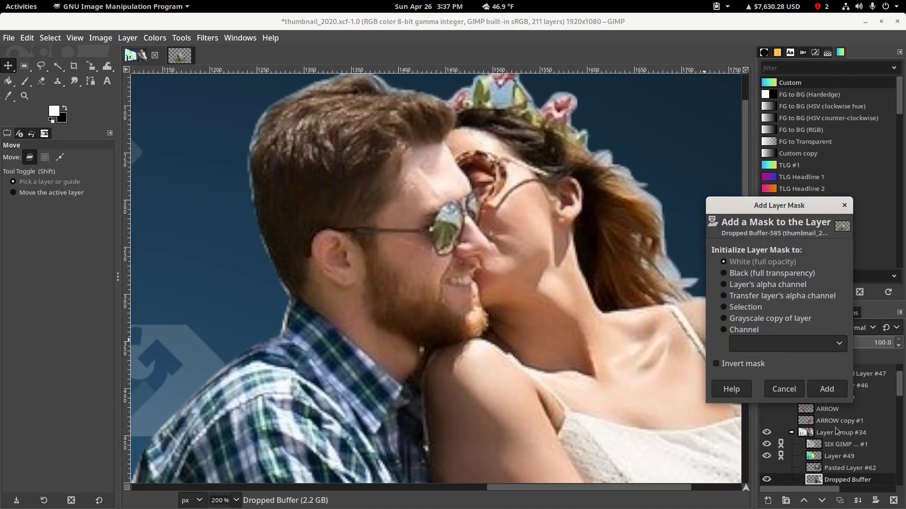
click(826, 389)
drag(501, 157, 450, 271)
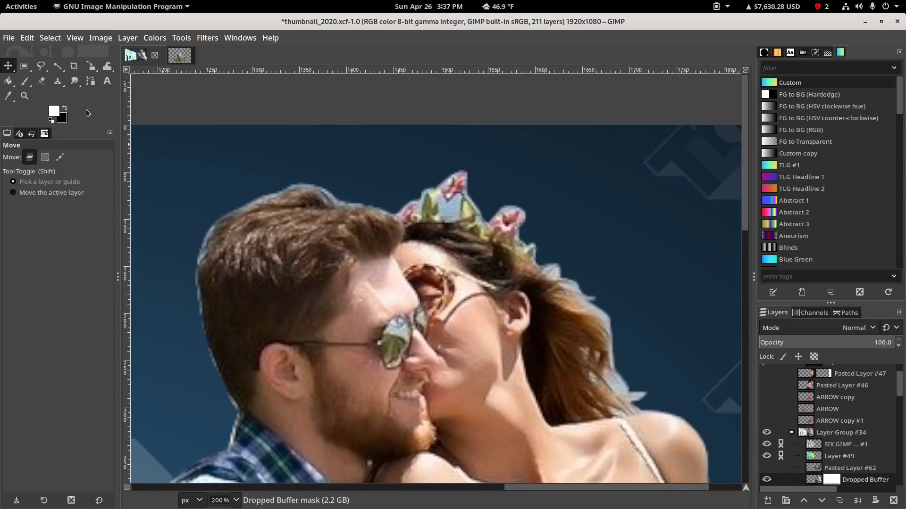
Swap the colours so black is the foreground and set the Paintbrush to size 24 for painting on the mask.
click(64, 109)
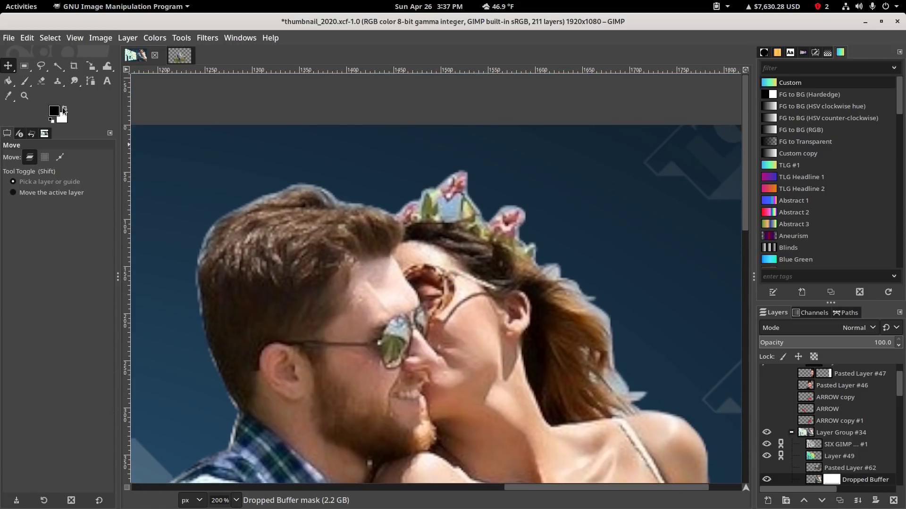
click(23, 86)
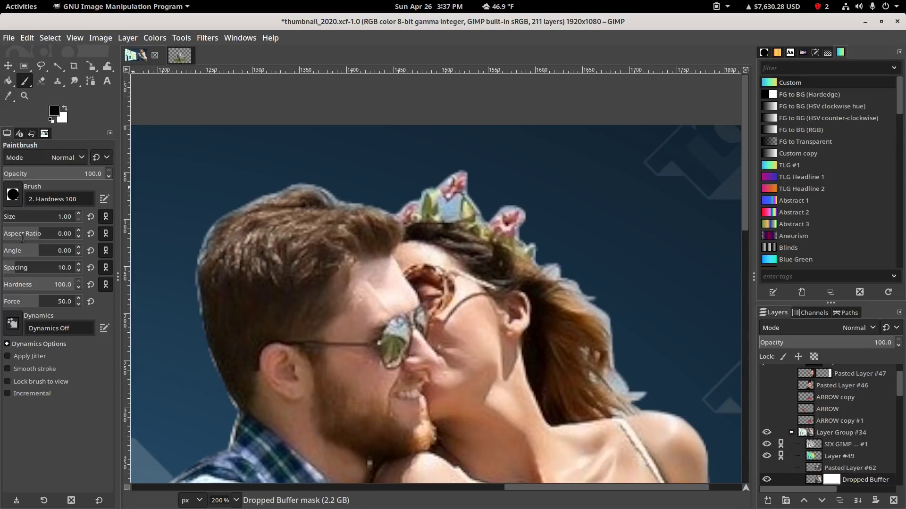
scroll(38, 216, up, 11)
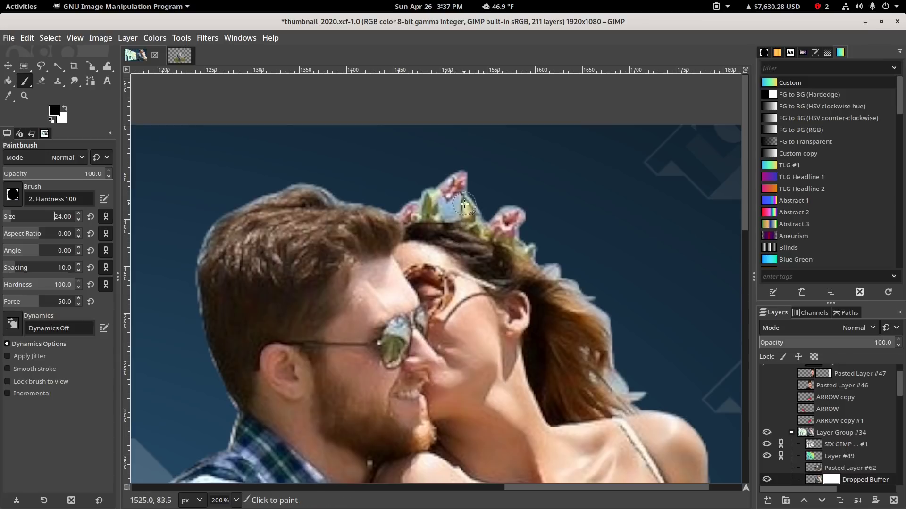
key(4)
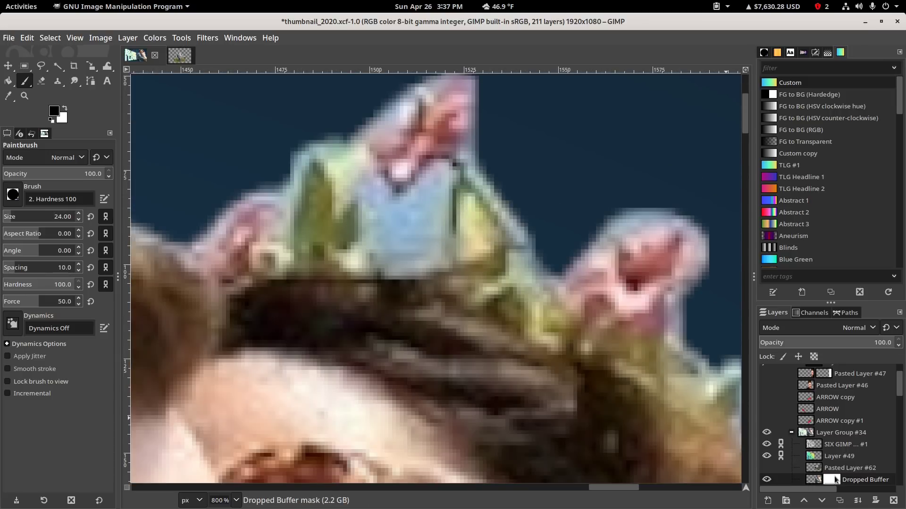
Try to paint out the sky patch inside the flower crown with the 2. Hardness 100 brush, and undo the stroke.
scroll(559, 403, down, 3)
scroll(847, 475, down, 1)
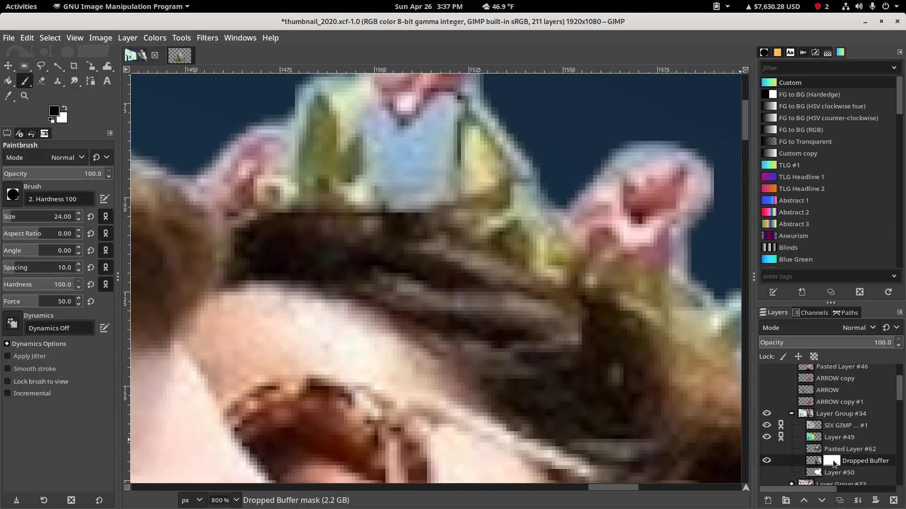
drag(421, 151, 444, 226)
click(444, 224)
key(ctrl+z)
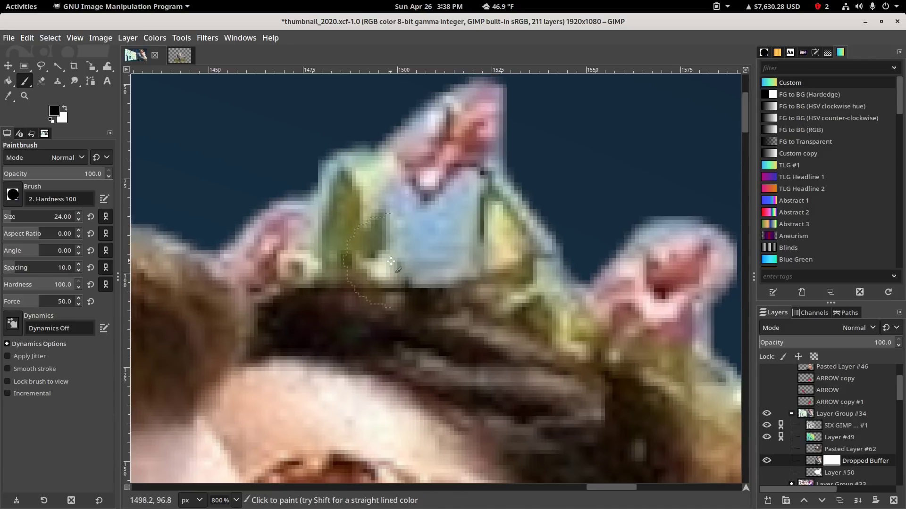
Switch to the 2. Hardness 025 brush at 60.6 opacity and mask out the sky patch inside the flower crown.
click(18, 201)
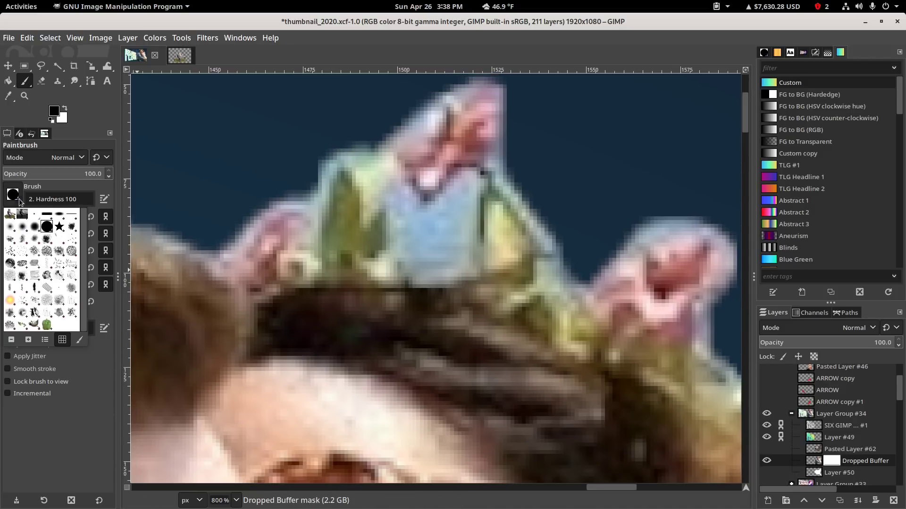
click(17, 227)
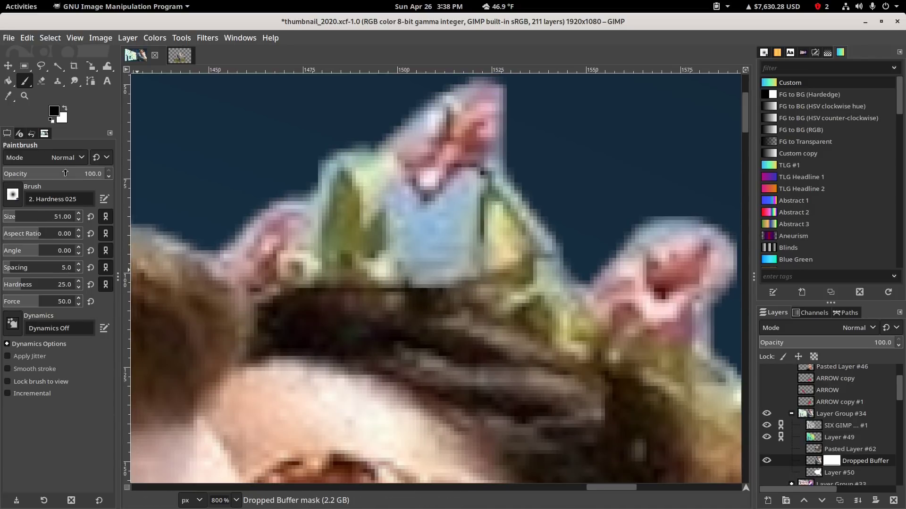
click(452, 220)
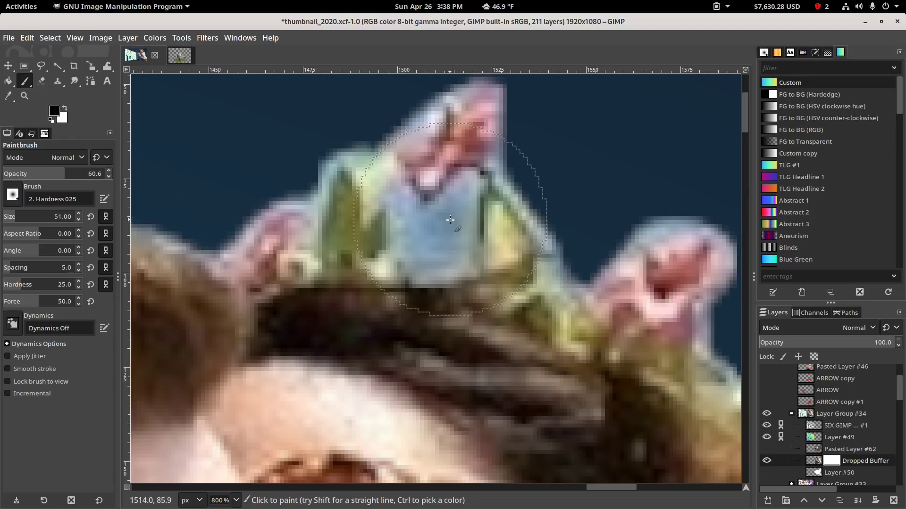
mouse_move(452, 221)
mouse_down()
mouse_move(426, 244)
mouse_move(401, 220)
mouse_move(398, 203)
mouse_move(429, 257)
mouse_move(444, 250)
mouse_move(463, 196)
mouse_move(452, 232)
mouse_up()
Set the brush's aspect ratio to -2.60 for working on the woman's hair edge.
scroll(513, 284, down, 4)
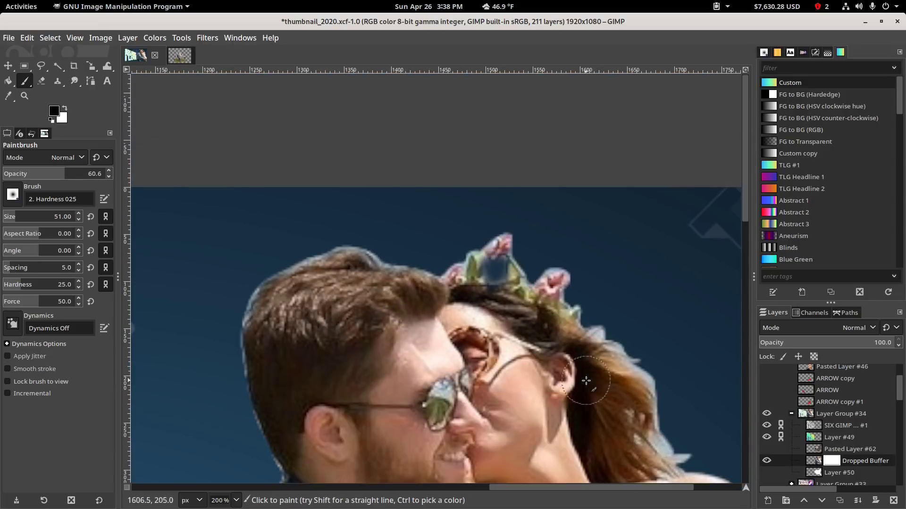
scroll(629, 366, up, 2)
drag(618, 385, 619, 295)
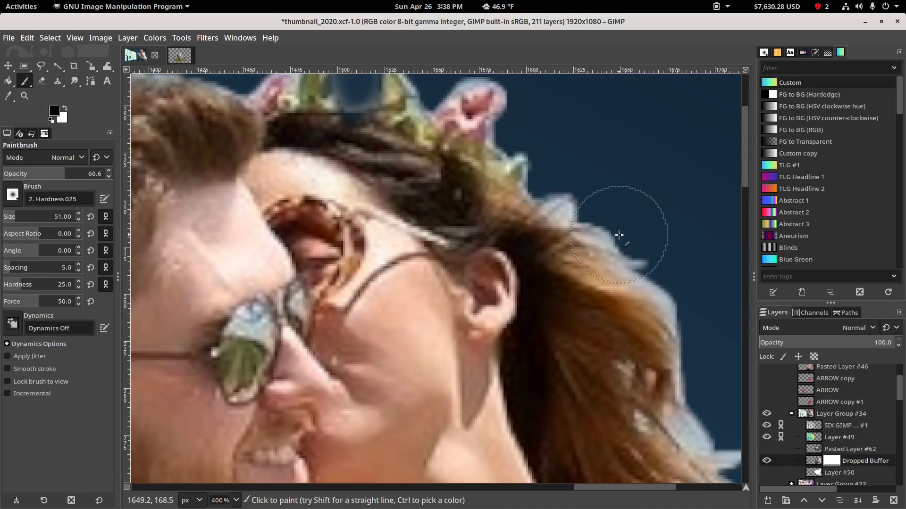
drag(649, 203, 510, 243)
scroll(509, 243, up, 1)
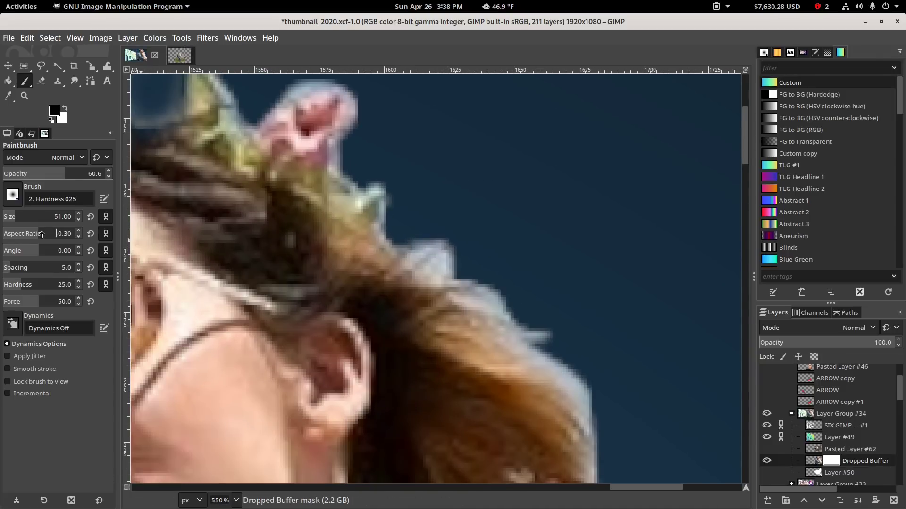
scroll(44, 231, down, 4)
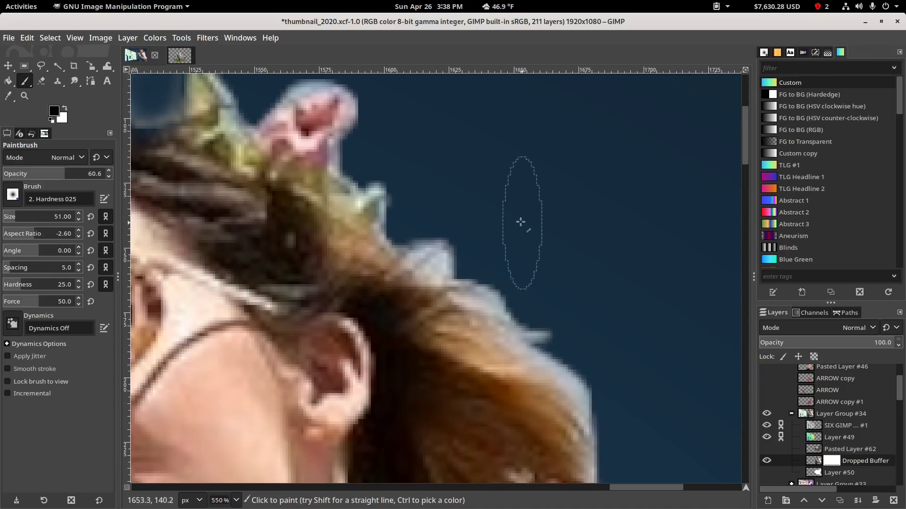
Rotate the elongated brush to an angle of 54.60.
scroll(53, 255, down, 4)
scroll(53, 259, down, 12)
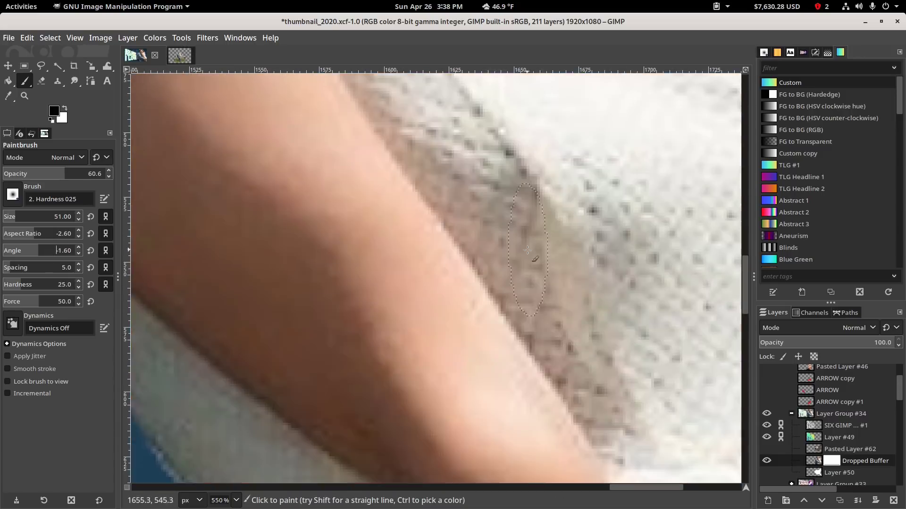
scroll(438, 250, up, 20)
scroll(506, 250, down, 10)
scroll(402, 250, up, 8)
scroll(401, 250, up, 4)
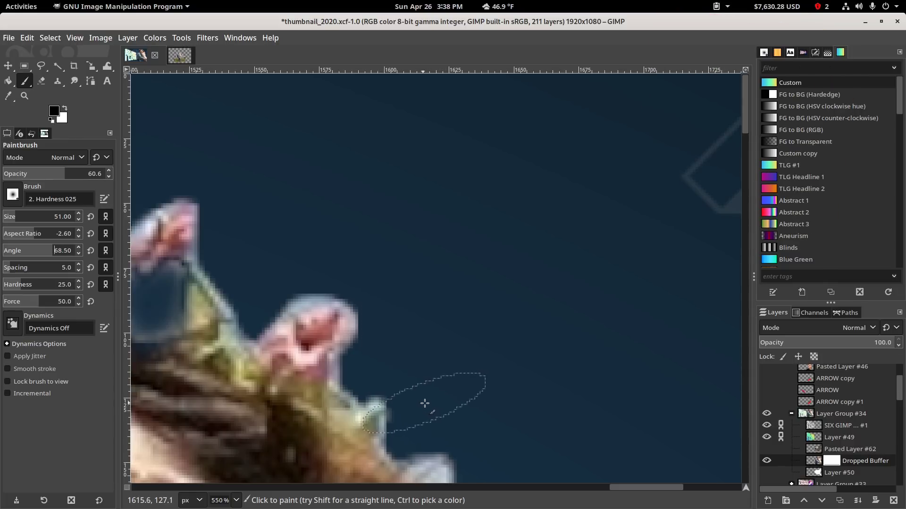
key(Down)
key(Down)
key(Down)
key(Down)
key(Down)
key(Down)
key(Down)
key(Down)
key(Down)
key(Down)
key(Down)
key(Down)
key(Down)
key(Down)
key(Down)
key(Down)
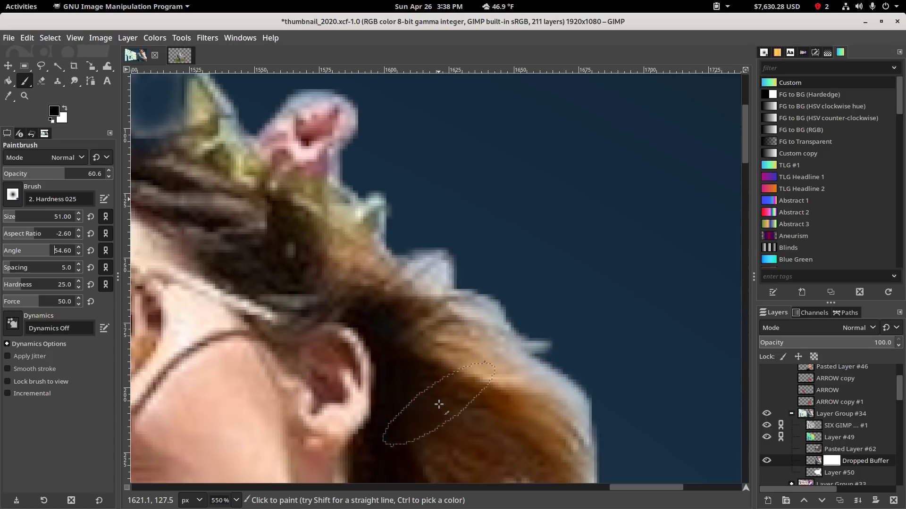
Set the brush to 100 opacity and size 20, and mask out the pale fringe along the flower crown and the upper edge of the woman's hair.
drag(83, 179, 207, 177)
drag(53, 215, 51, 216)
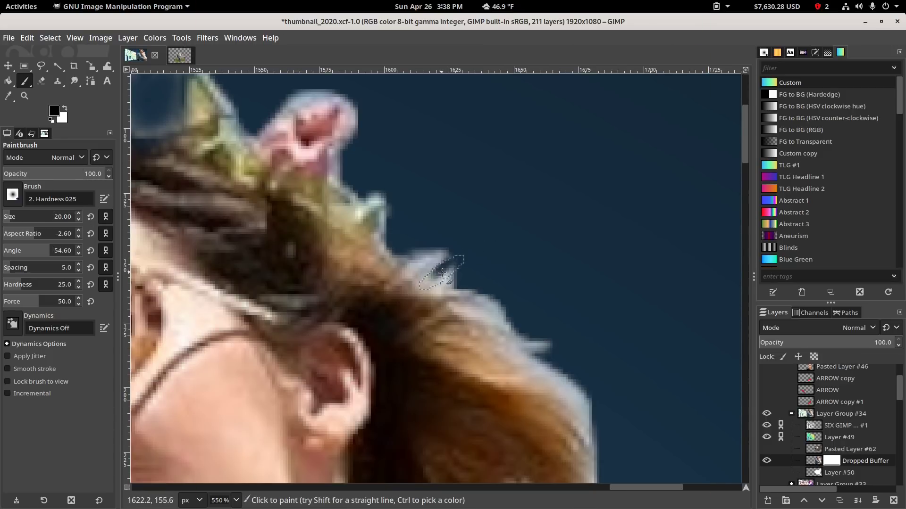
drag(419, 249, 444, 251)
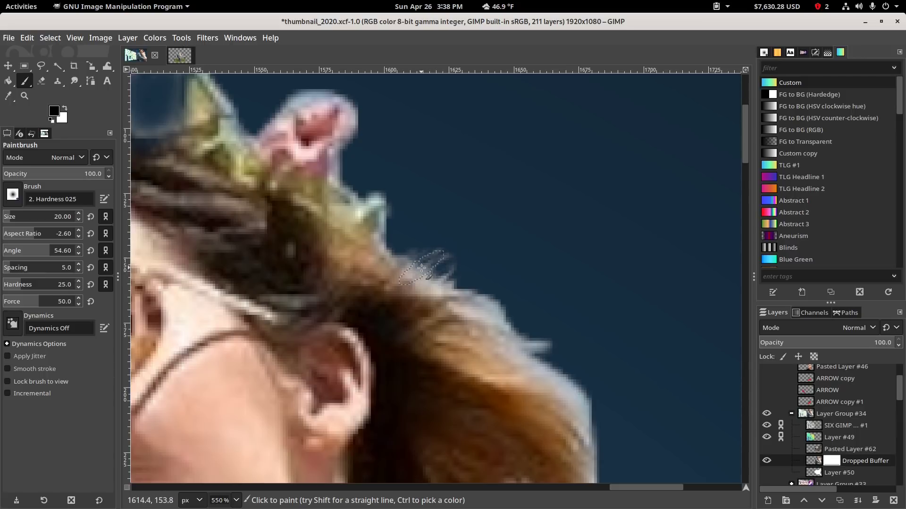
drag(390, 237, 392, 218)
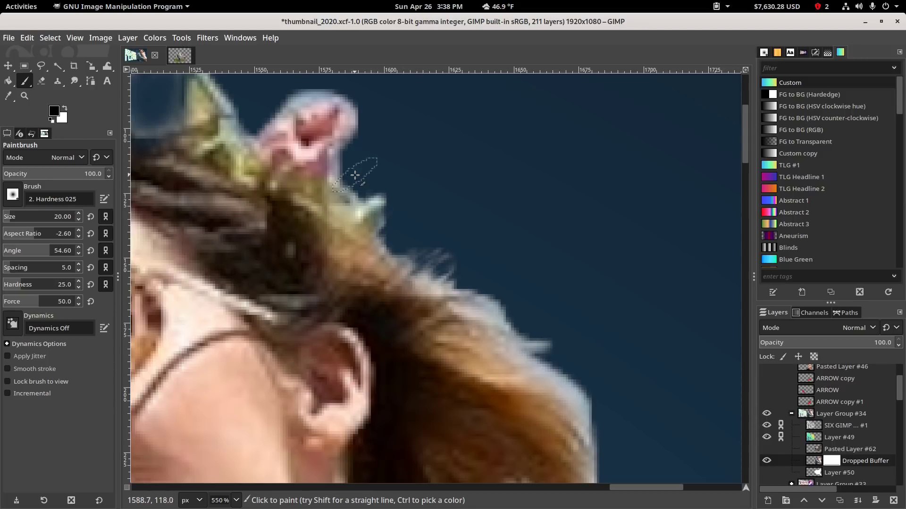
drag(342, 153, 364, 105)
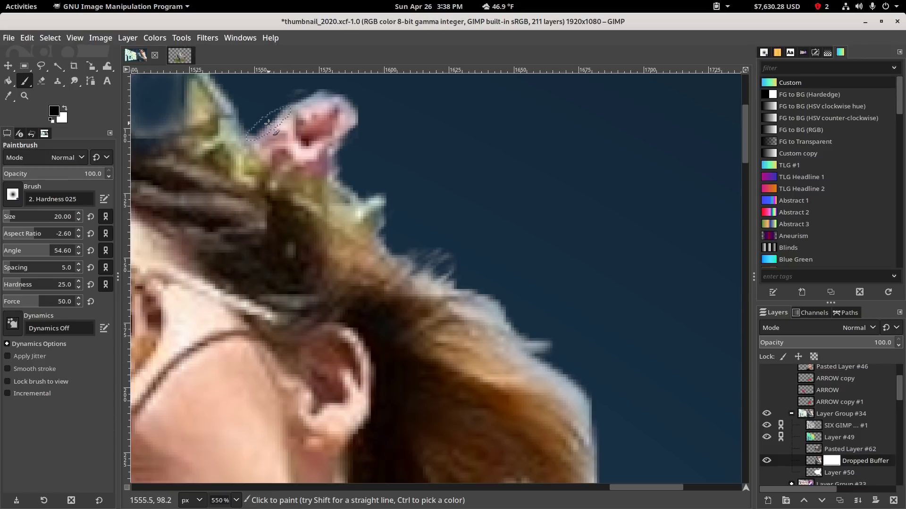
drag(255, 113, 294, 201)
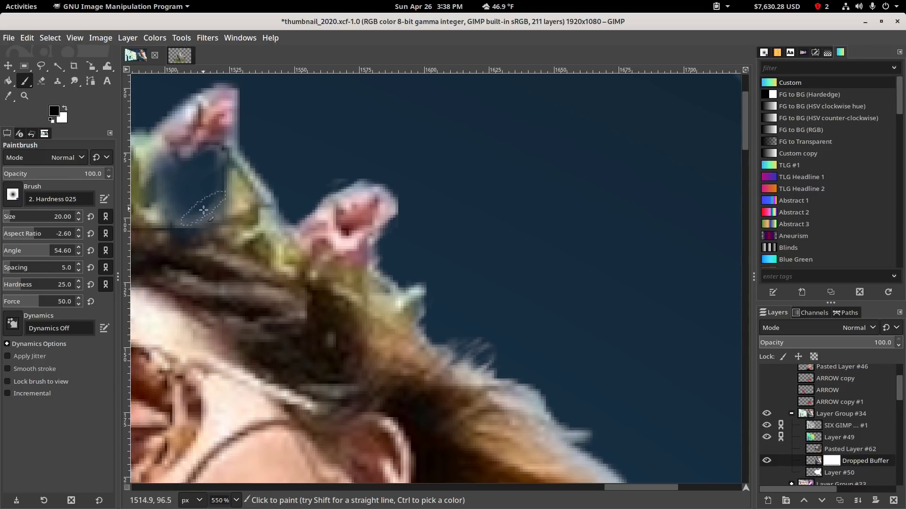
drag(512, 374, 430, 236)
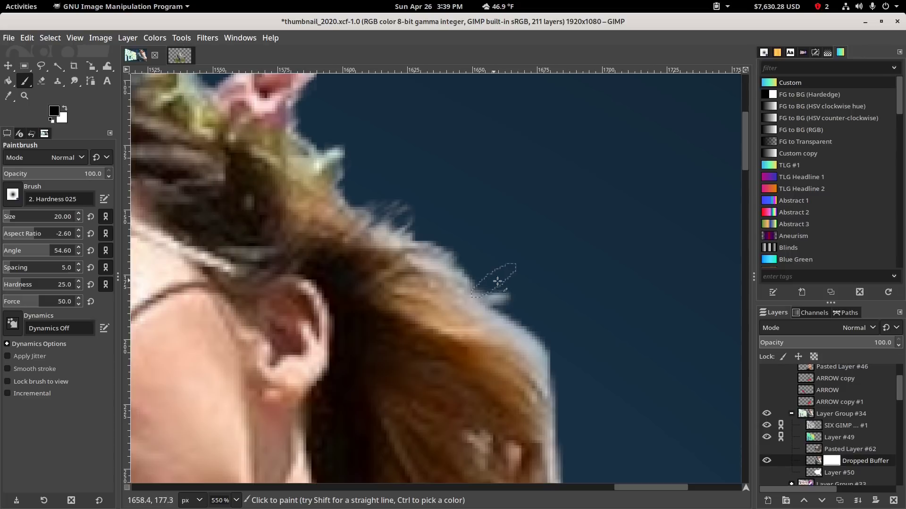
mouse_move(526, 309)
mouse_down()
mouse_move(497, 305)
mouse_move(540, 334)
mouse_move(558, 371)
mouse_move(473, 268)
mouse_up()
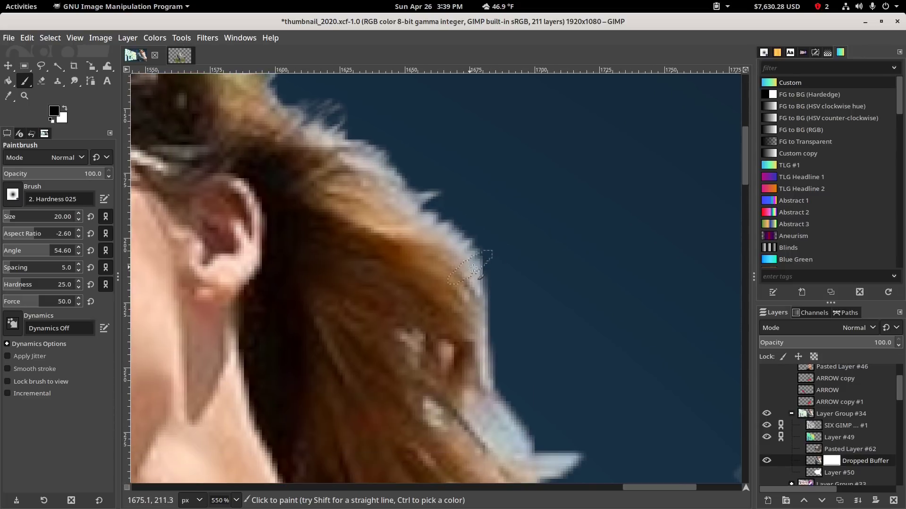
Set the brush angle to 116 and mask the pale patches behind the woman's hair into fine strands down to her shoulder.
click(57, 248)
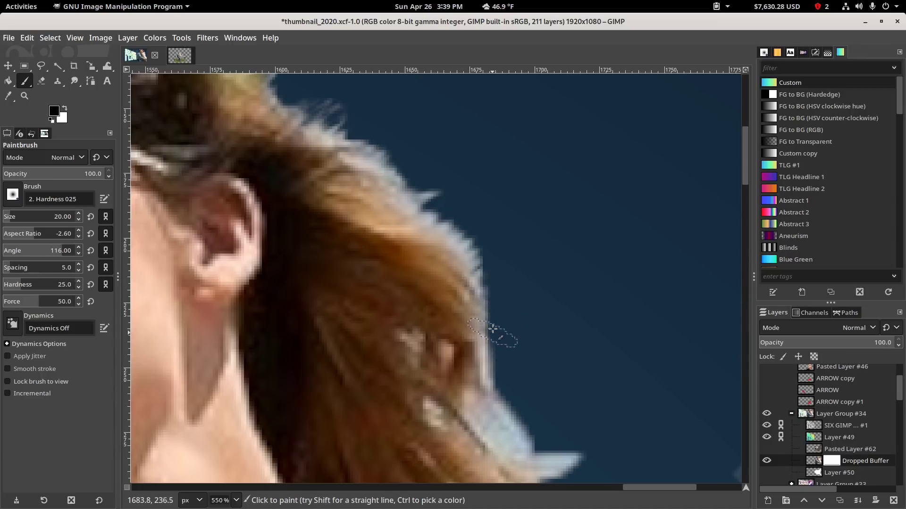
drag(492, 360, 498, 379)
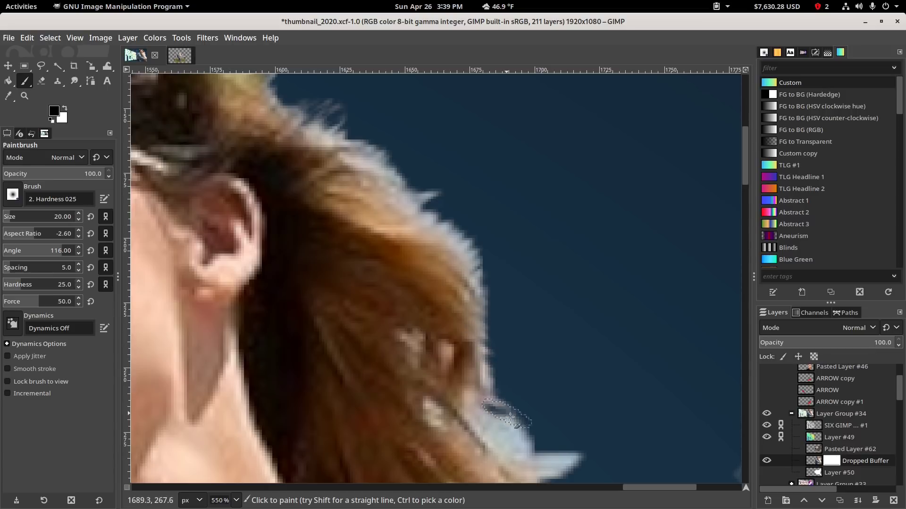
mouse_move(498, 424)
mouse_down()
mouse_move(525, 422)
mouse_move(487, 423)
mouse_move(507, 429)
mouse_move(483, 412)
mouse_move(517, 445)
mouse_move(497, 433)
mouse_move(497, 442)
mouse_move(528, 440)
mouse_move(500, 428)
mouse_up()
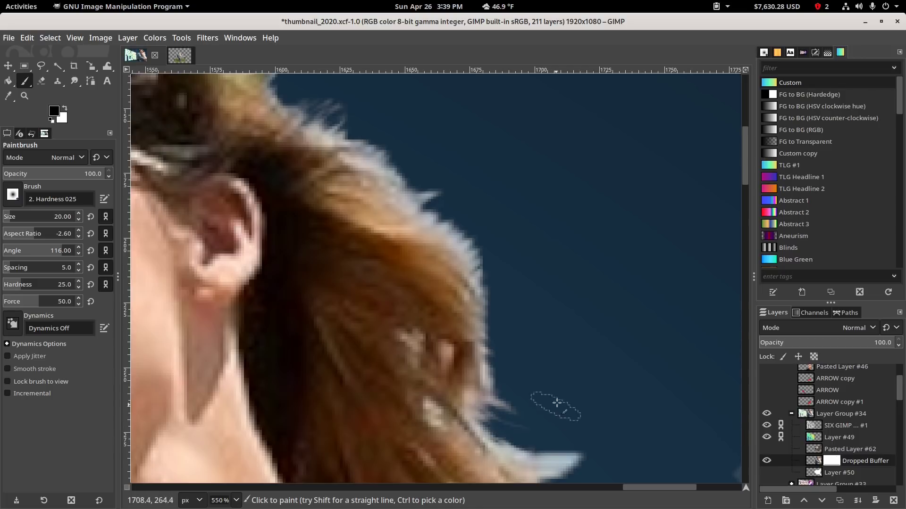
scroll(557, 402, down, 6)
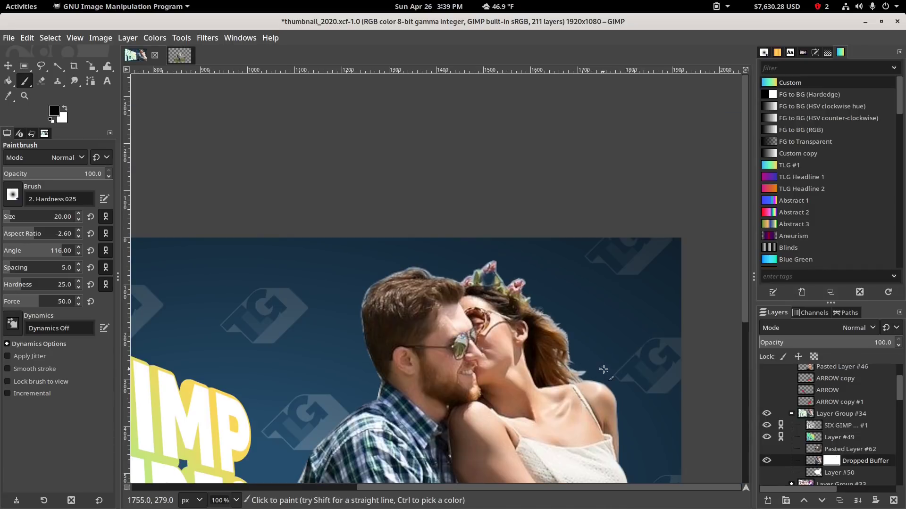
scroll(604, 361, up, 5)
scroll(556, 403, down, 1)
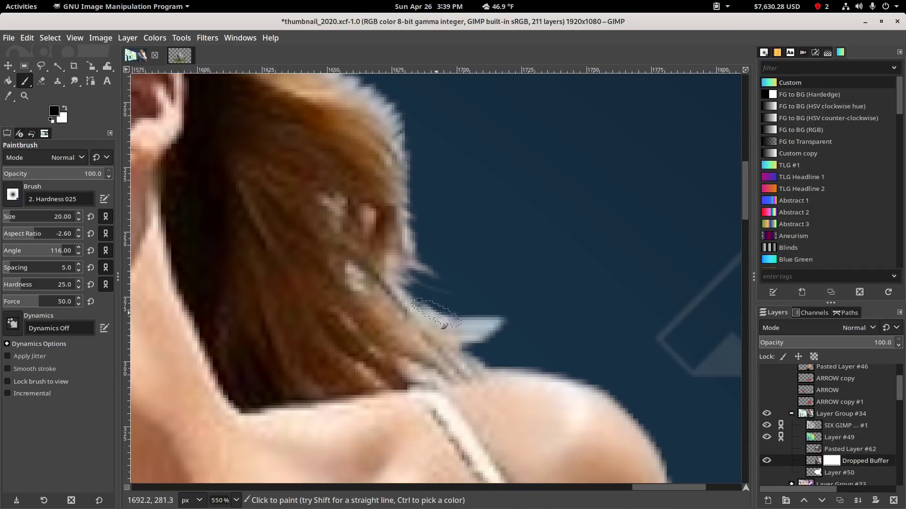
mouse_move(437, 318)
mouse_down()
mouse_move(492, 317)
mouse_move(456, 311)
mouse_move(481, 310)
mouse_move(454, 315)
mouse_move(506, 323)
mouse_move(491, 355)
mouse_up()
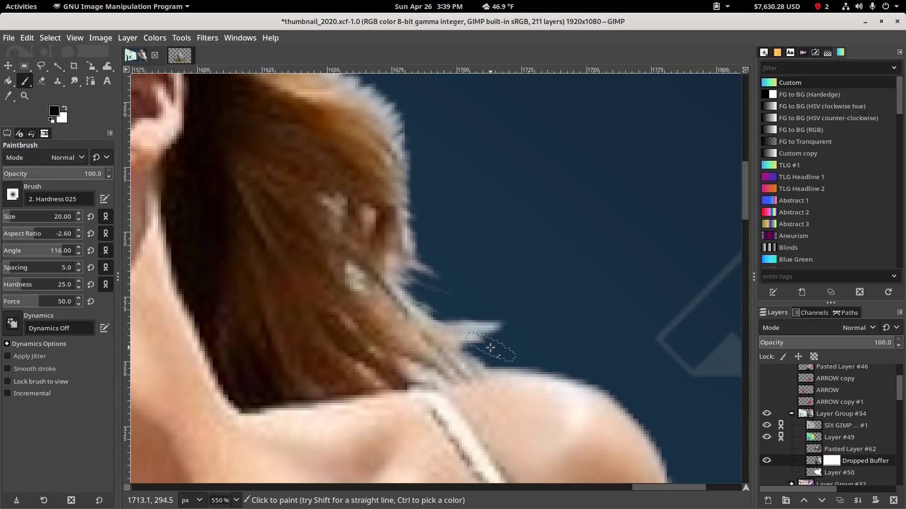
Mask out the pale fringe along the top and back of the man's hair down to his neck.
scroll(519, 336, down, 5)
scroll(530, 343, up, 3)
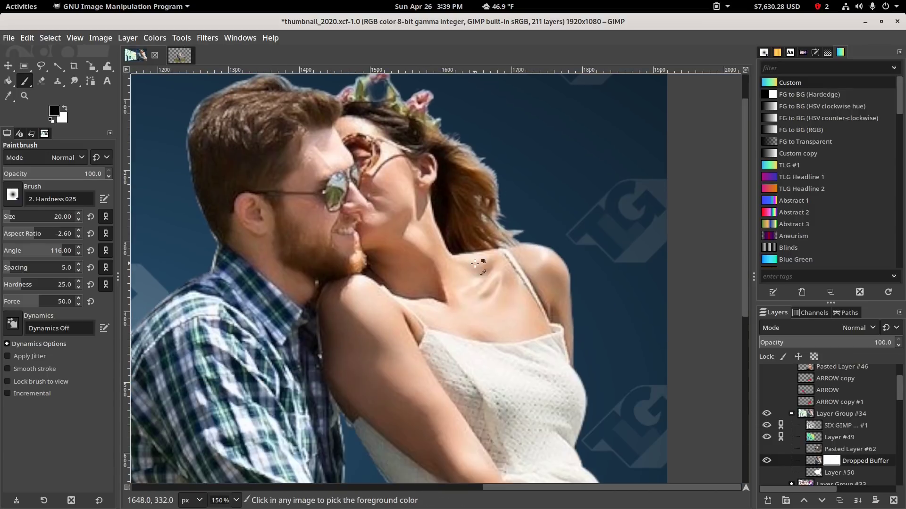
drag(530, 343, 556, 307)
scroll(363, 193, up, 1)
scroll(353, 192, down, 1)
scroll(253, 202, up, 2)
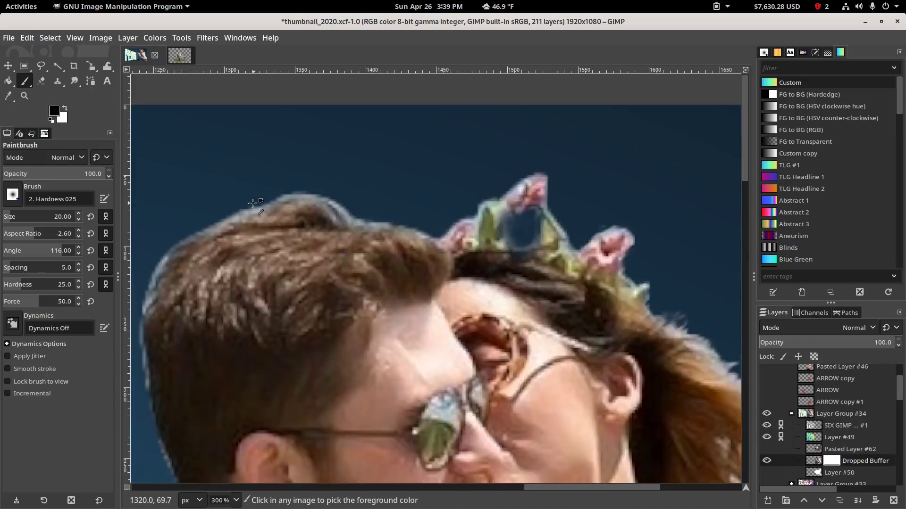
scroll(246, 208, up, 2)
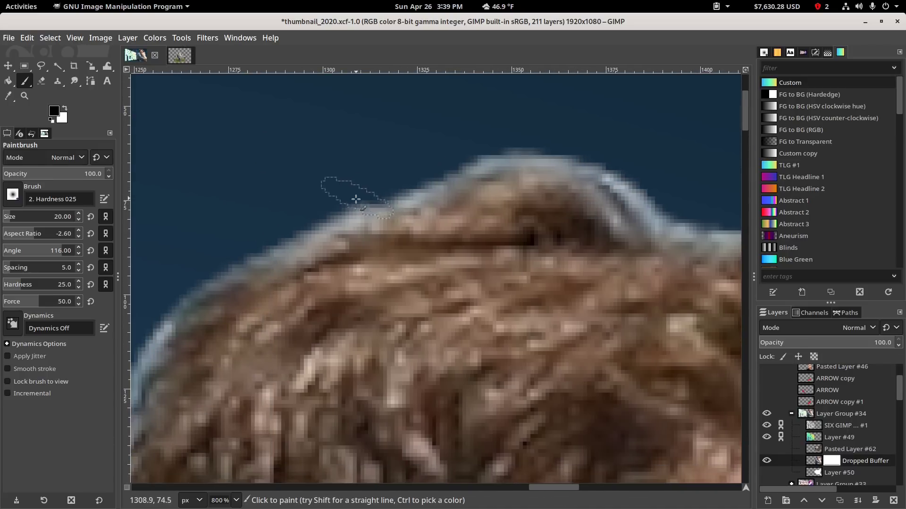
mouse_move(311, 218)
mouse_down()
mouse_move(237, 247)
mouse_move(360, 191)
mouse_up()
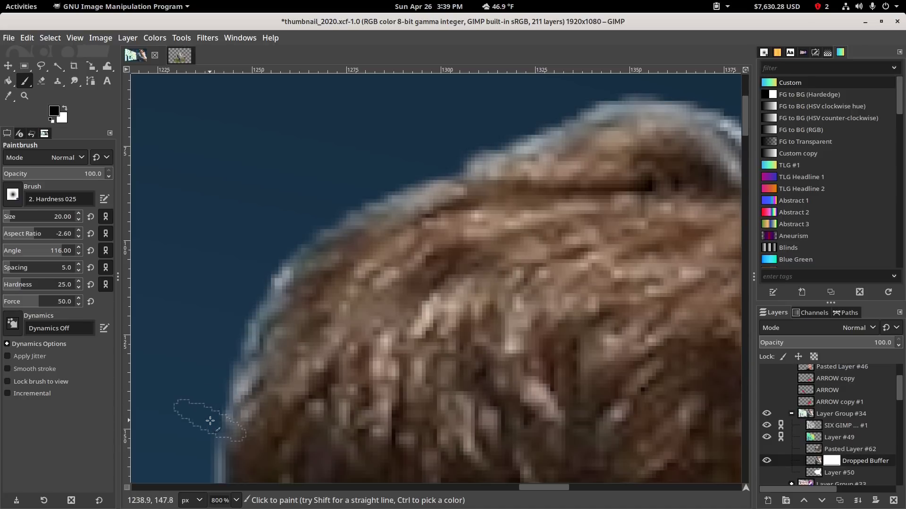
mouse_move(208, 420)
mouse_down()
mouse_move(219, 371)
mouse_move(314, 262)
mouse_move(311, 294)
mouse_move(327, 224)
mouse_move(293, 213)
mouse_move(294, 244)
mouse_move(301, 213)
mouse_move(296, 253)
mouse_move(320, 392)
mouse_up()
scroll(315, 261, down, 3)
scroll(320, 391, down, 6)
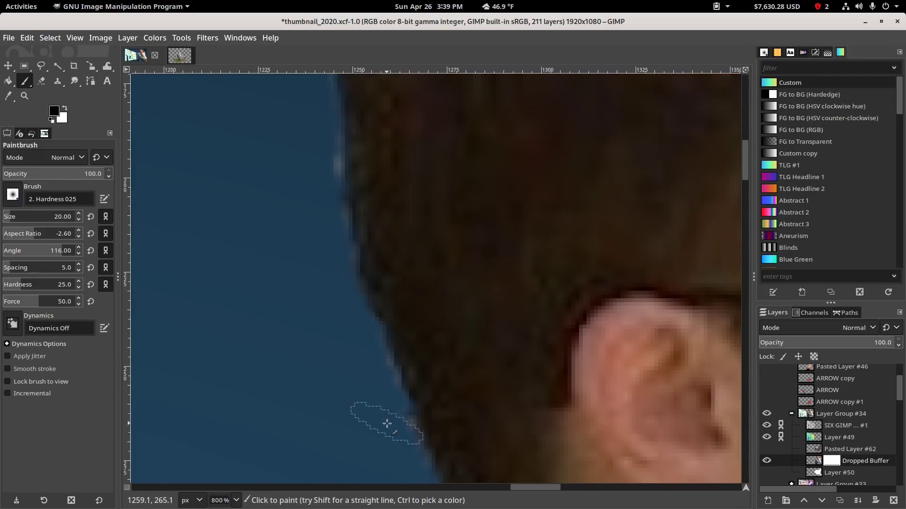
scroll(384, 422, down, 4)
ctrl+scroll(406, 391, up, 3)
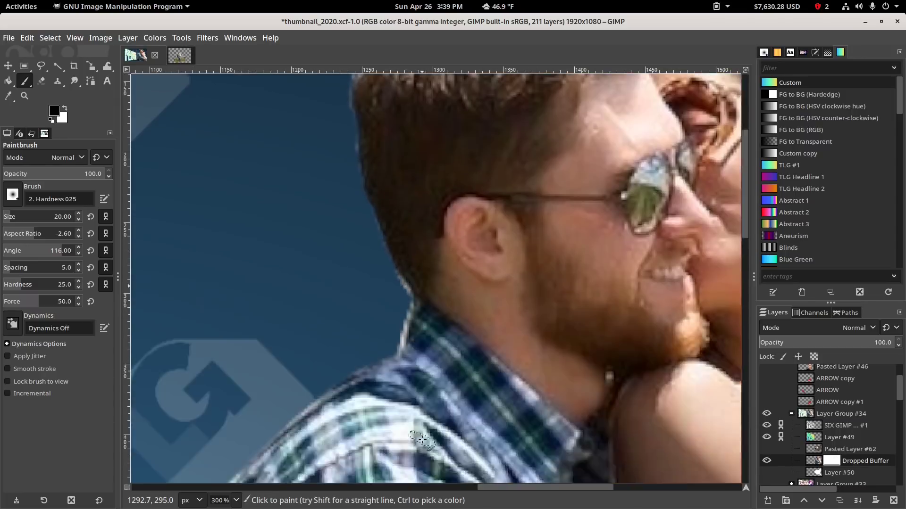
Set the brush aspect ratio to 0 and mask out the pale fringe at the man's nape and along the back of his collar.
scroll(397, 379, up, 1)
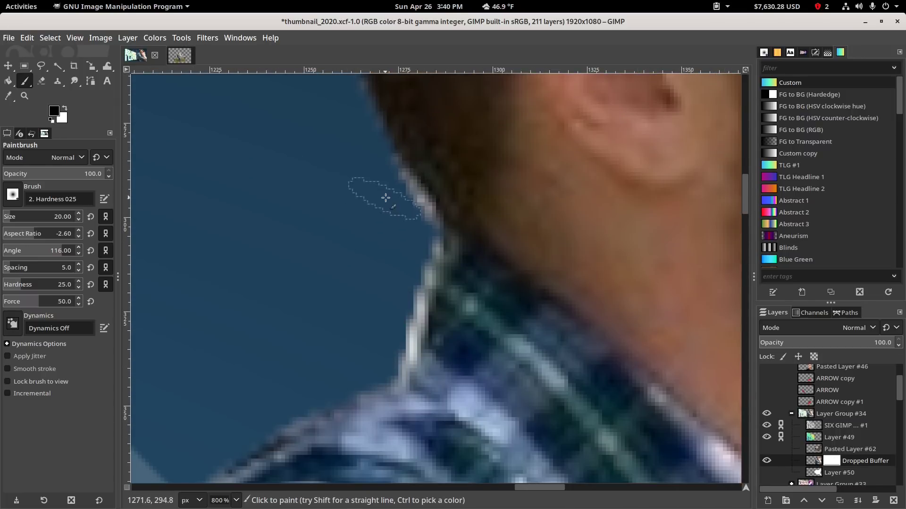
mouse_move(385, 198)
mouse_down()
mouse_move(400, 174)
mouse_move(422, 210)
mouse_move(406, 174)
mouse_move(418, 199)
mouse_move(414, 237)
mouse_up()
mouse_move(410, 268)
mouse_down()
mouse_move(391, 300)
mouse_move(408, 326)
mouse_up()
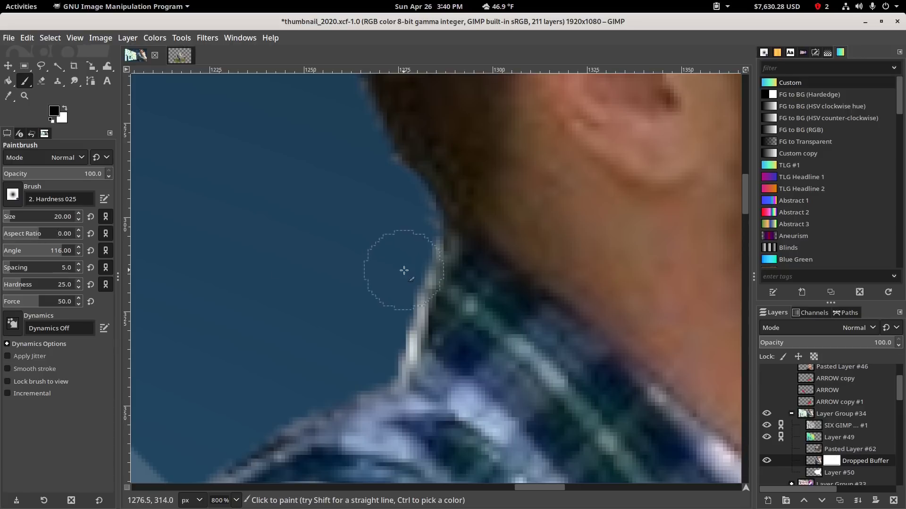
mouse_move(384, 345)
mouse_down()
mouse_move(395, 314)
mouse_move(384, 355)
mouse_move(407, 246)
mouse_move(385, 347)
mouse_up()
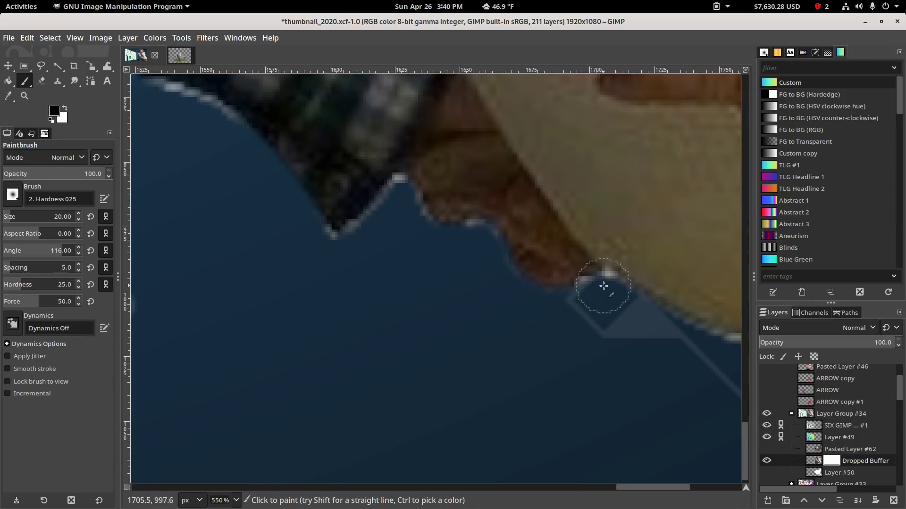
Mask out the pale fringe beneath the man's far hand and along the lower edge of his shirt cuff and sleeve.
mouse_move(398, 221)
mouse_down()
mouse_move(345, 248)
mouse_move(310, 239)
mouse_up()
scroll(284, 221, down, 2)
scroll(248, 184, up, 1)
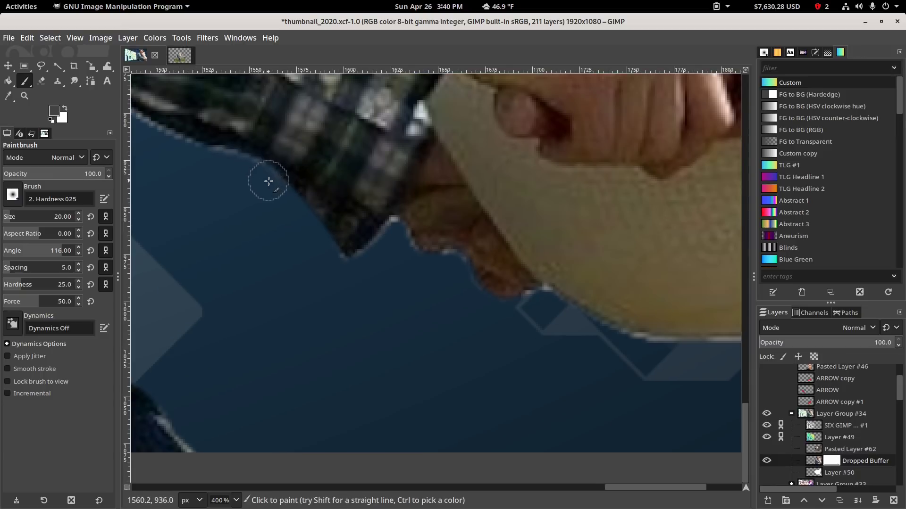
mouse_move(269, 182)
mouse_down()
mouse_move(208, 157)
mouse_move(364, 245)
mouse_up()
mouse_move(311, 216)
mouse_down()
mouse_move(250, 181)
mouse_move(287, 198)
mouse_up()
Mask out the pale fringe along the outer edge of the man's jeans down to the image border.
drag(156, 328, 270, 291)
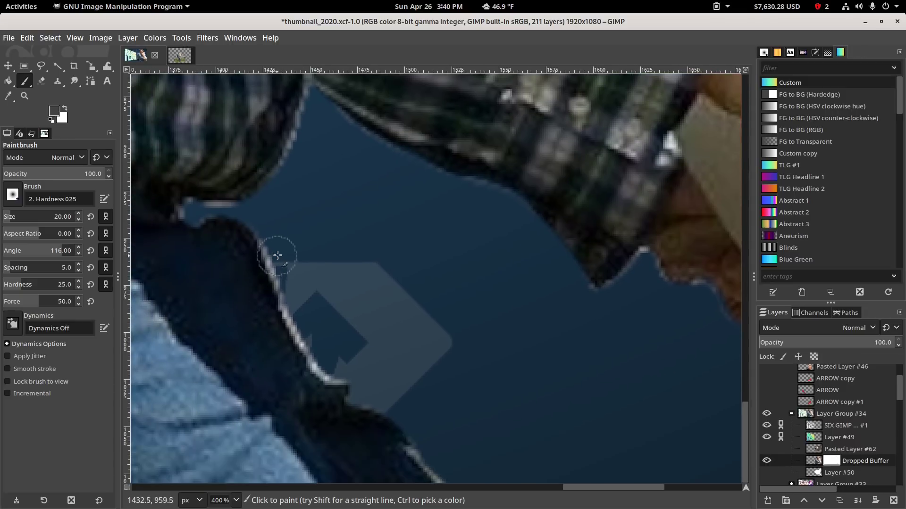
mouse_move(277, 255)
mouse_down()
mouse_move(269, 243)
mouse_move(325, 371)
mouse_move(341, 372)
mouse_move(329, 374)
mouse_up()
drag(398, 398, 288, 248)
drag(307, 289, 341, 330)
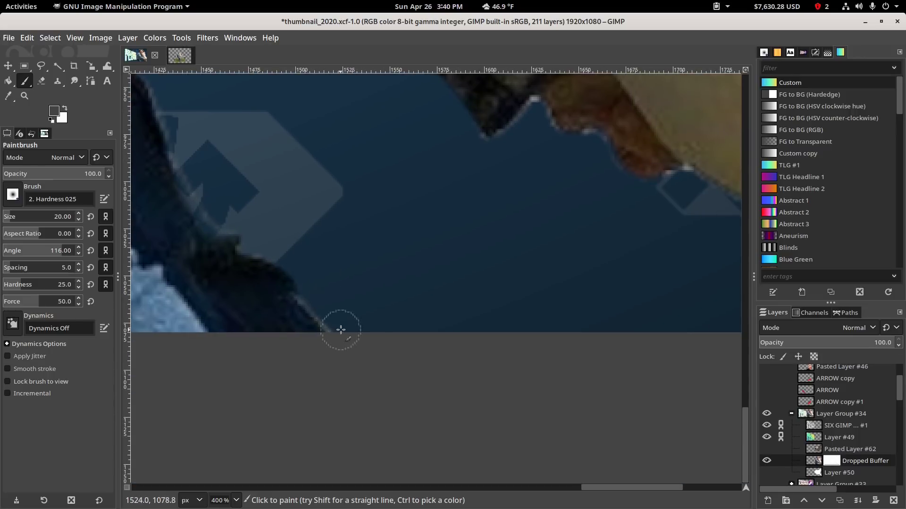
ctrl+scroll(386, 321, down, 1)
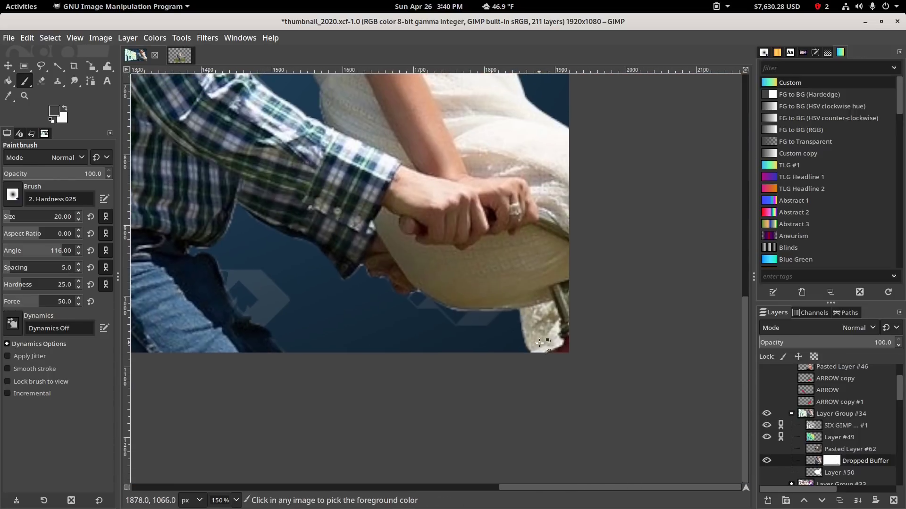
Mask out the pale fringe on the man's shirt edge in the gap beside the woman's dress.
scroll(467, 298, up, 2)
scroll(466, 300, down, 3)
drag(393, 286, 464, 381)
scroll(461, 387, up, 6)
scroll(443, 405, down, 7)
scroll(431, 315, up, 3)
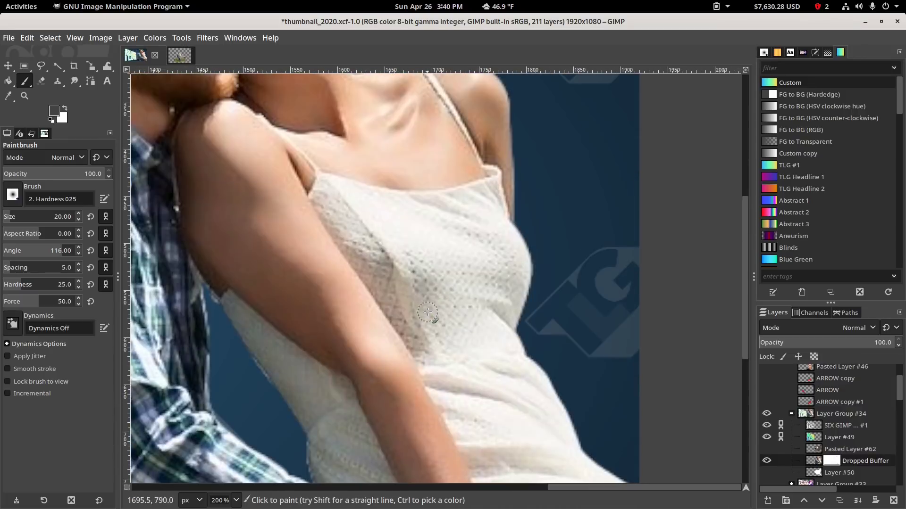
scroll(325, 283, down, 3)
scroll(263, 251, up, 3)
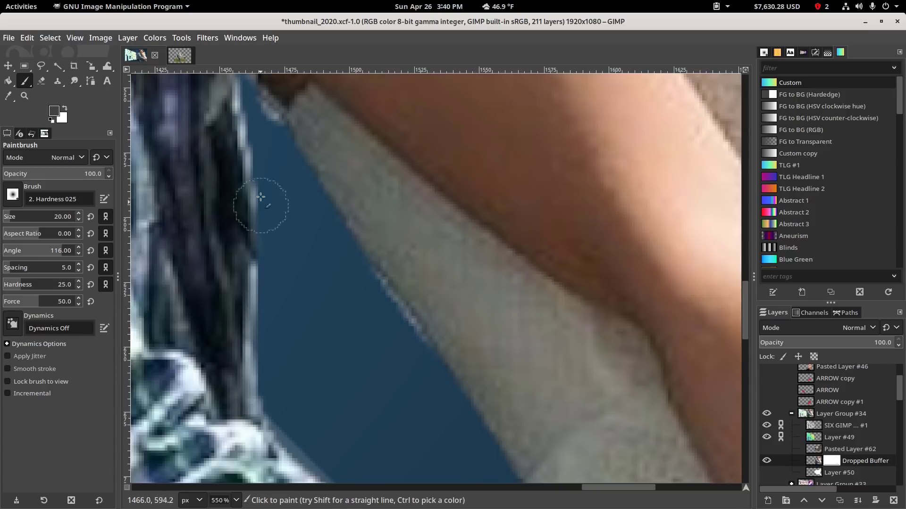
mouse_move(253, 115)
mouse_down()
mouse_move(272, 216)
mouse_move(261, 362)
mouse_move(274, 409)
mouse_up()
scroll(274, 409, down, 4)
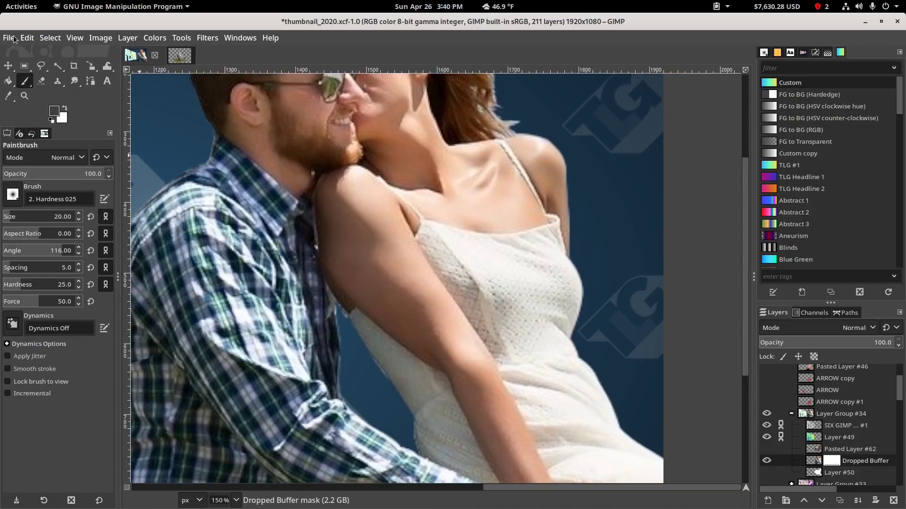
Open the recent file plate-composite-final.xcf.
click(11, 38)
mouse_move(45, 128)
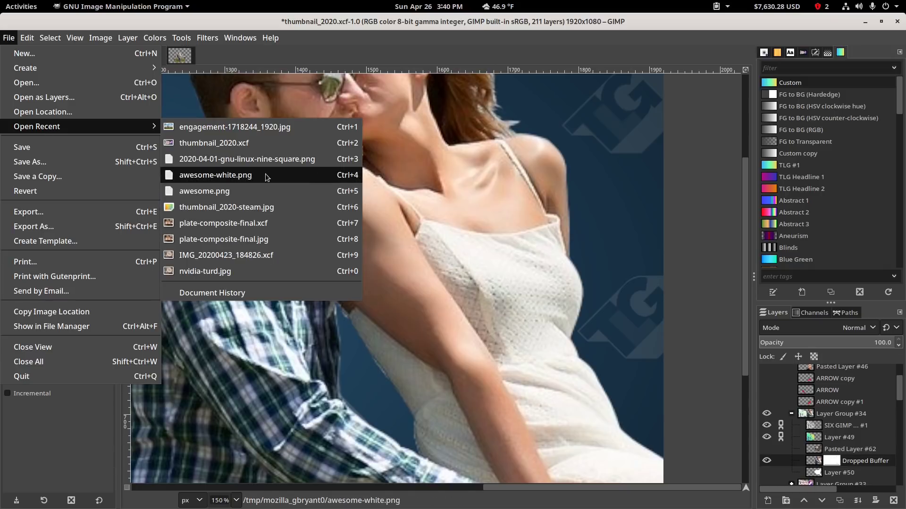
click(266, 229)
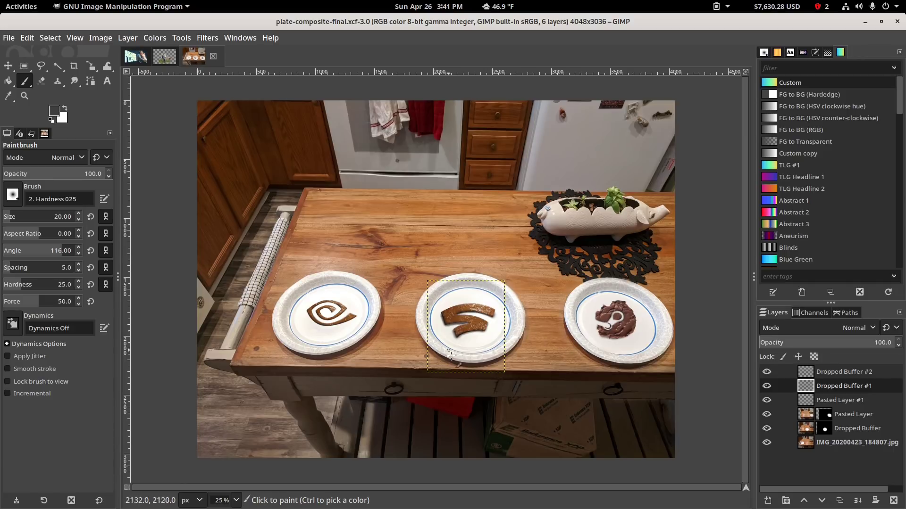
Examine the three plates in the composite, comparing it with Pasted Layer and Dropped Buffer hidden and shown.
scroll(450, 354, up, 2)
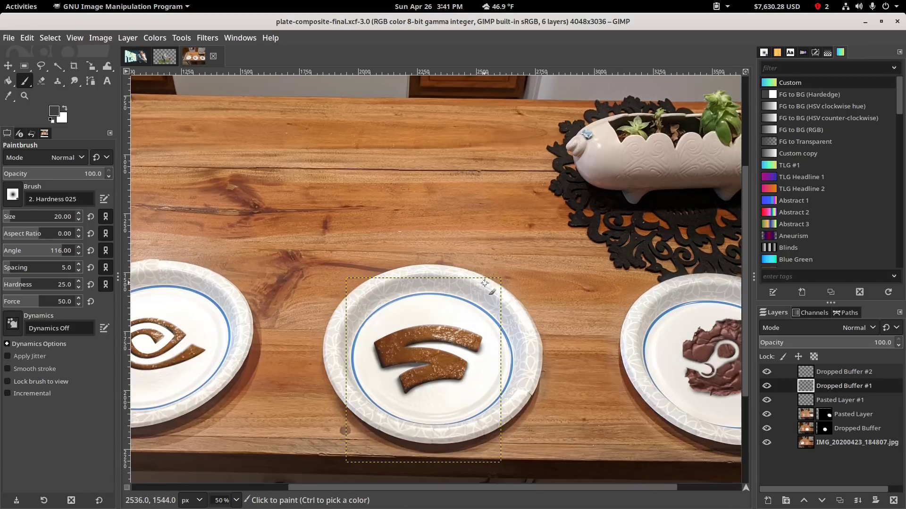
scroll(484, 283, down, 2)
scroll(424, 264, up, 1)
scroll(401, 255, down, 1)
scroll(376, 248, up, 1)
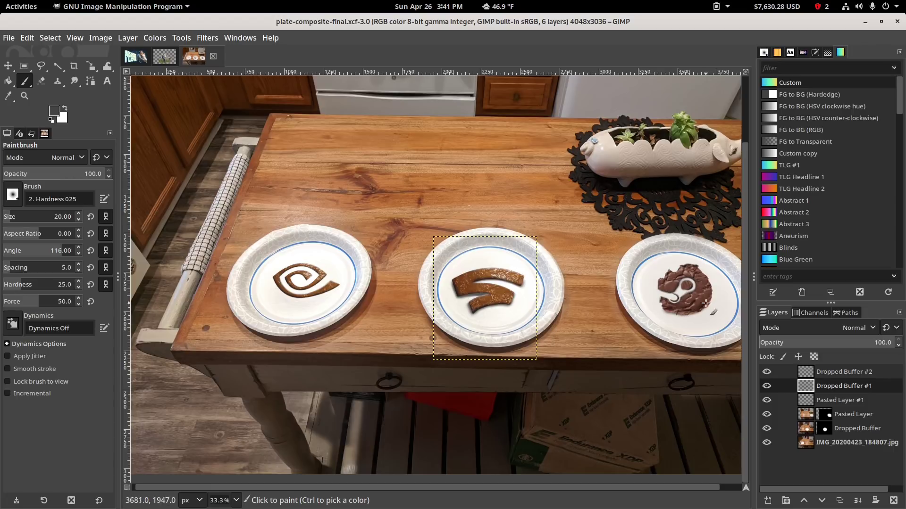
drag(576, 298, 511, 314)
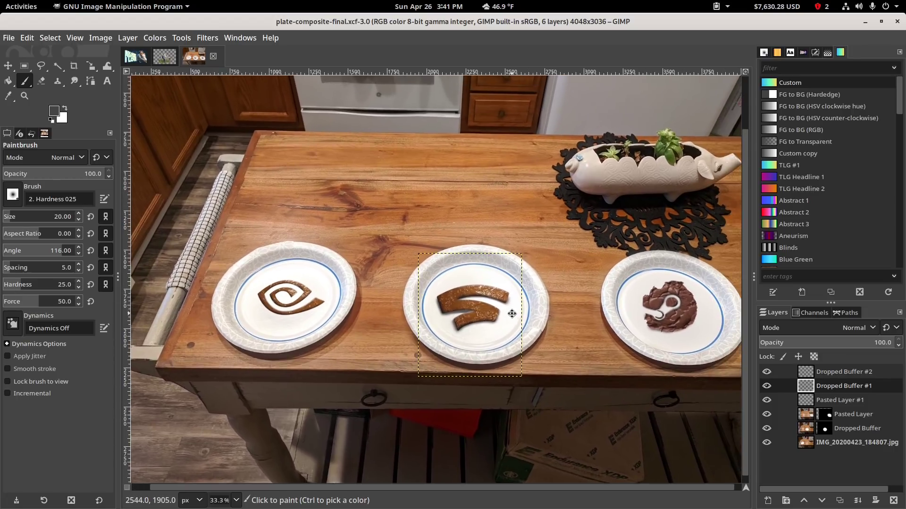
drag(409, 285, 417, 296)
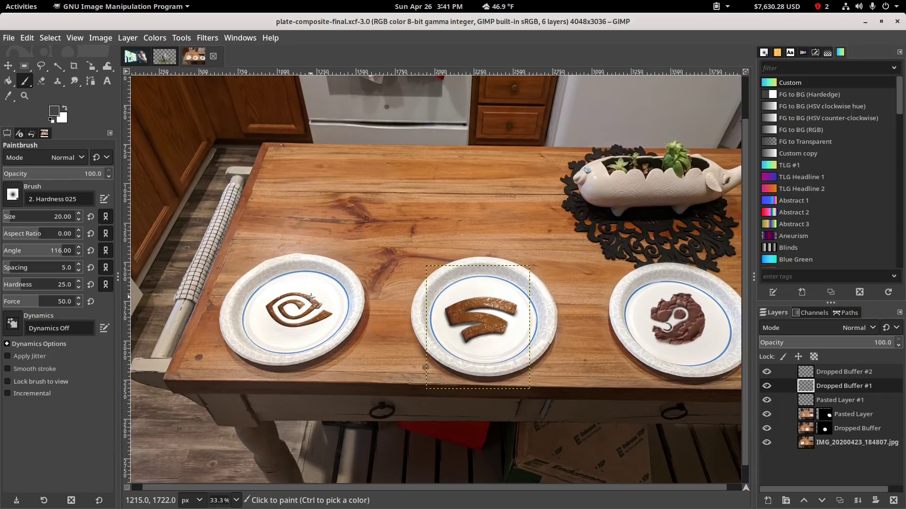
click(765, 419)
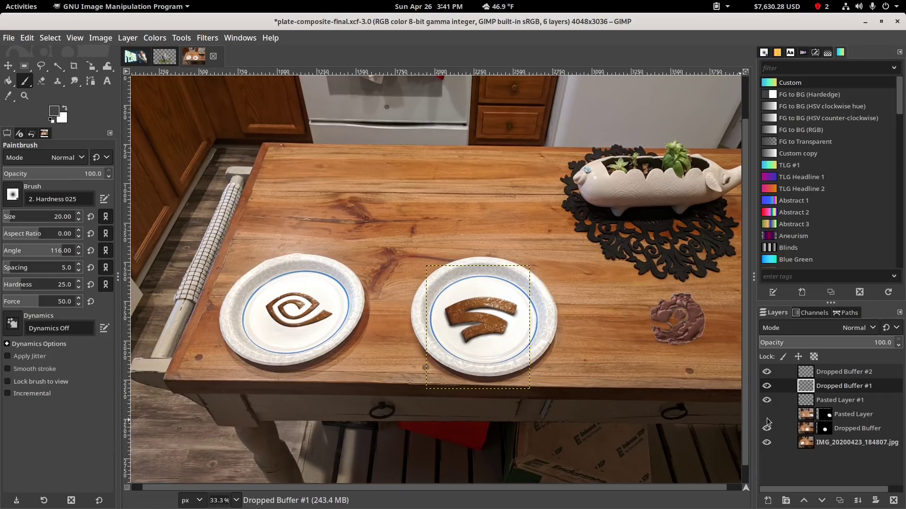
click(767, 428)
click(766, 429)
click(767, 414)
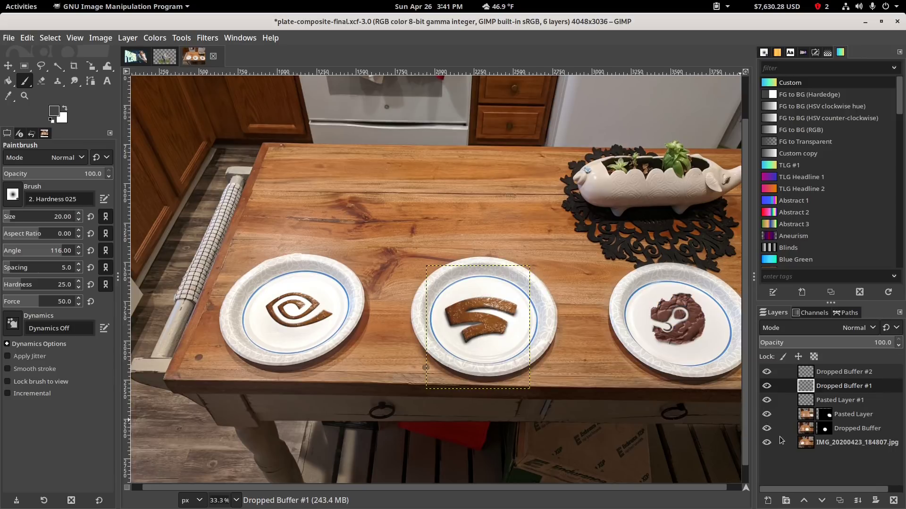
Disable the layer mask of Pasted Layer to view its full photo around the plate.
right_click(830, 414)
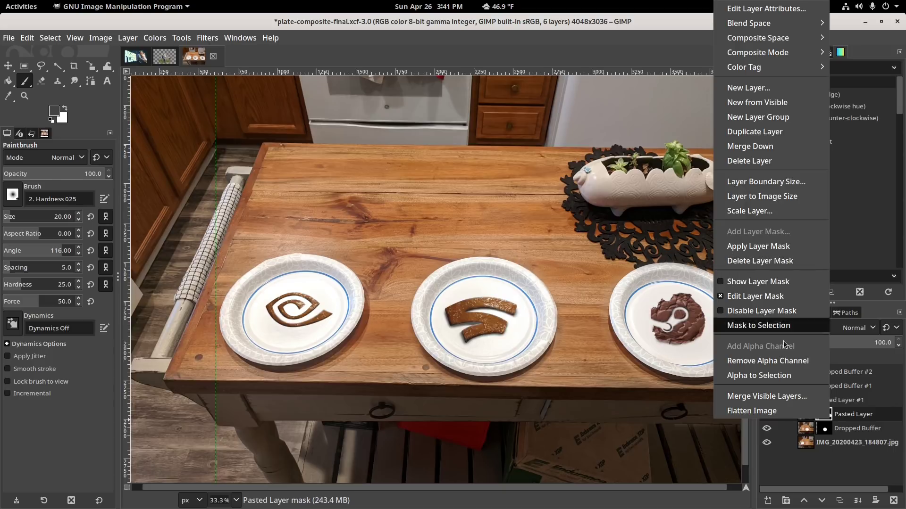
click(772, 311)
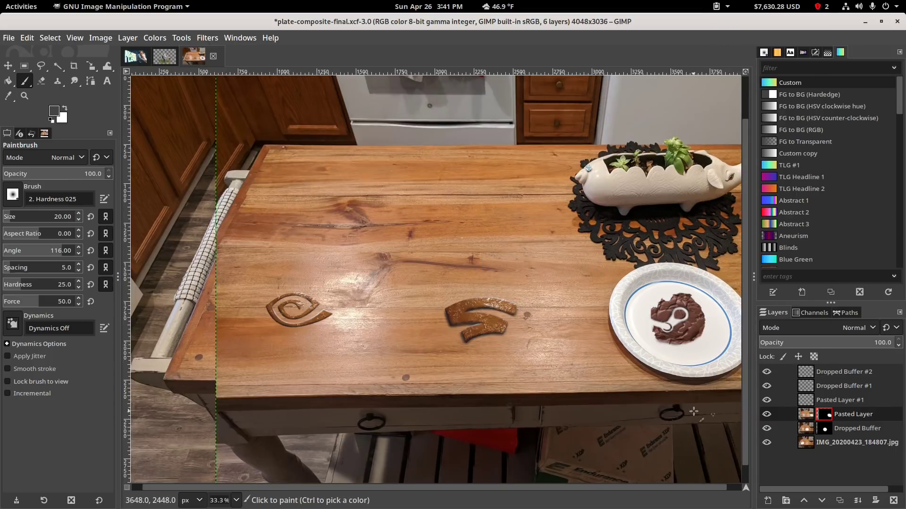
scroll(496, 338, right, 3)
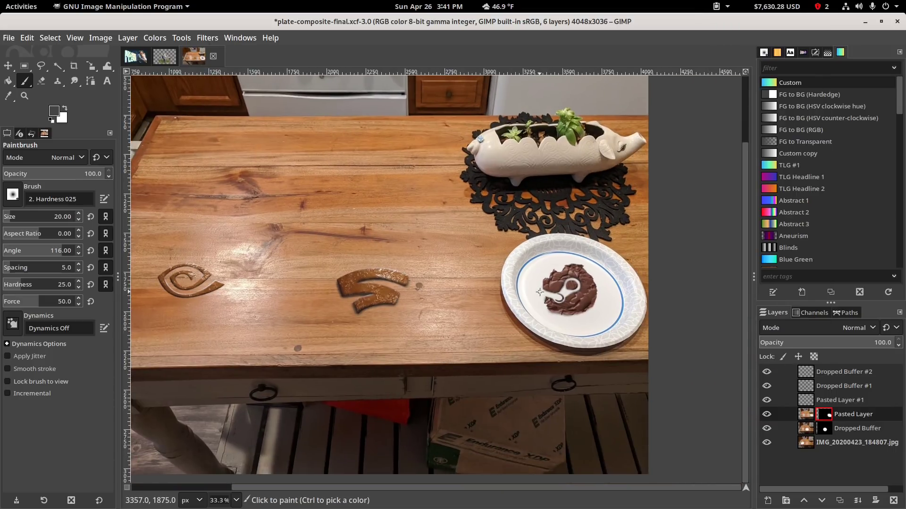
scroll(539, 292, left, 3)
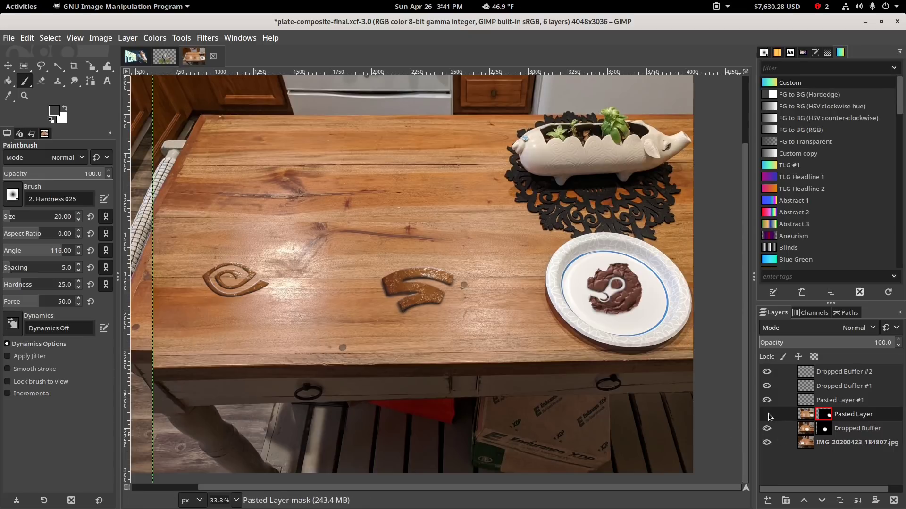
Hide Pasted Layer and disable the layer mask of the Dropped Buffer layer.
click(767, 414)
right_click(808, 429)
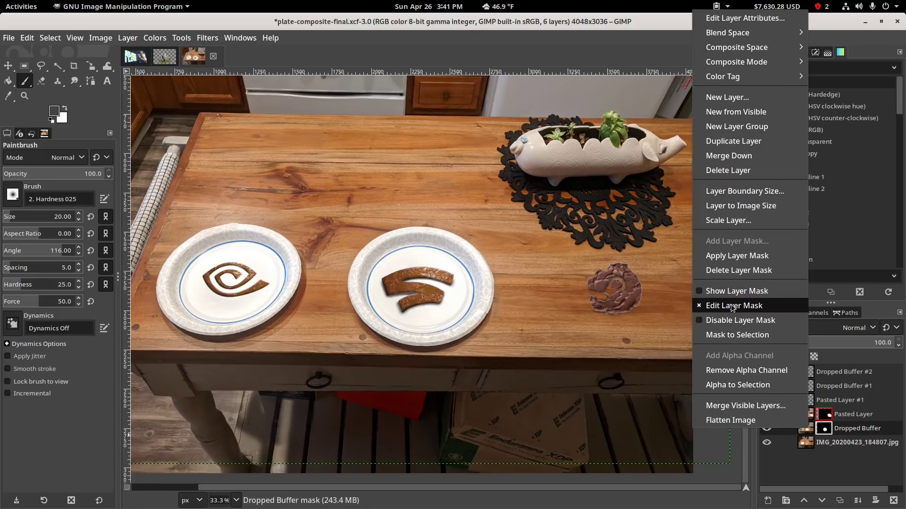
click(738, 320)
scroll(524, 323, down, 2)
scroll(523, 323, left, 1)
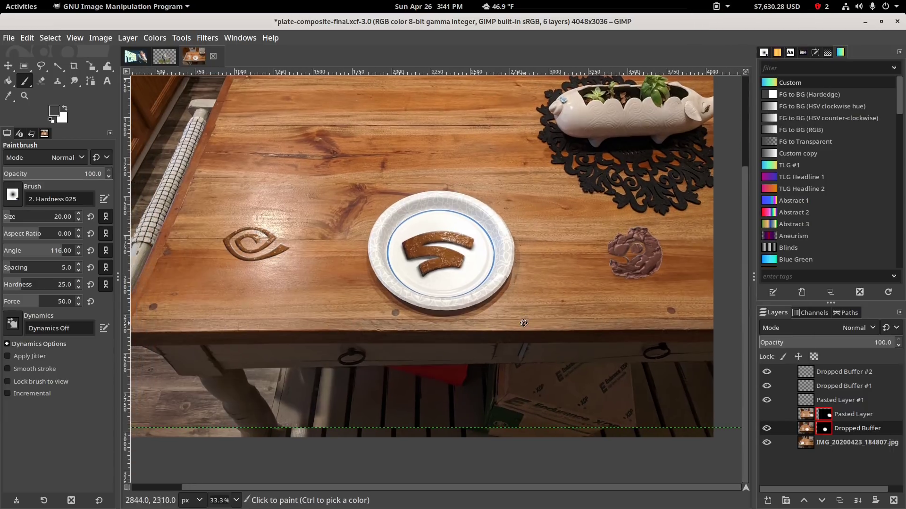
Show Pasted Layer and hide the three logo layers Pasted Layer #1, Dropped Buffer #1 and Dropped Buffer #2.
click(766, 415)
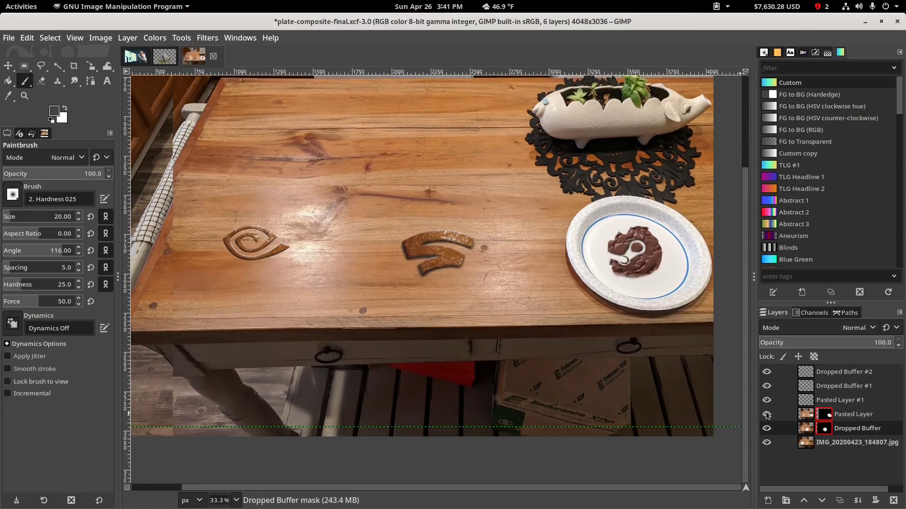
click(766, 414)
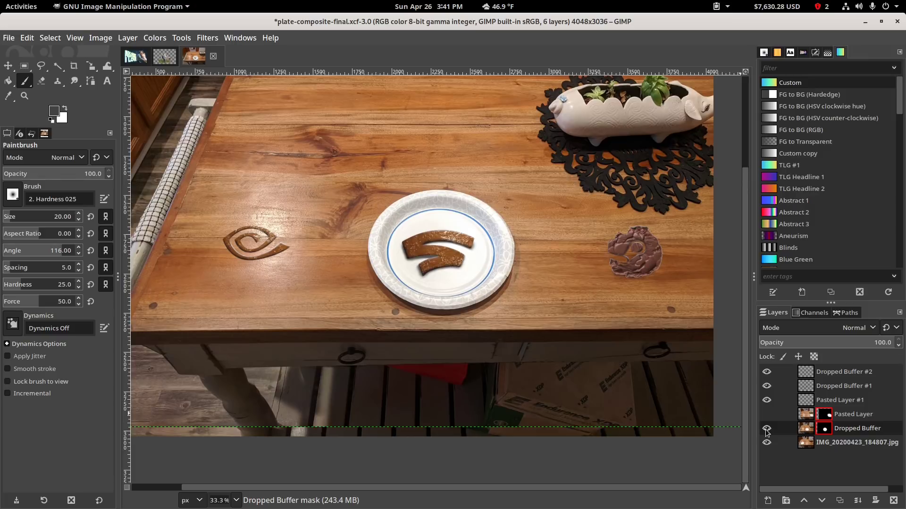
click(765, 429)
click(766, 401)
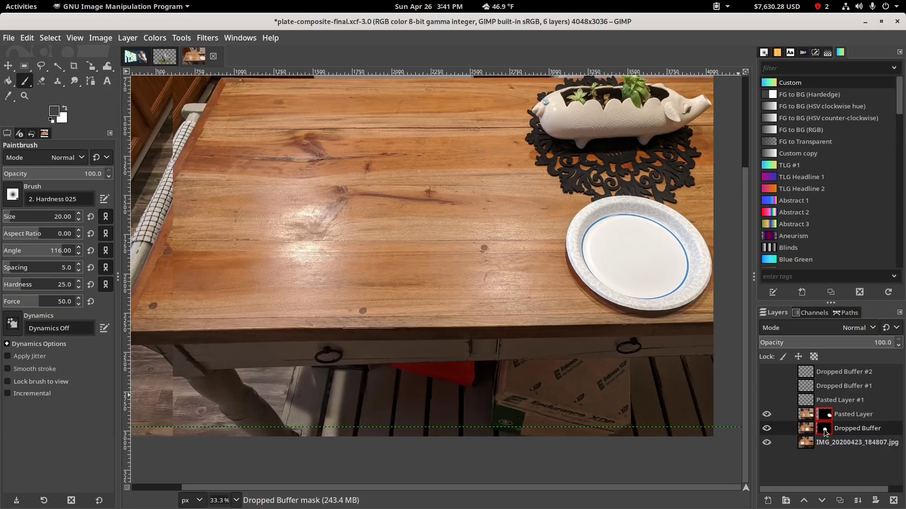
Hide the IMG_20200423_184807.jpg and Dropped Buffer layers and re-enable the layer mask of Pasted Layer.
click(767, 442)
click(767, 429)
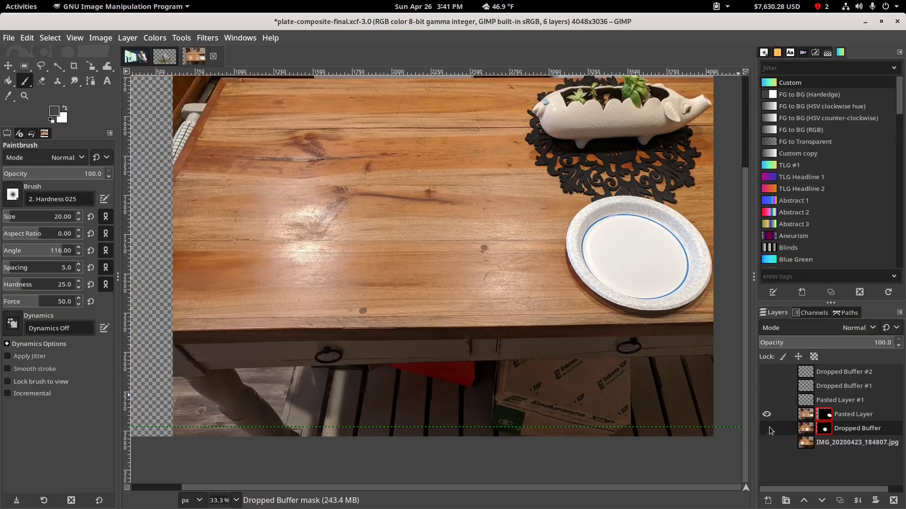
right_click(805, 418)
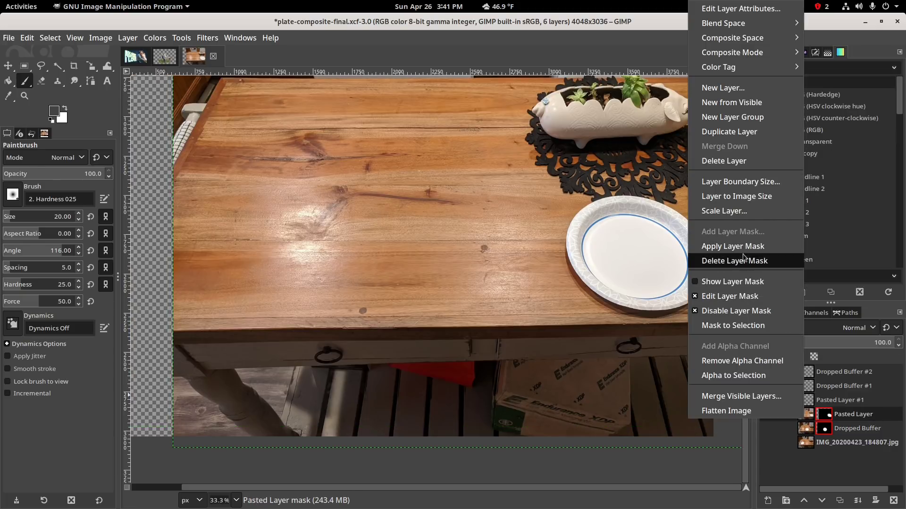
click(729, 311)
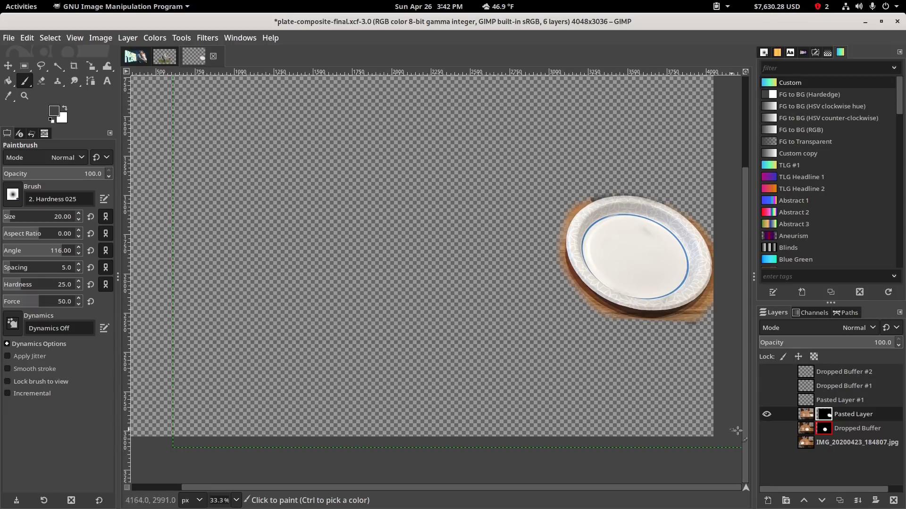
Show the IMG_20200423_184807.jpg background layer and inspect the masked plate's edge where it overlaps the black doily.
click(767, 443)
scroll(631, 297, up, 1)
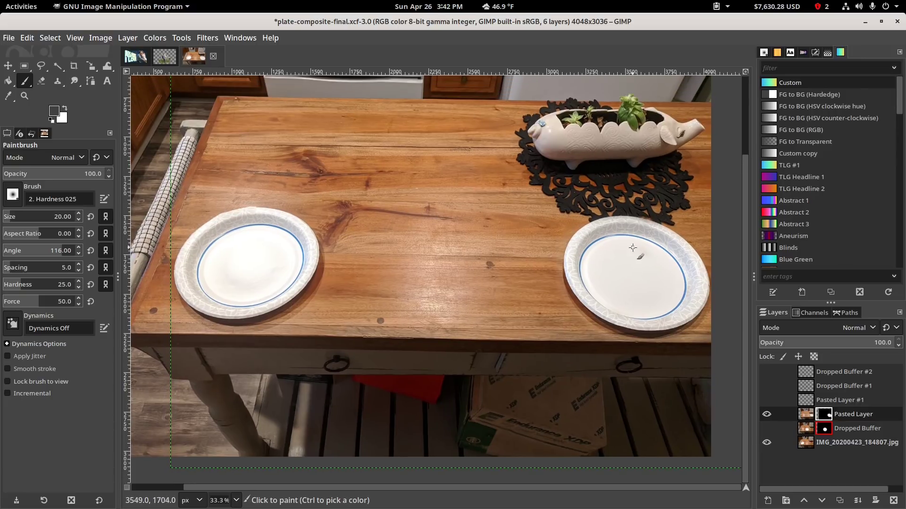
scroll(633, 247, up, 6)
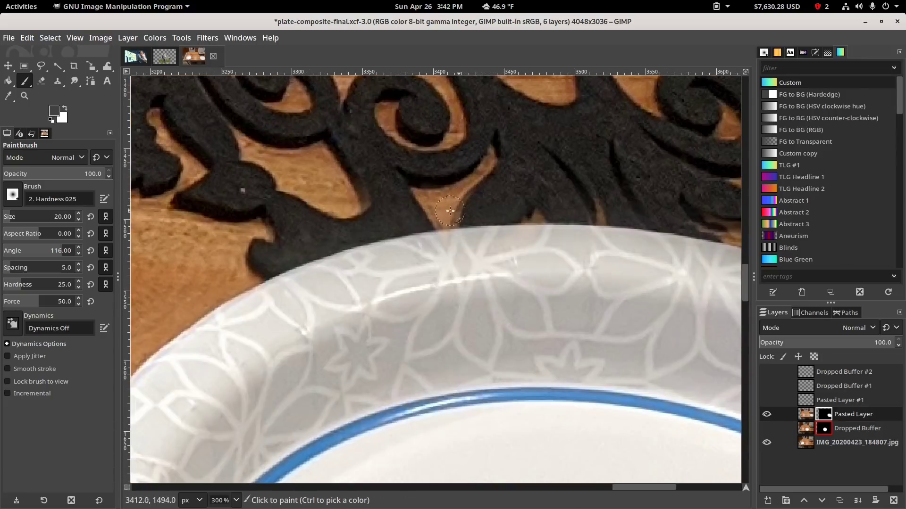
scroll(504, 205, down, 3)
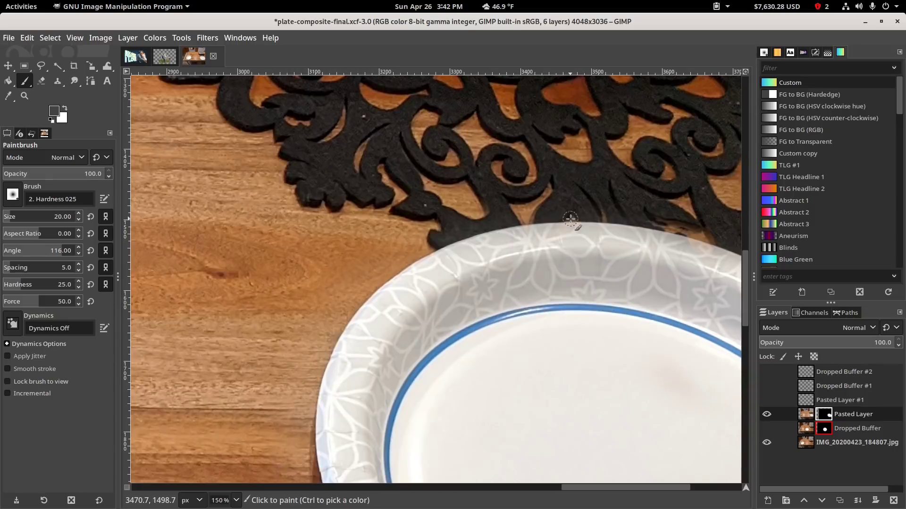
scroll(429, 258, up, 1)
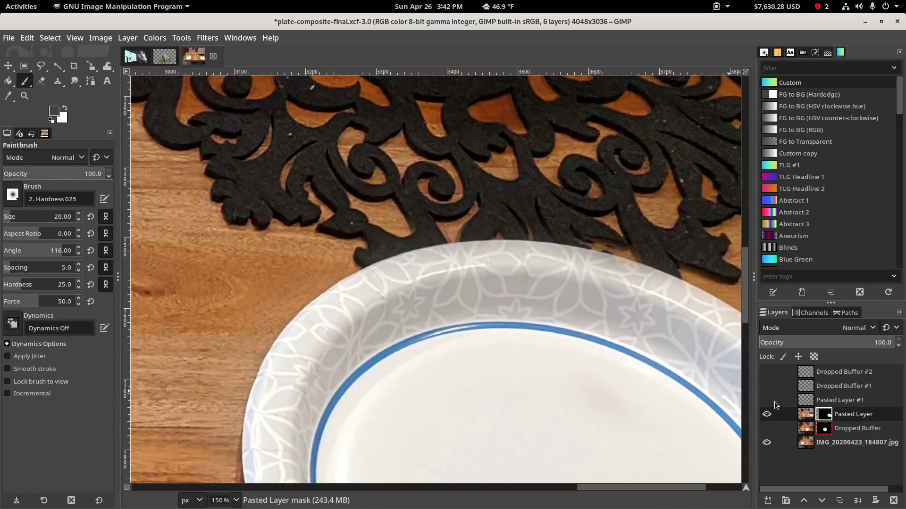
Toggle the visibility of Pasted Layer to compare the black doily with and without the masked plate over it.
click(768, 412)
click(768, 412)
click(768, 412)
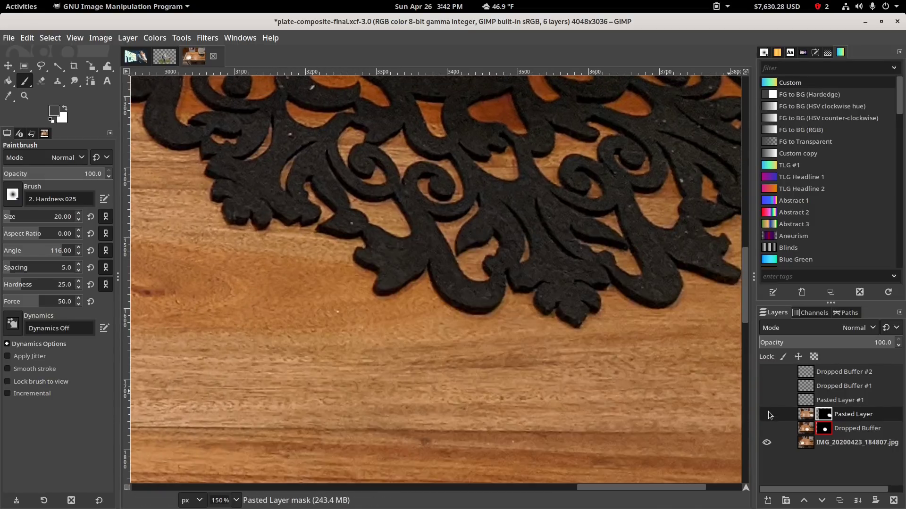
click(768, 412)
click(768, 412)
click(768, 412)
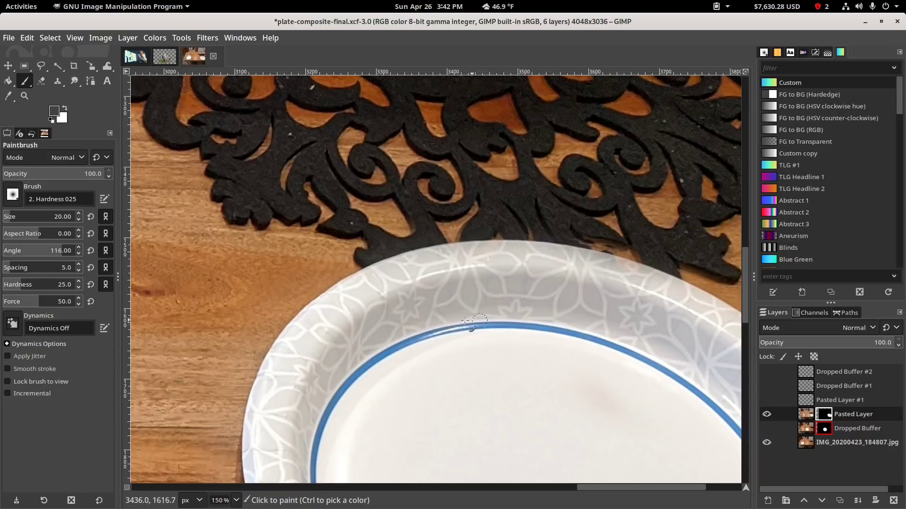
scroll(465, 320, down, 2)
scroll(530, 273, up, 2)
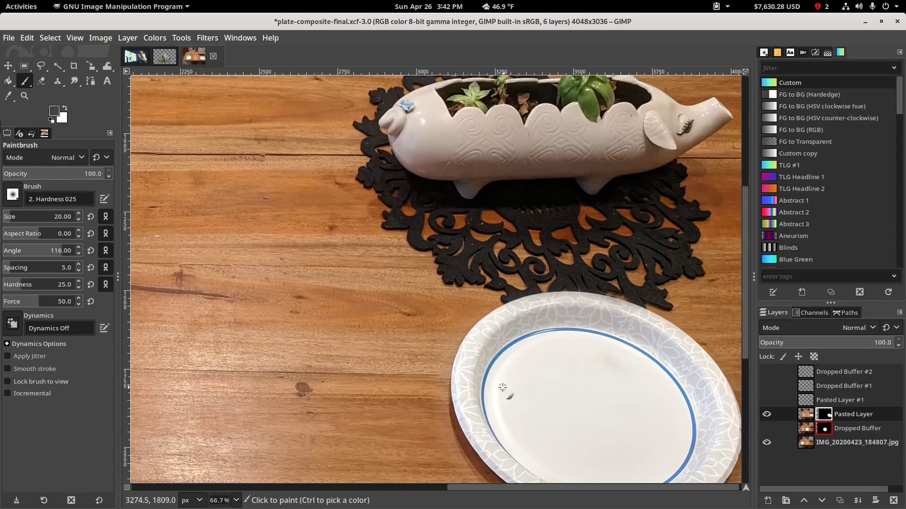
scroll(458, 371, down, 4)
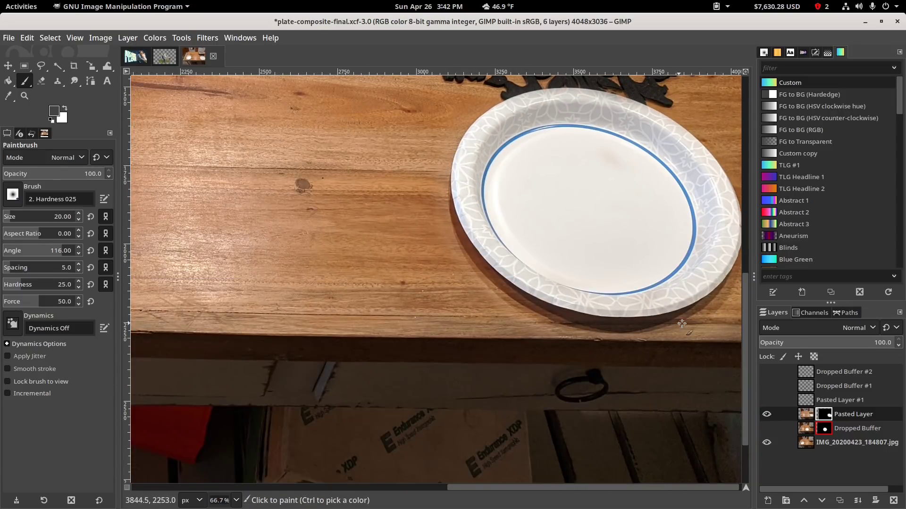
scroll(682, 324, down, 2)
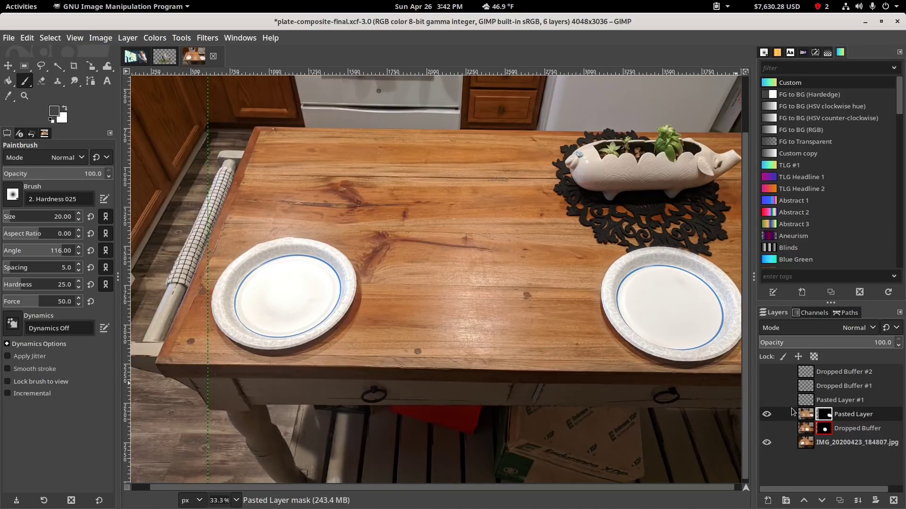
Show the Dropped Buffer layer and re-enable its layer mask.
click(767, 428)
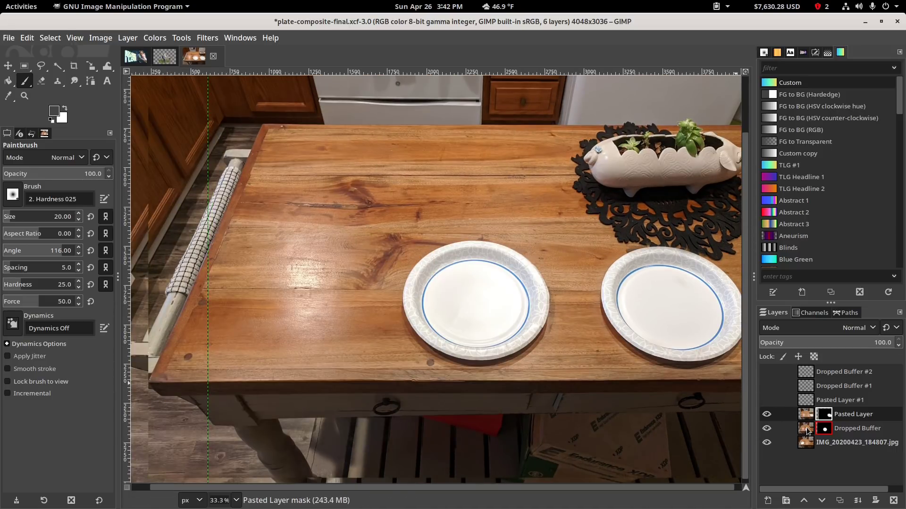
scroll(522, 273, up, 2)
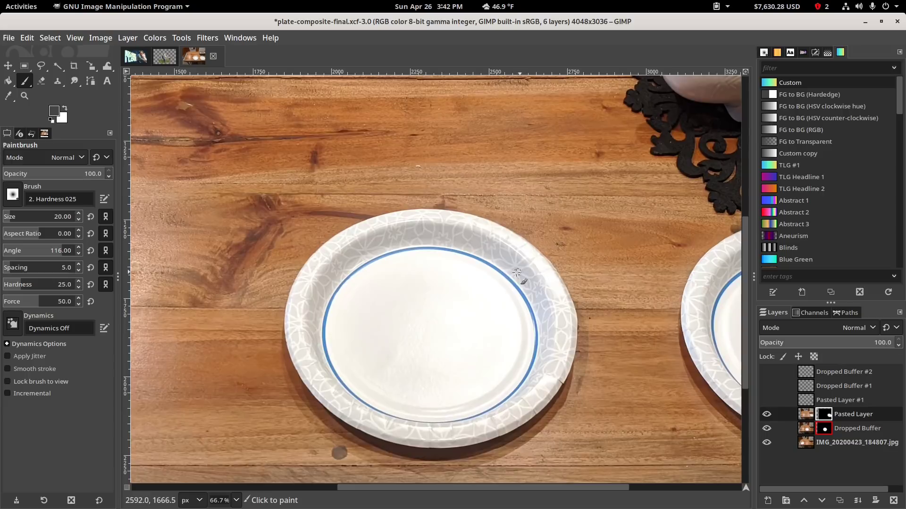
right_click(811, 433)
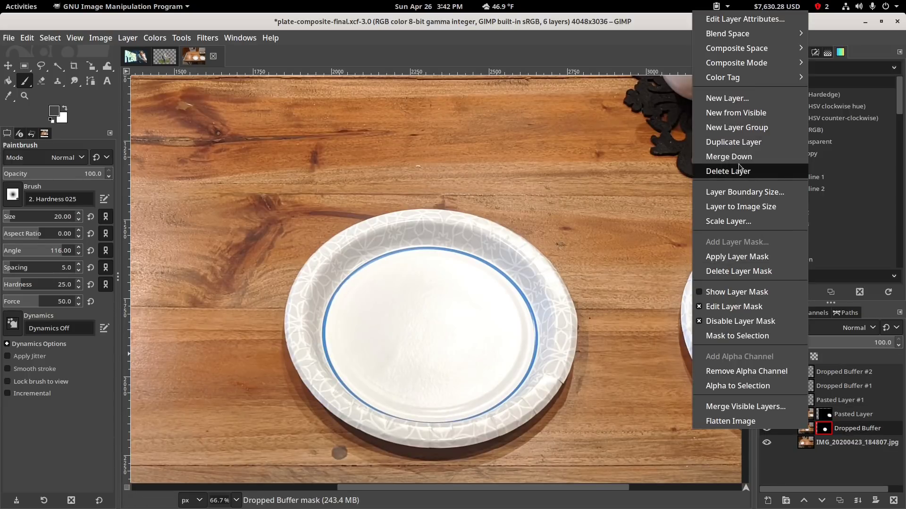
click(744, 320)
Toggle the IMG_20200423_184807.jpg background off and on to check how the masked middle plate blends into the three-plate composite.
click(766, 444)
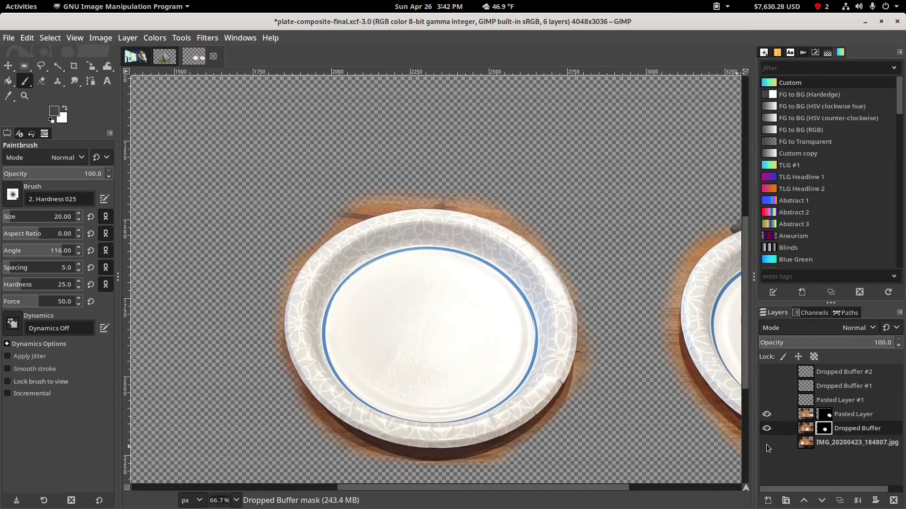
click(766, 444)
click(766, 443)
click(766, 444)
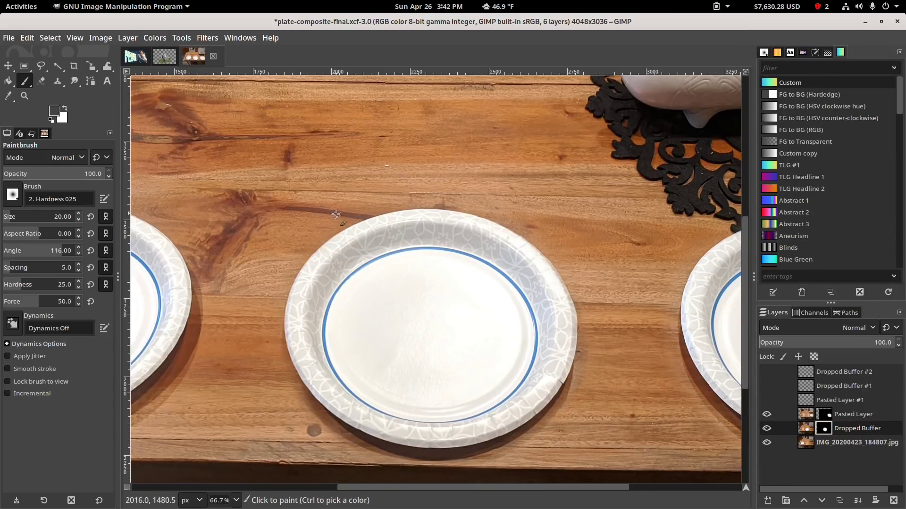
drag(284, 216, 335, 190)
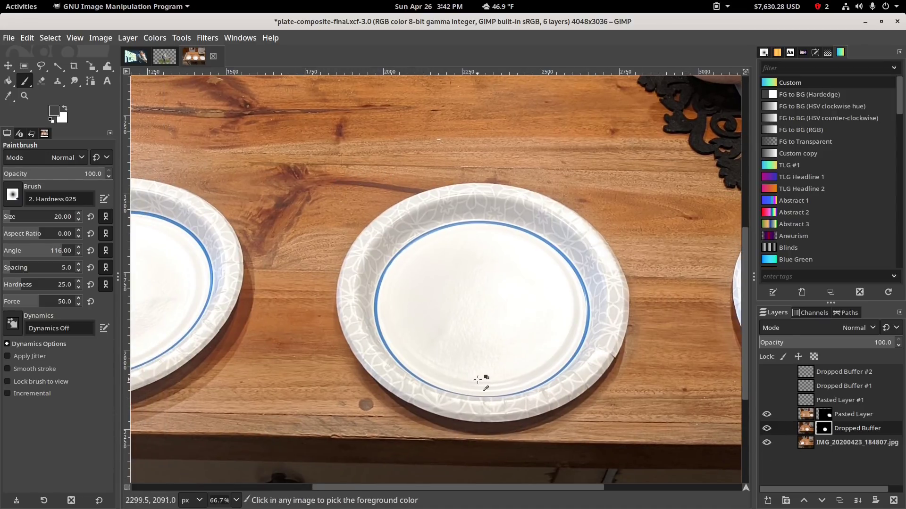
ctrl+scroll(476, 382, down, 3)
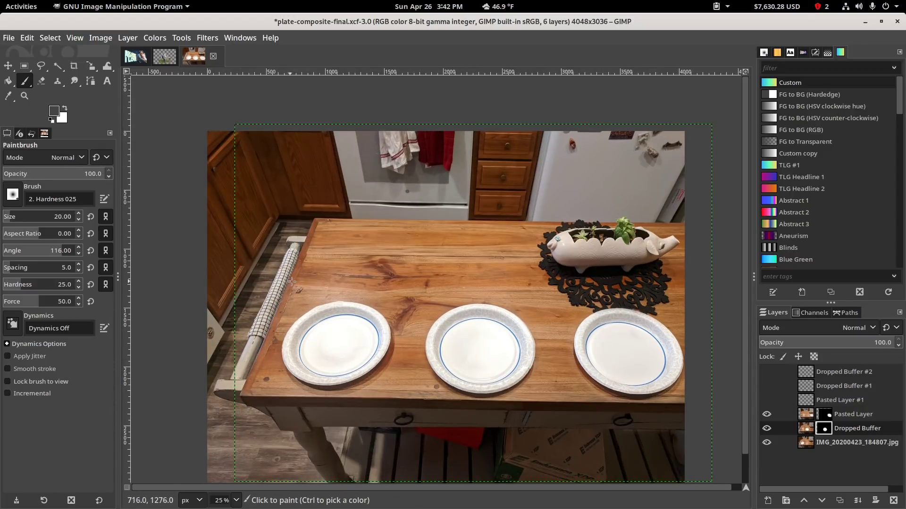
Switch to the thumbnail_2020.xcf image and examine the couple's cut-out edges around the hair, flower crown and shoulders.
click(161, 61)
click(137, 57)
scroll(424, 175, up, 5)
scroll(443, 295, left, 3)
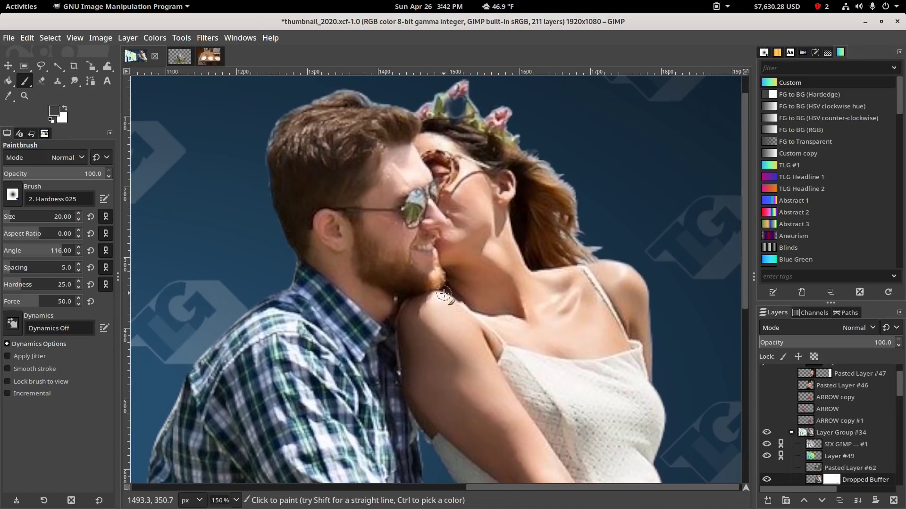
ctrl+scroll(433, 260, down, 2)
ctrl+scroll(406, 176, up, 5)
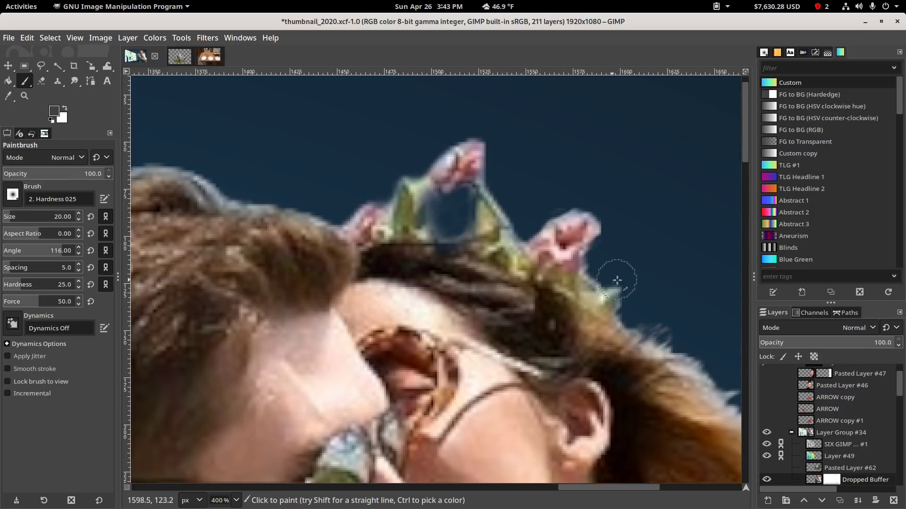
scroll(395, 188, left, 5)
scroll(394, 188, up, 1)
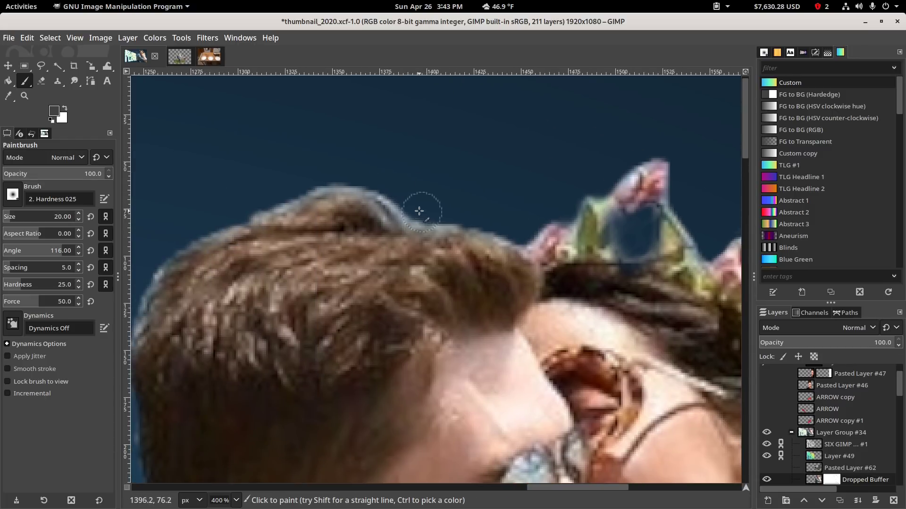
scroll(292, 180, left, 5)
scroll(293, 179, down, 2)
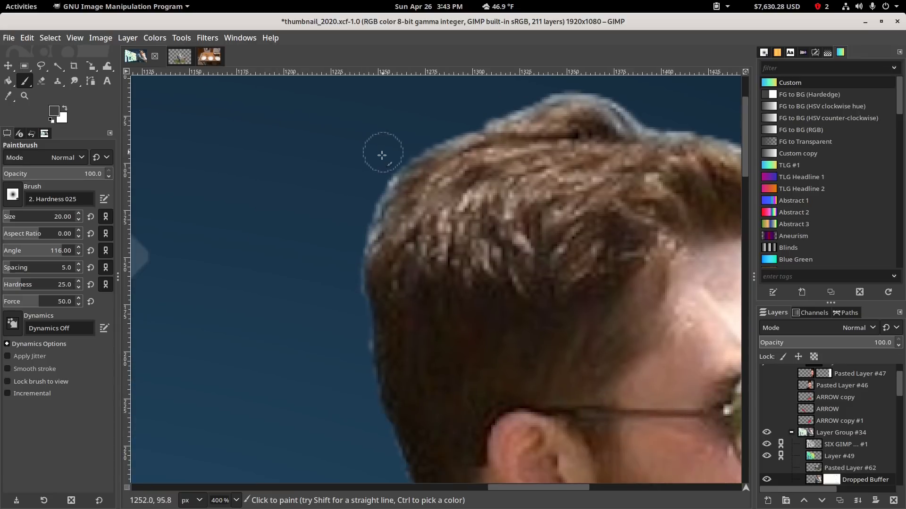
scroll(372, 303, down, 4)
drag(426, 338, 358, 241)
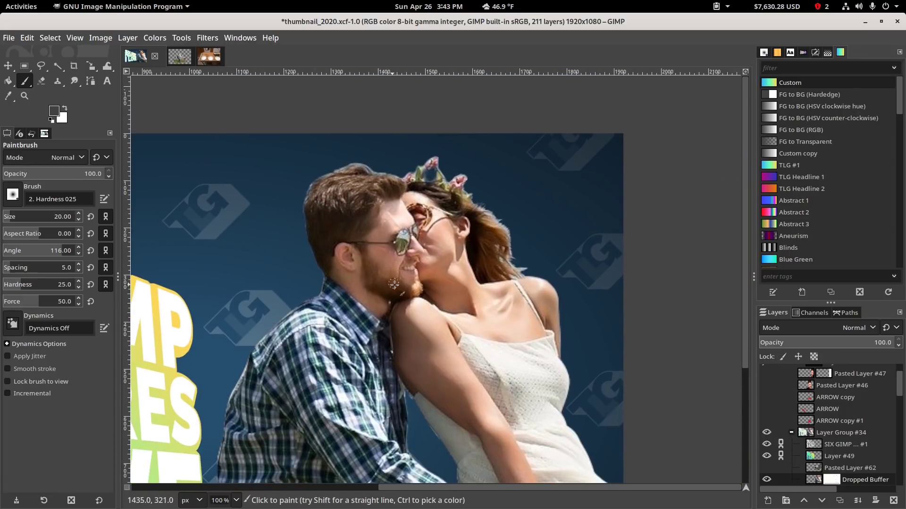
scroll(414, 320, down, 2)
scroll(412, 206, up, 4)
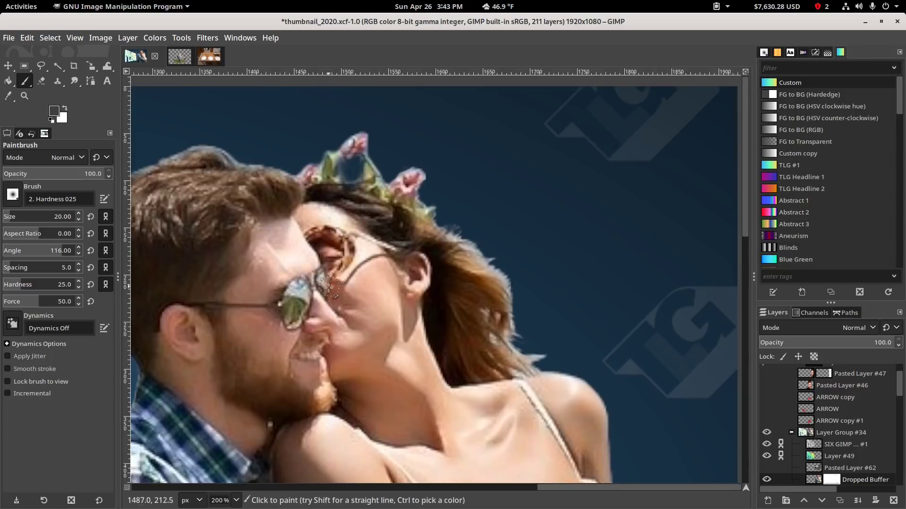
scroll(412, 205, down, 1)
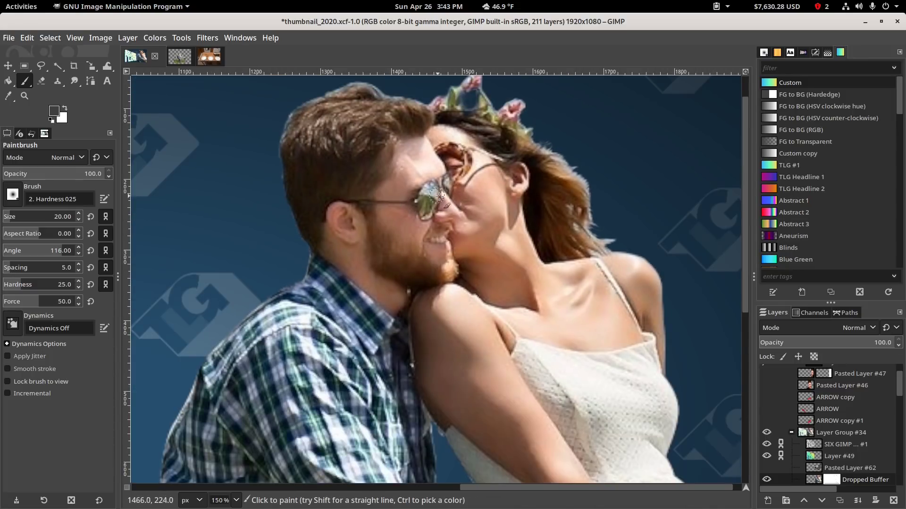
Switch to Firefox and copy the GIMP mascot picture for use in the thumbnail.
key(alt+Tab)
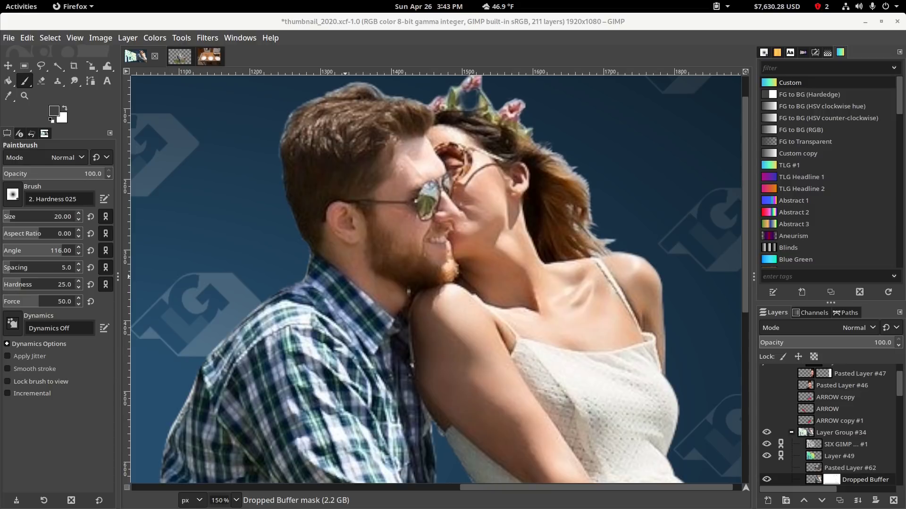
key(alt+Tab)
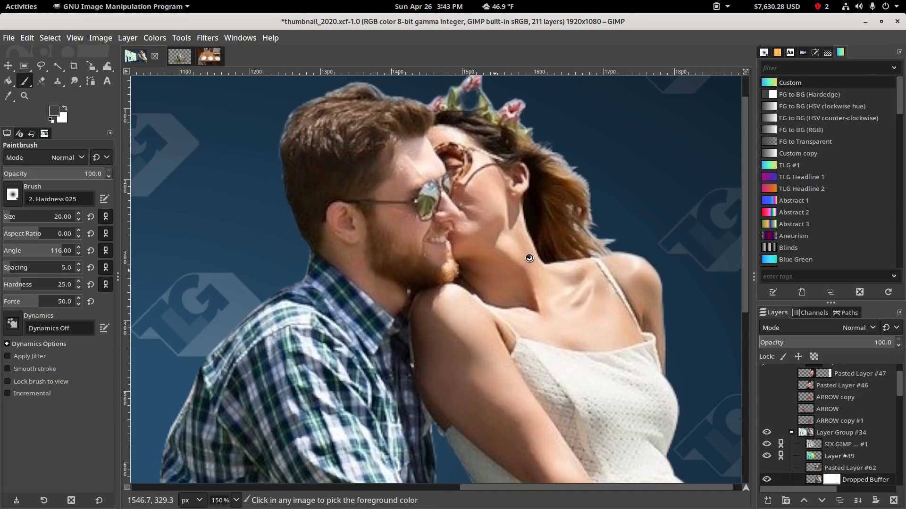
key(ctrl+c)
key(alt+Tab)
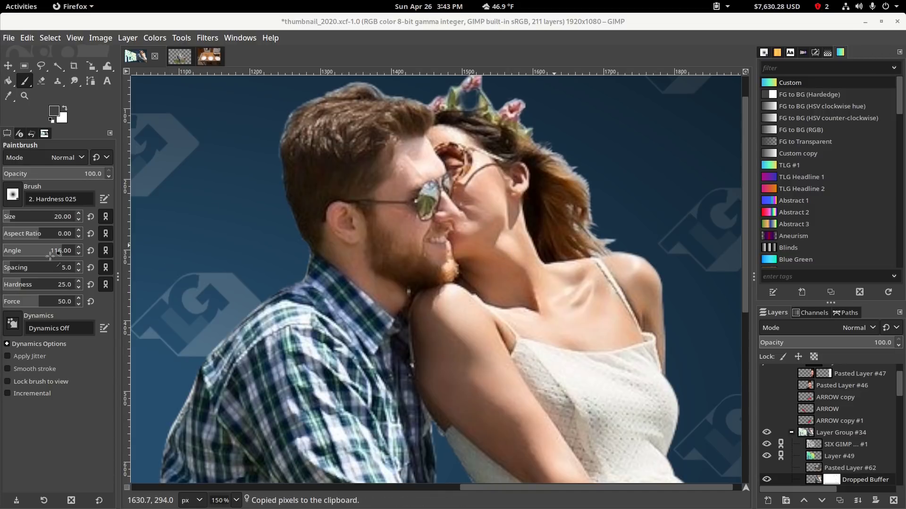
Try pasting the clipboard content while the Dropped Buffer layer mask is active, and undo each paste.
key(ctrl+v)
scroll(429, 307, down, 4)
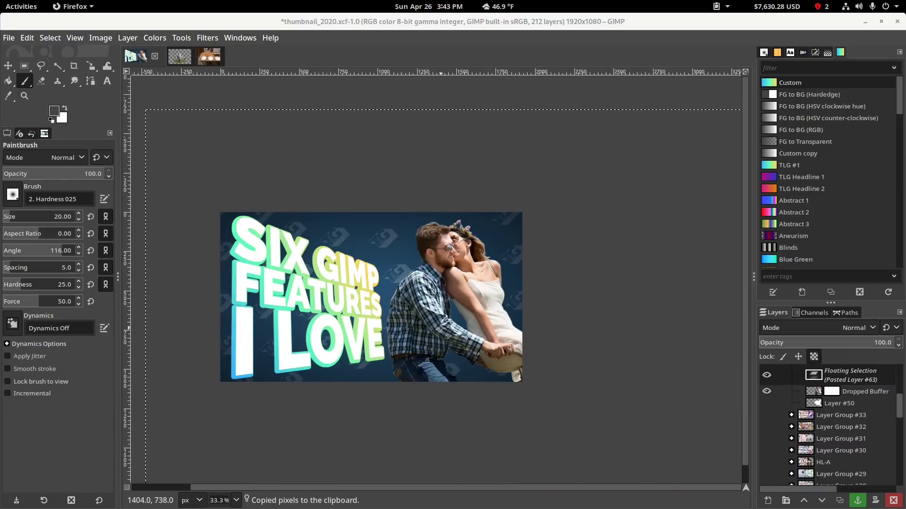
drag(441, 329, 572, 317)
scroll(543, 289, down, 2)
drag(631, 320, 485, 283)
scroll(580, 316, up, 2)
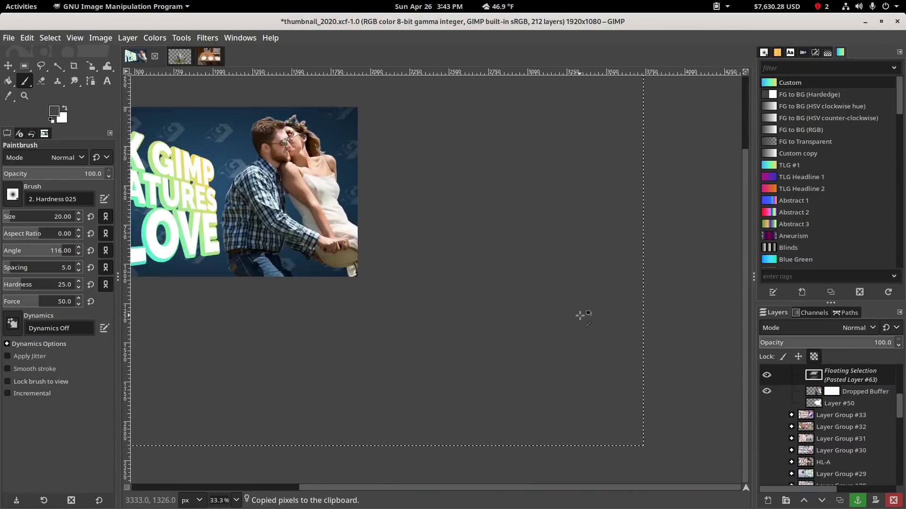
scroll(579, 315, down, 1)
key(ctrl+z)
drag(413, 249, 510, 302)
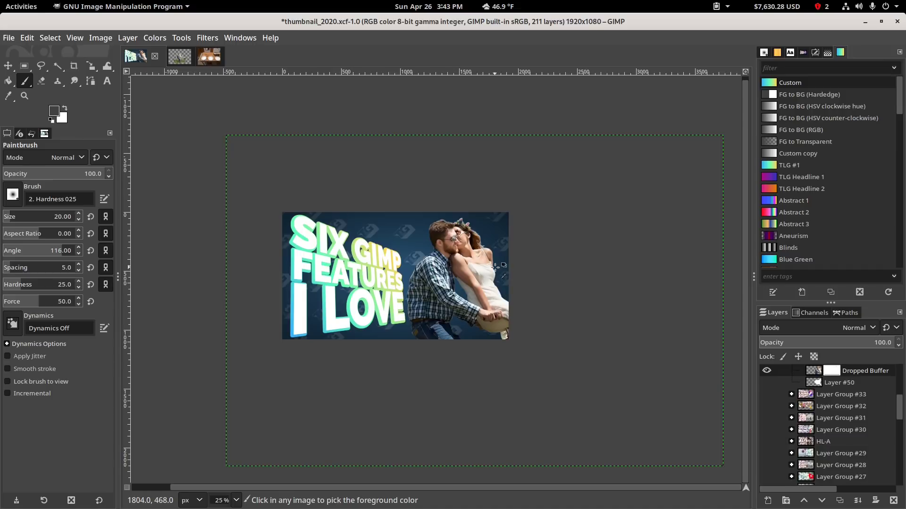
key(ctrl+v)
scroll(492, 310, up, 1)
key(ctrl+z)
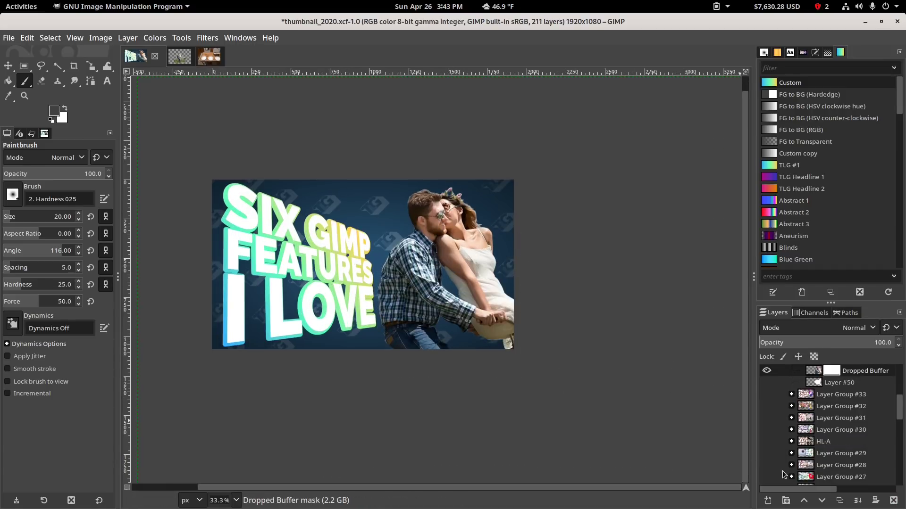
Make the Dropped Buffer layer itself active instead of its mask, paste the GIMP mascot and convert the floating selection into a new layer.
click(812, 374)
scroll(505, 255, up, 1)
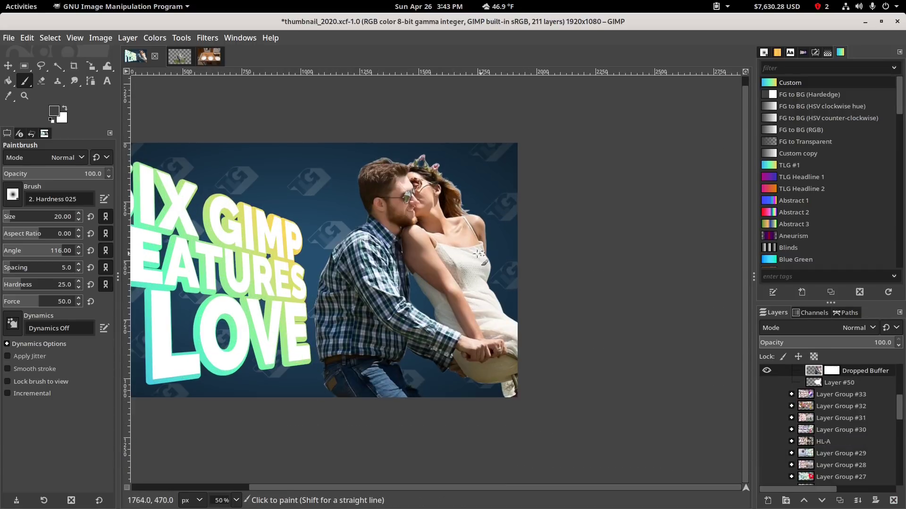
key(ctrl+v)
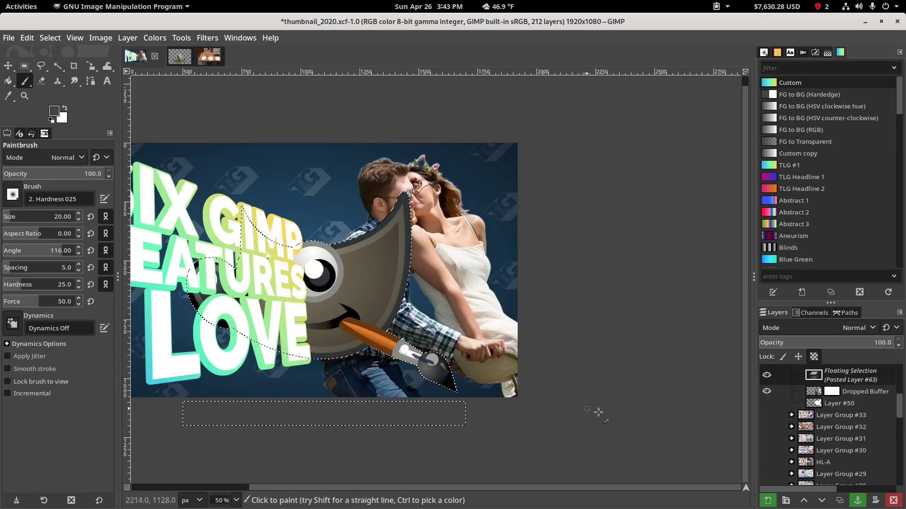
click(769, 500)
scroll(258, 168, up, 1)
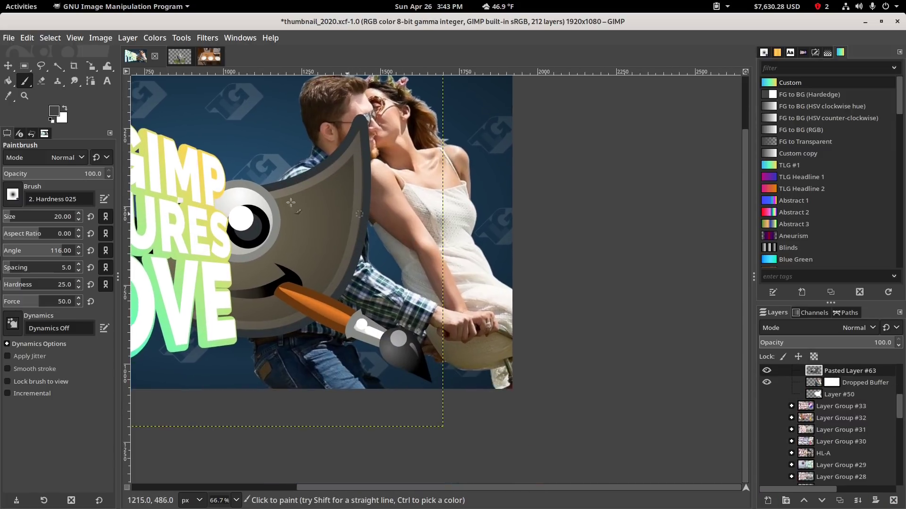
Move the pasted mascot layer up and to the right so it covers the couple's heads.
drag(248, 247, 284, 288)
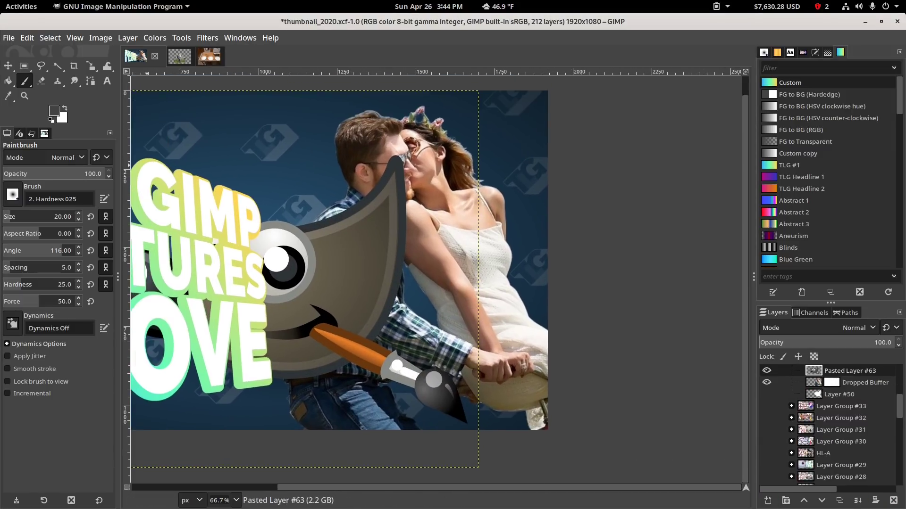
click(7, 66)
drag(311, 260, 397, 202)
drag(341, 206, 362, 198)
Select the grey strip beneath the mascot with a rectangular selection, delete it from the pasted layer and clear the selection.
click(24, 66)
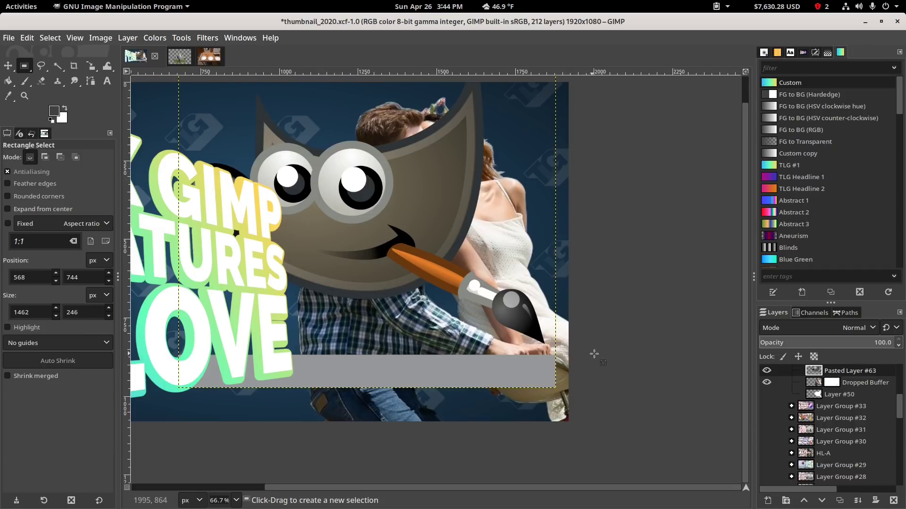
drag(585, 348, 5, 403)
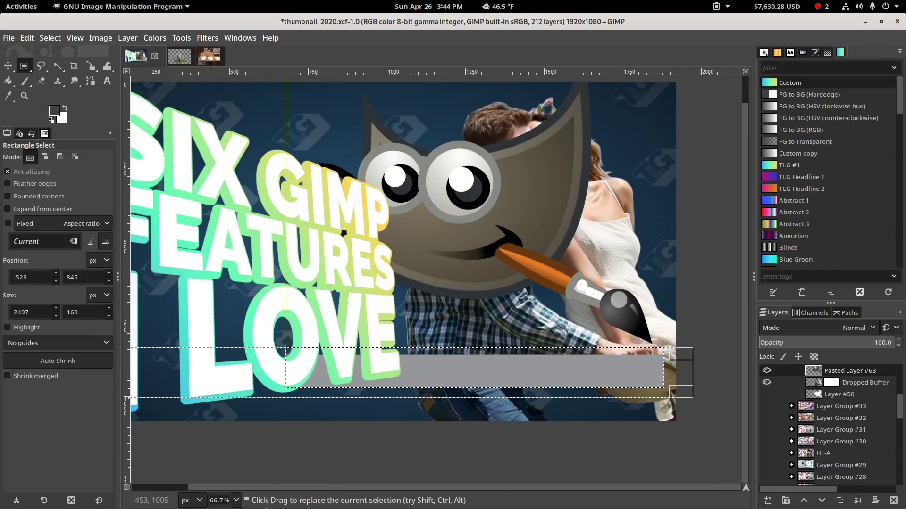
key(Delete)
key(ctrl+shift+a)
drag(380, 258, 268, 367)
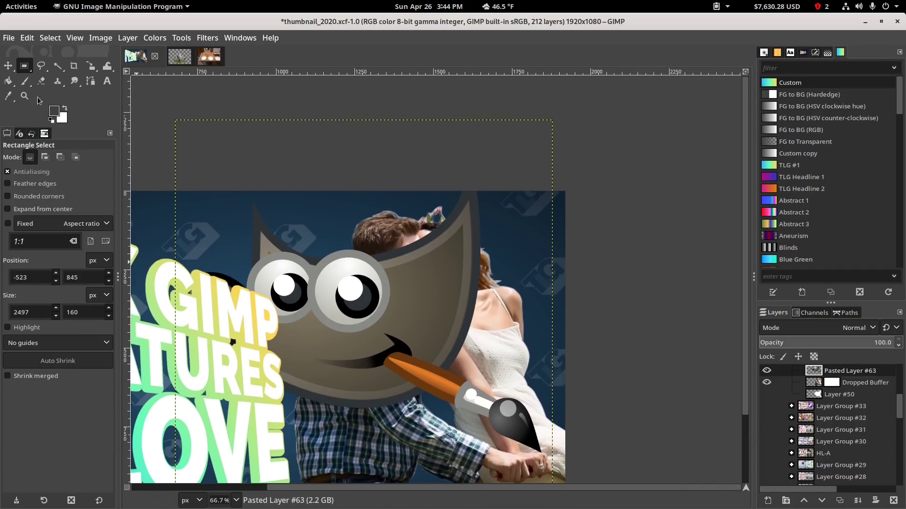
Flip the pasted mascot layer horizontally.
drag(90, 66, 115, 125)
click(355, 339)
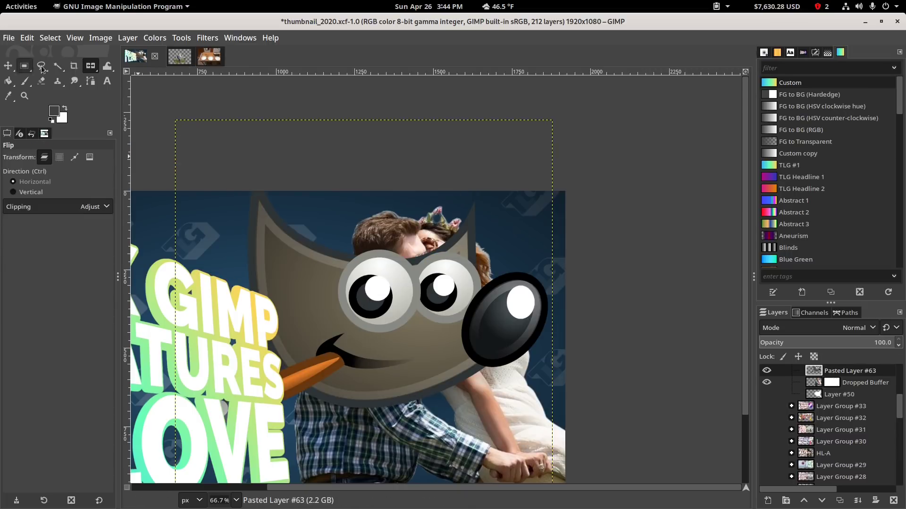
Scale the pasted mascot down proportionally to about the size of the man's head and position it over his face.
drag(90, 66, 143, 96)
drag(288, 203, 396, 260)
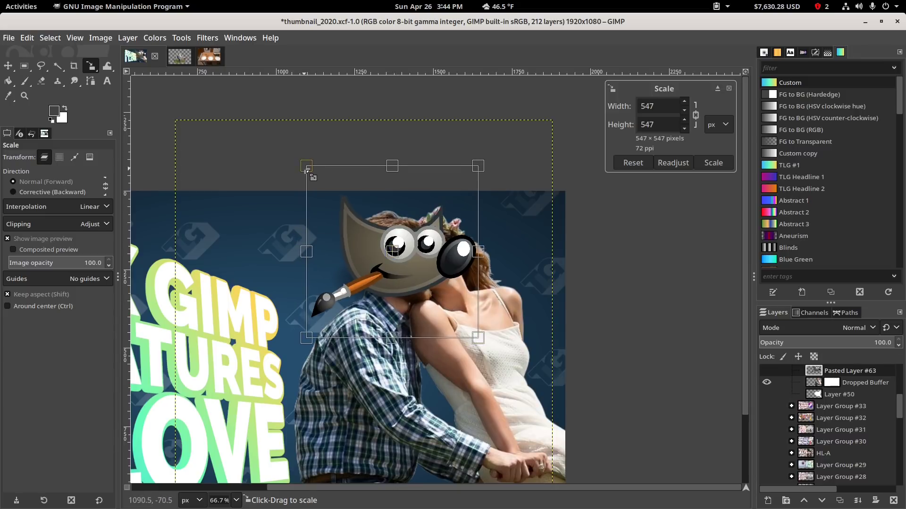
drag(306, 169, 362, 222)
drag(429, 288, 410, 265)
key(Return)
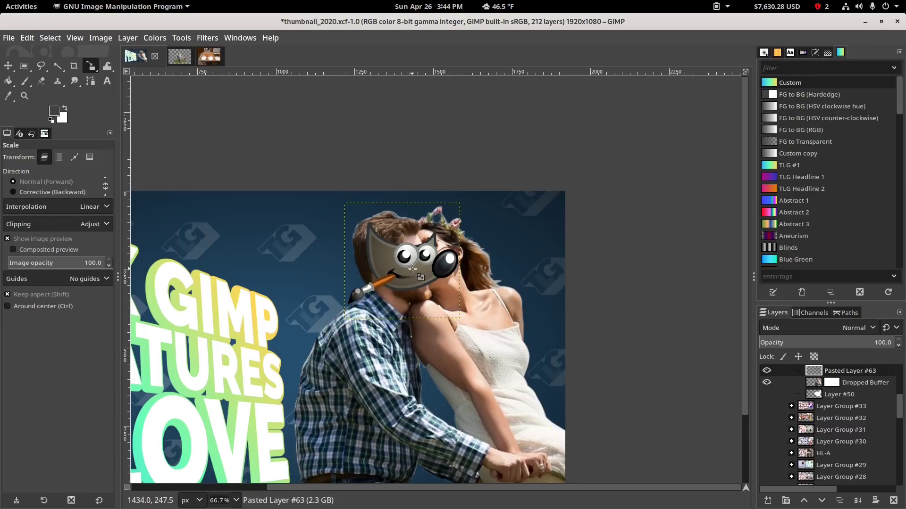
Make Layer #50 active and examine the mascot's fit over the man's face, both close up and in the whole thumbnail.
click(827, 395)
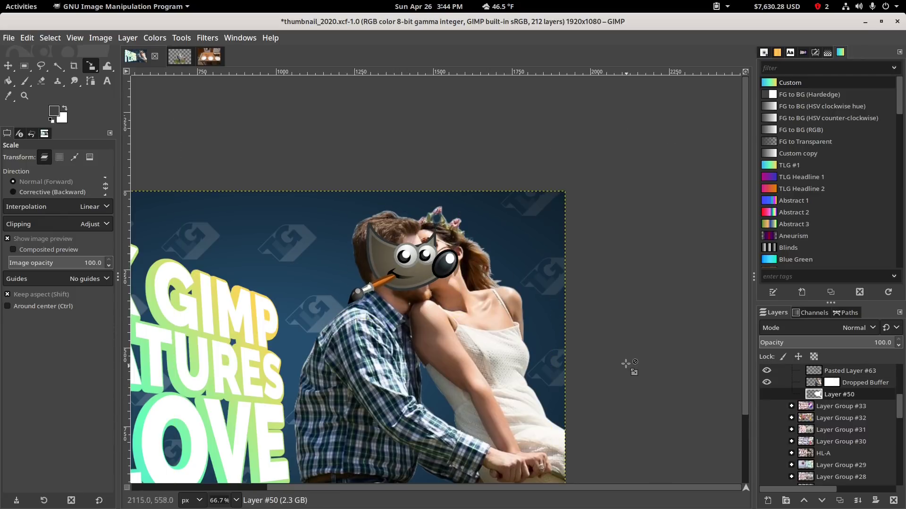
ctrl+scroll(625, 363, down, 1)
drag(610, 293, 590, 260)
scroll(517, 223, up, 3)
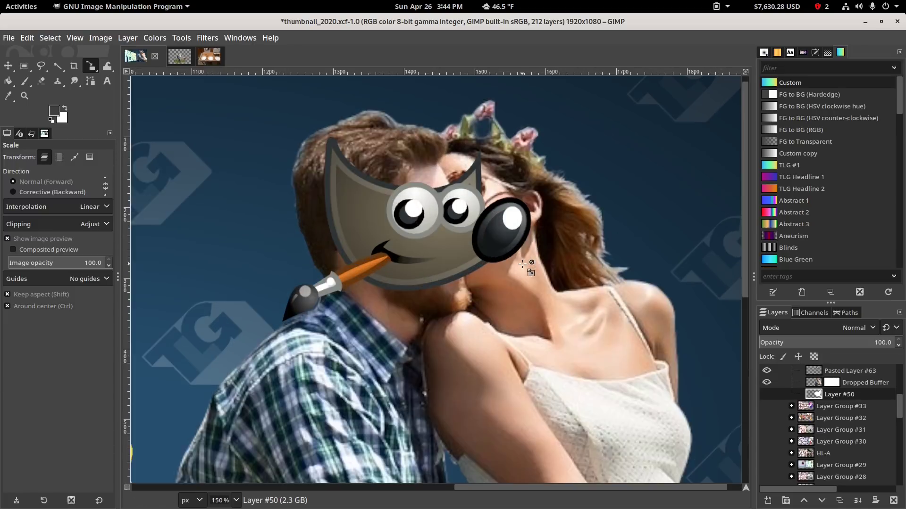
scroll(527, 259, down, 3)
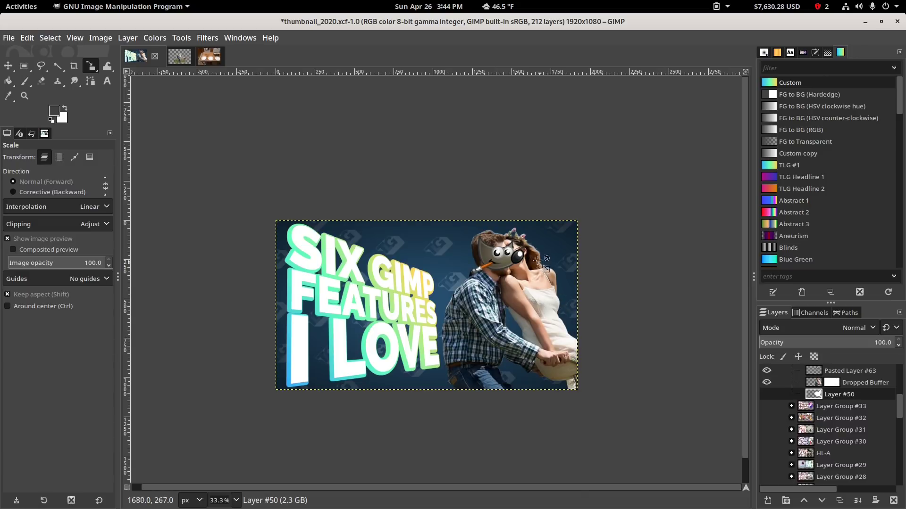
scroll(546, 269, up, 5)
scroll(482, 280, down, 6)
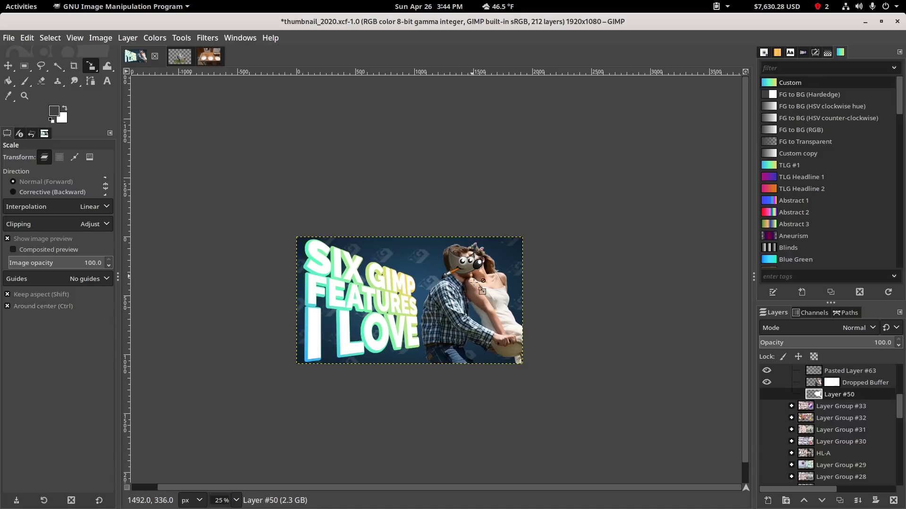
scroll(474, 288, up, 5)
drag(504, 289, 720, 225)
scroll(720, 225, down, 1)
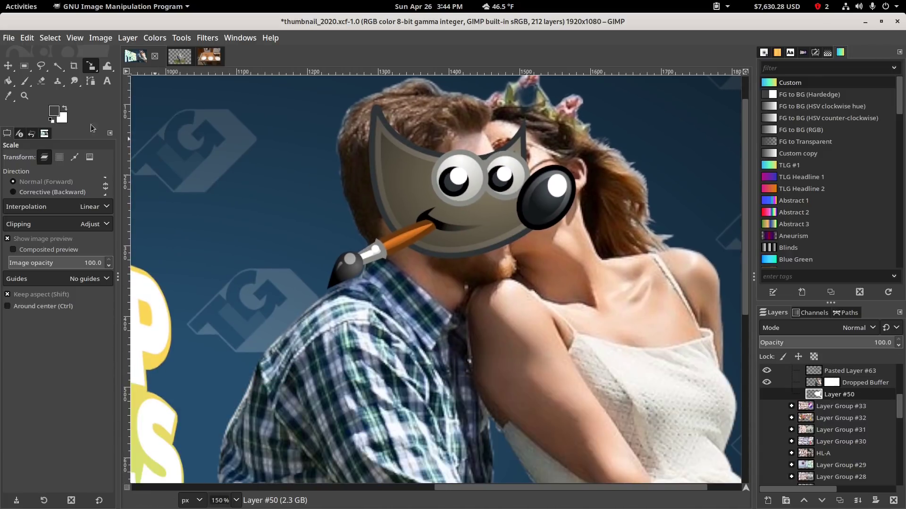
Undo the last scaling of the mascot and make the pasted mascot layer active again.
scroll(441, 203, up, 2)
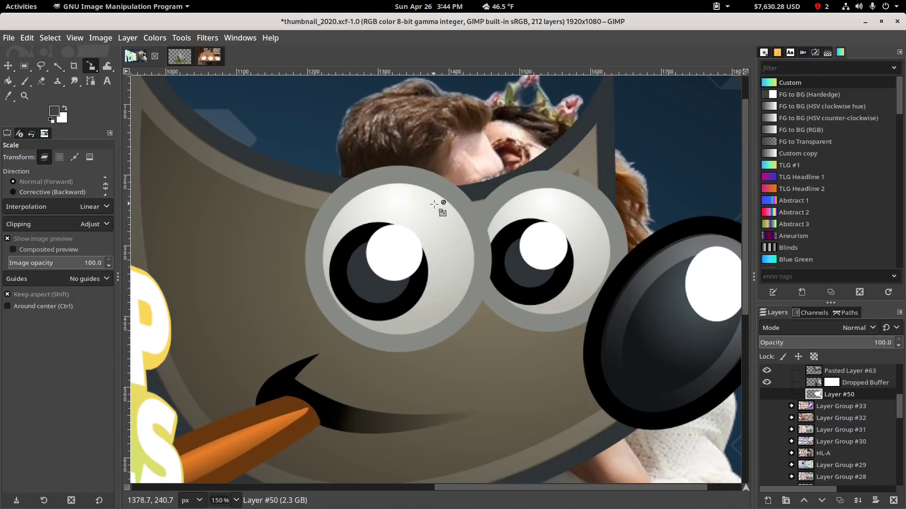
scroll(431, 216, down, 4)
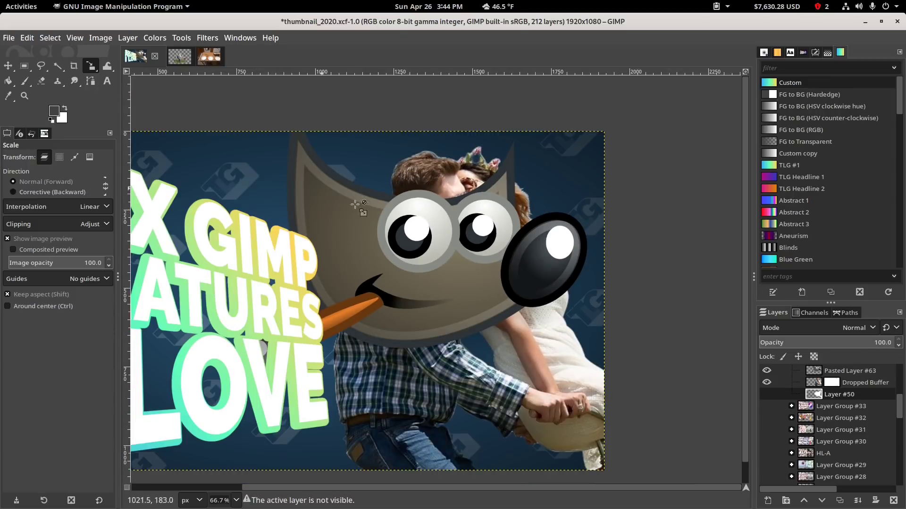
scroll(826, 393, up, 1)
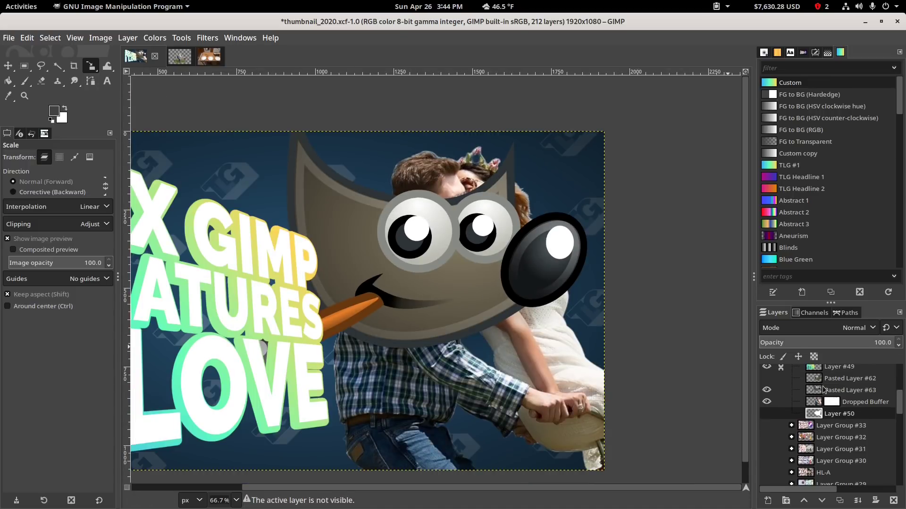
scroll(814, 393, up, 1)
click(844, 408)
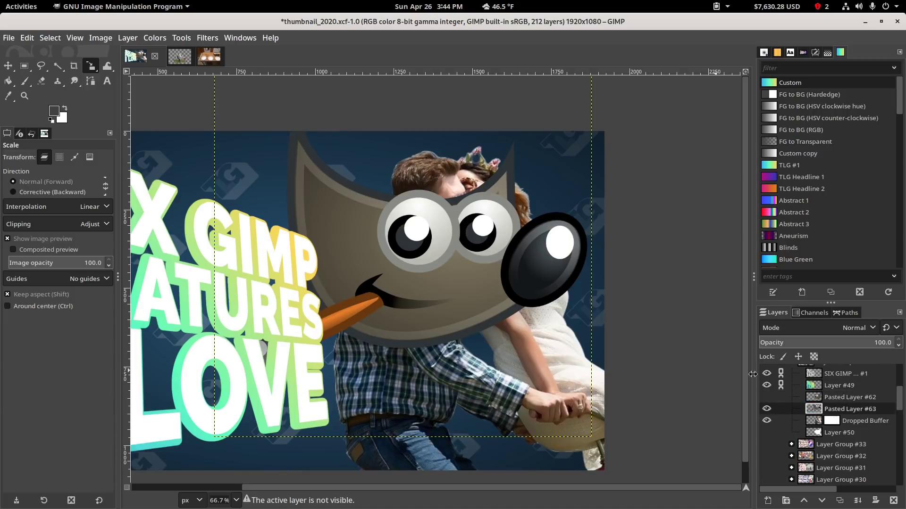
Scale the pasted mascot layer down proportionally with the Scale tool and apply the change.
drag(575, 274, 449, 177)
drag(347, 192, 422, 238)
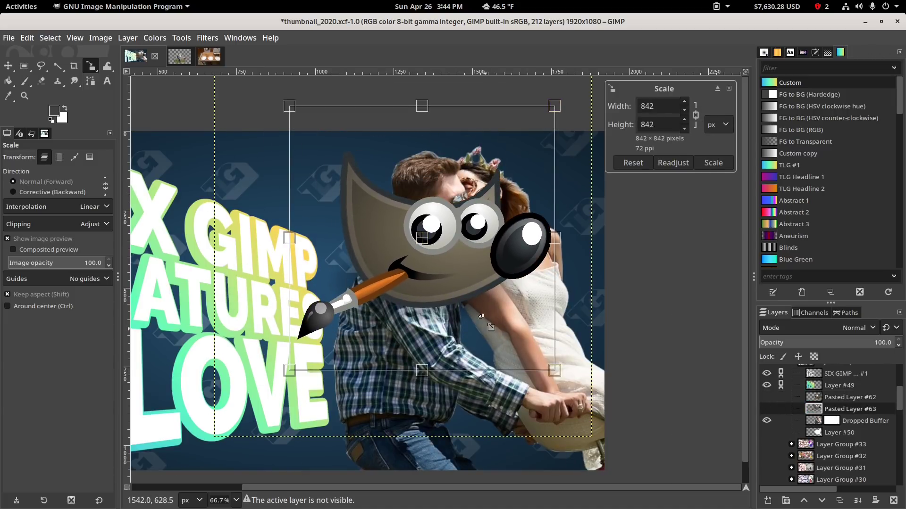
drag(555, 370, 500, 316)
click(713, 163)
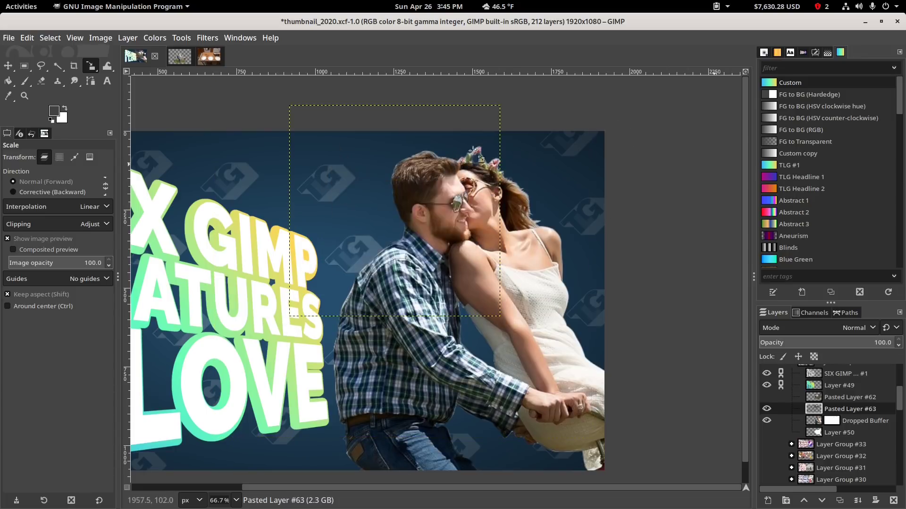
Shrink the mascot proportionally with Unified Transform and move it over the man's face.
click(91, 66)
click(145, 72)
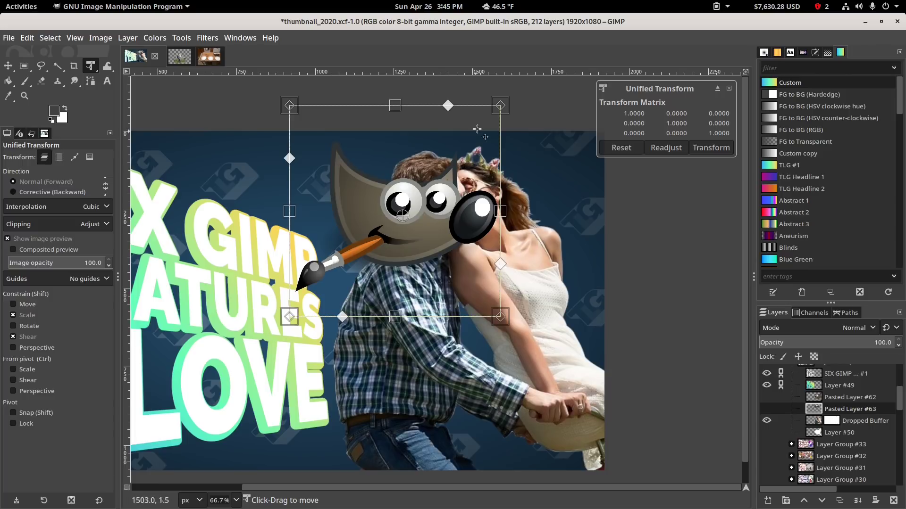
drag(500, 106, 444, 162)
key(ctrl+z)
drag(407, 233, 483, 196)
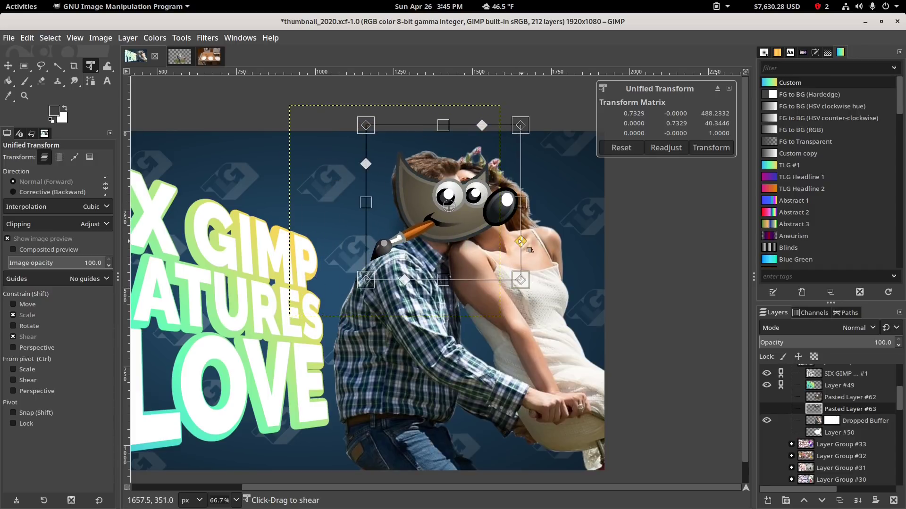
Rotate the mascot slightly counter-clockwise, shrink it a little more, centre it on the man's face and apply the transform.
drag(525, 262, 436, 277)
mouse_move(488, 202)
mouse_down()
mouse_move(468, 220)
mouse_move(482, 202)
mouse_up()
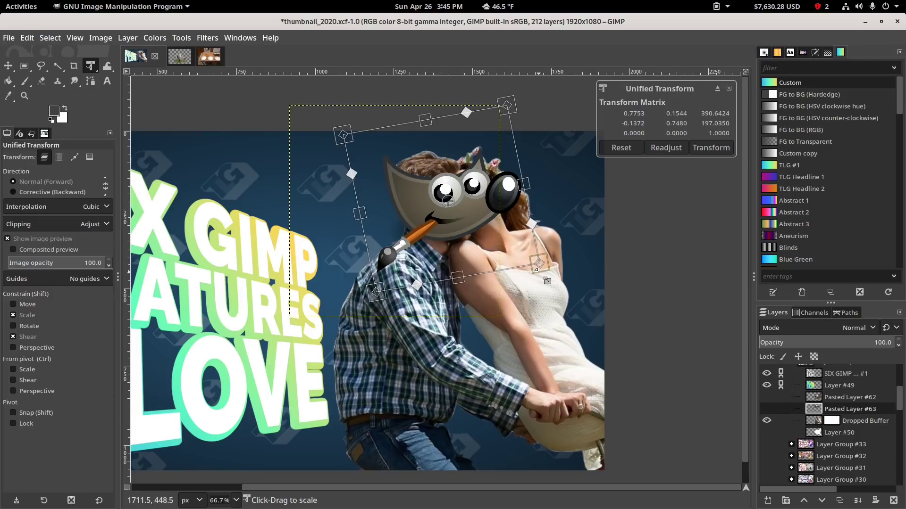
drag(545, 273, 501, 244)
drag(448, 199, 465, 215)
key(Return)
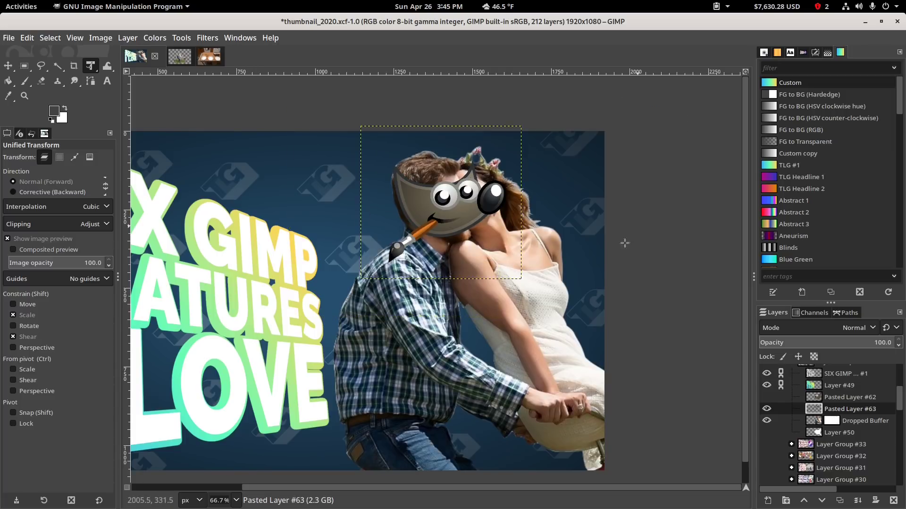
Add a layer mask to the pasted mascot layer.
scroll(612, 278, down, 3)
scroll(472, 231, up, 5)
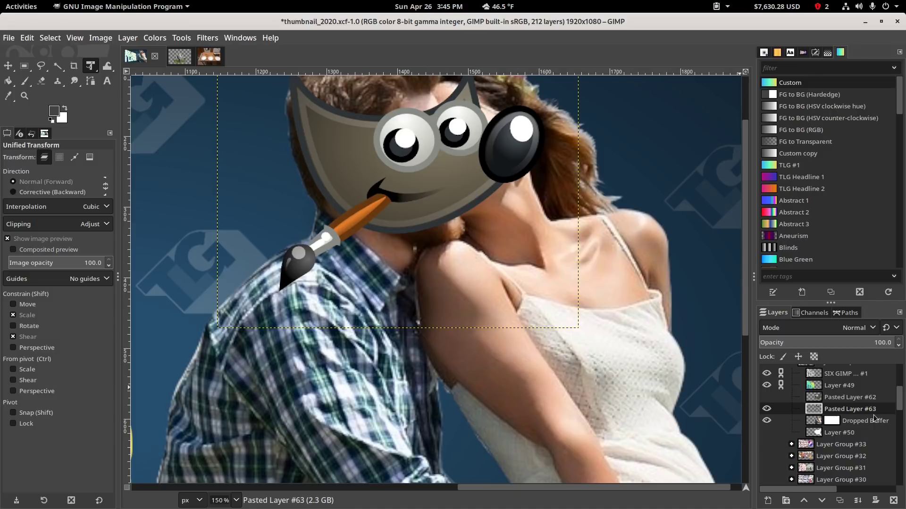
right_click(836, 410)
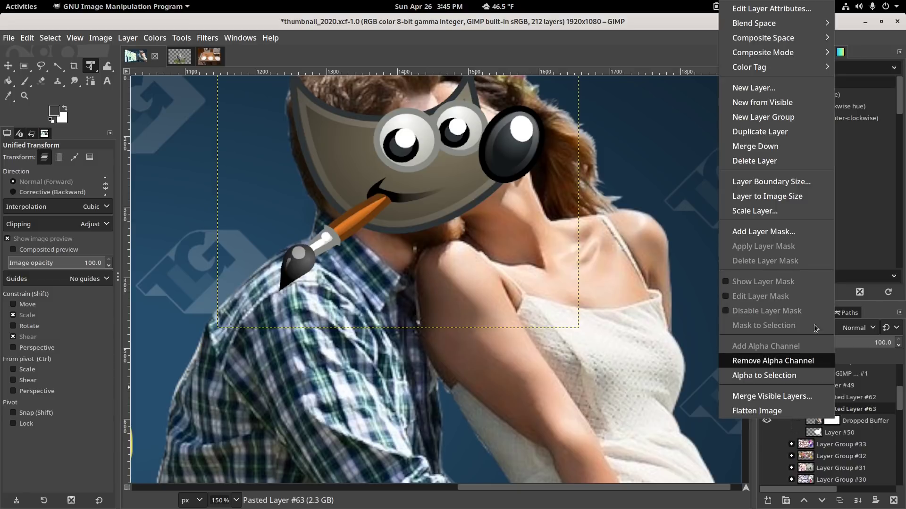
click(802, 232)
click(819, 326)
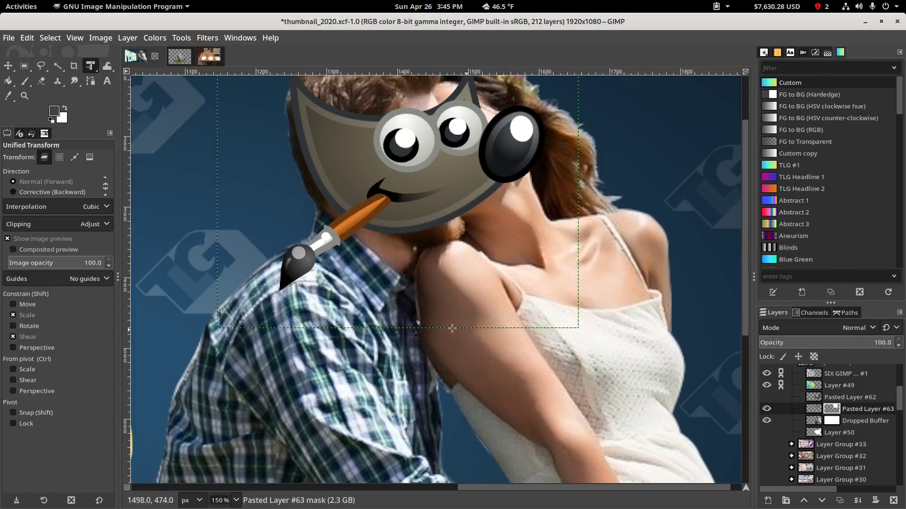
Set up the Paintbrush with a size of 127 and reset the colours to black foreground and white background.
click(26, 84)
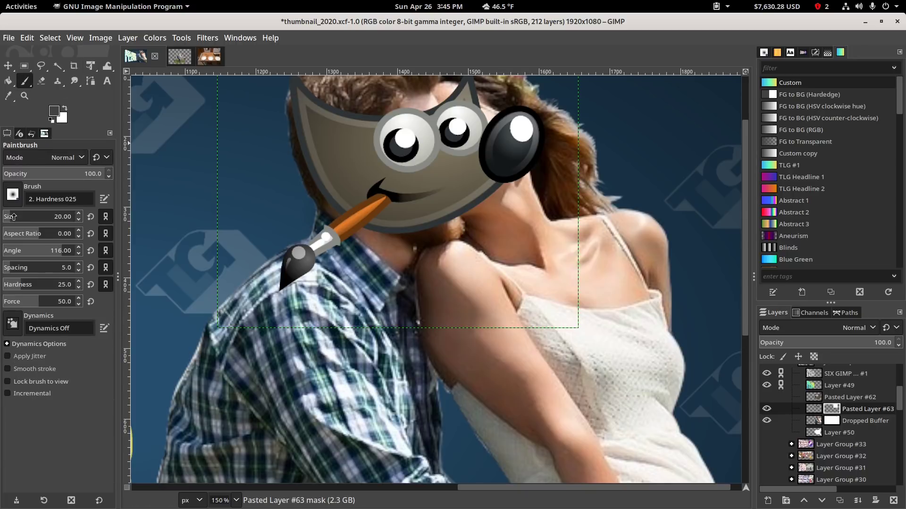
drag(13, 216, 23, 217)
click(49, 122)
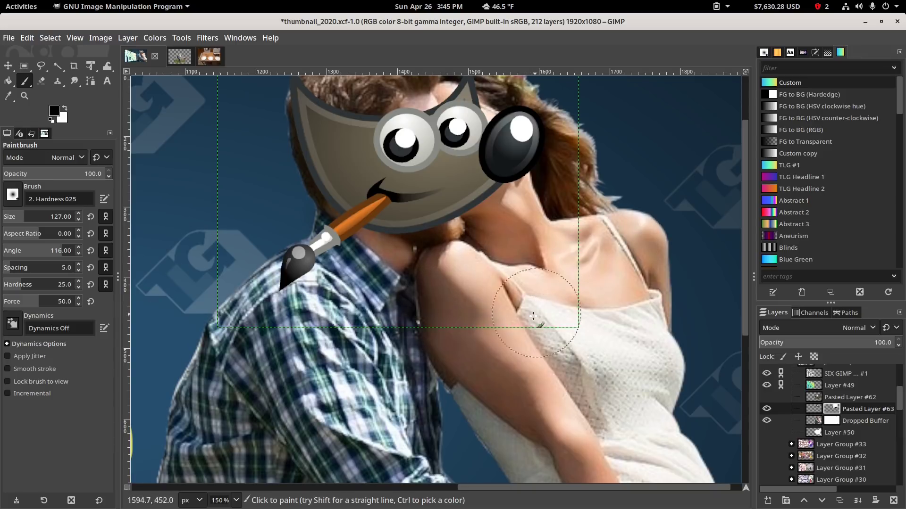
Hide and show the mascot layer twice to compare the couple with and without it, including in the whole thumbnail.
click(766, 409)
click(766, 409)
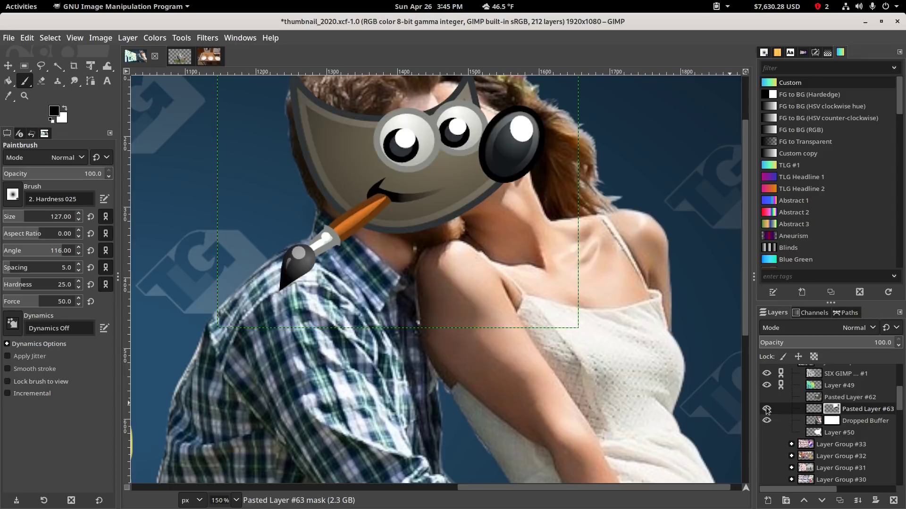
click(766, 409)
click(766, 409)
key(1)
scroll(575, 311, up, 1)
drag(582, 312, 540, 317)
scroll(540, 319, down, 3)
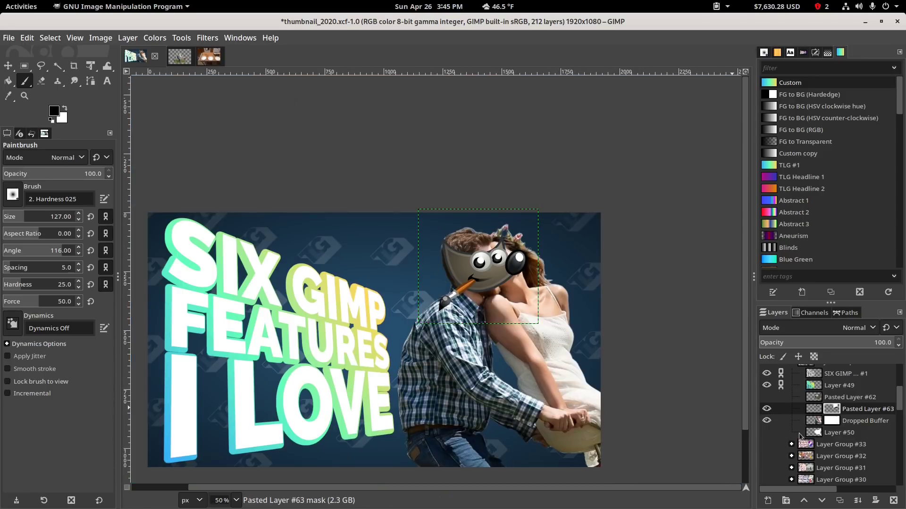
Make Layer #50 active and look over the complete thumbnail with the mascot in place.
click(838, 432)
scroll(649, 385, down, 2)
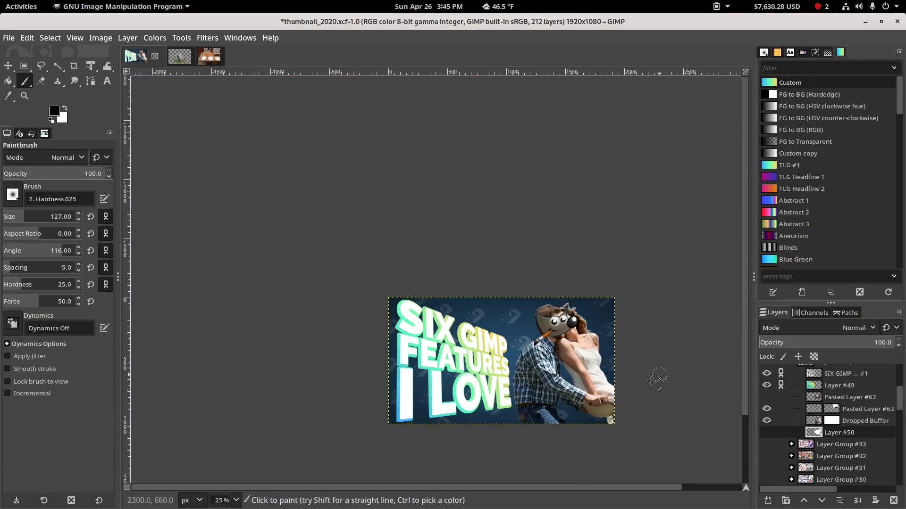
scroll(597, 373, up, 2)
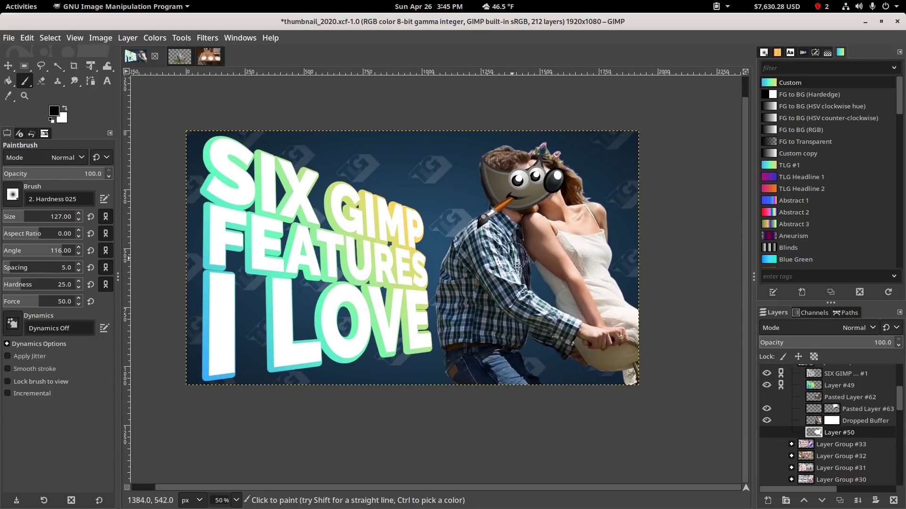
drag(513, 258, 523, 276)
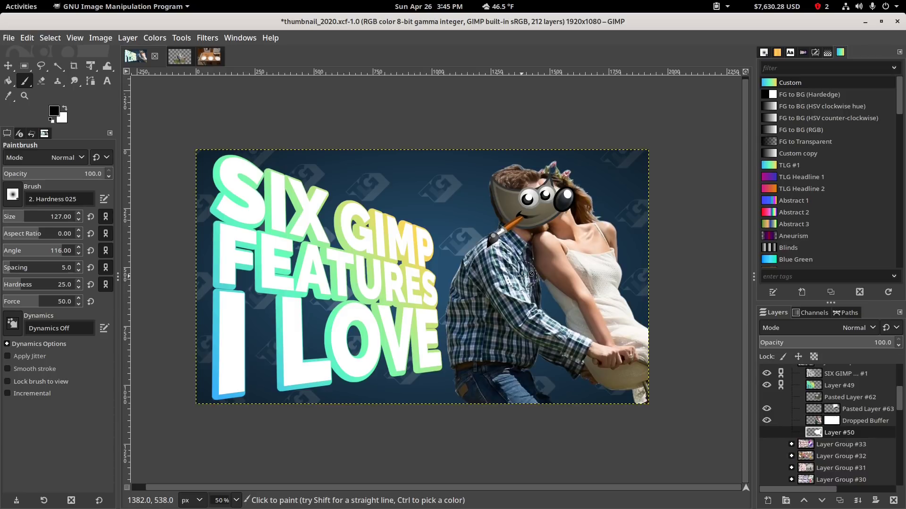
click(92, 71)
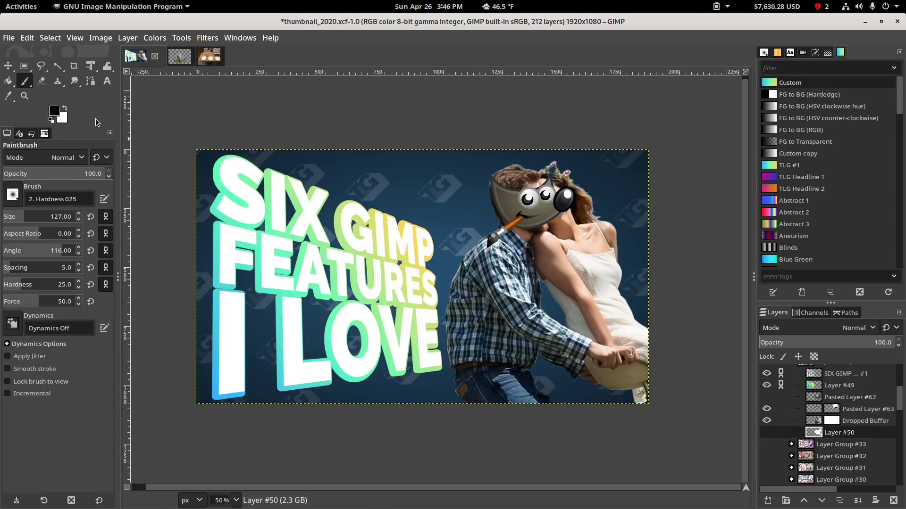
drag(408, 154, 424, 131)
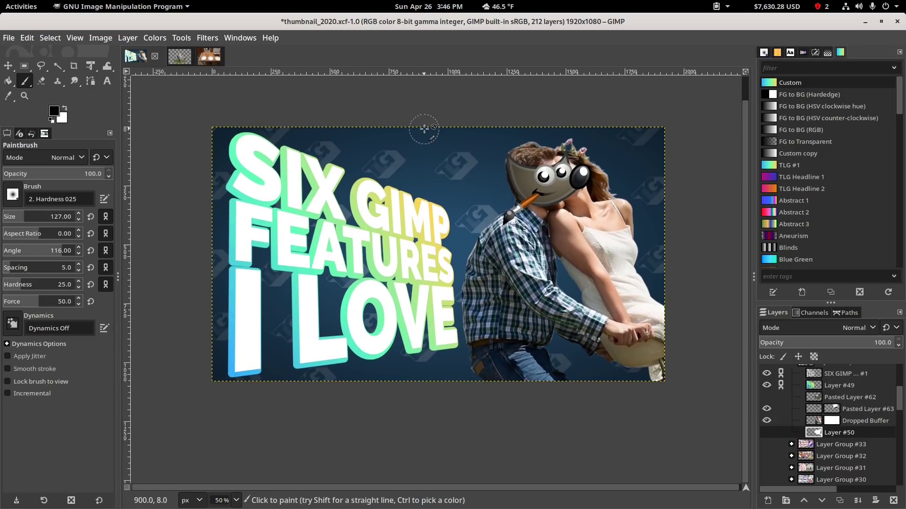